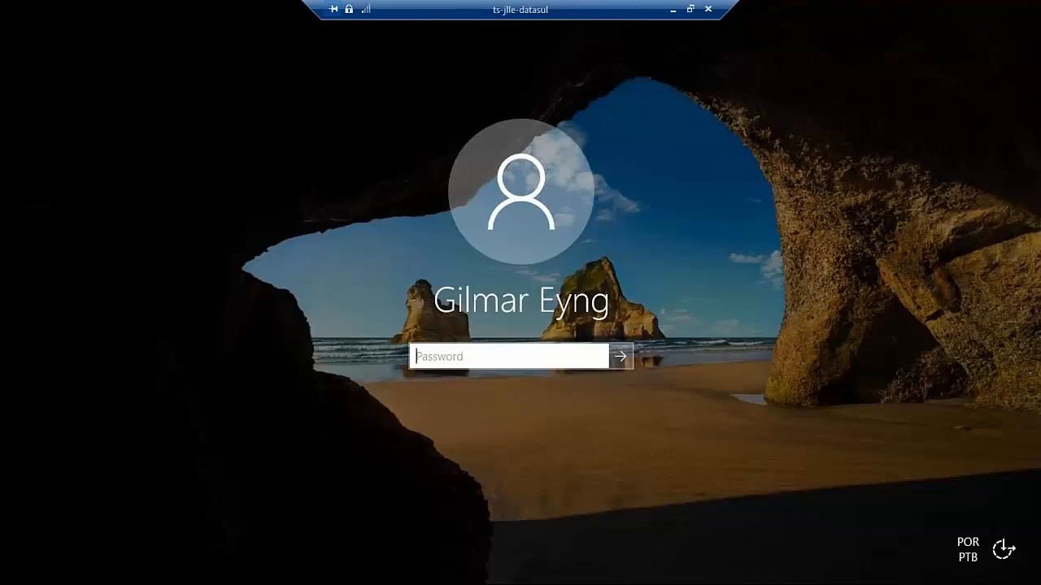
- Sign in to the remote Windows session with the account password
{"action": "type", "text": "************"}
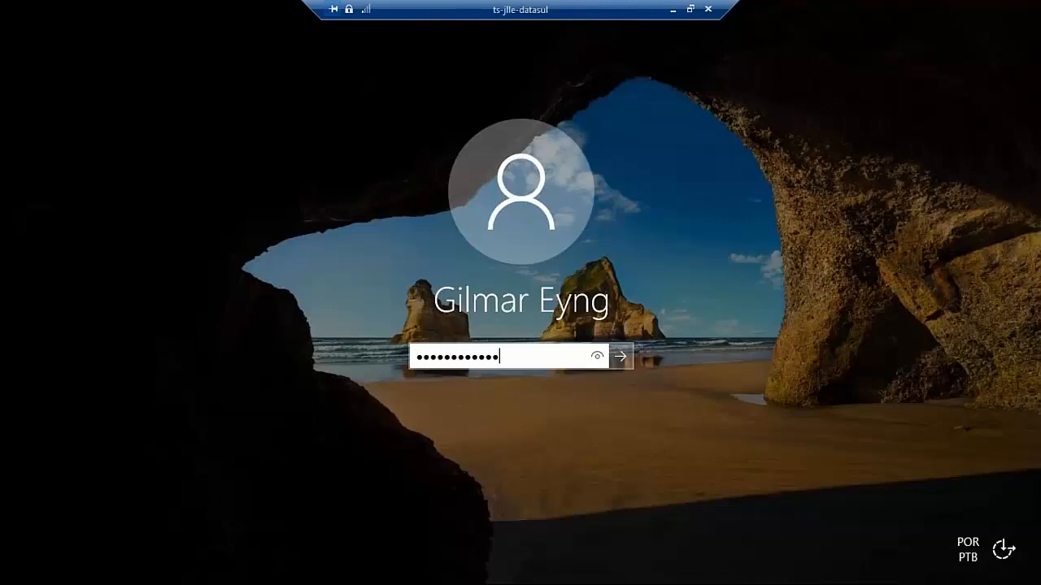
{"action": "key", "text": "Return"}
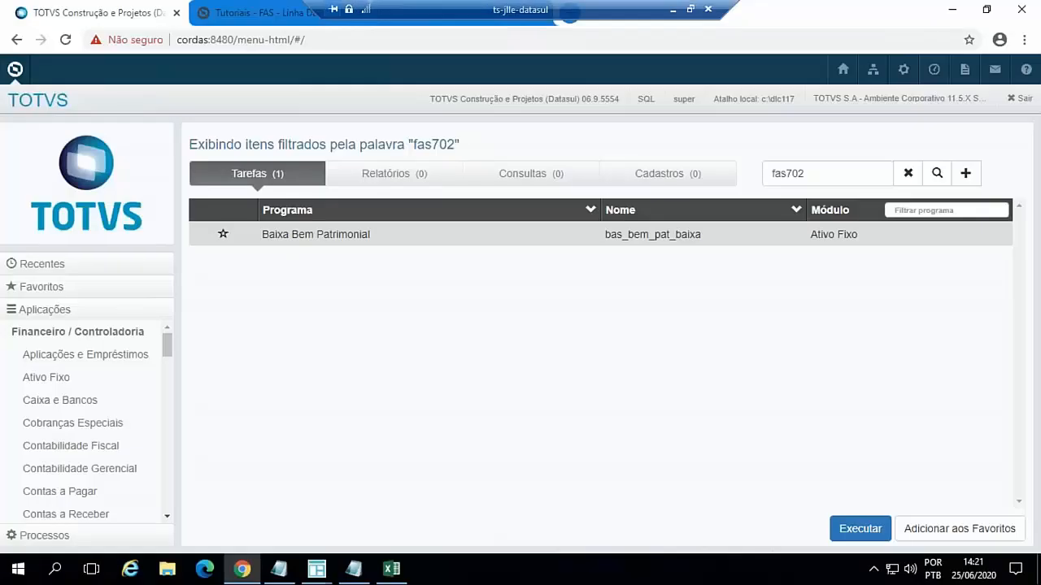
- Close the extra Datasul windows and the Procedure Editor without saving its changes, keeping the leasing contract and Manutenção Bens windows open
{"action": "left_click", "coordinate": [318, 571]}
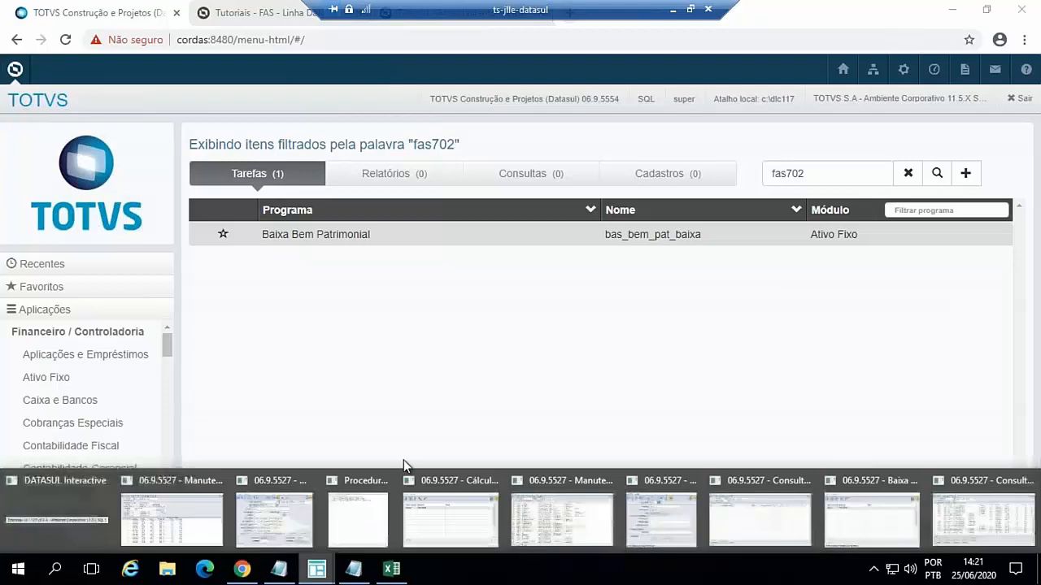
{"action": "left_click", "coordinate": [186, 483]}
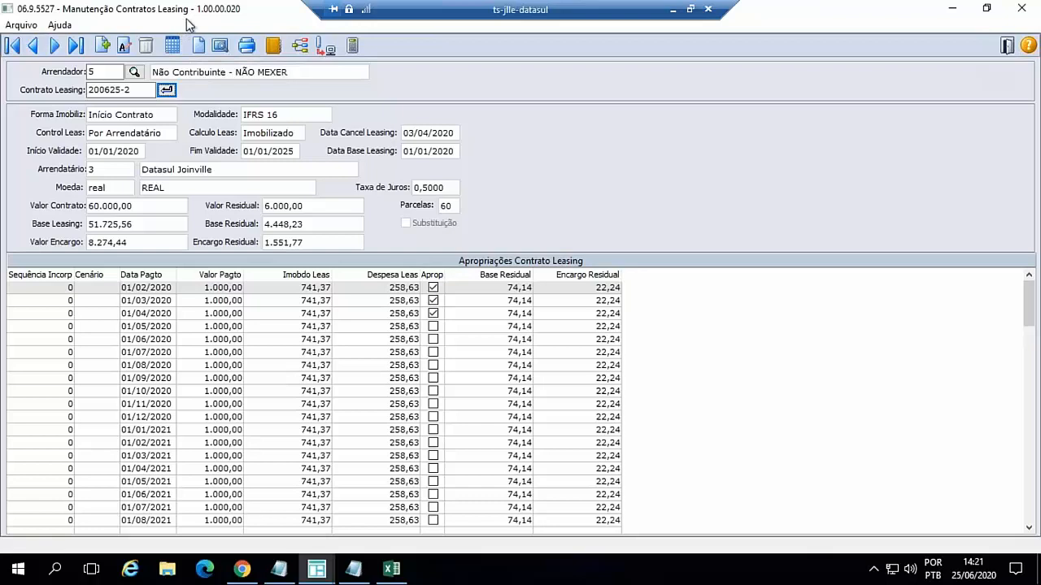
{"action": "left_click", "coordinate": [315, 575]}
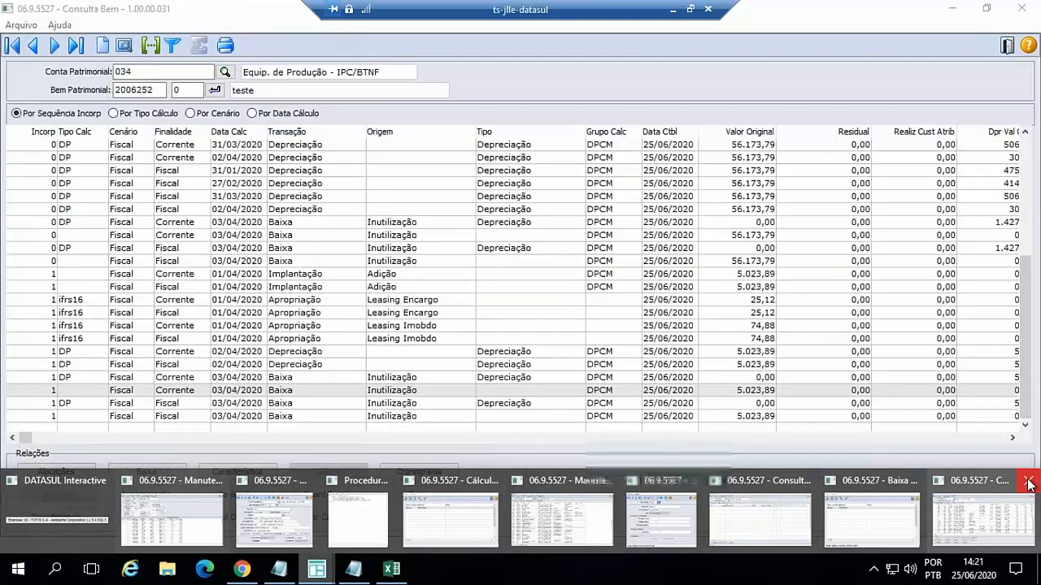
{"action": "left_click", "coordinate": [1028, 482]}
{"action": "left_click", "coordinate": [1027, 473]}
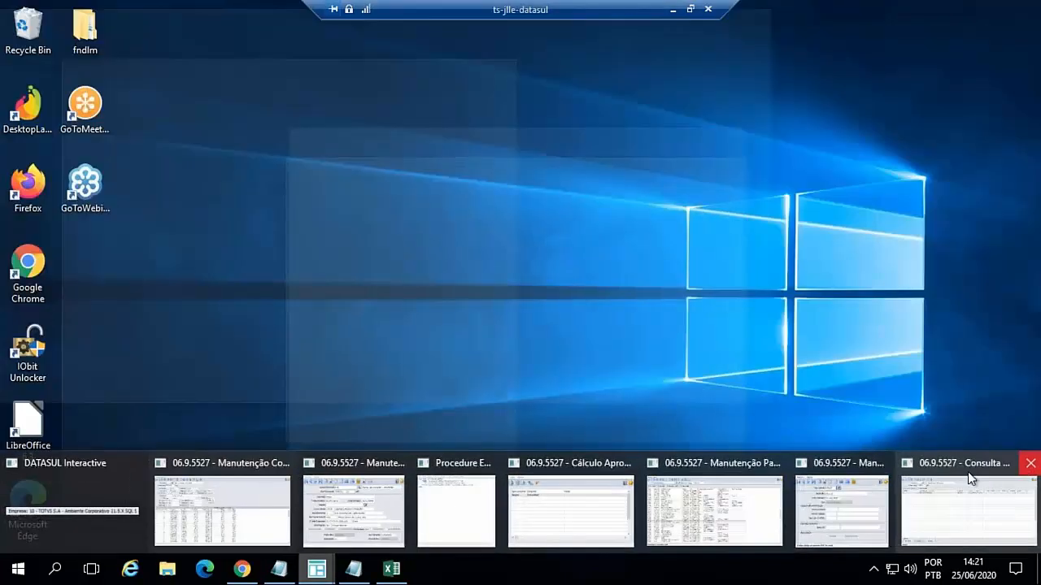
{"action": "left_click", "coordinate": [1030, 462]}
{"action": "left_click", "coordinate": [982, 458]}
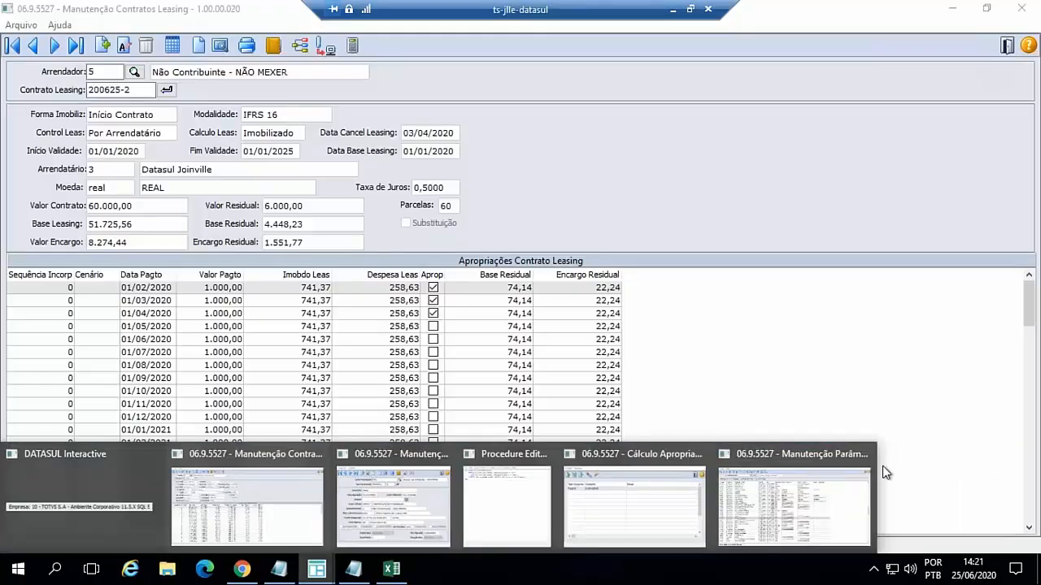
{"action": "left_click", "coordinate": [864, 454]}
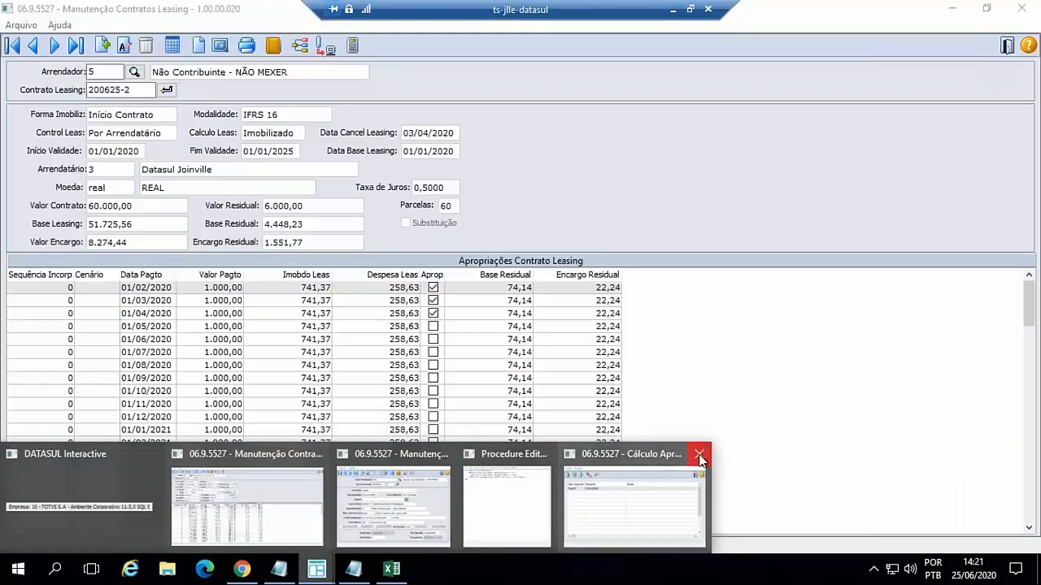
{"action": "left_click", "coordinate": [696, 455]}
{"action": "left_click", "coordinate": [583, 454]}
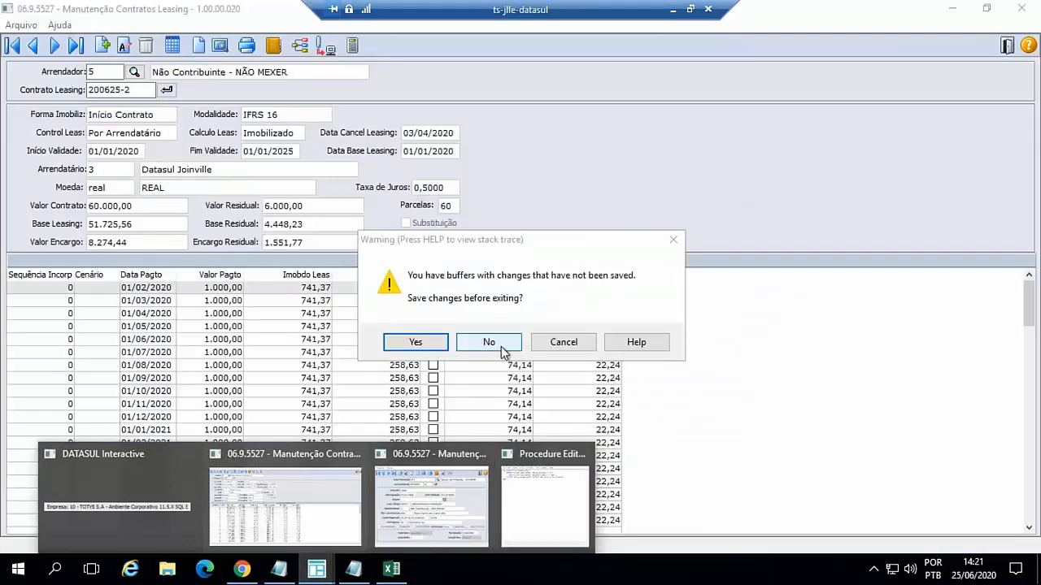
{"action": "left_click", "coordinate": [502, 348]}
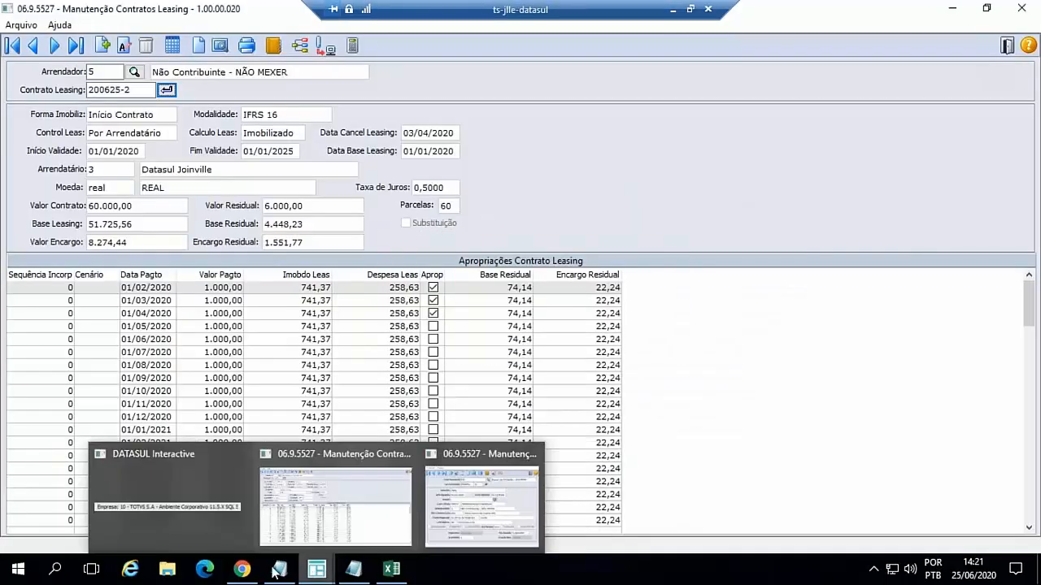
- Switch to the TOTVS menu in Chrome, run Arrendador de Leasing from the Ativo Fixo Cadastros, review the lessor record and exit it
{"action": "left_click", "coordinate": [242, 568]}
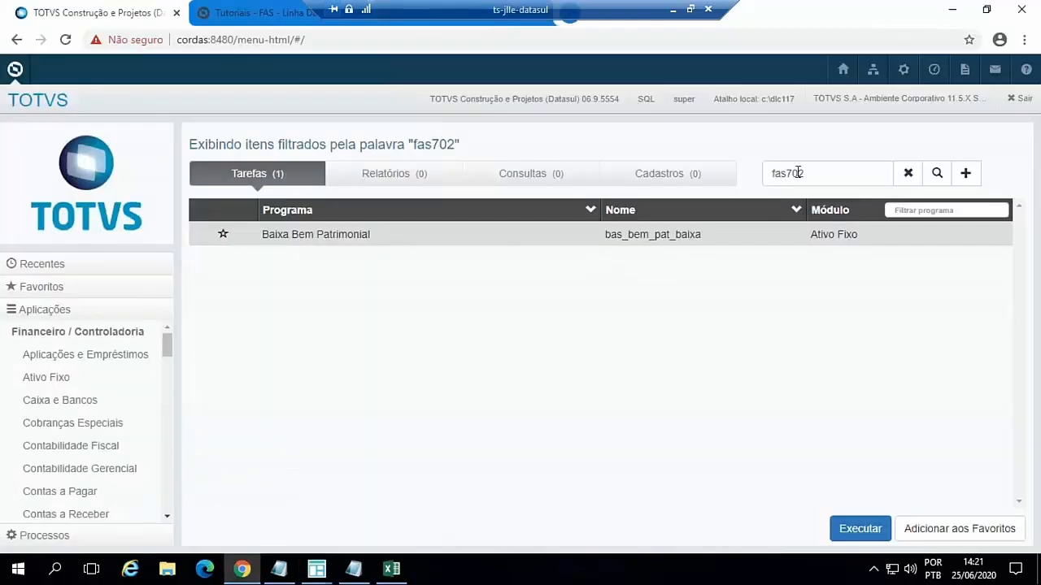
{"action": "left_click", "coordinate": [60, 379]}
{"action": "left_click", "coordinate": [651, 174]}
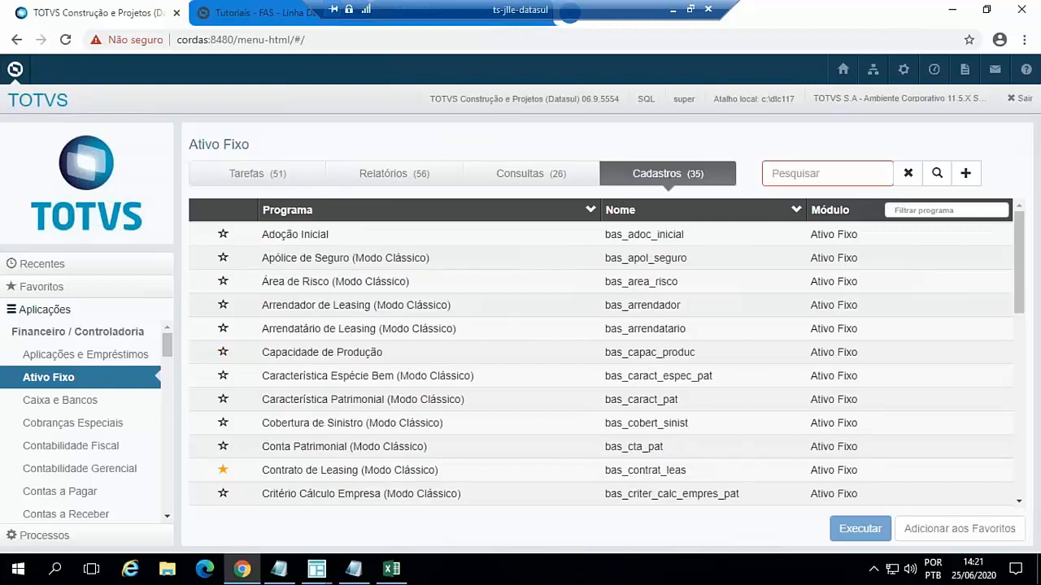
{"action": "double_click", "coordinate": [331, 308]}
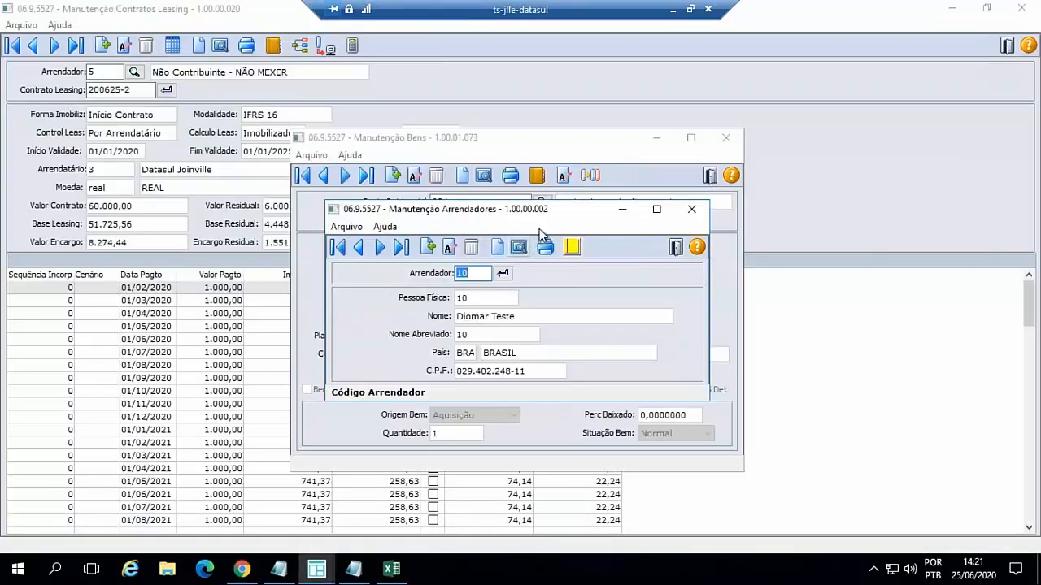
{"action": "left_click_drag", "start_coordinate": [557, 222], "coordinate": [512, 229]}
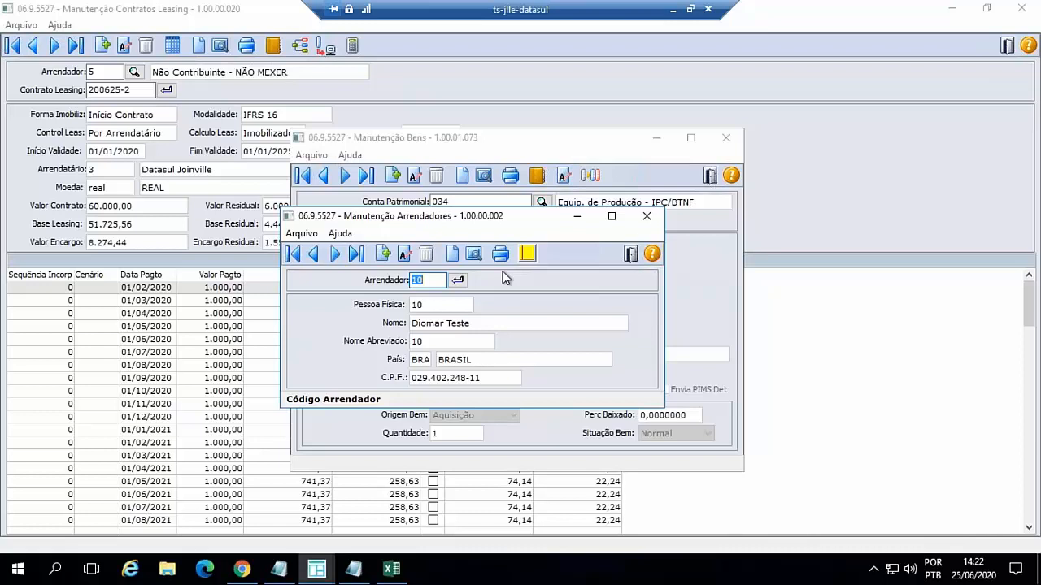
{"action": "left_click", "coordinate": [631, 255]}
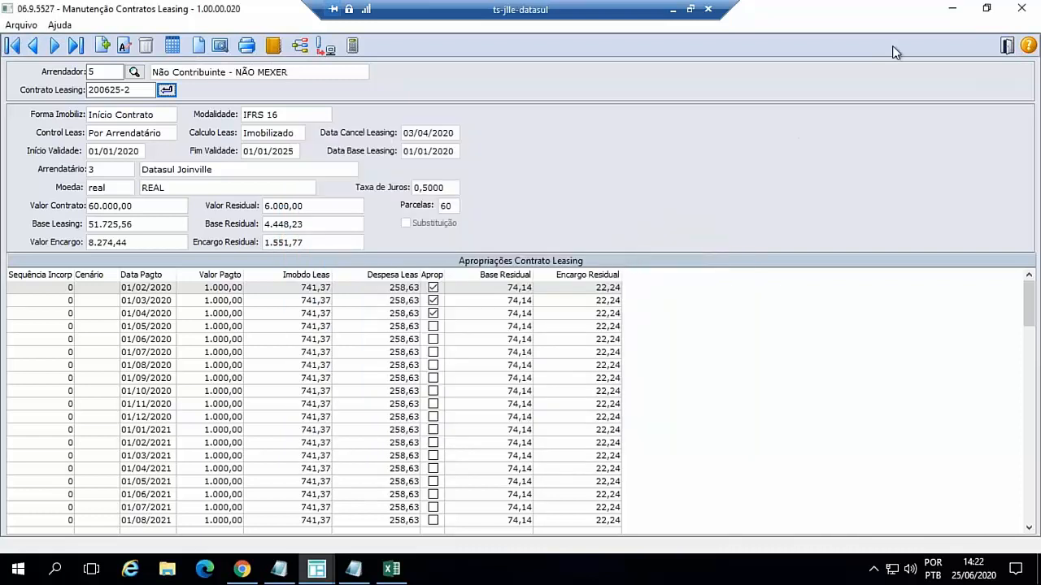
- Minimize the leasing contract and Manutenção Bens windows, run Arrendatário de Leasing, review the lessee record and exit it
{"action": "left_click", "coordinate": [951, 9]}
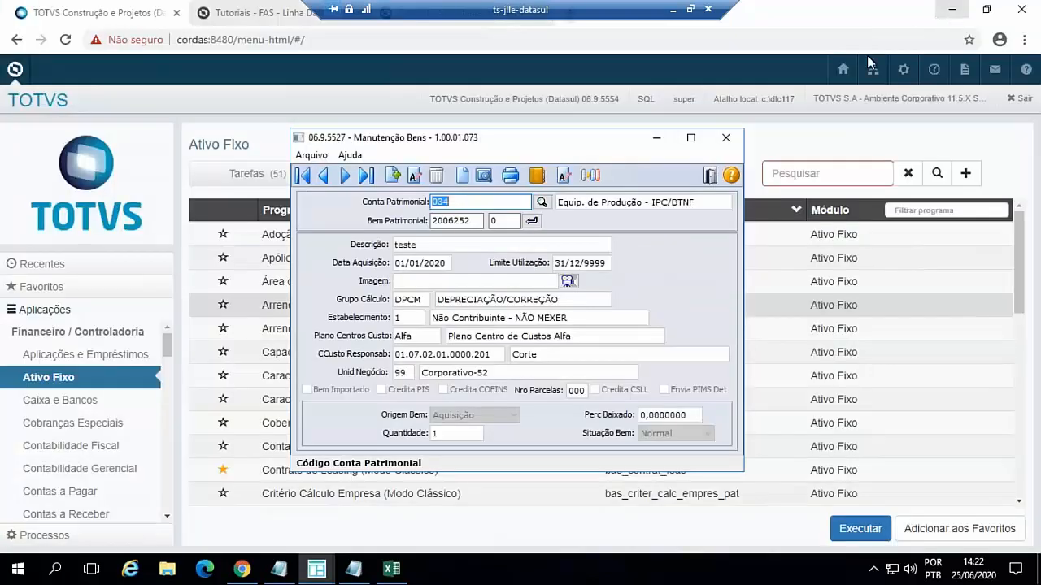
{"action": "left_click", "coordinate": [656, 142]}
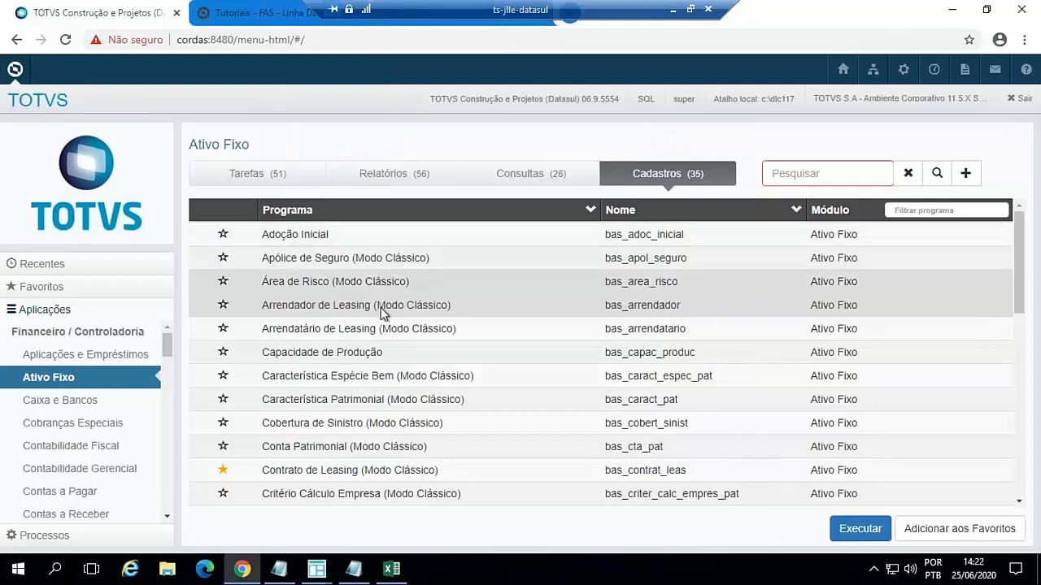
{"action": "double_click", "coordinate": [374, 329]}
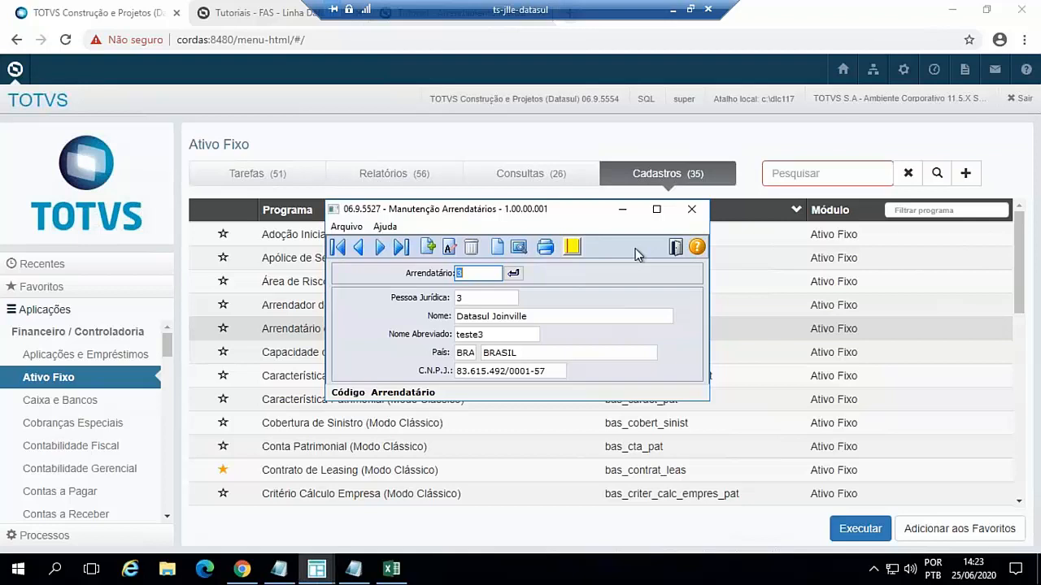
{"action": "left_click", "coordinate": [676, 249]}
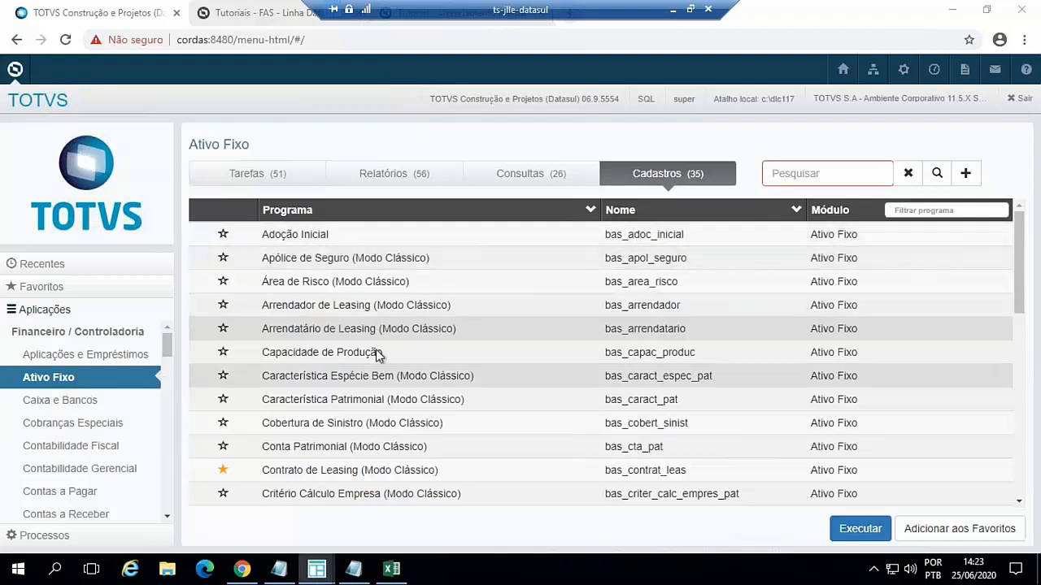
- Run Tipo de Cálculo, examine the modification form of the ifrs16 calculation type, and leave it without saving
{"action": "left_click", "coordinate": [1019, 351]}
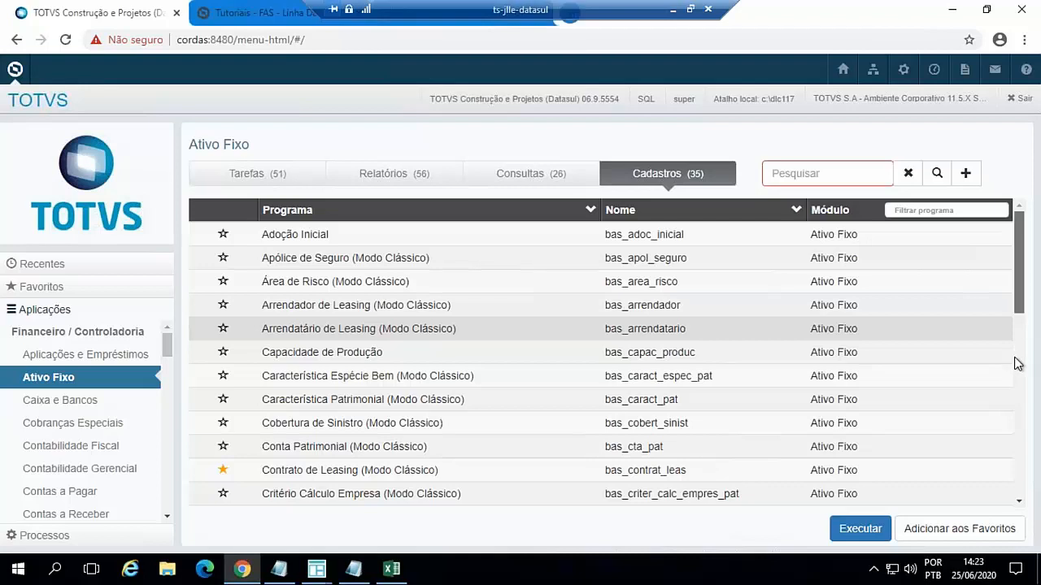
{"action": "scroll", "coordinate": [1018, 363], "scroll_direction": "down", "scroll_amount": 7}
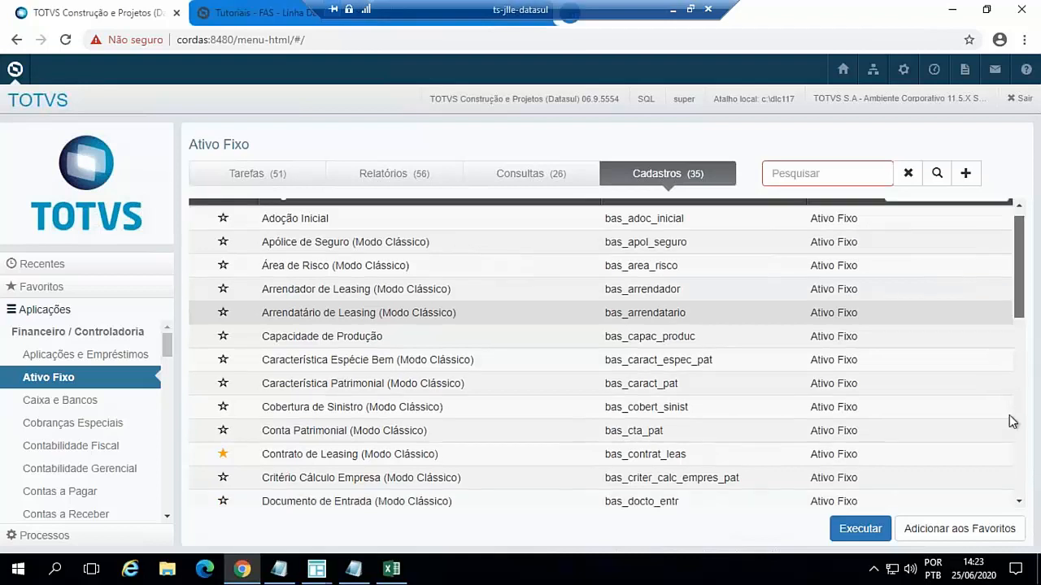
{"action": "double_click", "coordinate": [328, 484]}
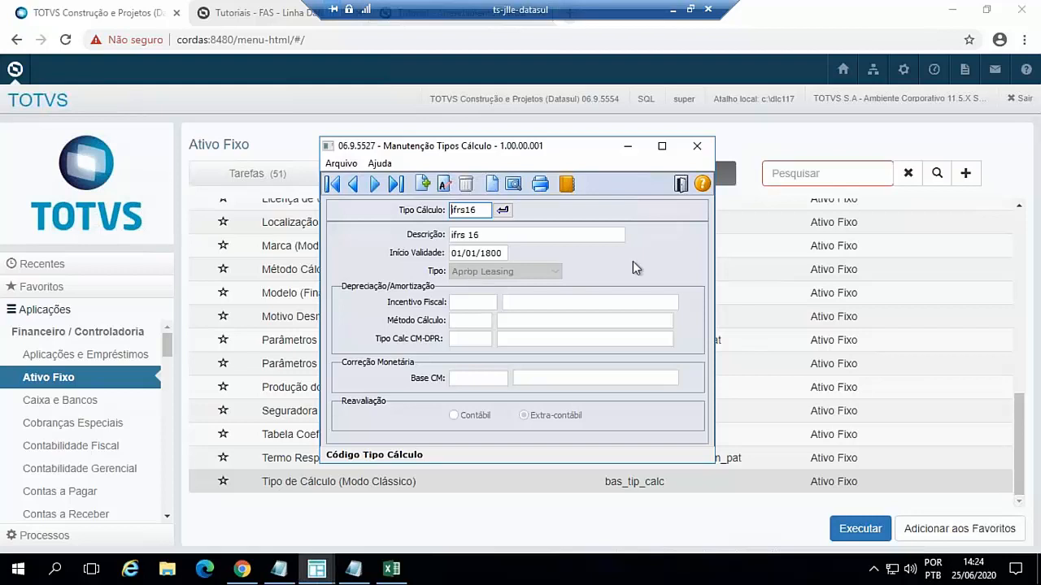
{"action": "left_click_drag", "start_coordinate": [537, 146], "coordinate": [557, 103]}
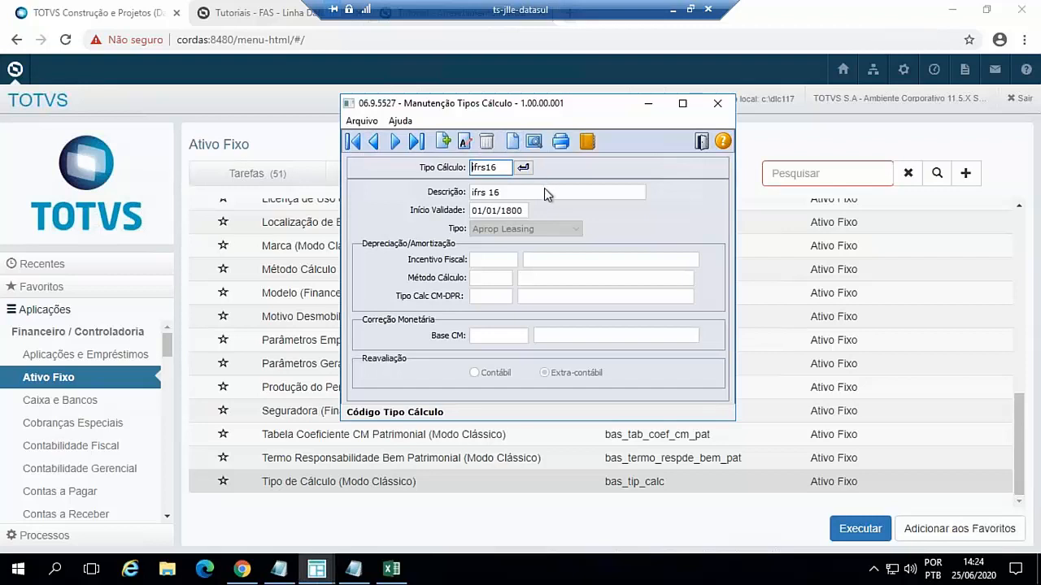
{"action": "left_click", "coordinate": [465, 142]}
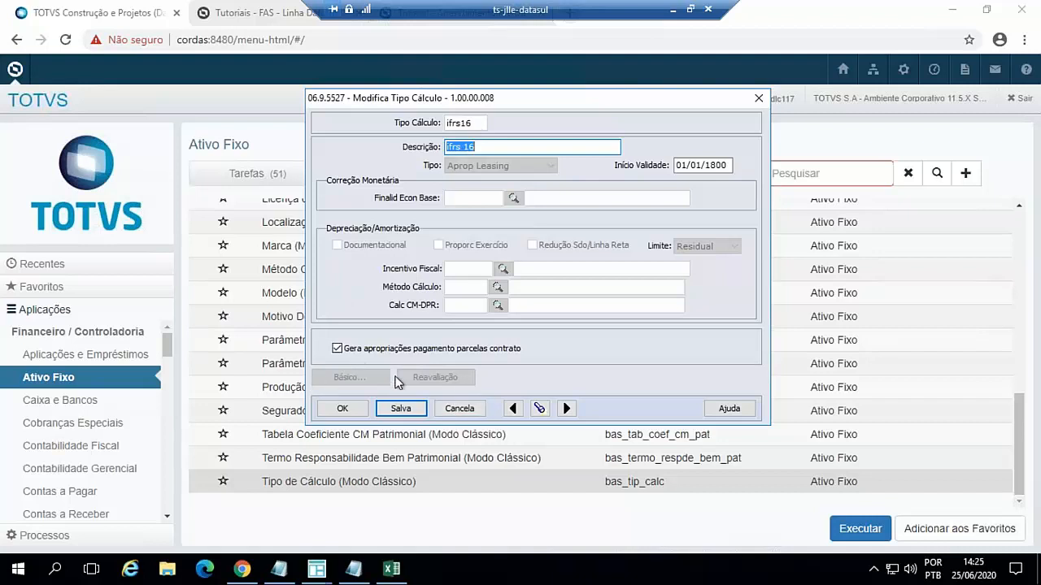
{"action": "left_click", "coordinate": [460, 408]}
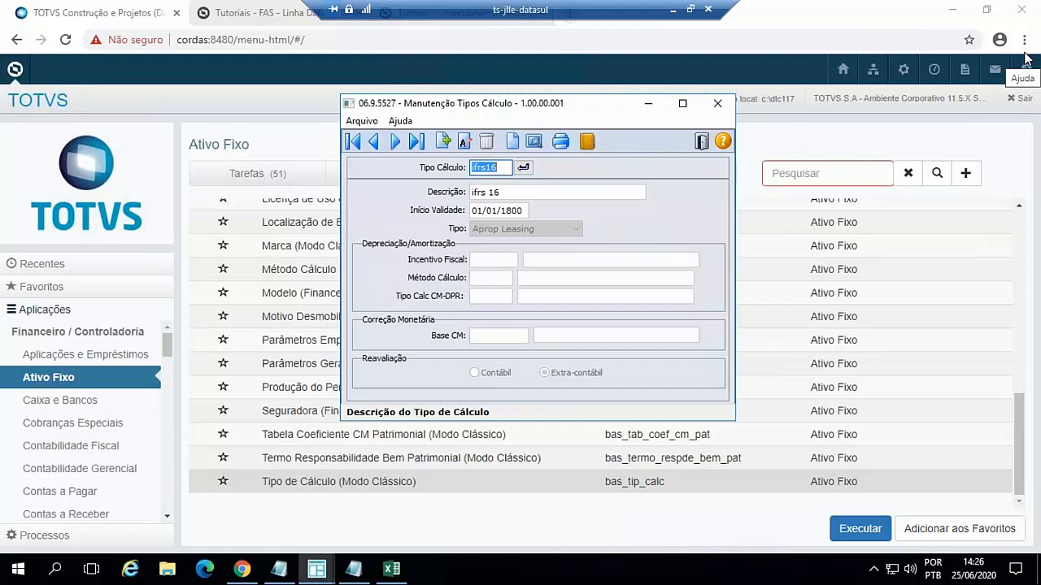
{"action": "left_click", "coordinate": [702, 142]}
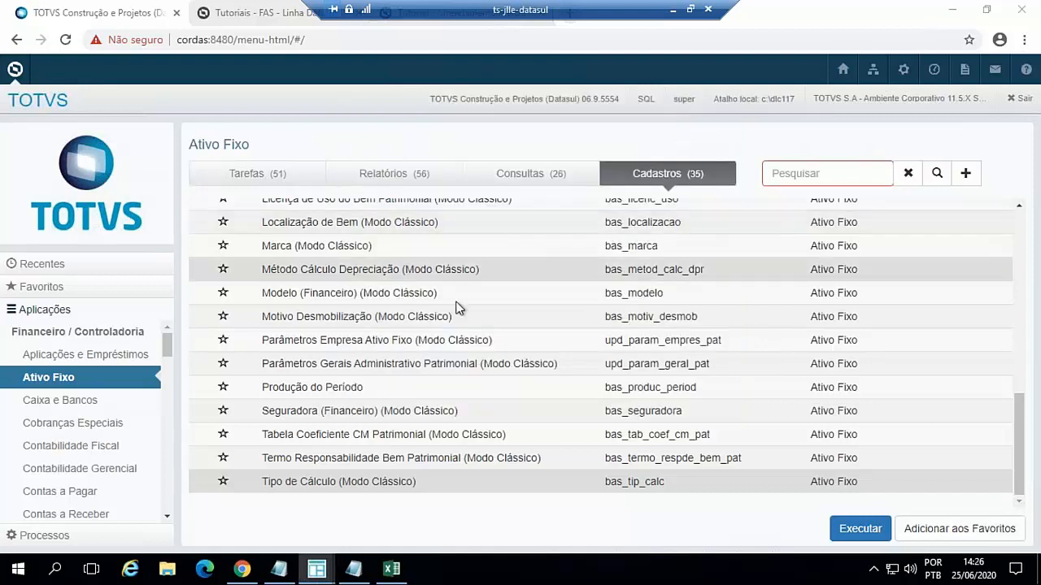
- Run Parâmetros Contabilização Ativo Fixo from the Ativo Fixo Tarefas and maximize its window
{"action": "scroll", "coordinate": [466, 351], "scroll_direction": "up", "scroll_amount": 3}
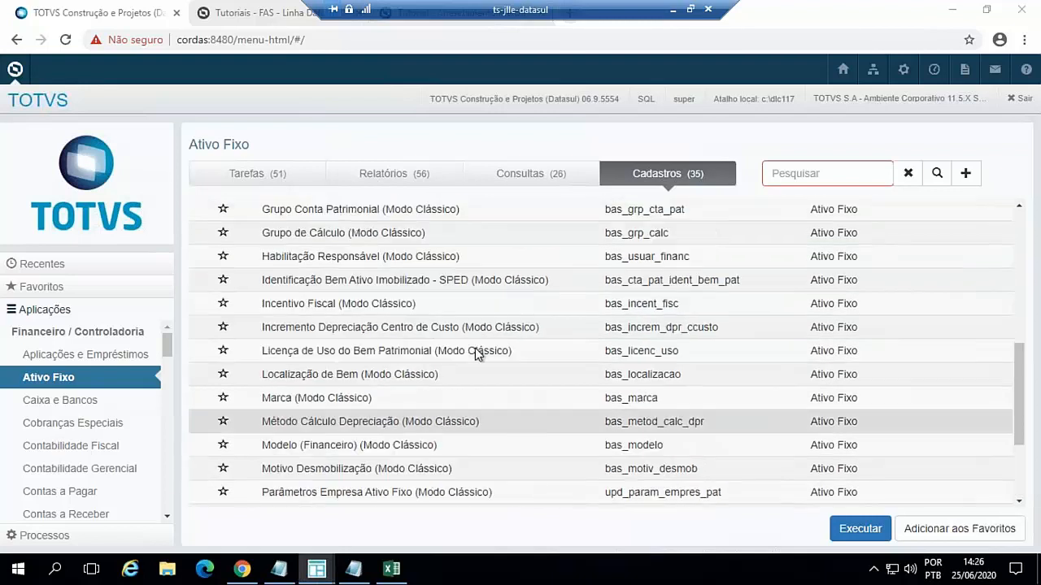
{"action": "scroll", "coordinate": [481, 351], "scroll_direction": "up", "scroll_amount": 5}
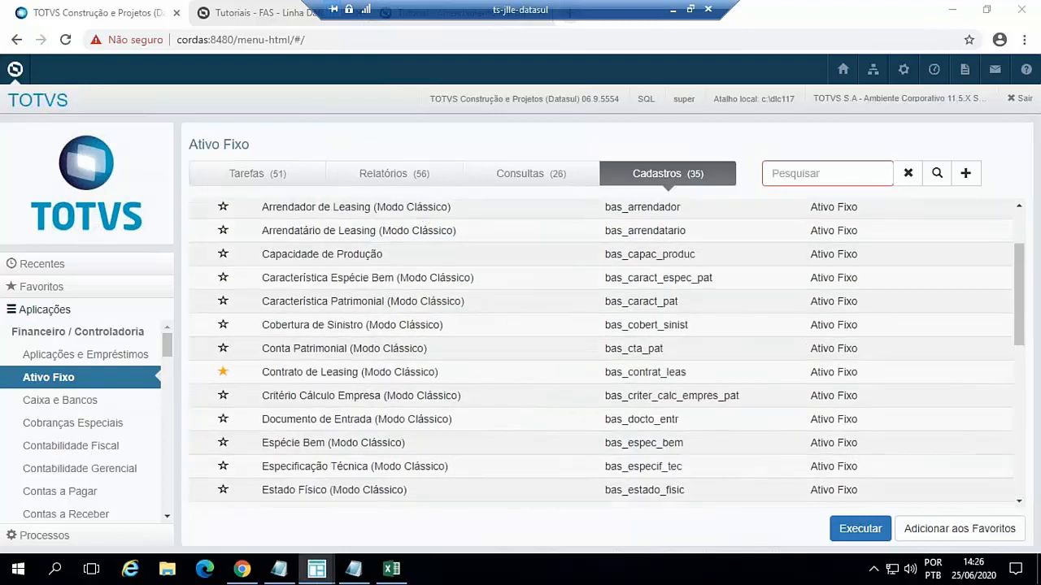
{"action": "left_click", "coordinate": [297, 180]}
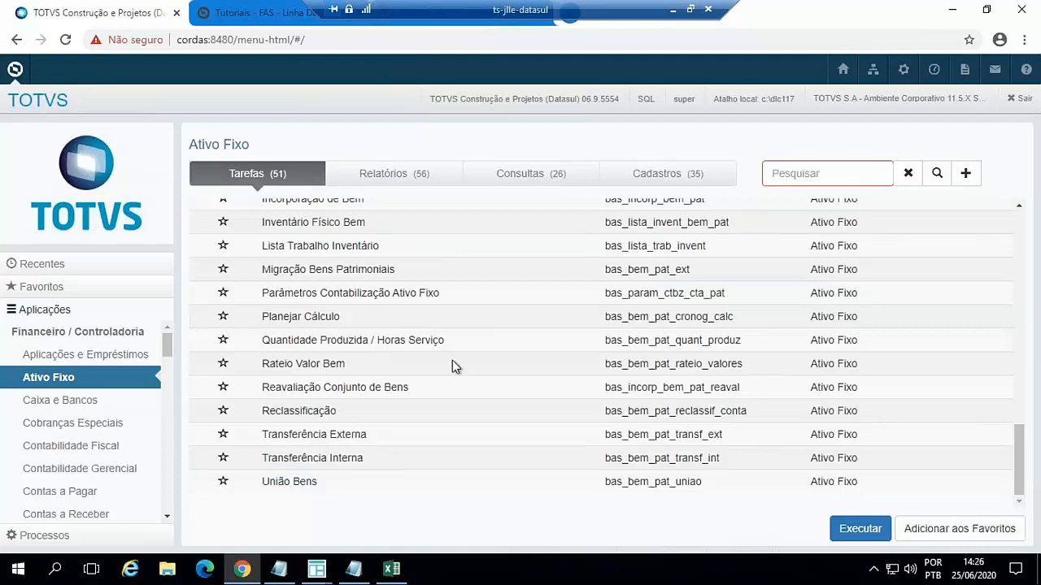
{"action": "scroll", "coordinate": [480, 376], "scroll_direction": "up", "scroll_amount": 1}
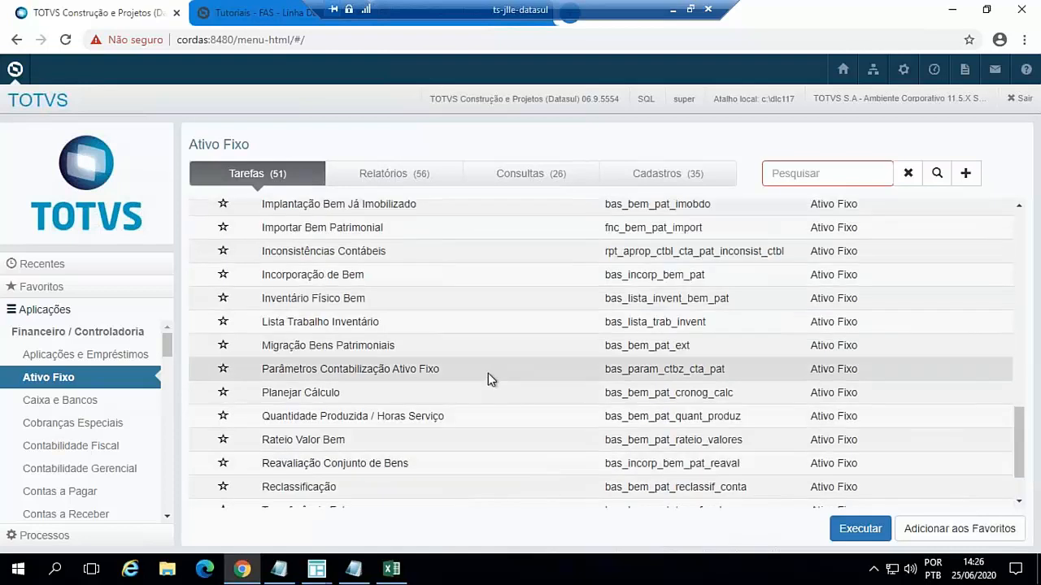
{"action": "double_click", "coordinate": [420, 370]}
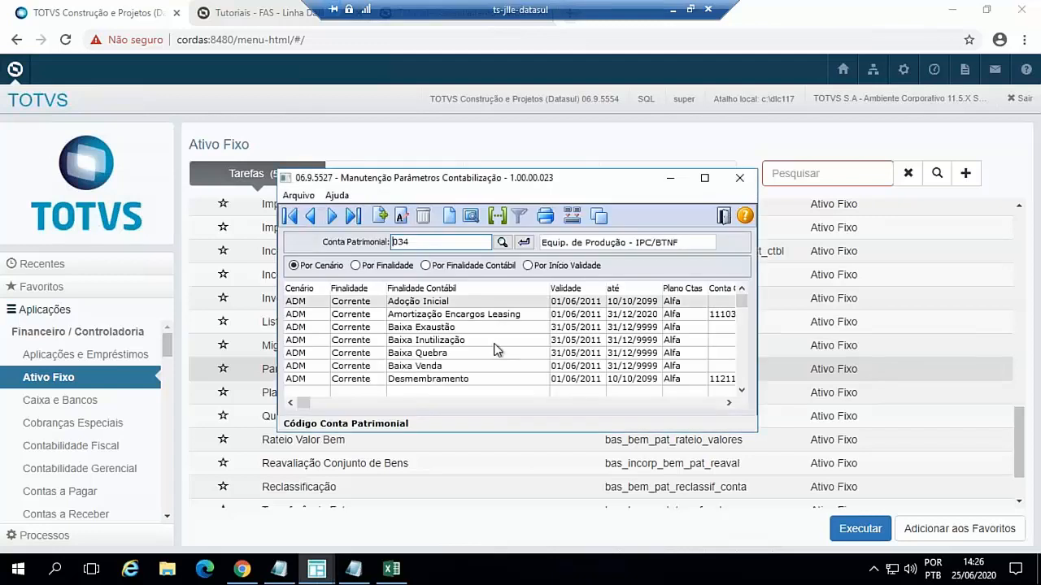
{"action": "left_click", "coordinate": [704, 180]}
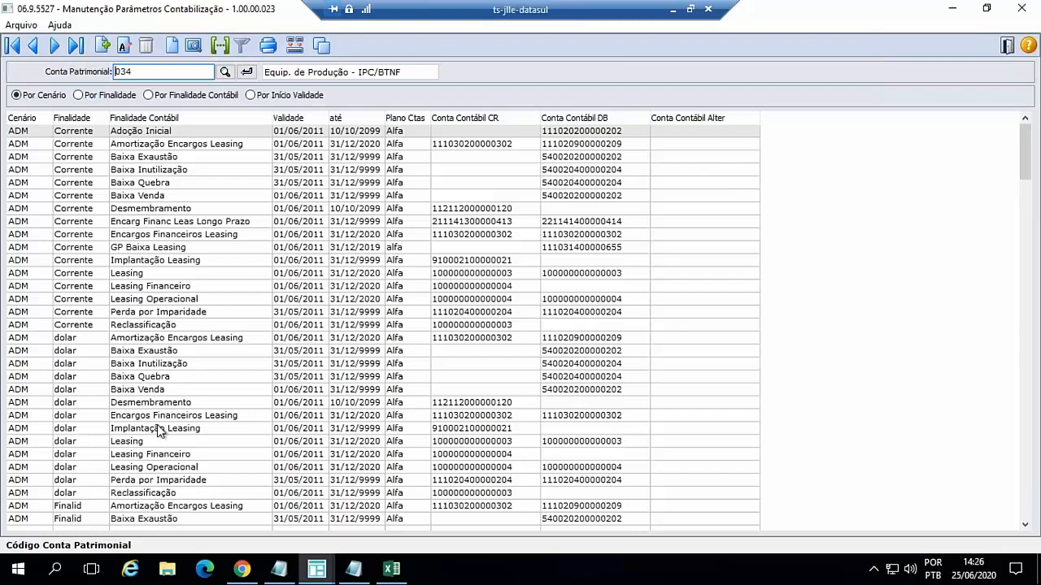
- Examine the leasing accounting parameters of asset account 034, from Leasing Financeiro in the ADM scenario through to the Fiscal scenario
{"action": "left_click", "coordinate": [177, 289]}
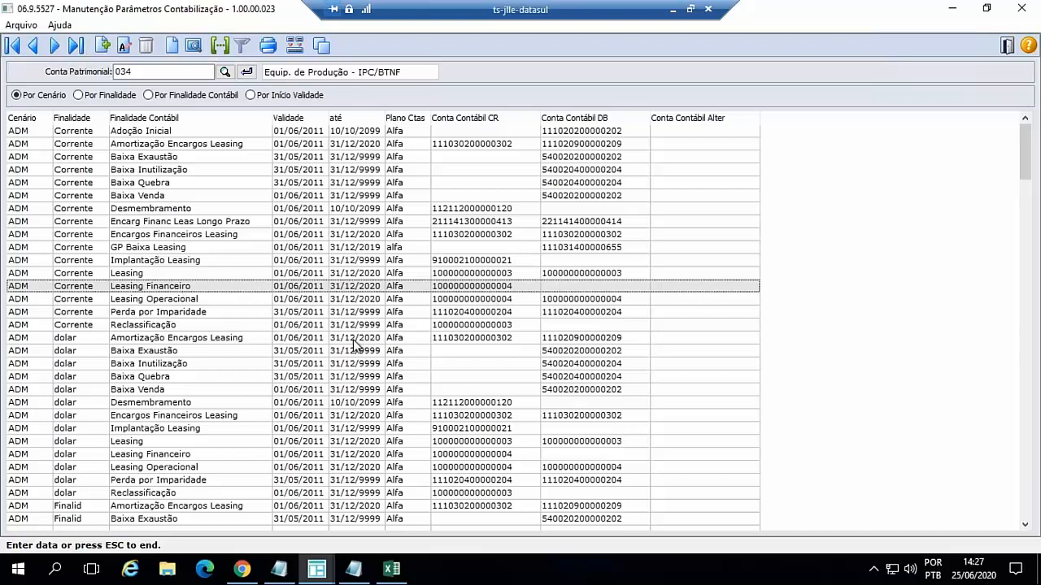
{"action": "scroll", "coordinate": [351, 346], "scroll_direction": "down", "scroll_amount": 15}
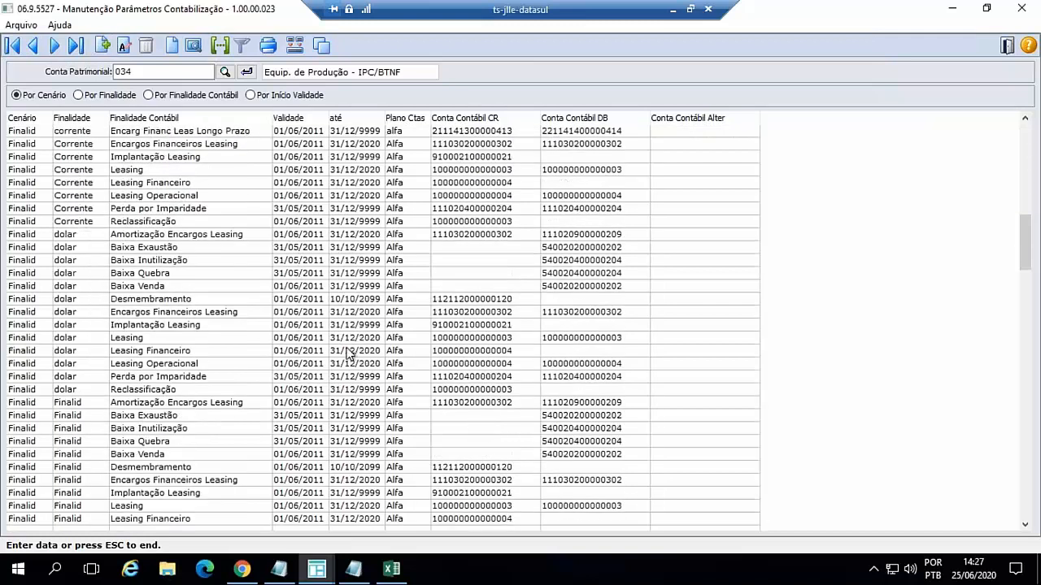
{"action": "scroll", "coordinate": [348, 354], "scroll_direction": "down", "scroll_amount": 15}
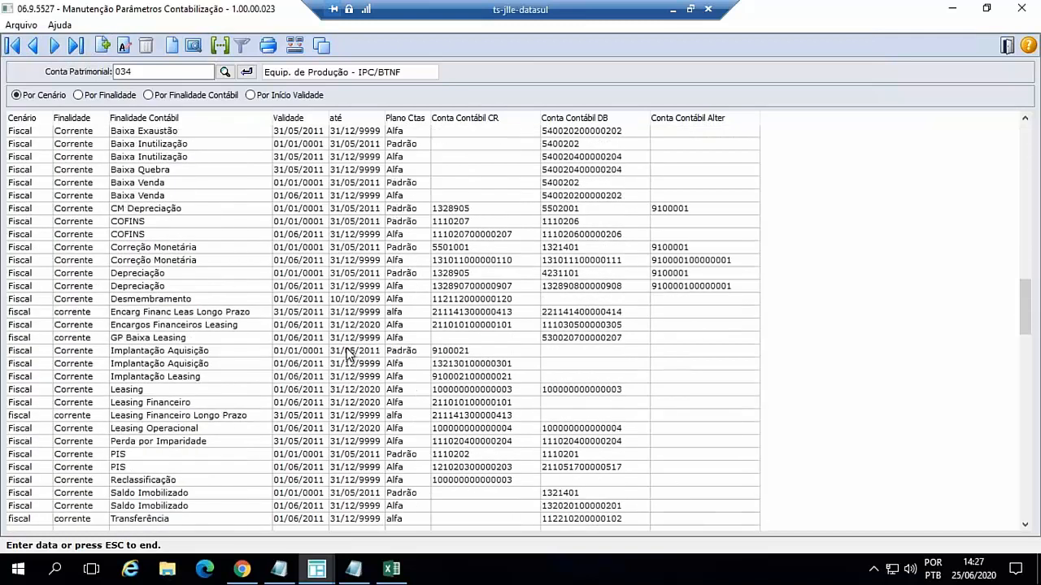
- Examine the Leasing Financeiro and Leasing Financeiro Longo Prazo parameters of account 034 in the Fiscal scenario, Corrente purpose
{"action": "scroll", "coordinate": [348, 353], "scroll_direction": "down", "scroll_amount": 1}
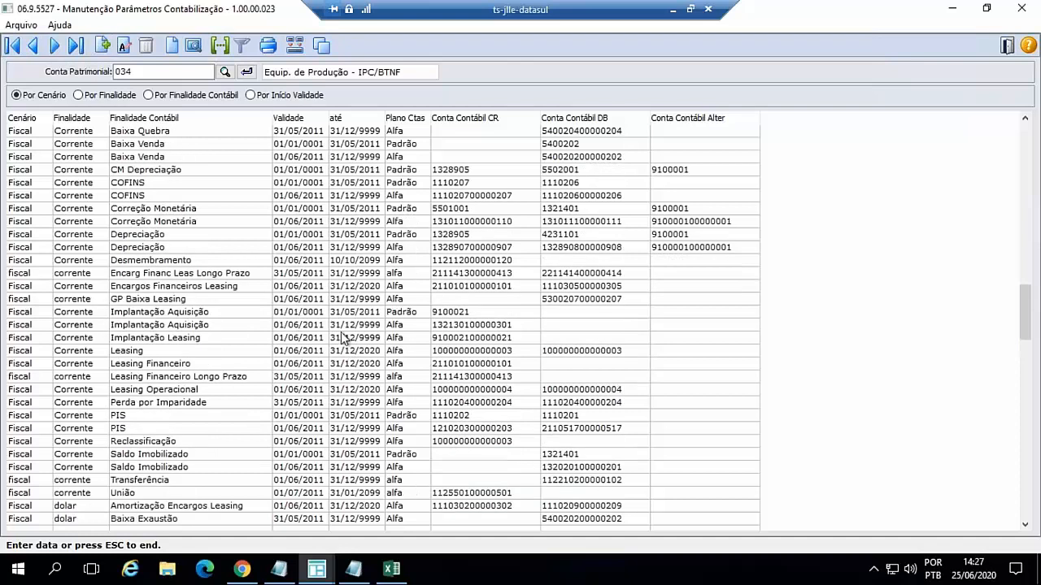
{"action": "left_click", "coordinate": [155, 366]}
{"action": "left_click", "coordinate": [155, 367]}
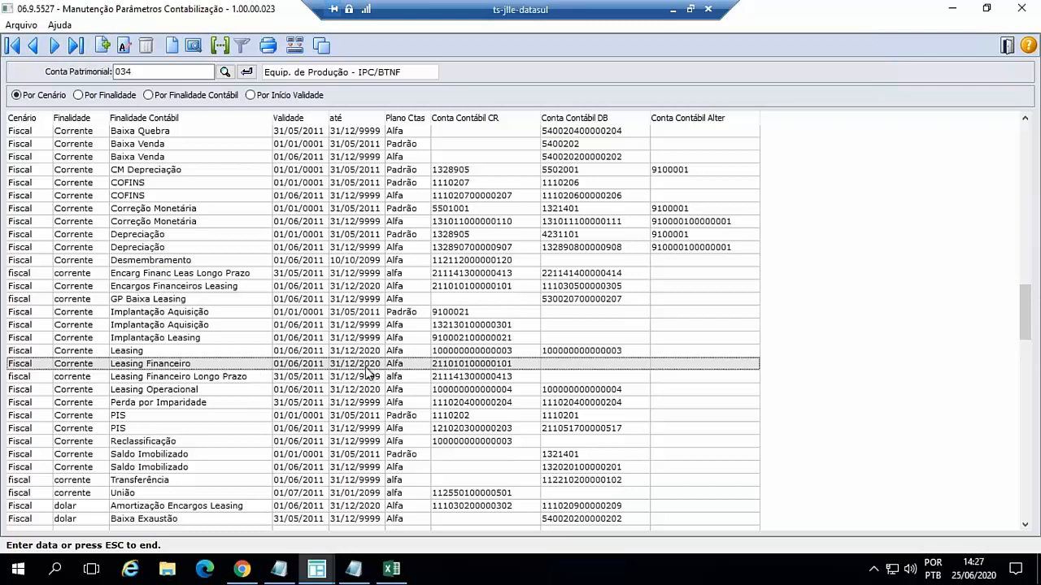
{"action": "left_click", "coordinate": [242, 380]}
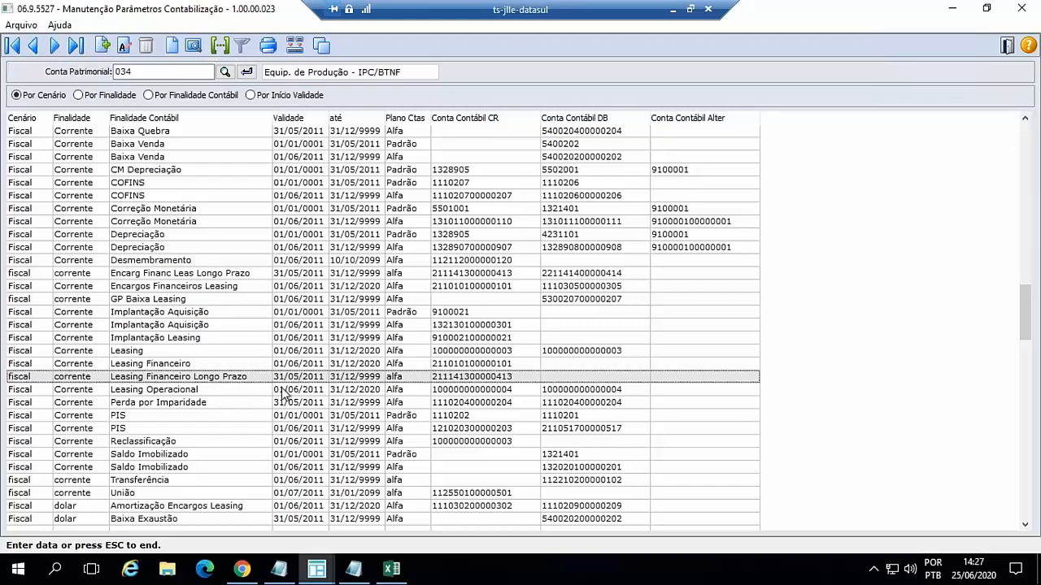
{"action": "scroll", "coordinate": [283, 393], "scroll_direction": "down", "scroll_amount": 1}
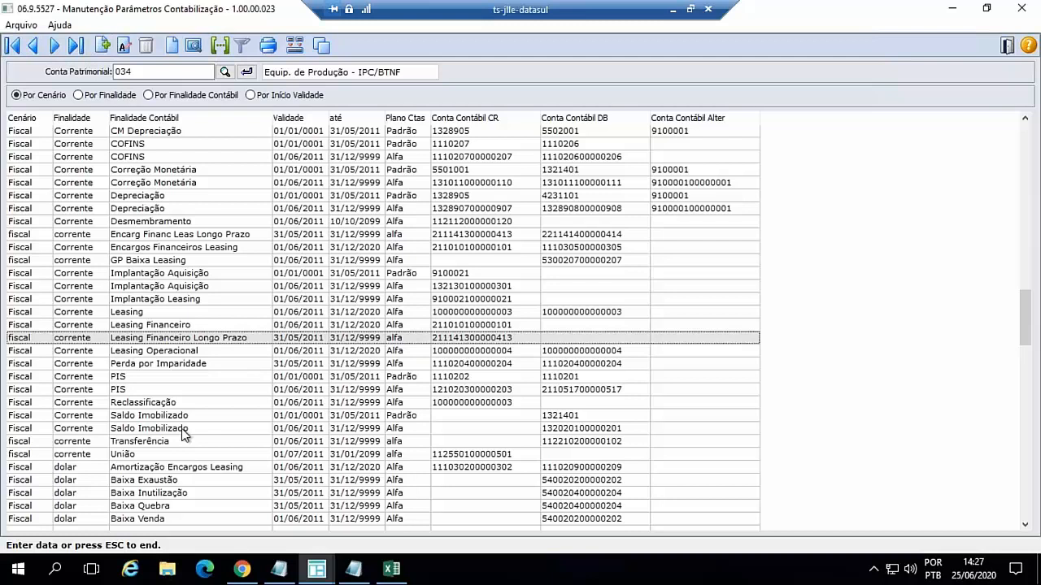
{"action": "left_click", "coordinate": [174, 326]}
{"action": "left_click", "coordinate": [182, 340]}
{"action": "left_click", "coordinate": [182, 326]}
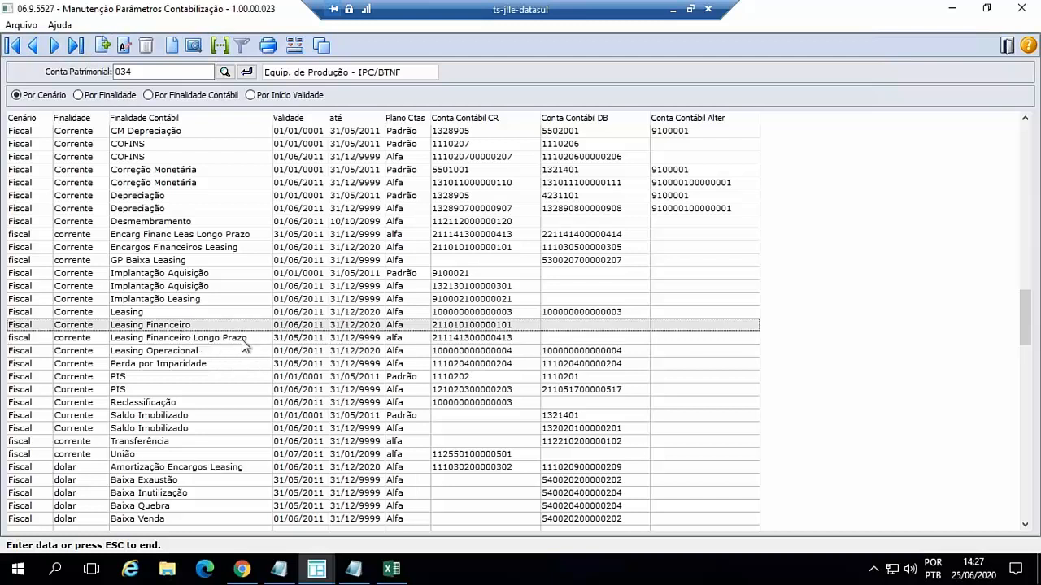
- Examine the Encargos Financeiros Leasing, Encarg Financ Leas Longo Prazo, Amortização Encargos Leasing and Implantação Leasing parameters in the Fiscal scenario, Corrente purpose
{"action": "left_click", "coordinate": [231, 249]}
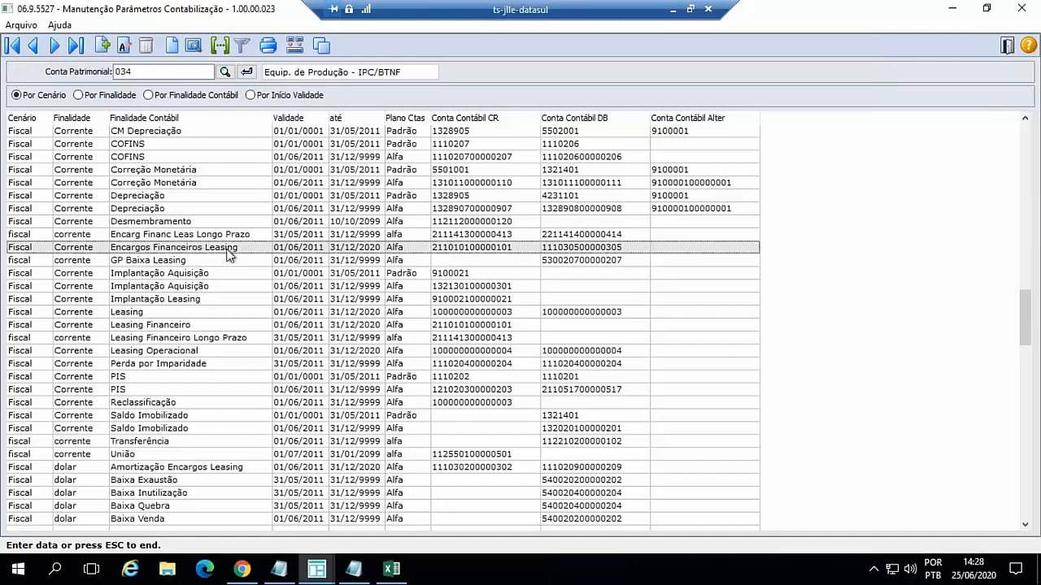
{"action": "left_click", "coordinate": [234, 234]}
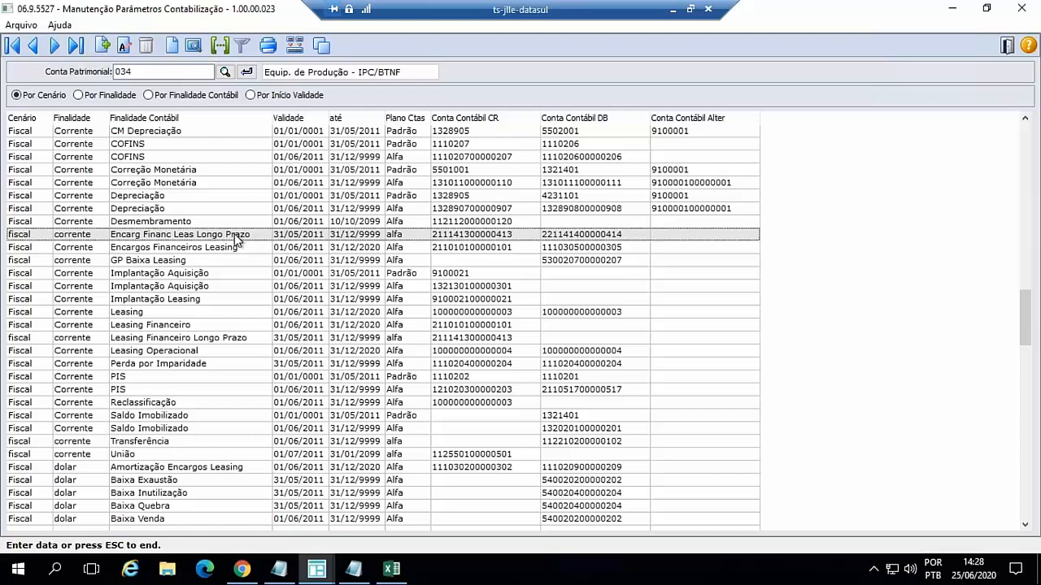
{"action": "scroll", "coordinate": [172, 249], "scroll_direction": "up", "scroll_amount": 4}
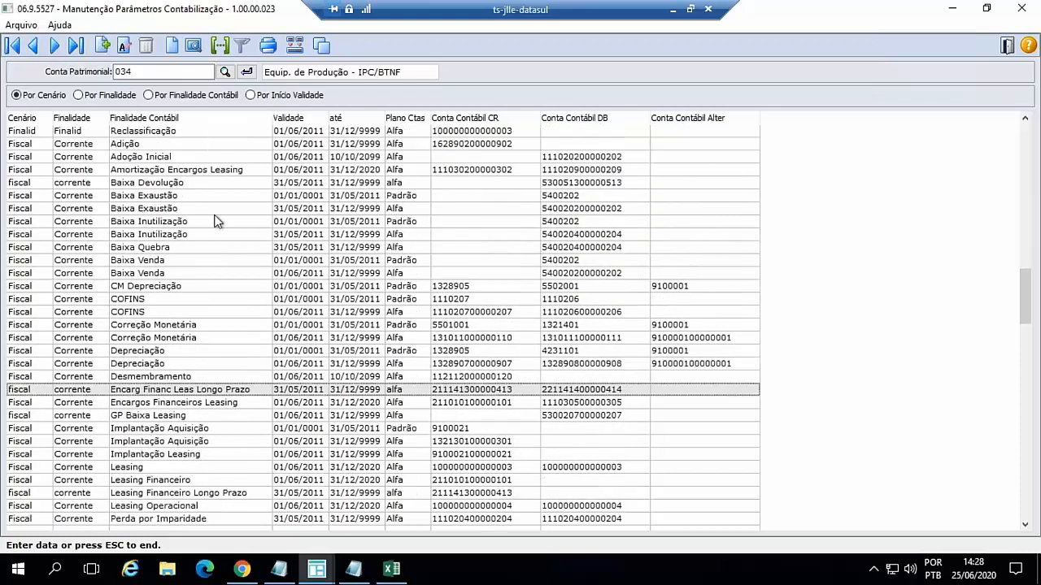
{"action": "left_click", "coordinate": [201, 172]}
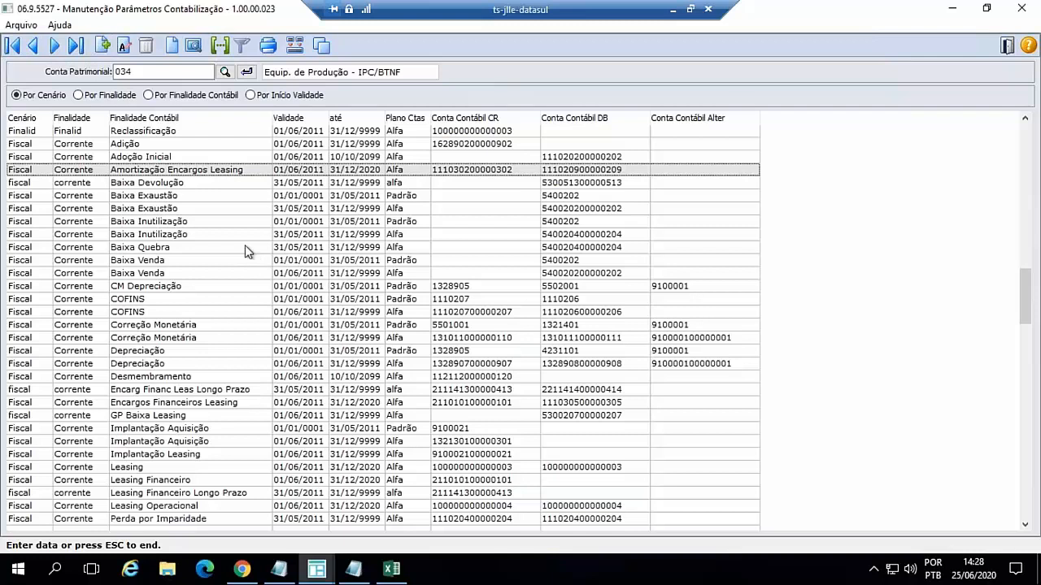
{"action": "scroll", "coordinate": [244, 245], "scroll_direction": "down", "scroll_amount": 3}
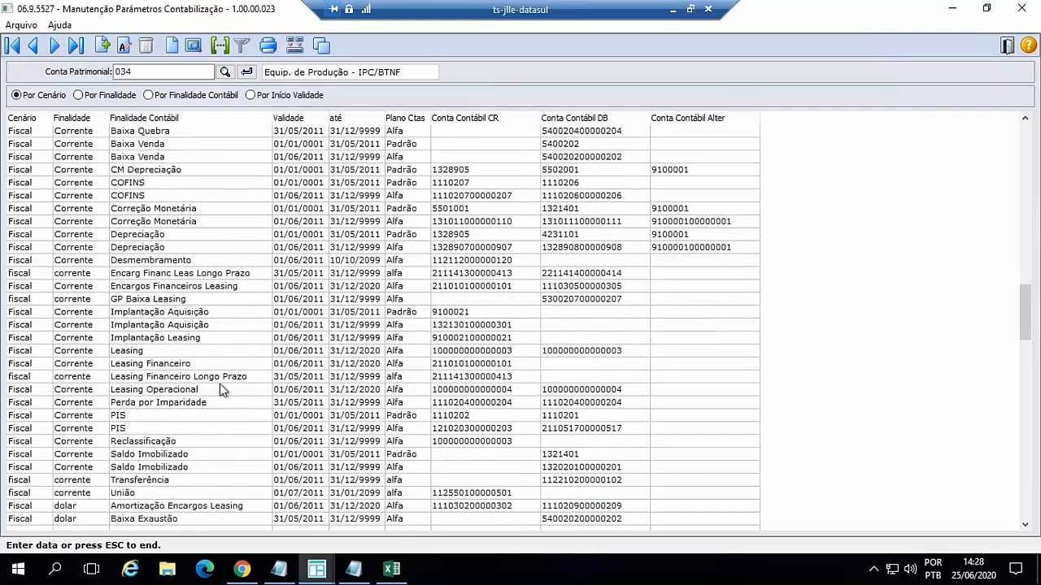
{"action": "left_click", "coordinate": [200, 338]}
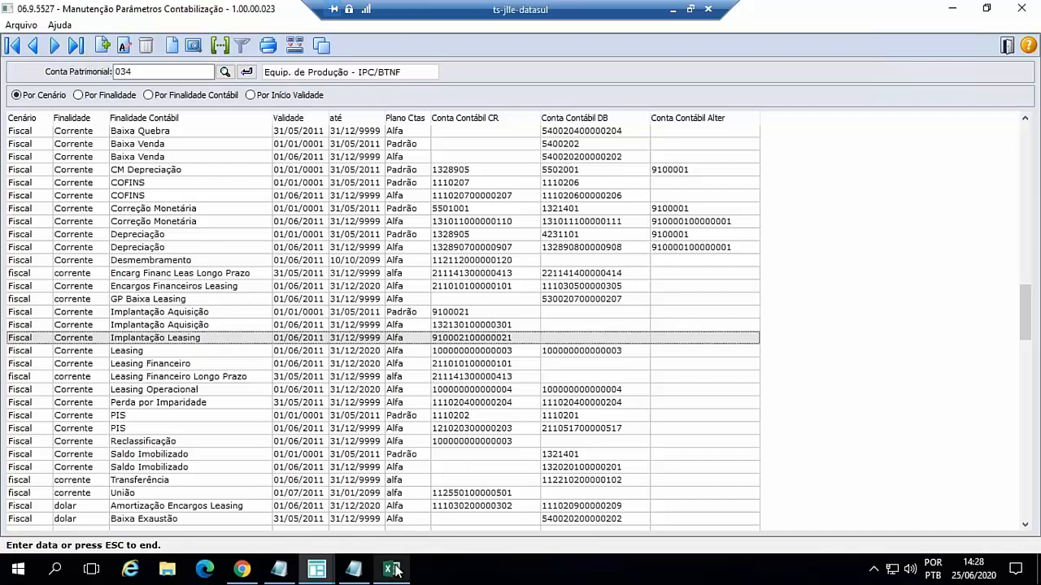
- Switch to the ContabilizaçãoIFRS16 (1) workbook in Excel and review the Implantação, Cálculo and Cancelamento/Baixa tables on the Com parâmetro sheet
{"action": "mouse_move", "coordinate": [397, 572]}
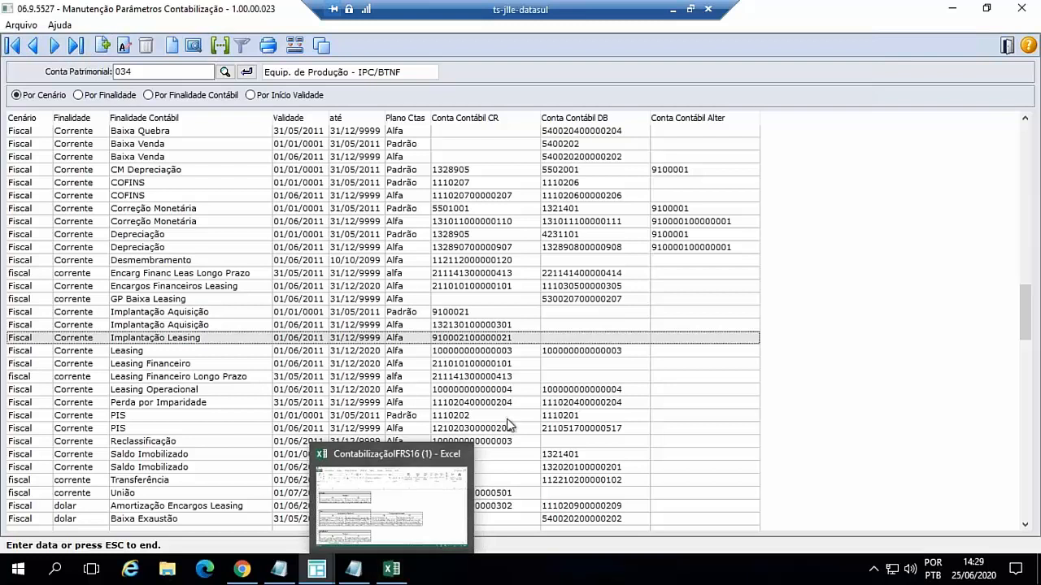
{"action": "left_click", "coordinate": [401, 518]}
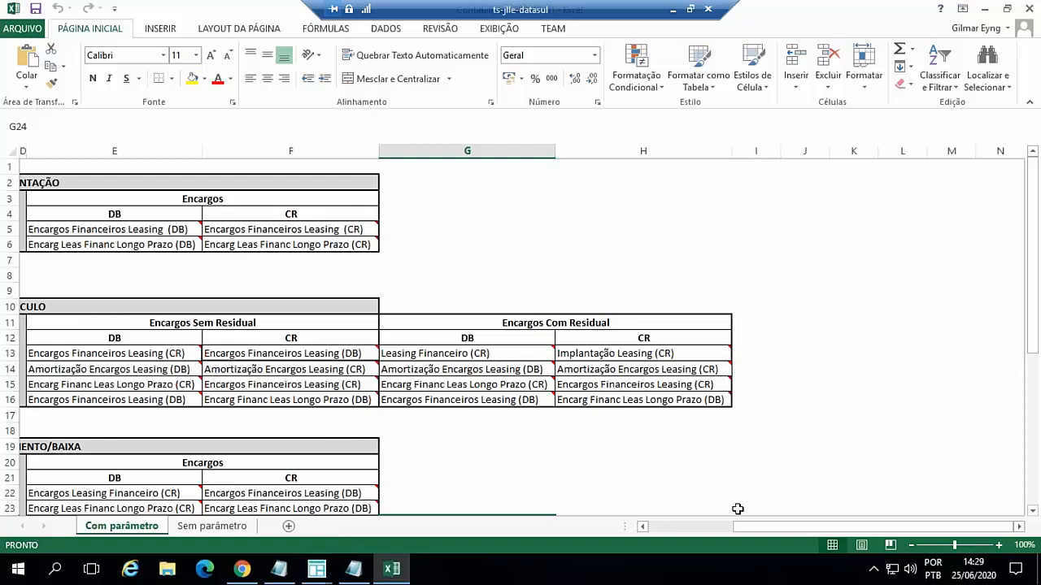
{"action": "left_click", "coordinate": [704, 528]}
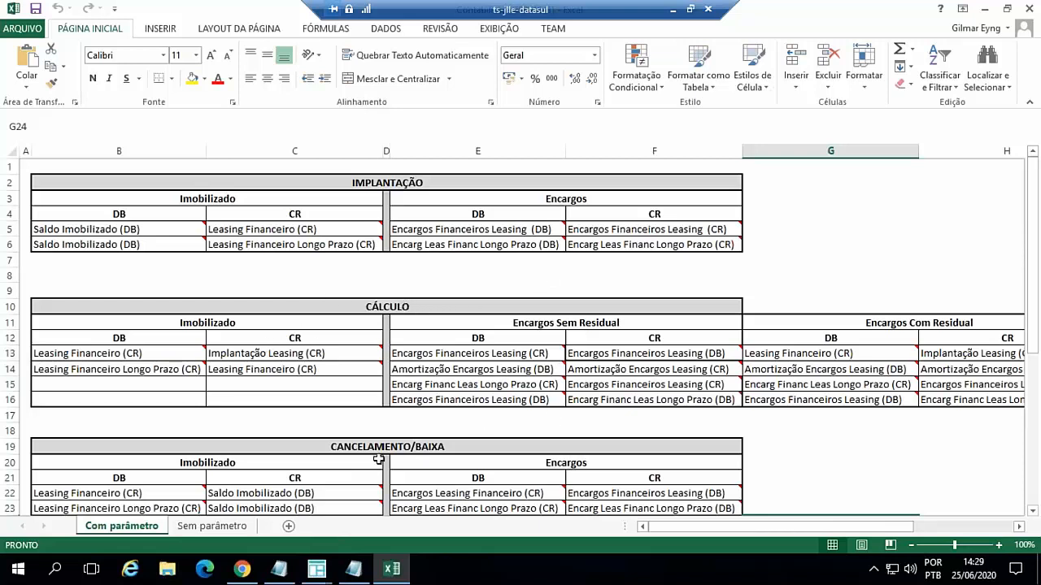
{"action": "scroll", "coordinate": [426, 444], "scroll_direction": "down", "scroll_amount": 2}
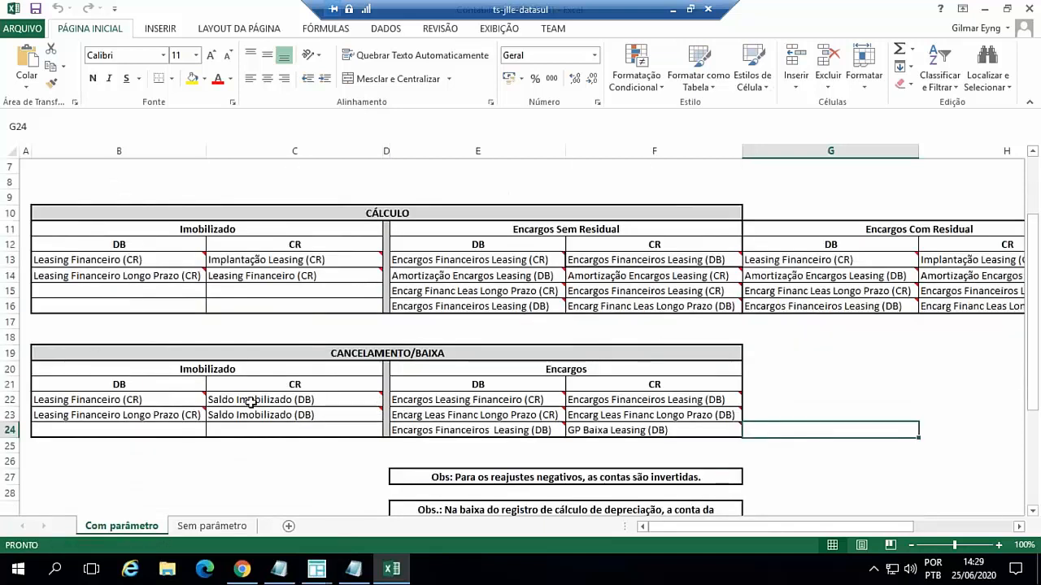
{"action": "mouse_move", "coordinate": [89, 402]}
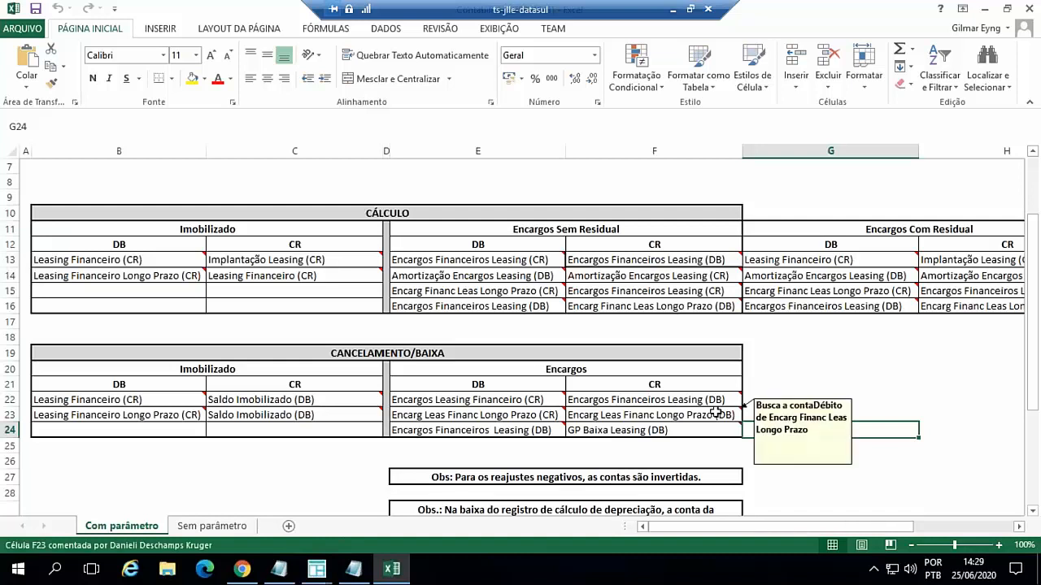
{"action": "scroll", "coordinate": [683, 336], "scroll_direction": "up", "scroll_amount": 1}
{"action": "scroll", "coordinate": [683, 336], "scroll_direction": "up", "scroll_amount": 1}
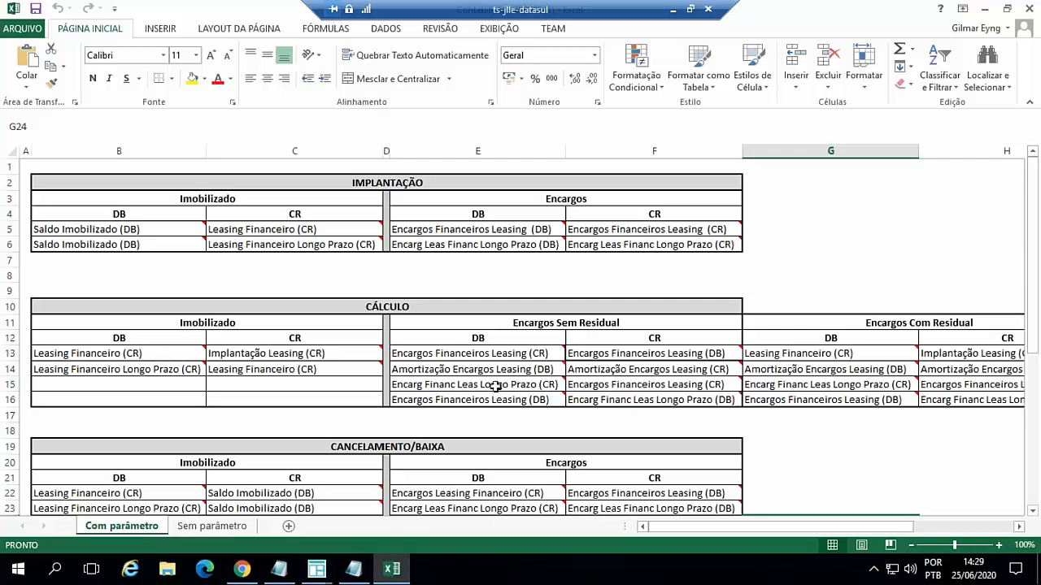
- Compare the accounting entries on the Sem parâmetro and Com parâmetro sheets, especially the Cálculo tables, and minimize the workbook
{"action": "left_click", "coordinate": [218, 526]}
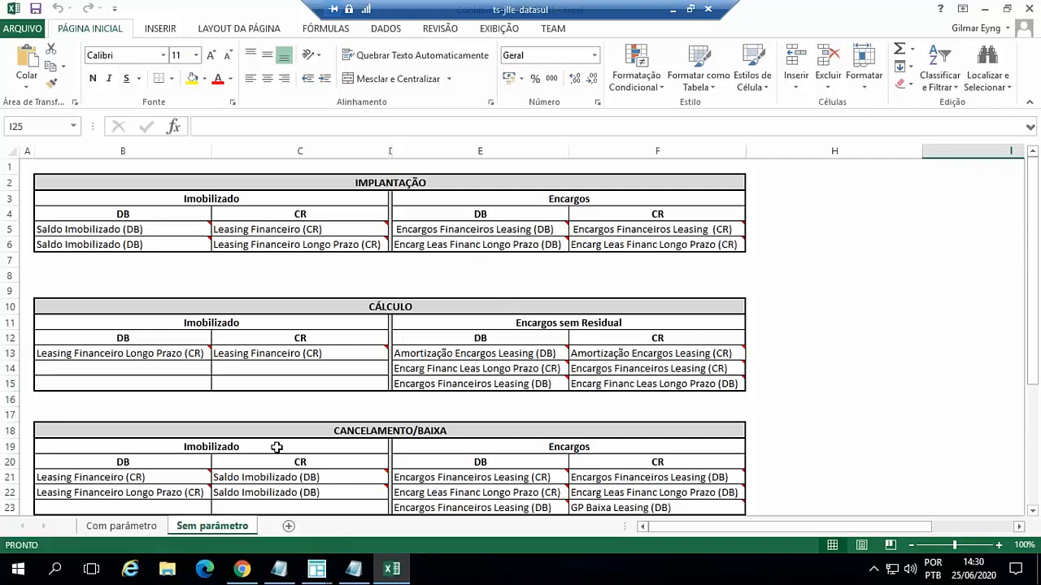
{"action": "left_click", "coordinate": [122, 527]}
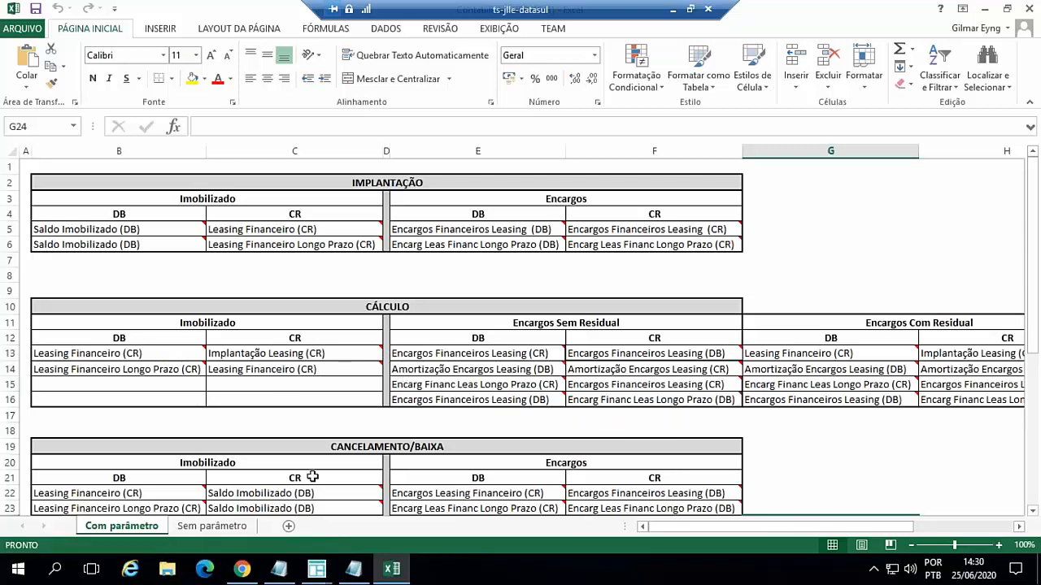
{"action": "left_click", "coordinate": [232, 527]}
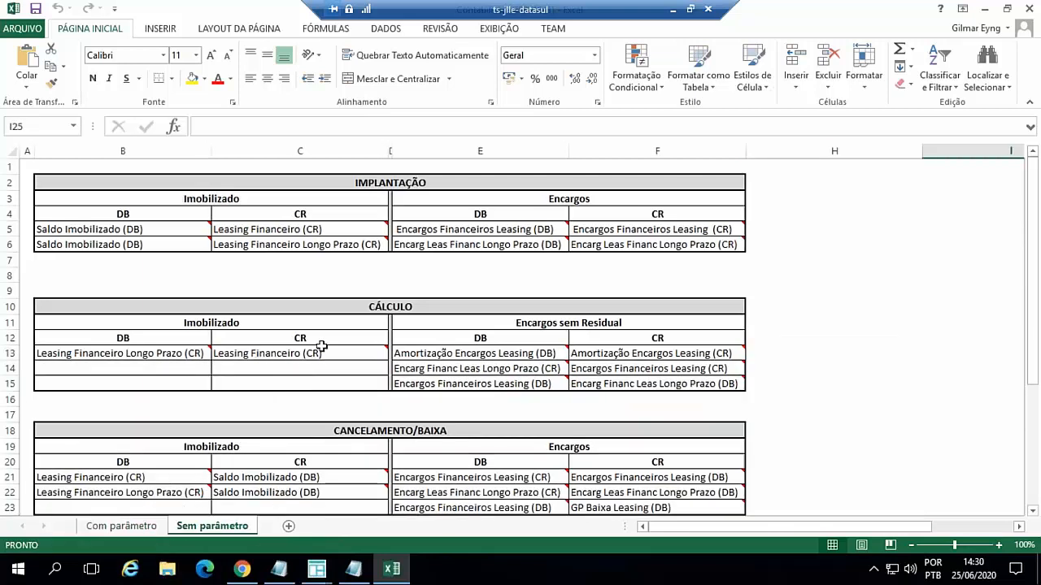
{"action": "mouse_move", "coordinate": [475, 385]}
{"action": "mouse_move", "coordinate": [598, 365]}
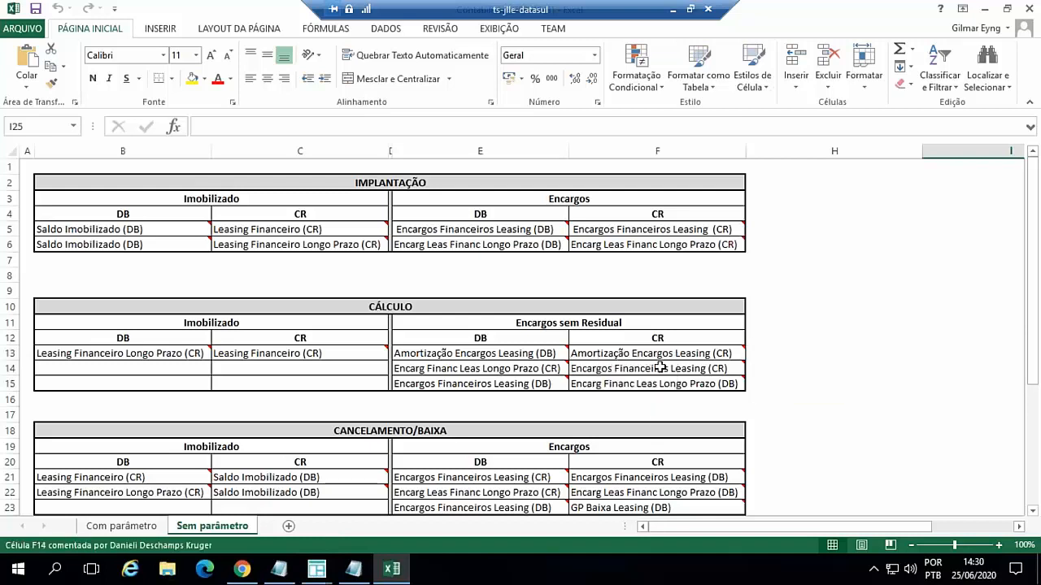
{"action": "mouse_move", "coordinate": [662, 368]}
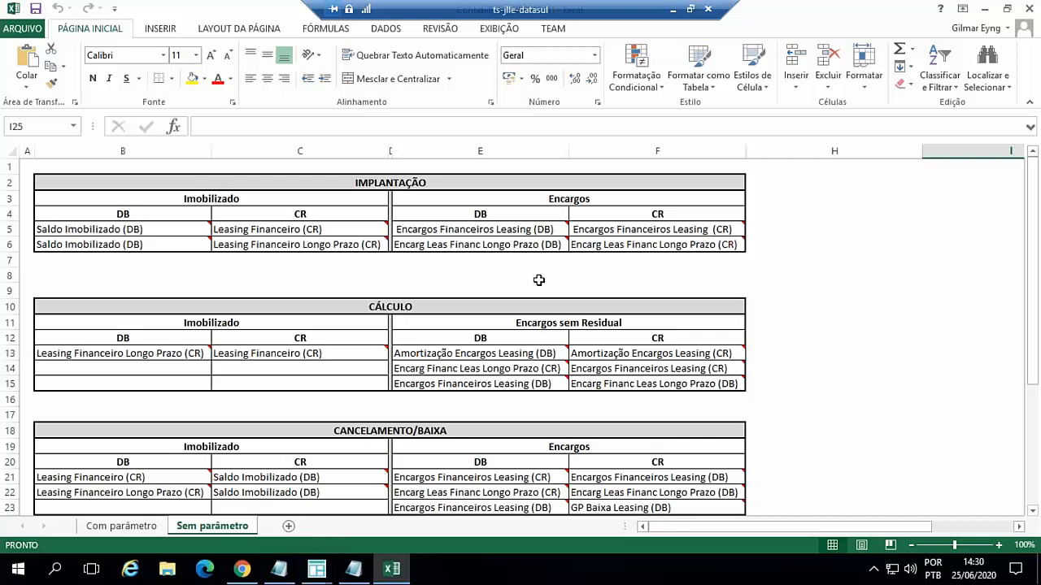
{"action": "left_click", "coordinate": [125, 527]}
{"action": "mouse_move", "coordinate": [85, 237]}
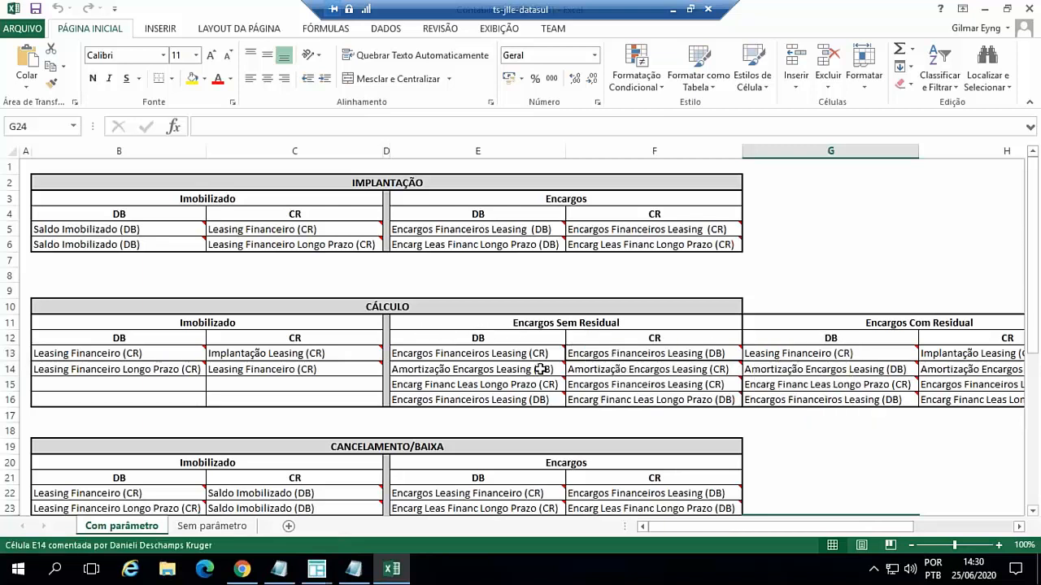
{"action": "scroll", "coordinate": [539, 369], "scroll_direction": "down", "scroll_amount": 1}
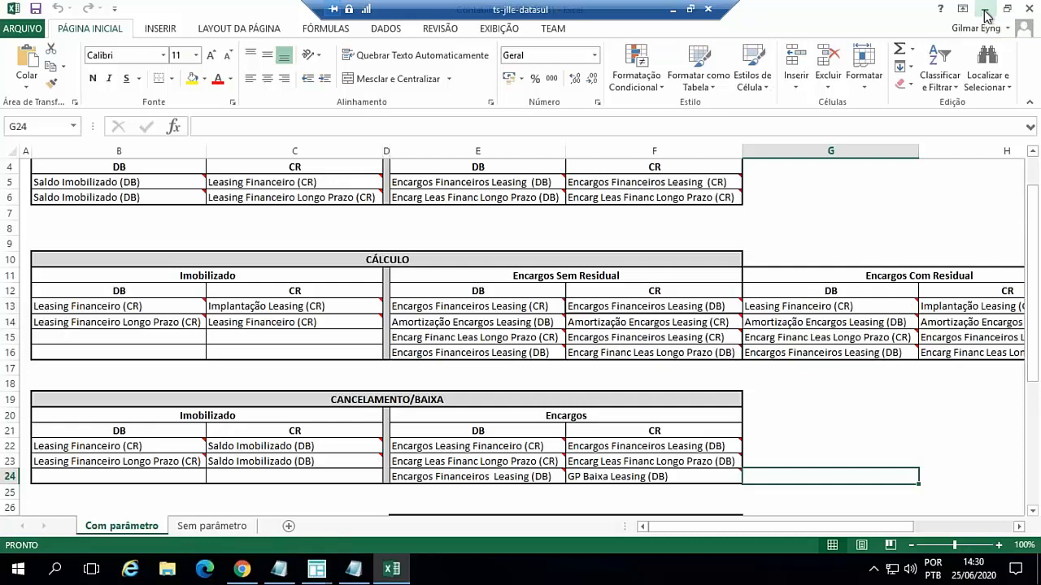
{"action": "left_click", "coordinate": [985, 11]}
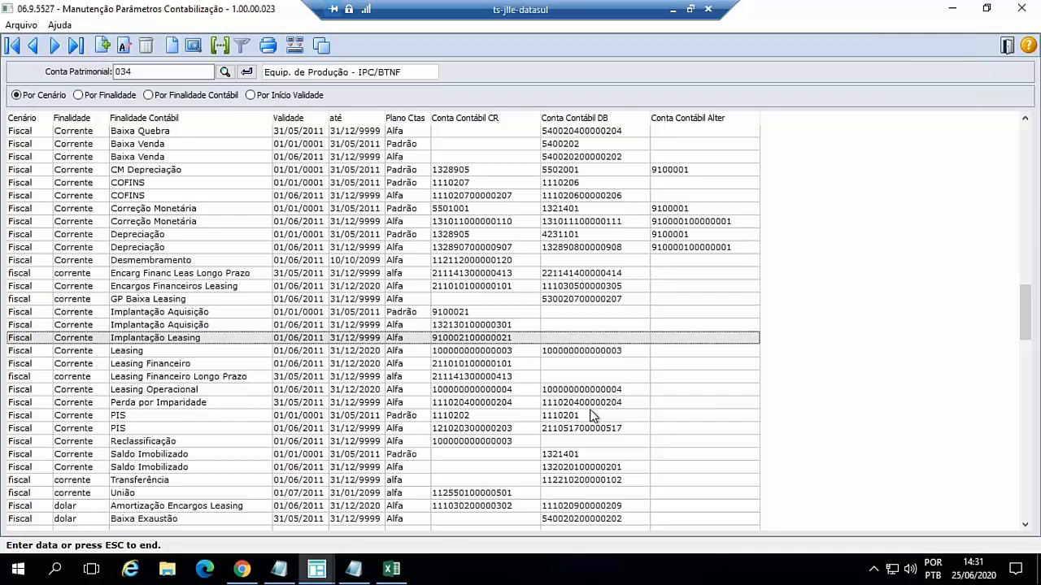
- Switch to the TOTVS menu in Chrome, run Tipo de Cálculo from the Ativo Fixo Cadastros, and examine the ifrs16 type's modification form
{"action": "left_click", "coordinate": [316, 572]}
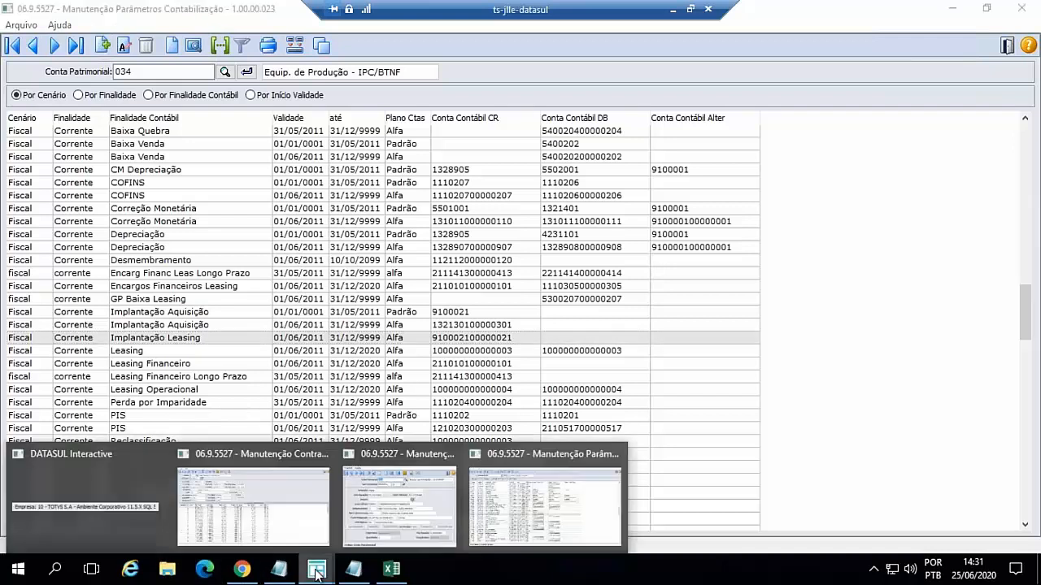
{"action": "left_click", "coordinate": [244, 572]}
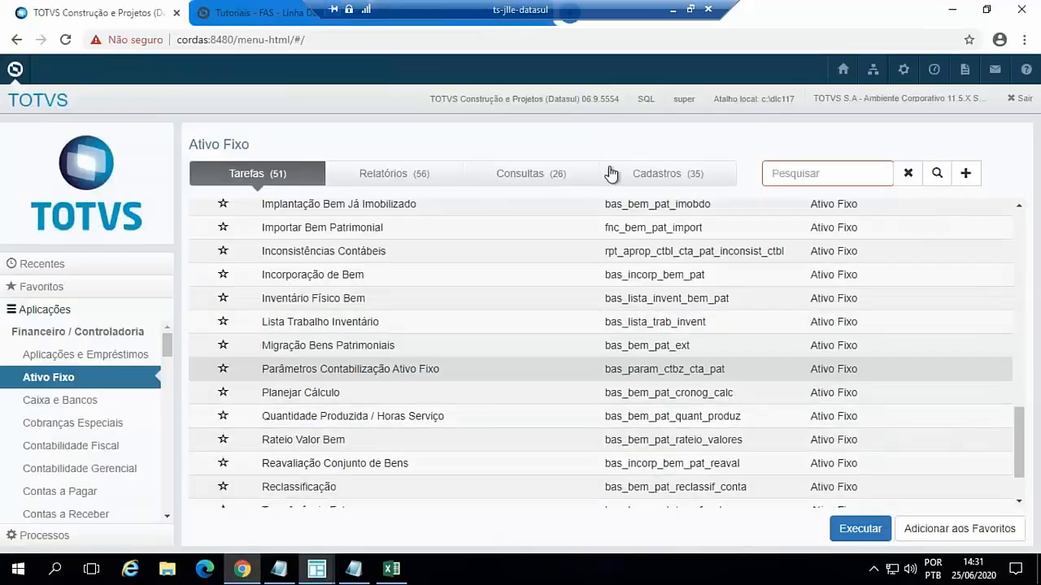
{"action": "left_click", "coordinate": [657, 174]}
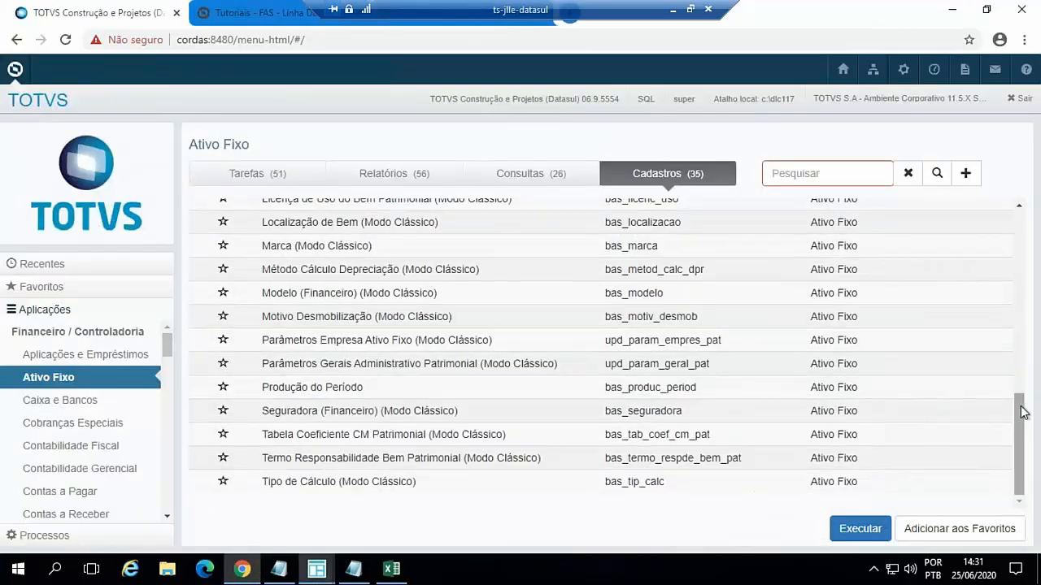
{"action": "double_click", "coordinate": [376, 482]}
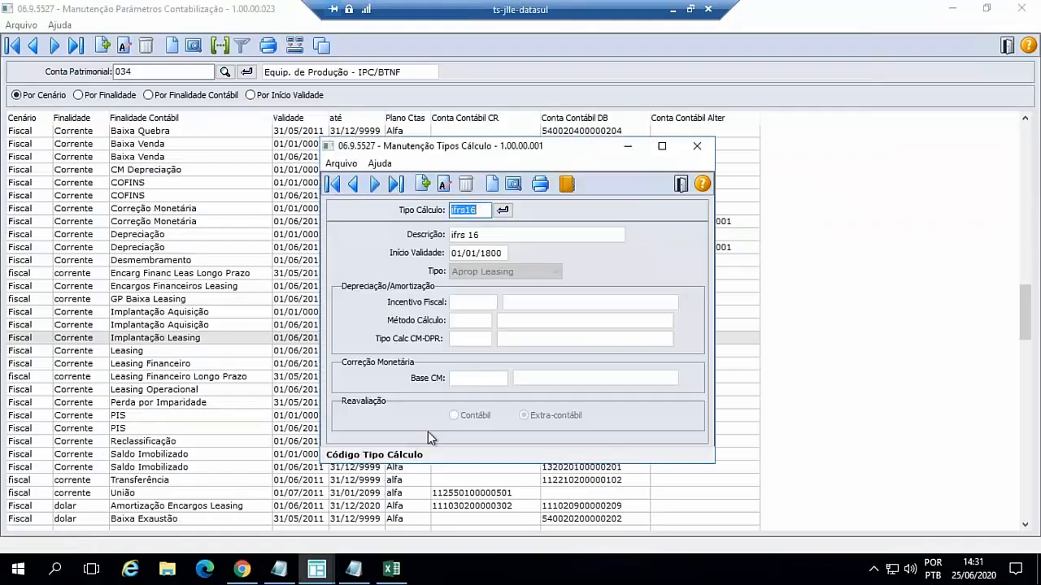
{"action": "left_click", "coordinate": [443, 186]}
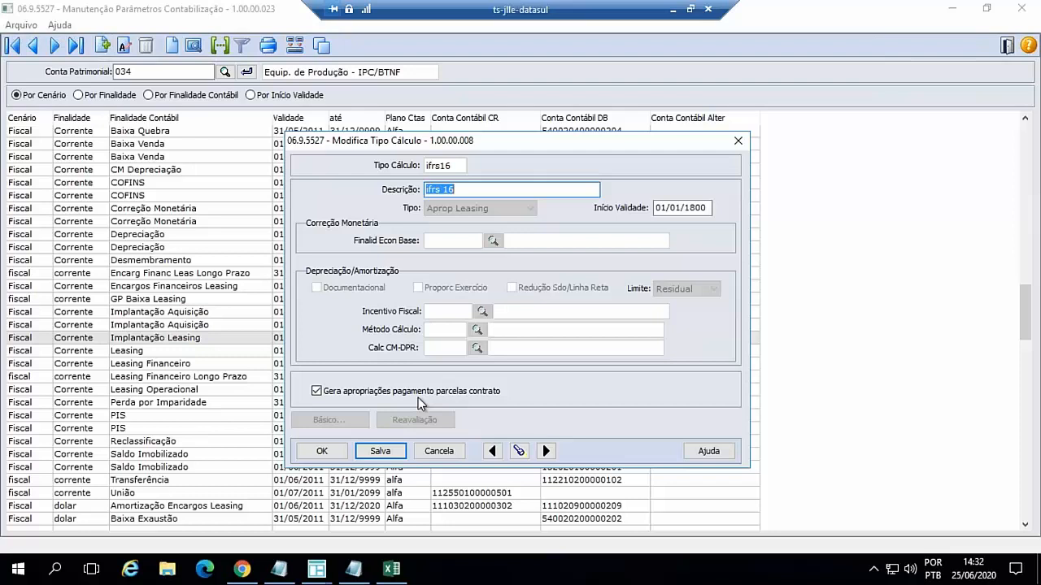
- Return to the Excel workbook and examine the Imobilizado and Encargos Sem Residual entries in the Com parâmetro sheet's Cálculo table
{"action": "left_click", "coordinate": [391, 570]}
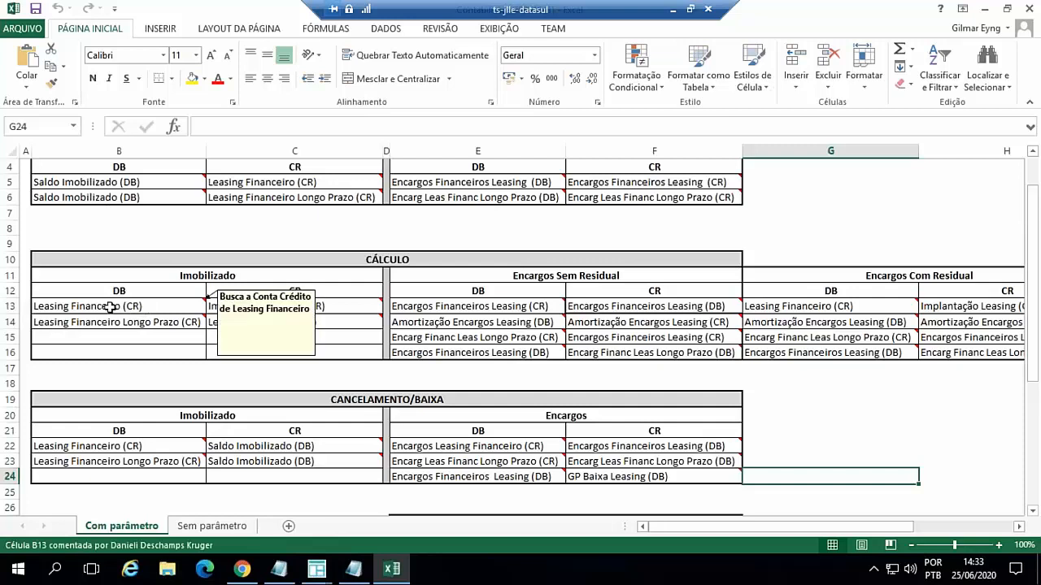
{"action": "left_click", "coordinate": [110, 307]}
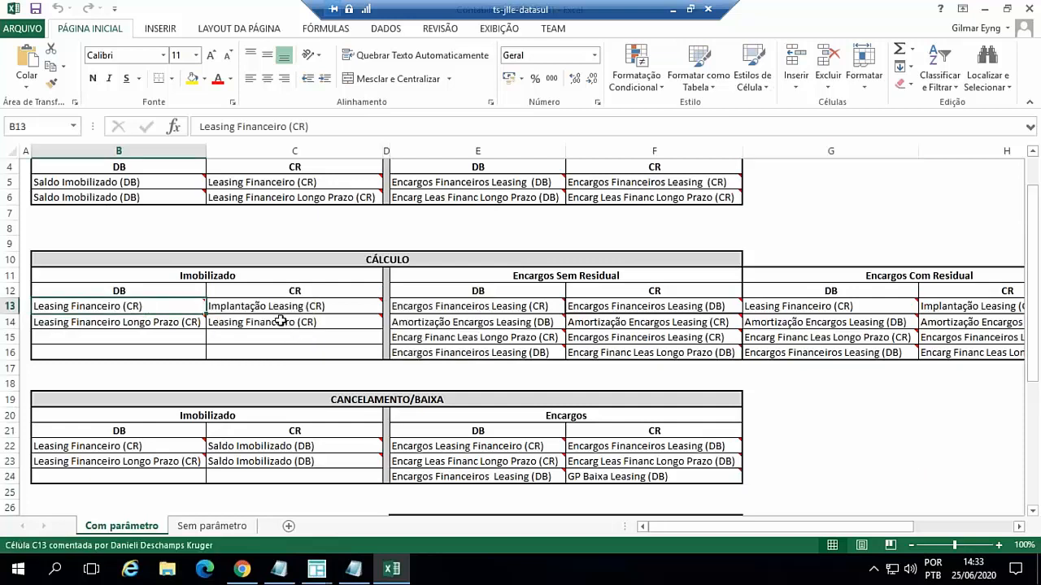
{"action": "mouse_move", "coordinate": [179, 325]}
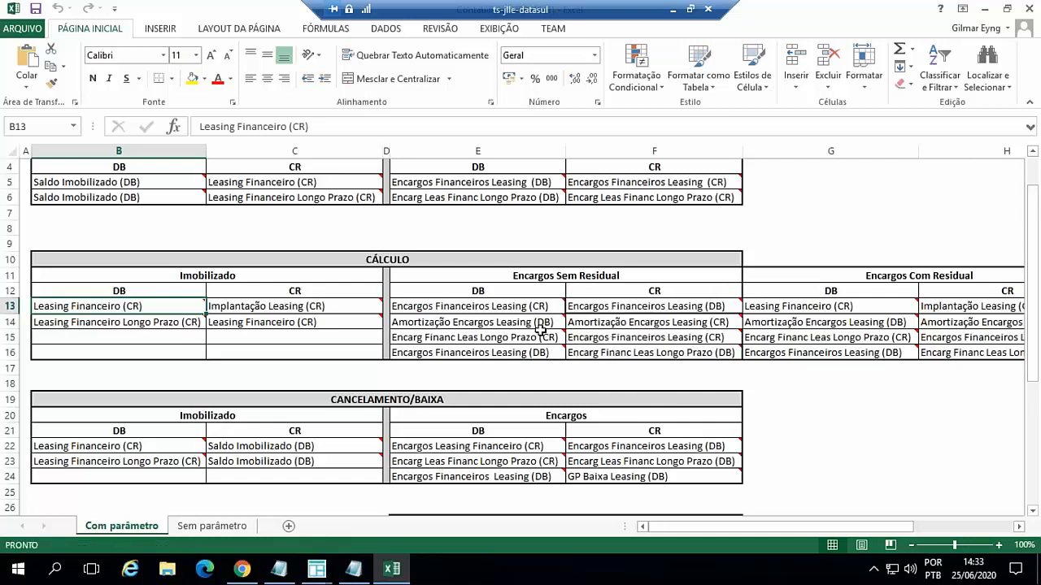
{"action": "left_click", "coordinate": [483, 323]}
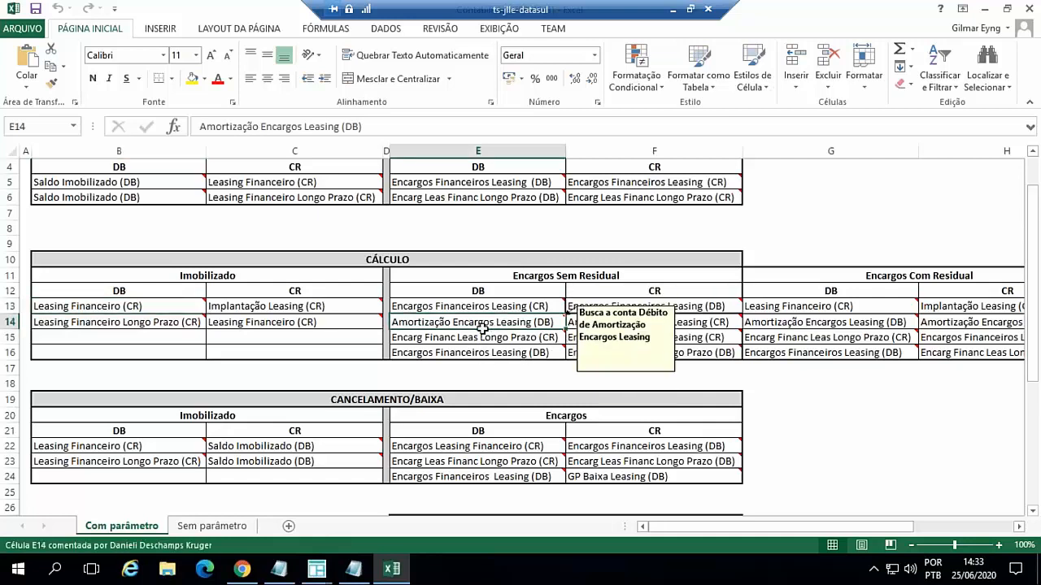
{"action": "left_click", "coordinate": [487, 307]}
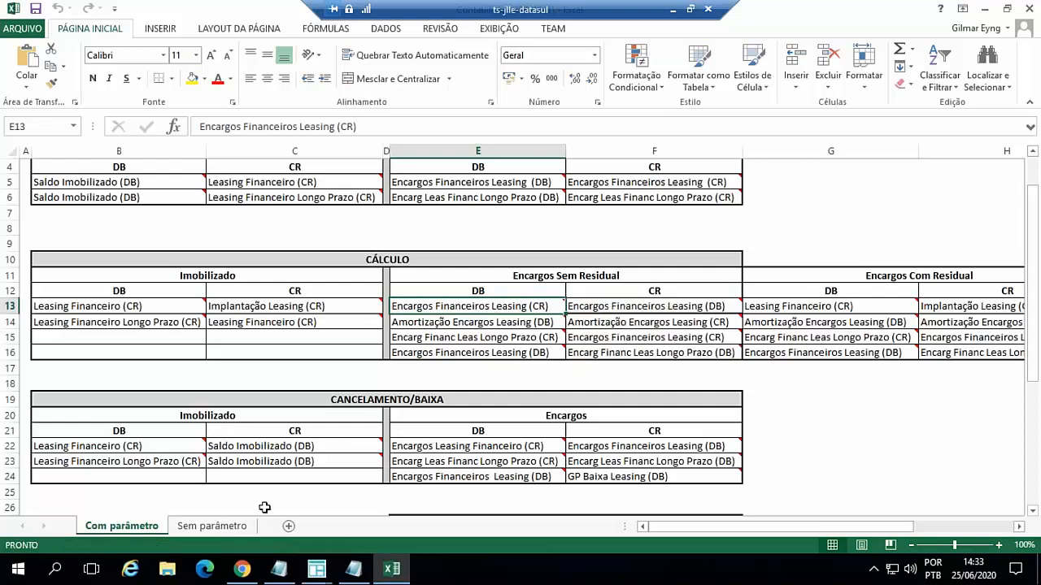
- Examine the Amortização Encargos Leasing (DB) entry under Encargos sem Residual in the Sem parâmetro sheet's Cálculo table
{"action": "left_click", "coordinate": [213, 526]}
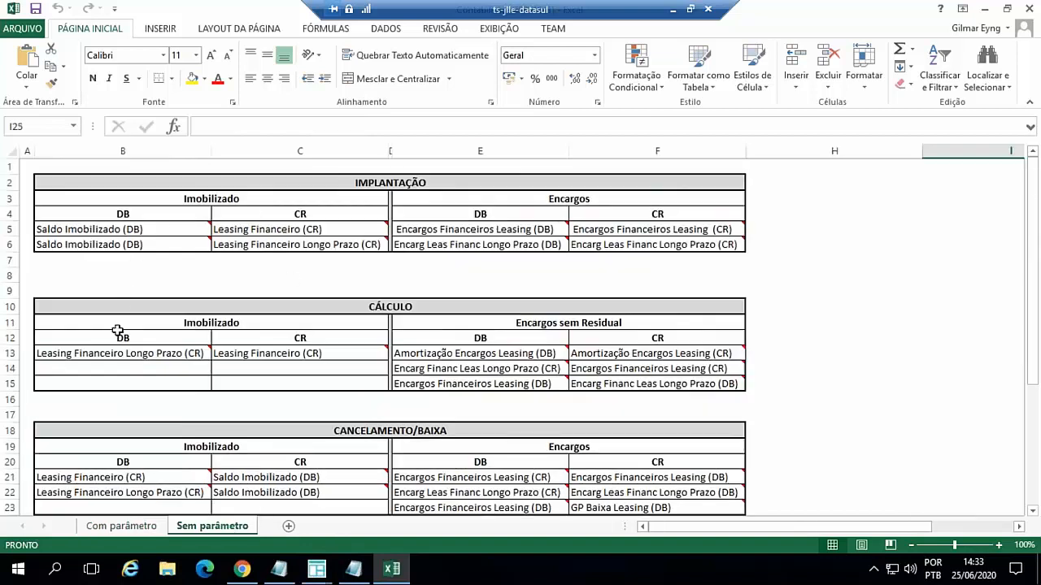
{"action": "left_click", "coordinate": [471, 355]}
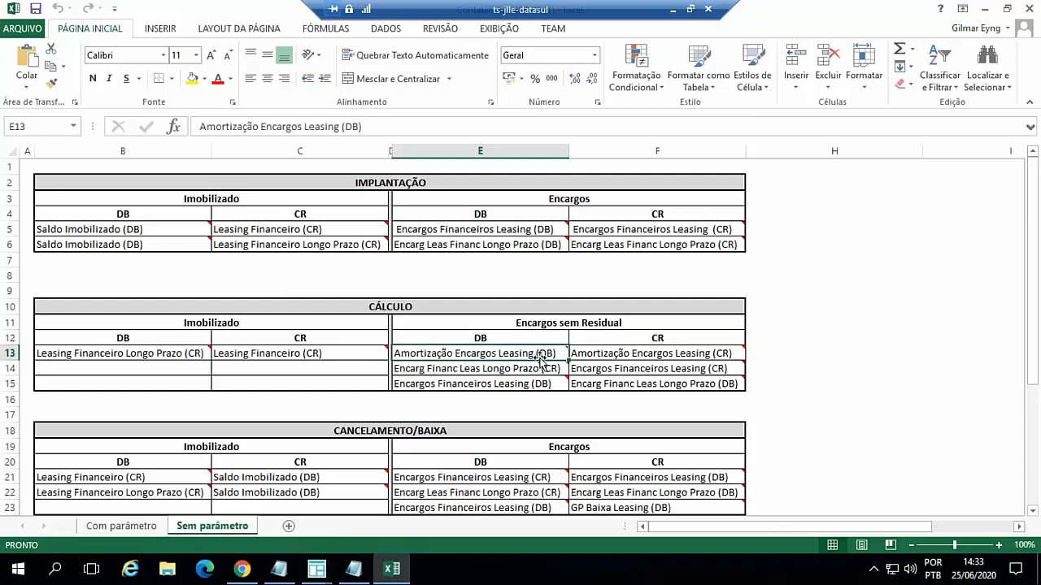
{"action": "mouse_move", "coordinate": [581, 352]}
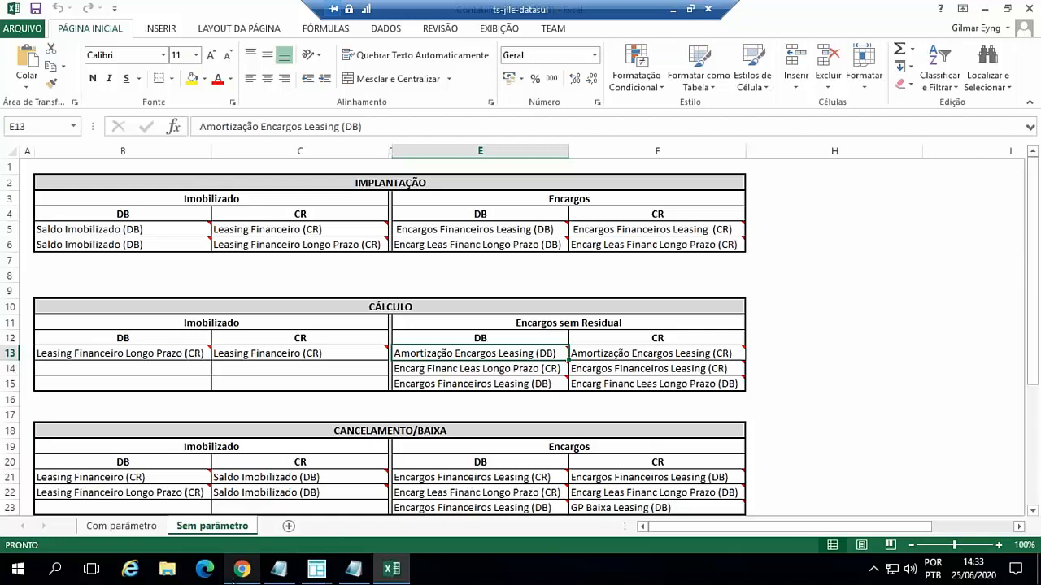
- Switch to the TOTVS menu in Chrome and select the Contrato de Leasing program in the Ativo Fixo Cadastros
{"action": "mouse_move", "coordinate": [245, 577]}
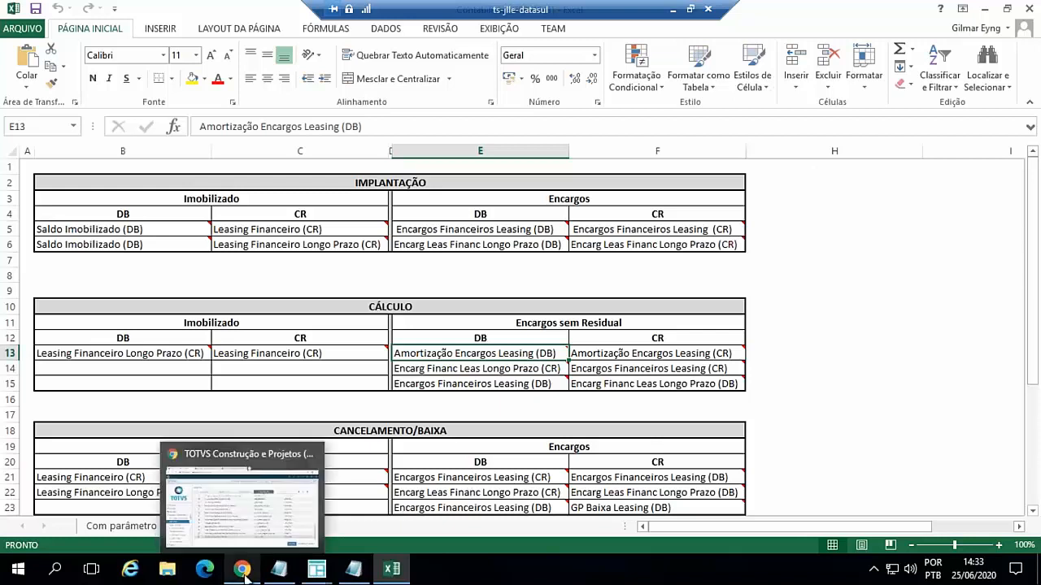
{"action": "left_click", "coordinate": [261, 456]}
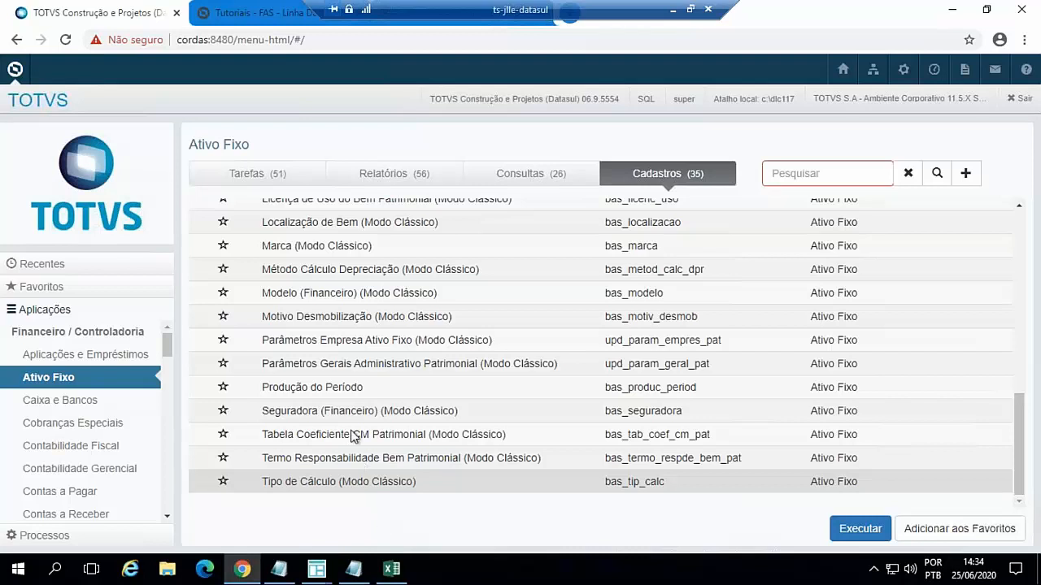
{"action": "scroll", "coordinate": [495, 302], "scroll_direction": "up", "scroll_amount": 1}
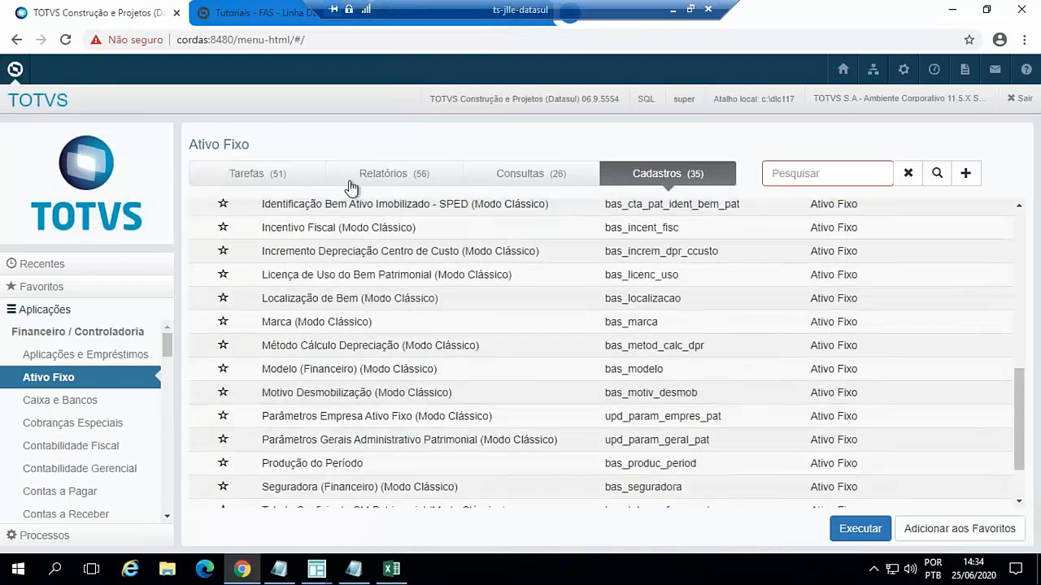
{"action": "scroll", "coordinate": [744, 259], "scroll_direction": "up", "scroll_amount": 4}
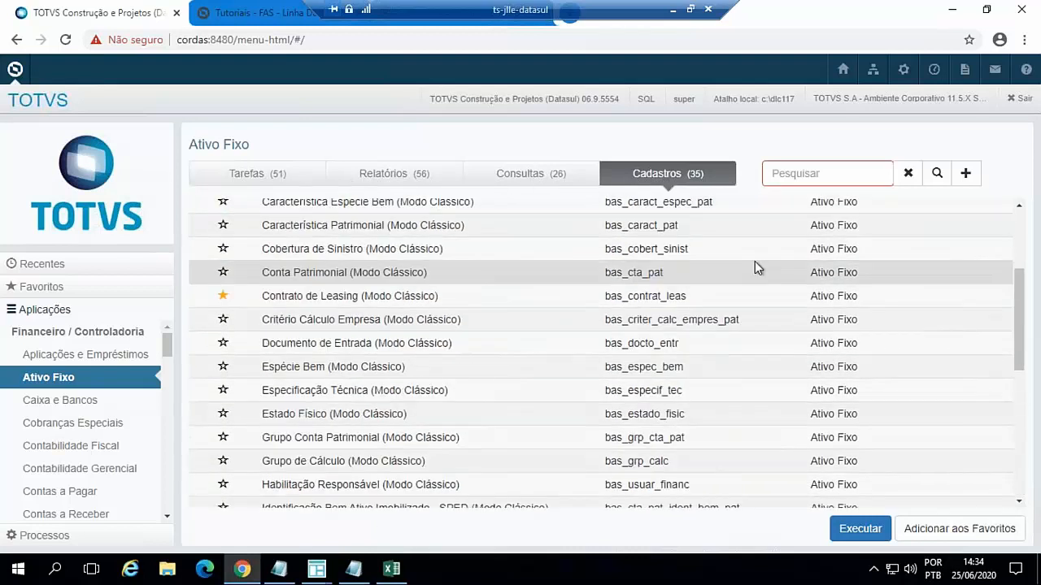
{"action": "scroll", "coordinate": [760, 276], "scroll_direction": "up", "scroll_amount": 3}
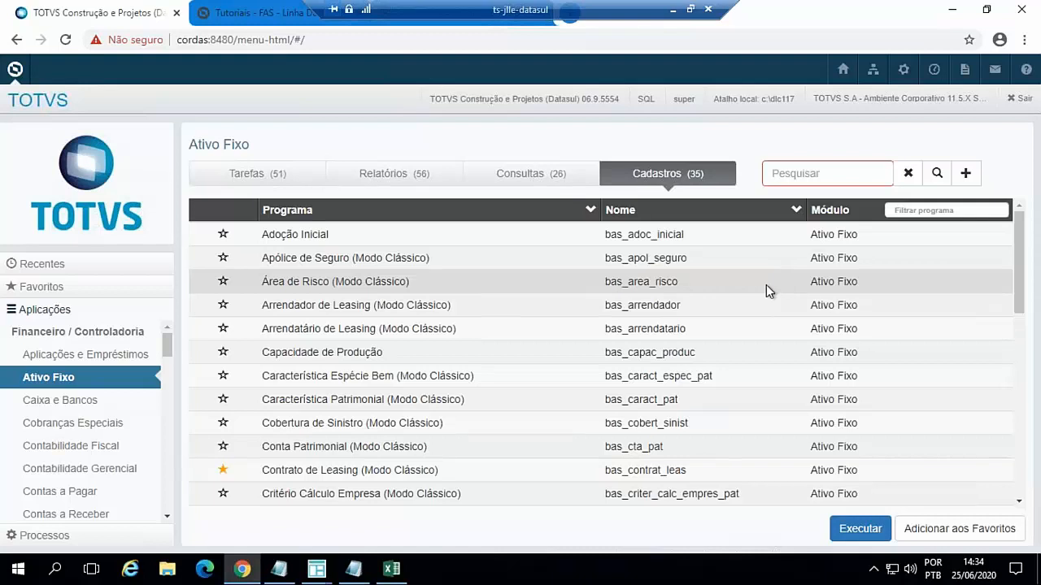
{"action": "scroll", "coordinate": [504, 367], "scroll_direction": "down", "scroll_amount": 1}
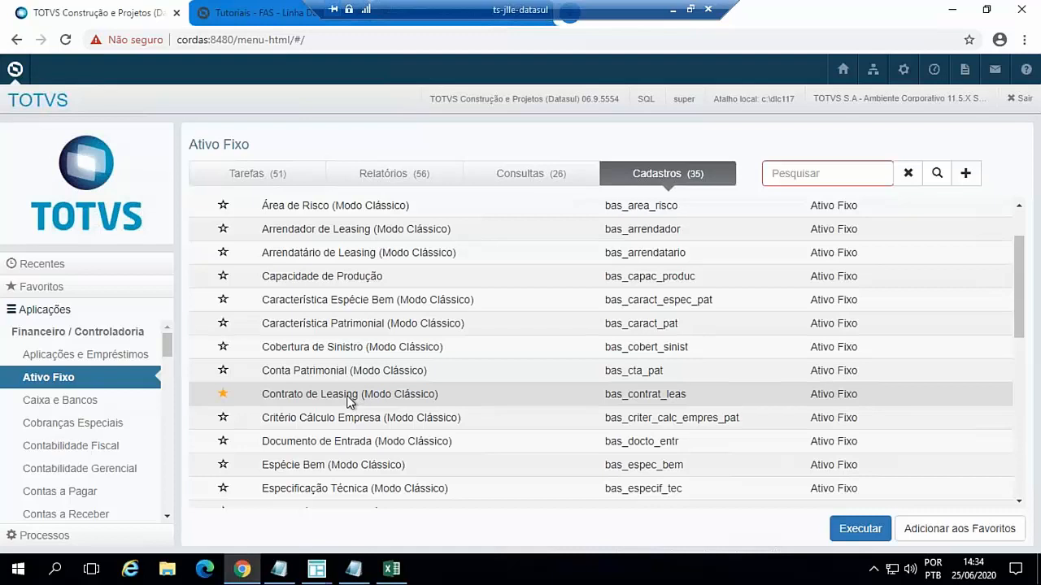
{"action": "left_click", "coordinate": [346, 395]}
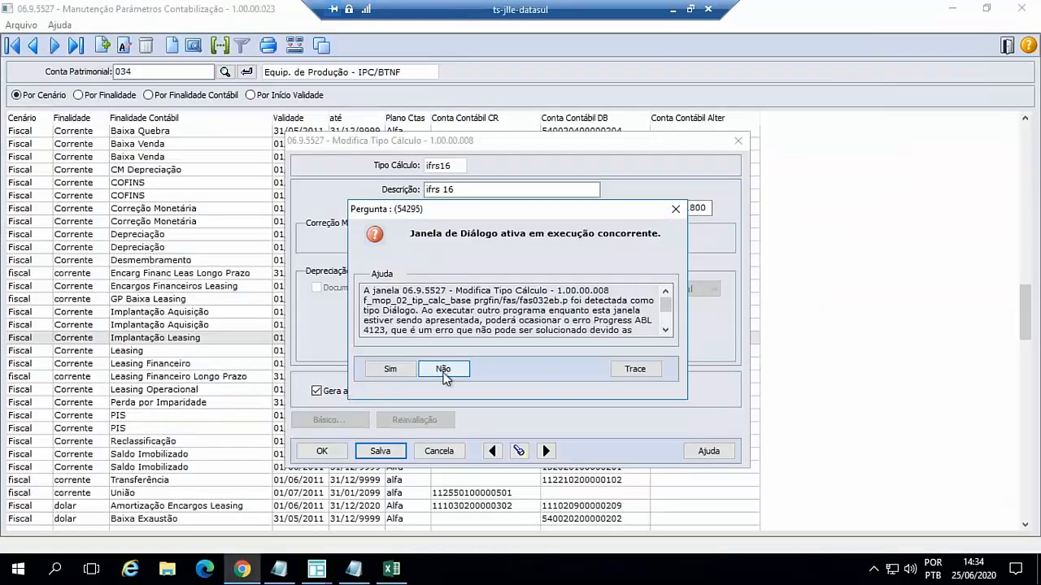
- Cancel the ifrs16 calculation type modification and close the open Tipos Cálculo, Parâmetros Contabilização and Contratos Leasing maintenance windows
{"action": "left_click", "coordinate": [444, 370]}
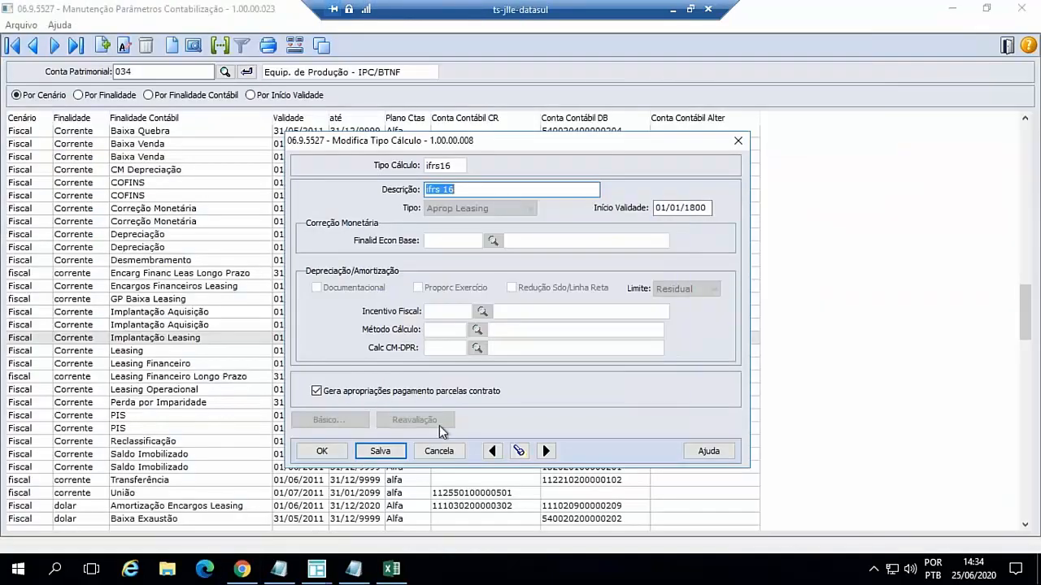
{"action": "left_click", "coordinate": [439, 451]}
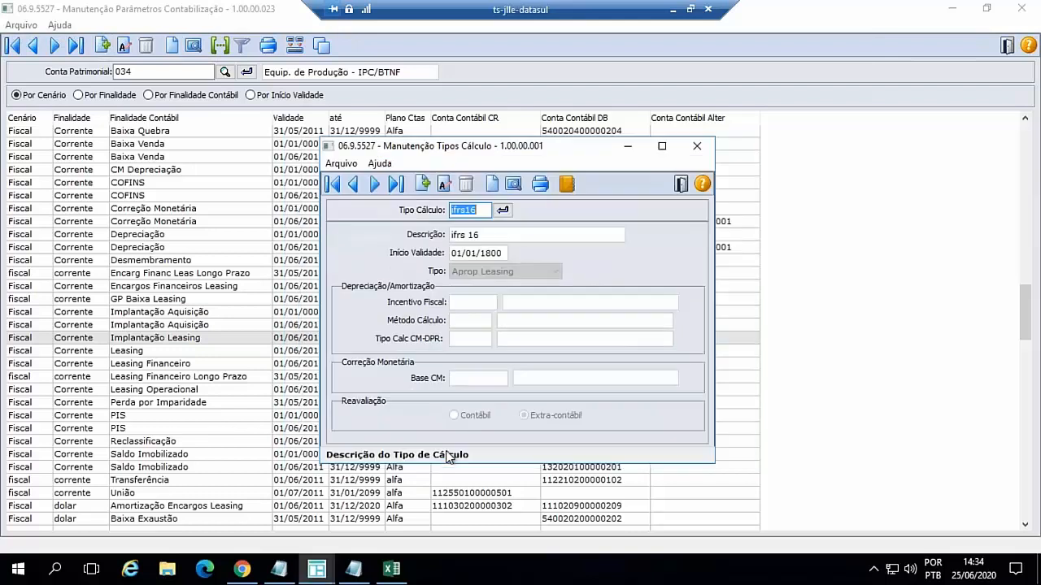
{"action": "left_click", "coordinate": [680, 186]}
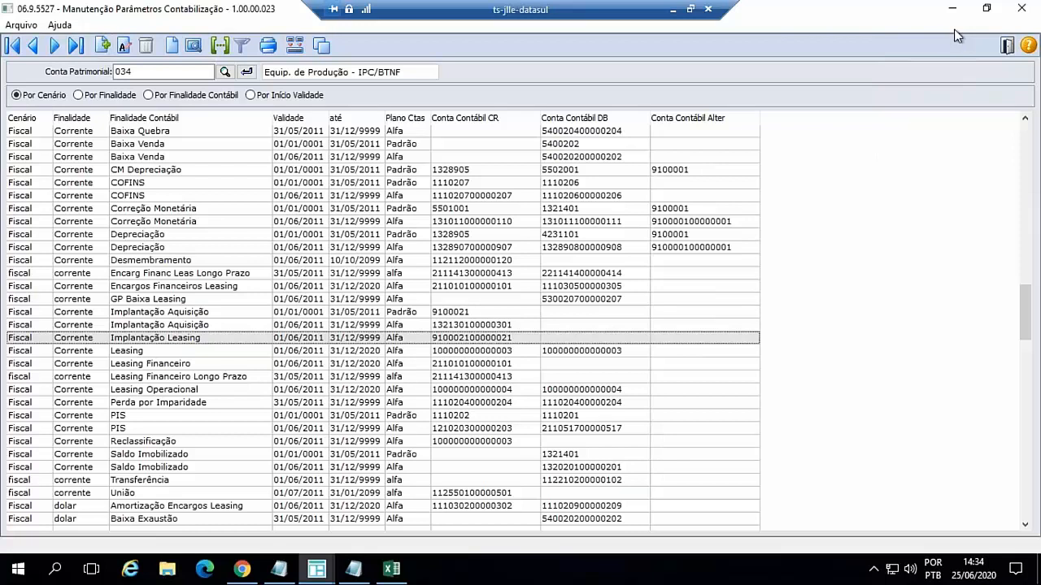
{"action": "left_click", "coordinate": [1022, 13]}
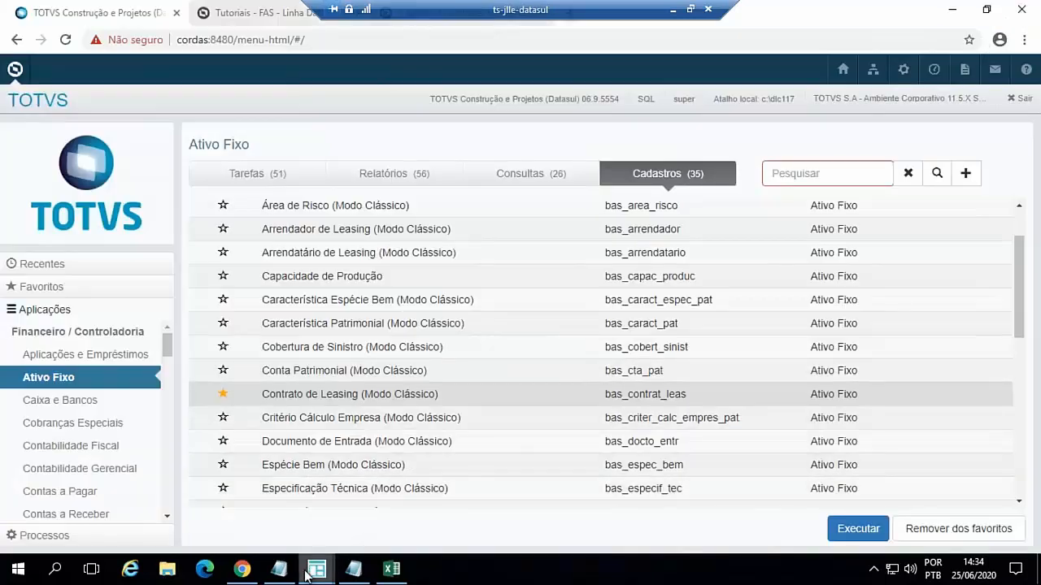
{"action": "mouse_move", "coordinate": [317, 572]}
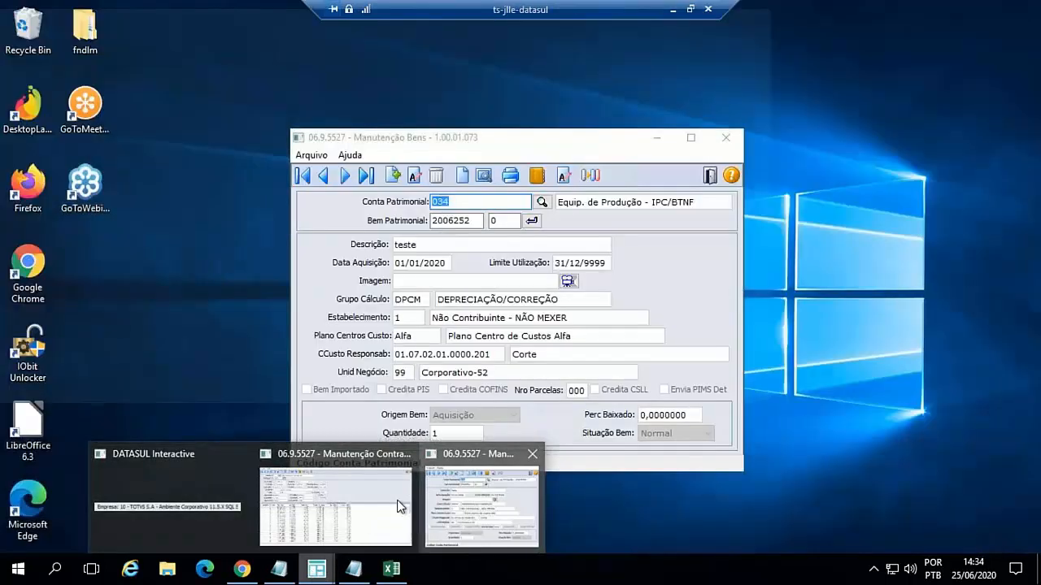
{"action": "left_click", "coordinate": [366, 502]}
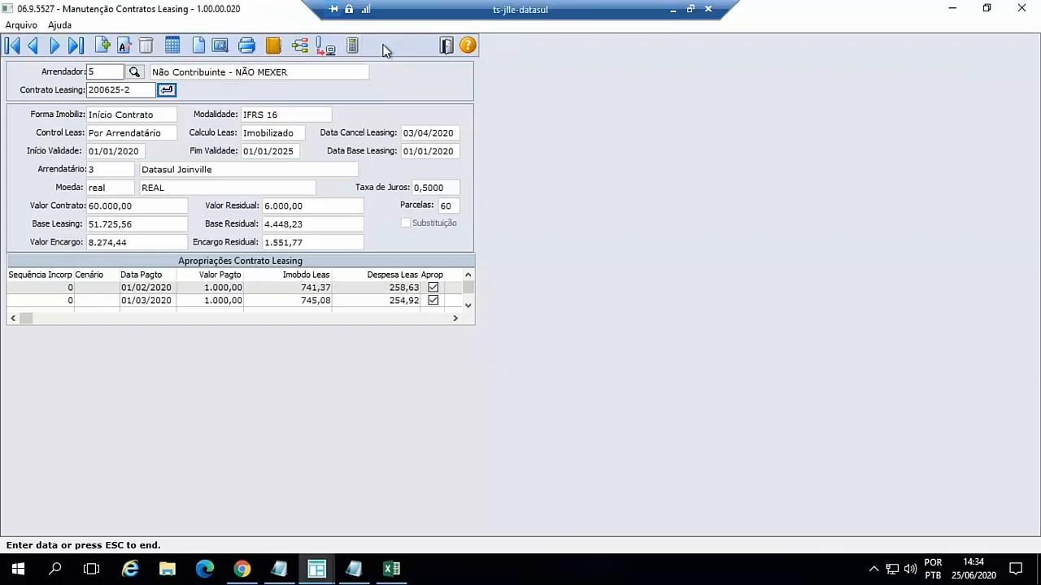
{"action": "left_click", "coordinate": [447, 49]}
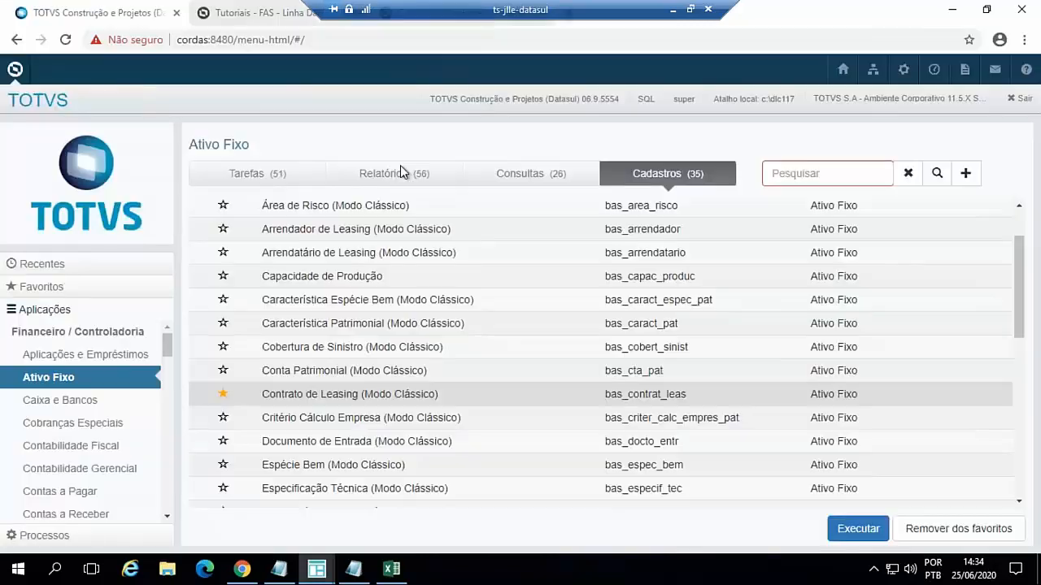
- Run Contrato de Leasing and start a new leasing contract with Arrendador 5 and Contrato Leasing 200625-10
{"action": "left_click", "coordinate": [360, 398]}
{"action": "left_click", "coordinate": [704, 137]}
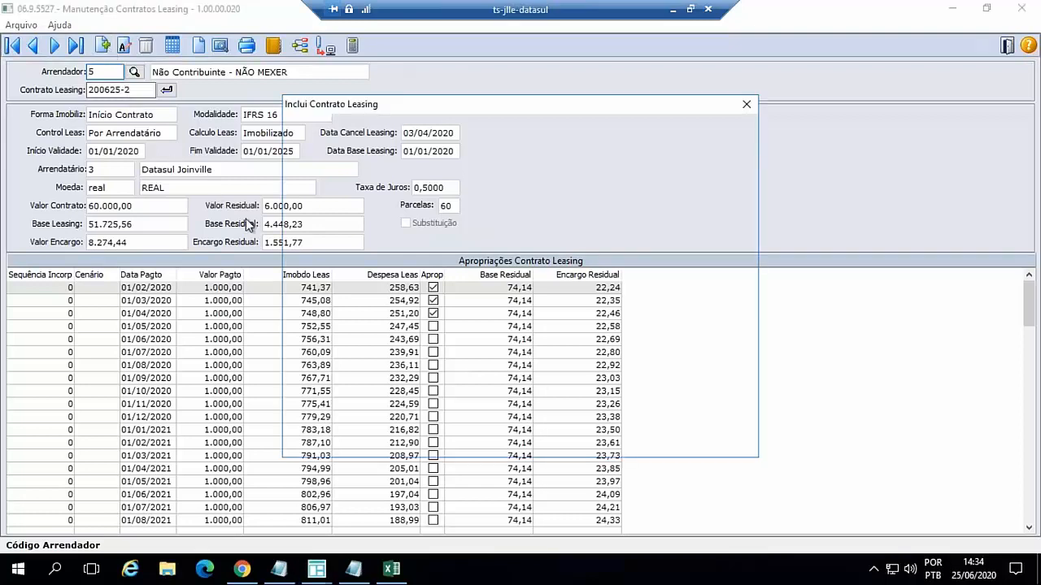
{"action": "type", "text": "5"}
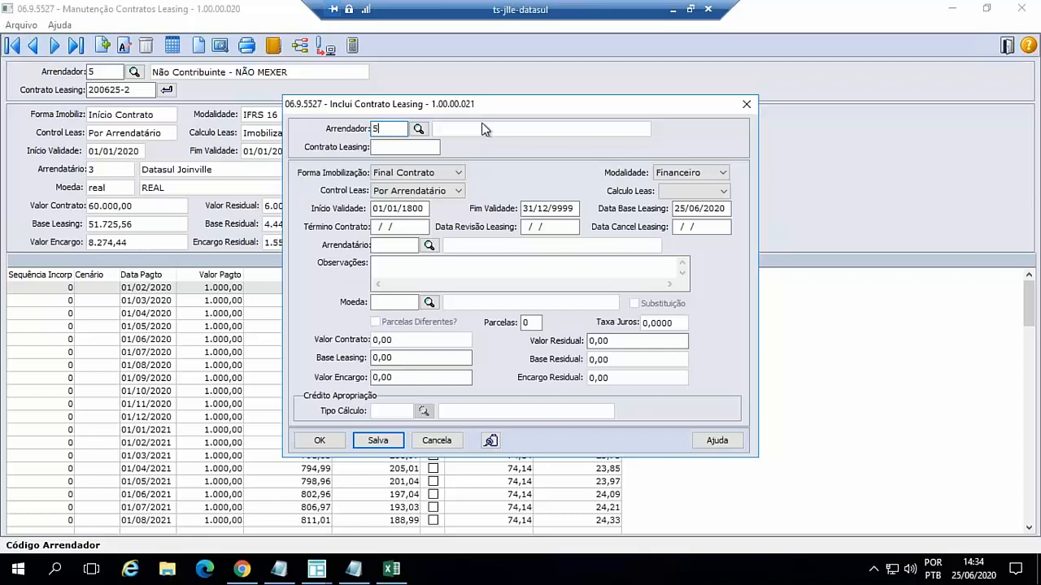
{"action": "key", "text": "Tab"}
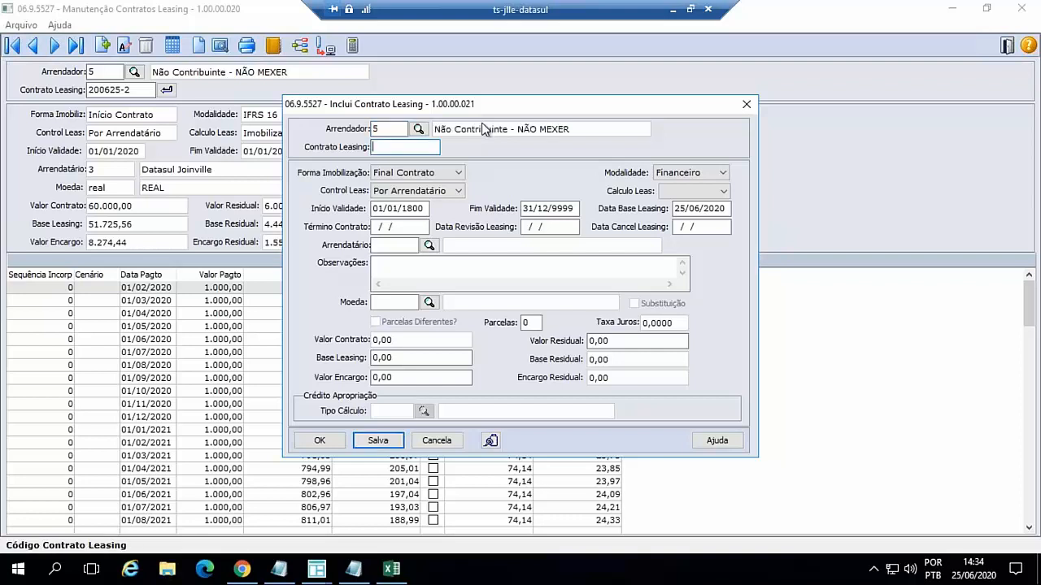
{"action": "type", "text": "200625-10"}
{"action": "key", "text": "Tab"}
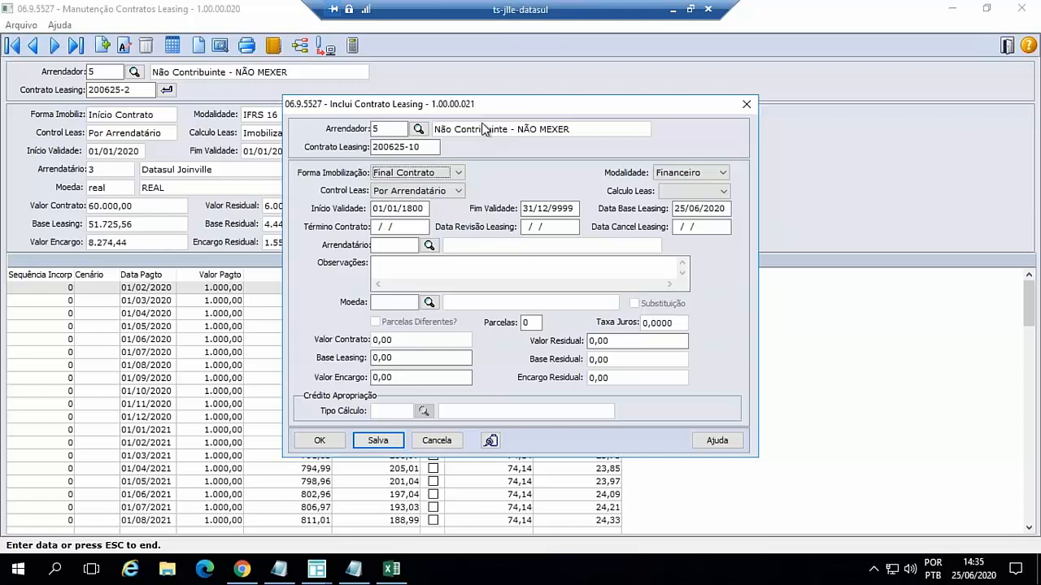
- Set the new contract's Forma Imobilização to Início Contrato and its Modalidade to IFRS 16
{"action": "key", "text": "Up"}
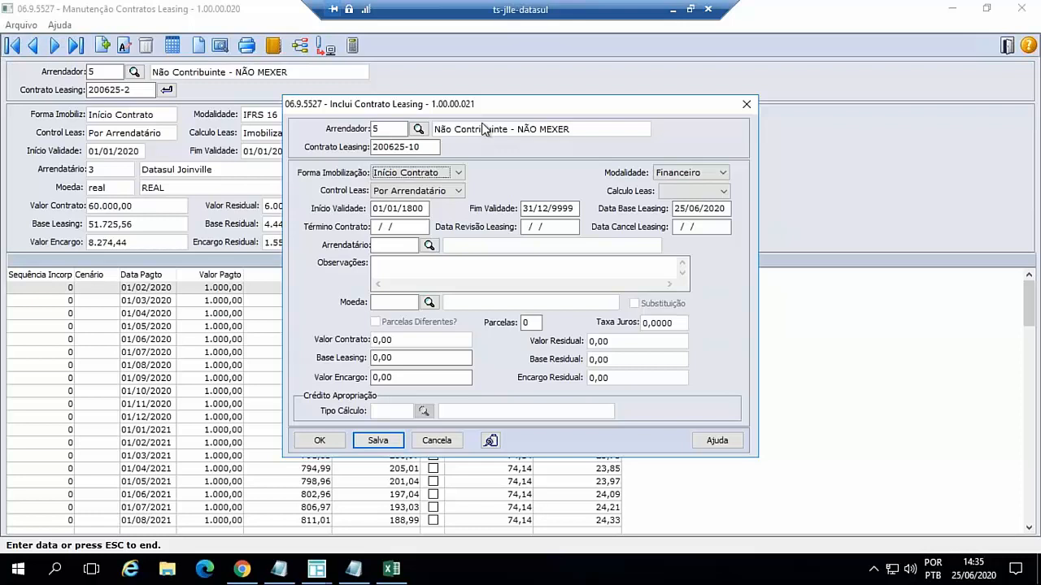
{"action": "key", "text": "Tab"}
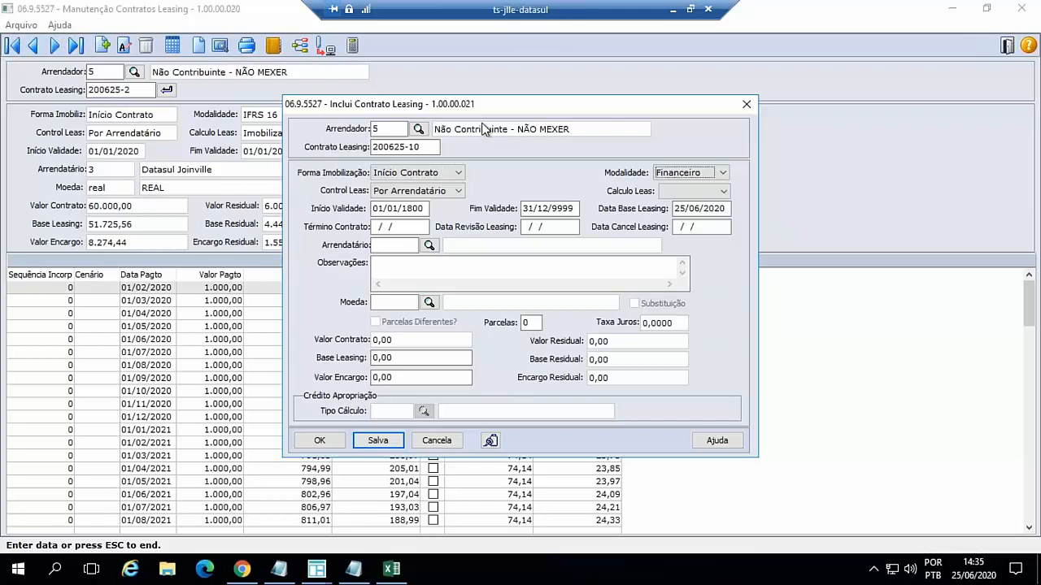
{"action": "key", "text": "Down"}
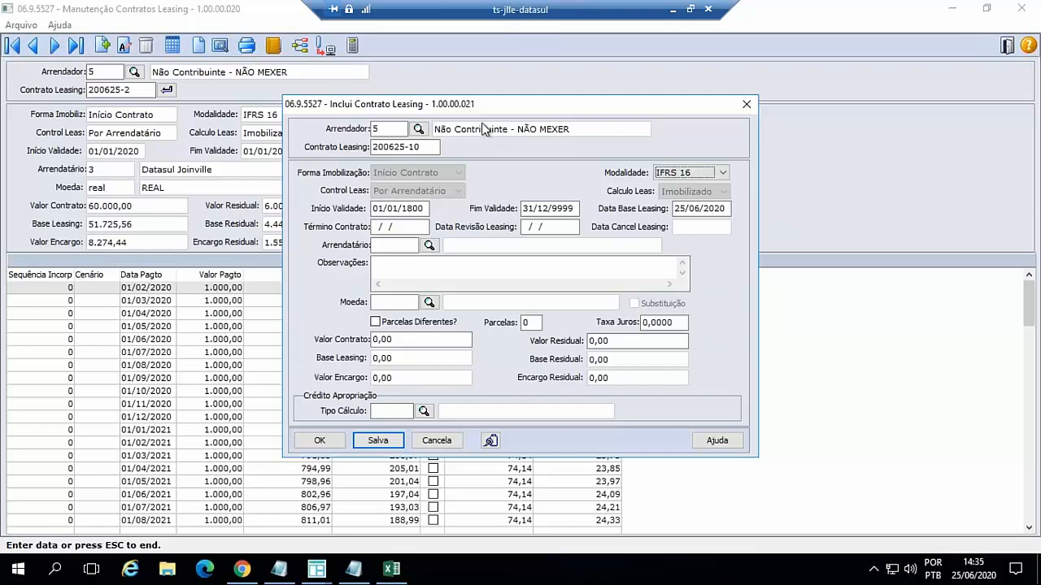
- Set the contract's Início Validade to 01/01/2020, Fim Validade to 01/01/2025 and Data Base Leasing to 01/01/2025
{"action": "key", "text": "Tab"}
{"action": "type", "text": "01/"}
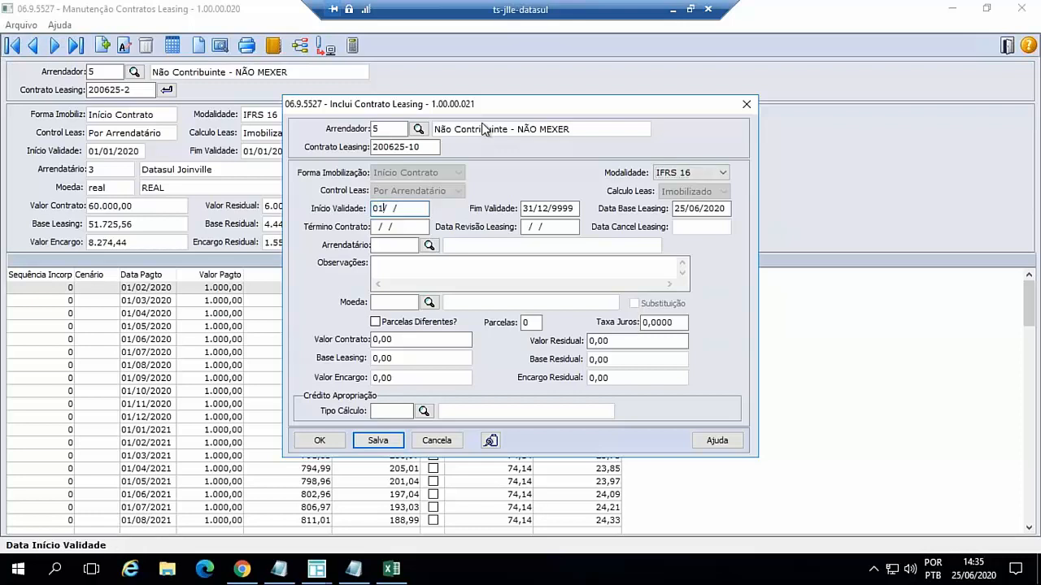
{"action": "type", "text": "01/2020"}
{"action": "key", "text": "Tab"}
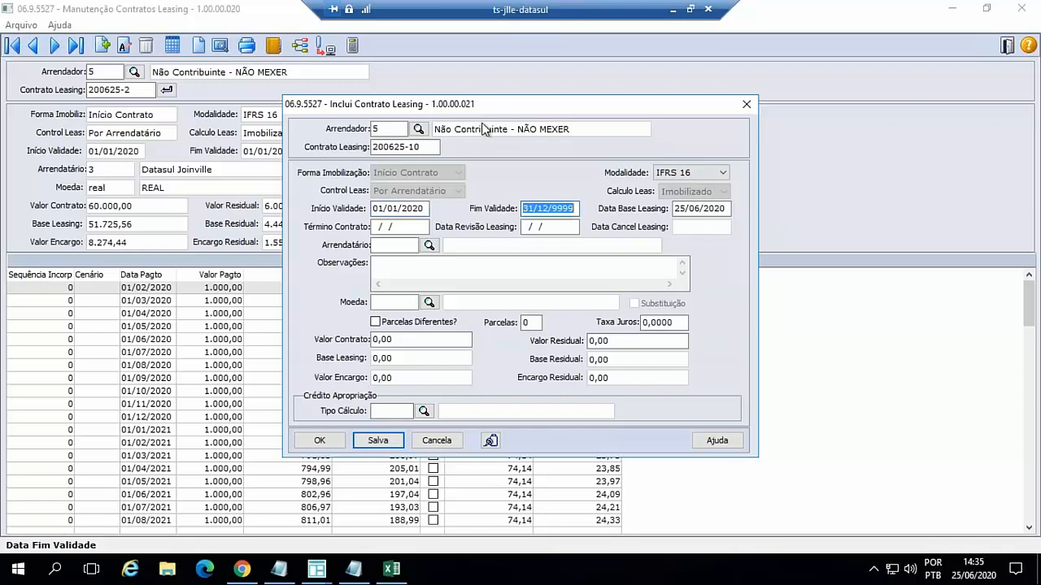
{"action": "type", "text": "010125"}
{"action": "key", "text": "Tab"}
{"action": "type", "text": "010125"}
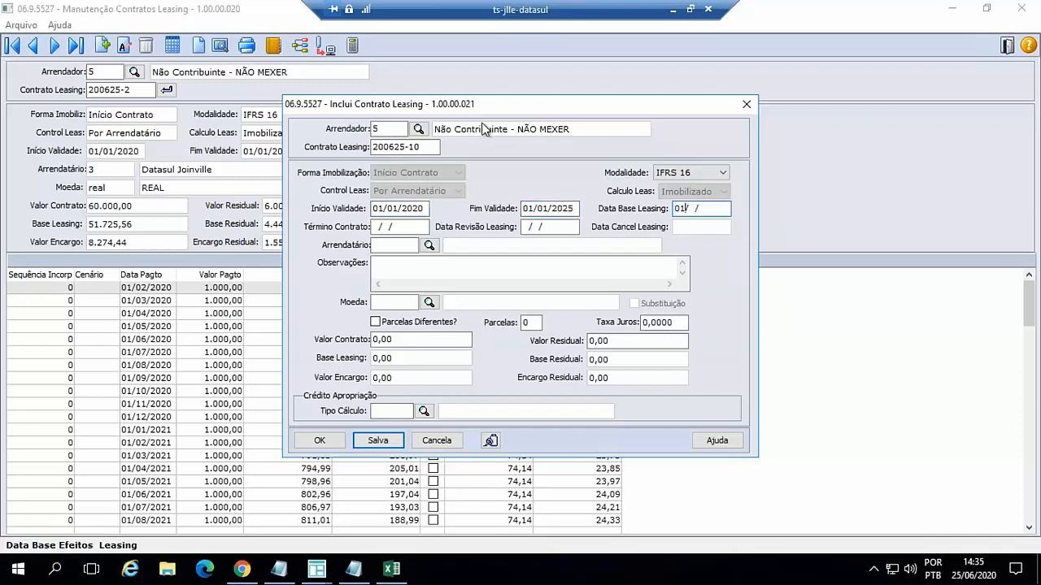
{"action": "key", "text": "Tab"}
{"action": "key", "text": "Tab"}
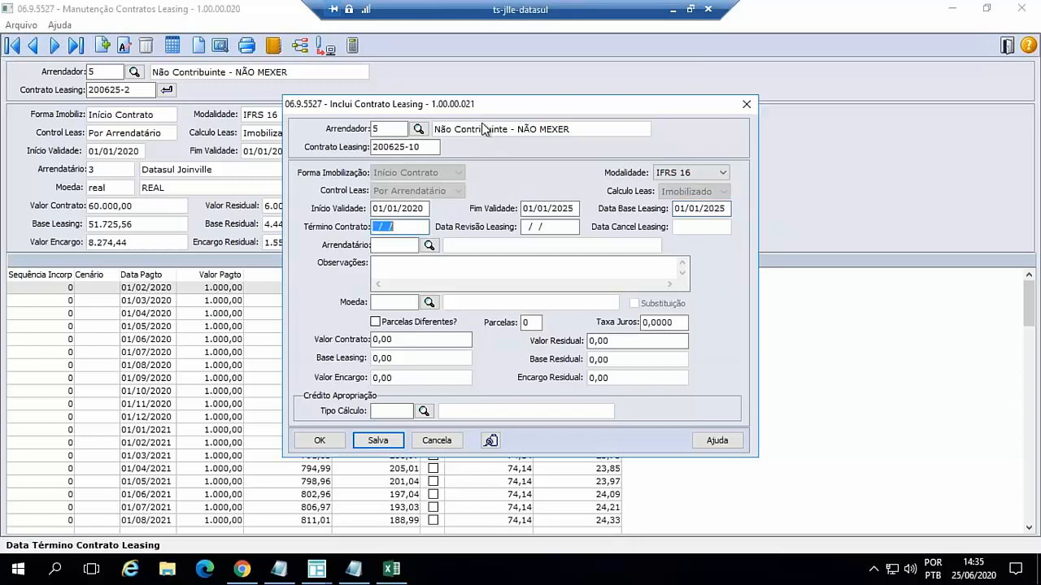
- Fill in the contract's Arrendatário as 3, Observações as "teste" and Moeda as real, leaving Término Contrato blank
{"action": "key", "text": "Tab"}
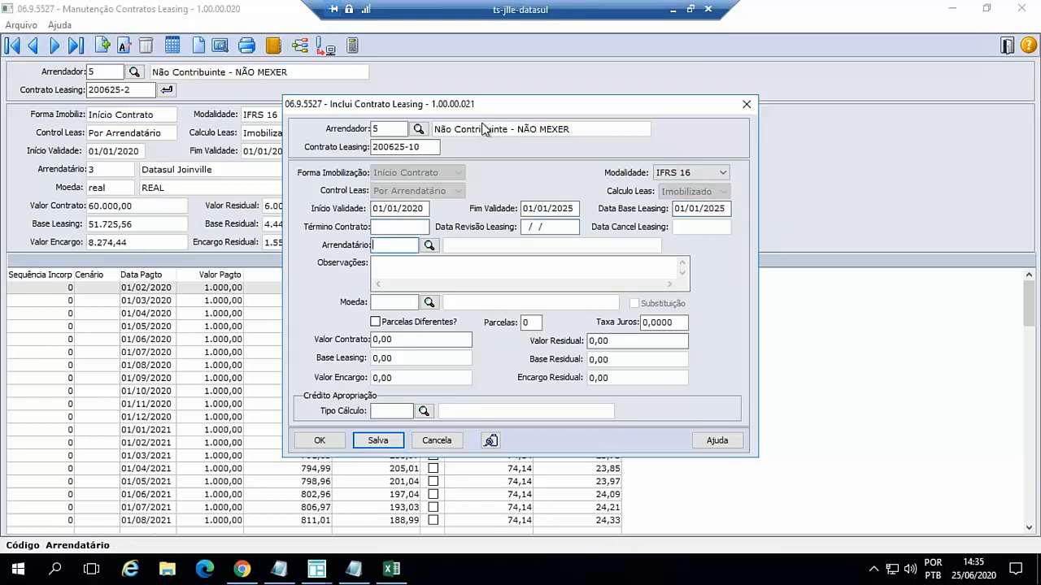
{"action": "type", "text": "3"}
{"action": "key", "text": "Tab"}
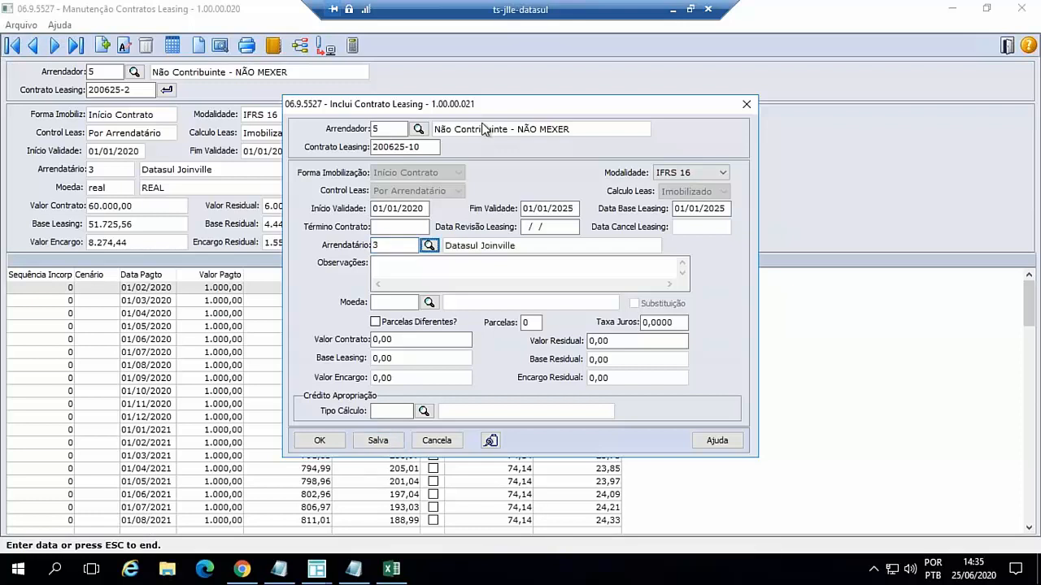
{"action": "left_click", "coordinate": [396, 268]}
{"action": "type", "text": "teste"}
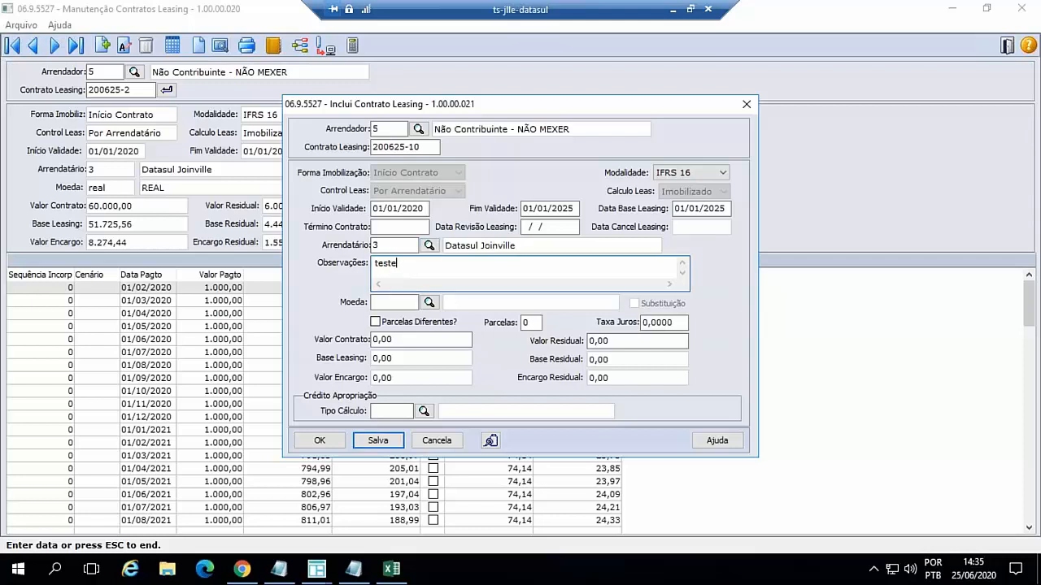
{"action": "key", "text": "Tab"}
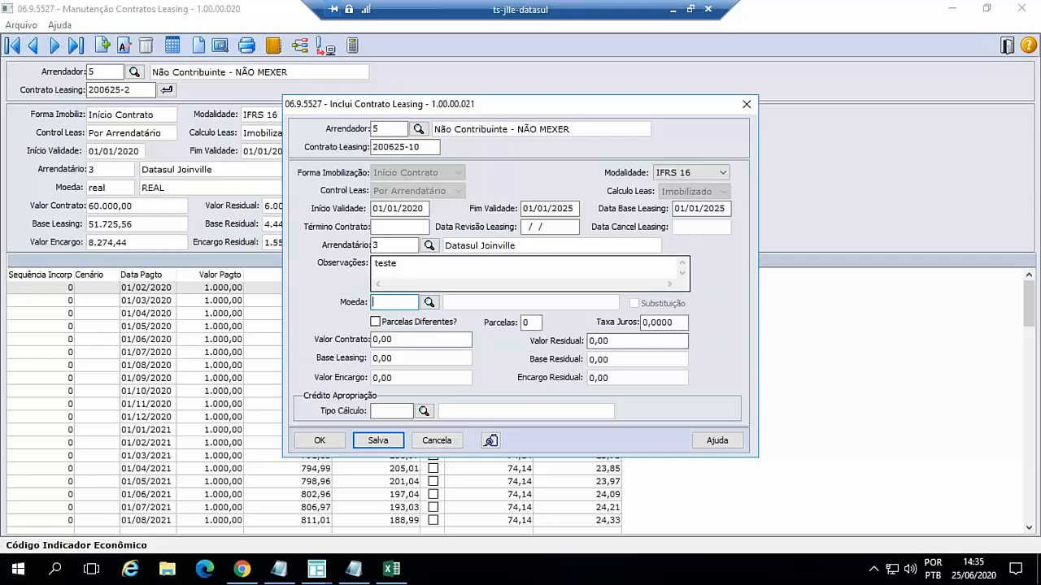
{"action": "type", "text": "real"}
{"action": "key", "text": "Tab"}
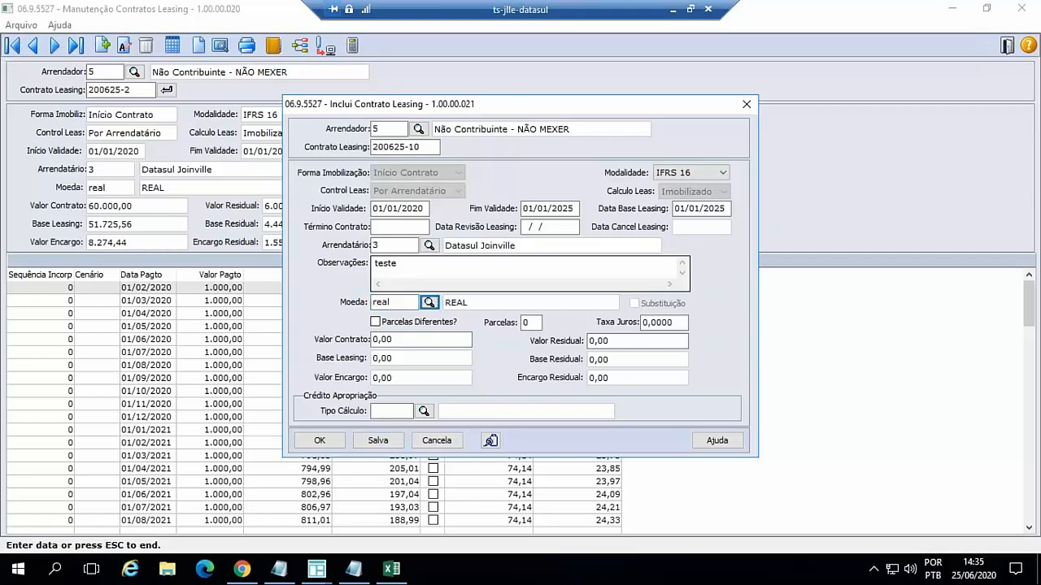
- Enable Parcelas Diferentes for the contract and define a first sequence of 6 installments of 500,00
{"action": "key", "text": "Tab"}
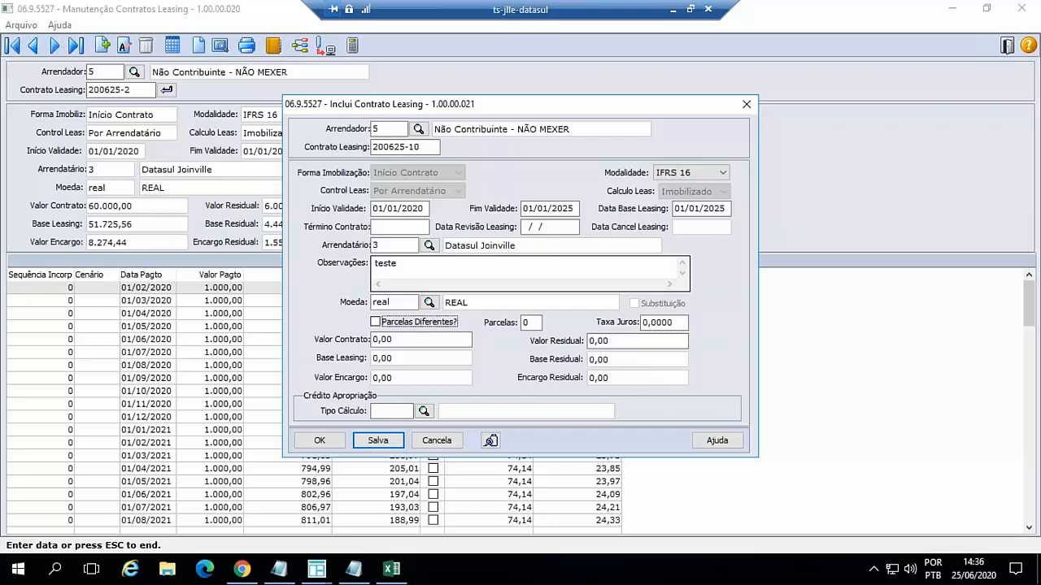
{"action": "left_click", "coordinate": [377, 323]}
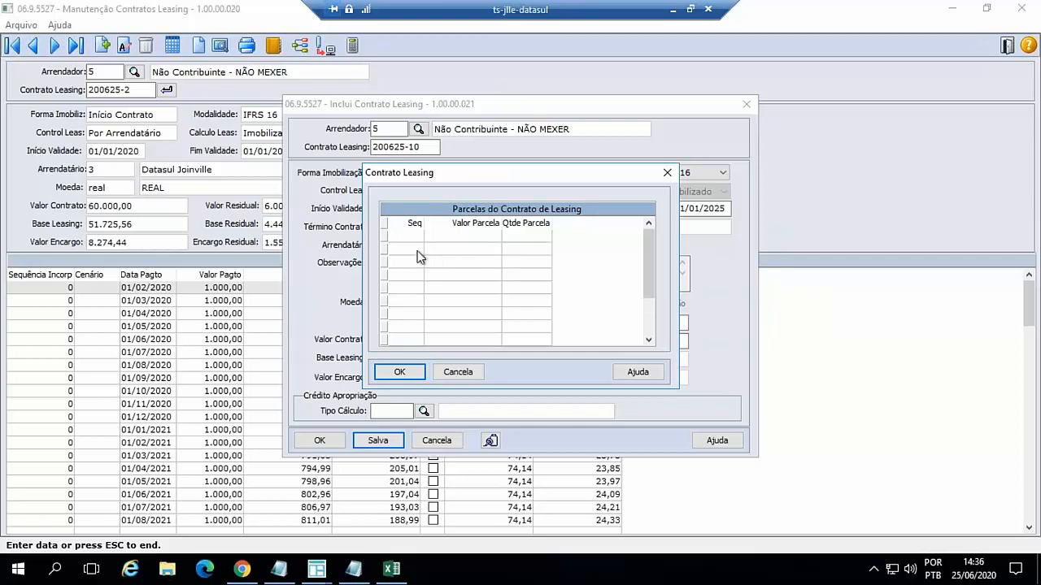
{"action": "key", "text": "Tab"}
{"action": "key", "text": "Tab"}
{"action": "key", "text": "Tab"}
{"action": "key", "text": "Tab"}
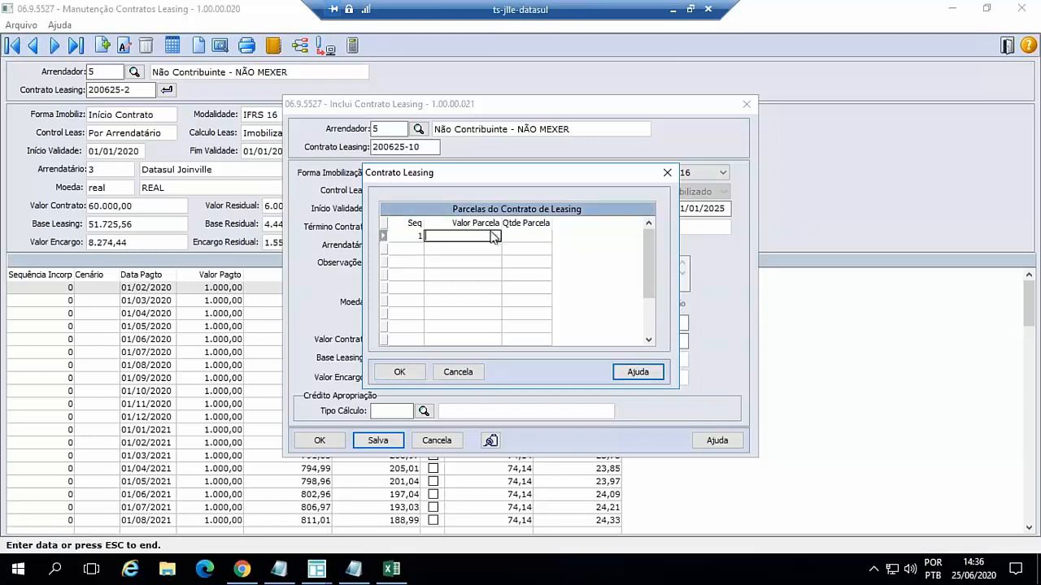
{"action": "type", "text": "500"}
{"action": "key", "text": "Tab"}
{"action": "type", "text": "6"}
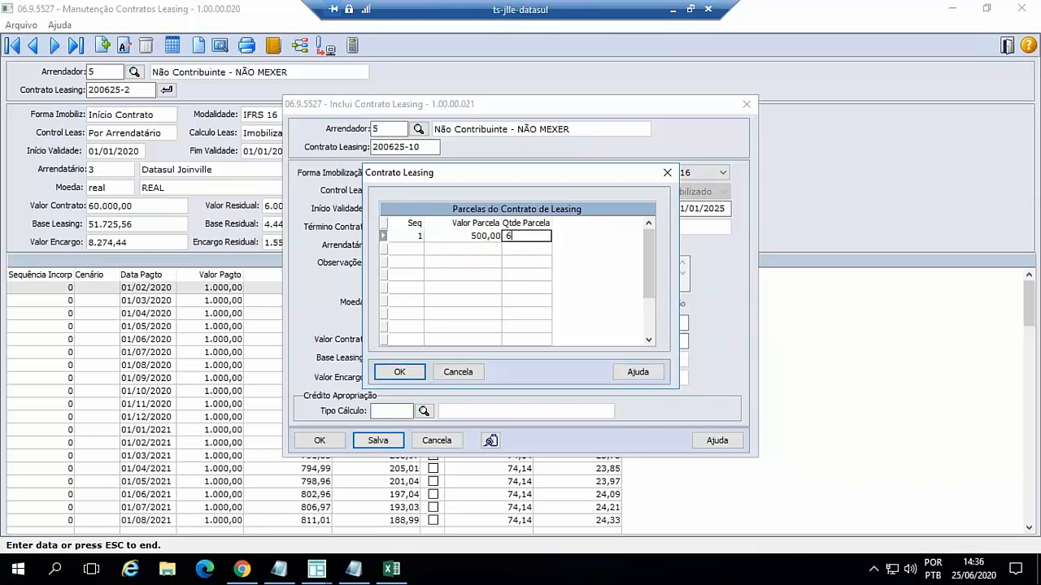
{"action": "key", "text": "Tab"}
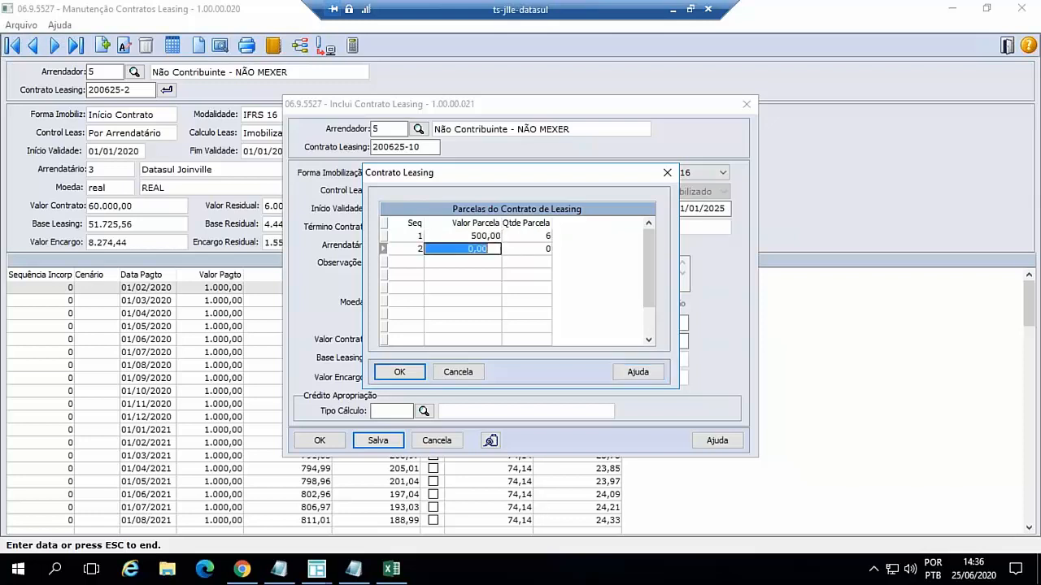
- Enter a second sequence of 54 installments of 1.000,00, cancel the installment entry and disable Parcelas Diferentes
{"action": "type", "text": "1000"}
{"action": "key", "text": "Tab"}
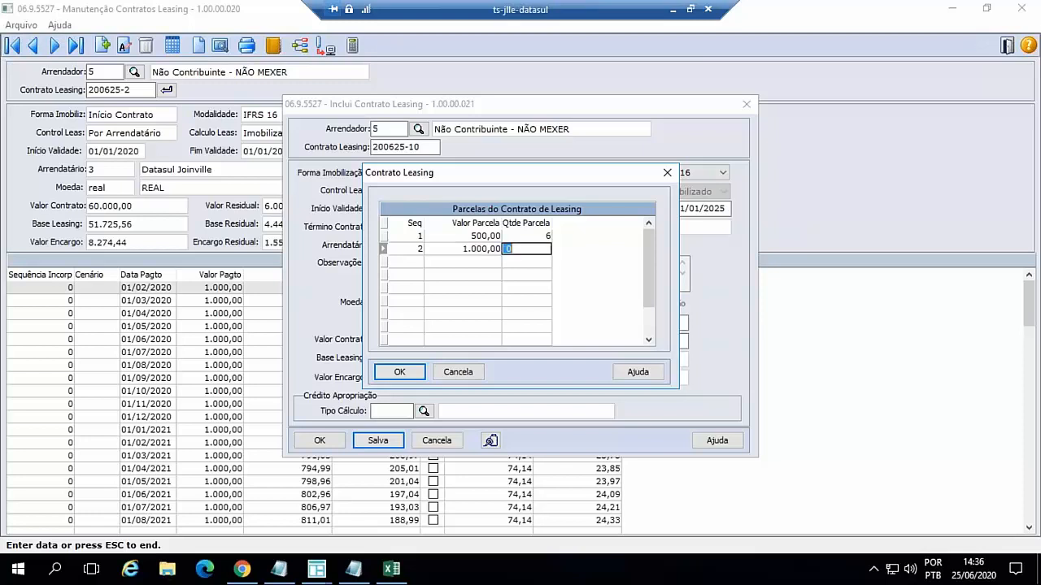
{"action": "type", "text": "54"}
{"action": "left_click", "coordinate": [471, 371]}
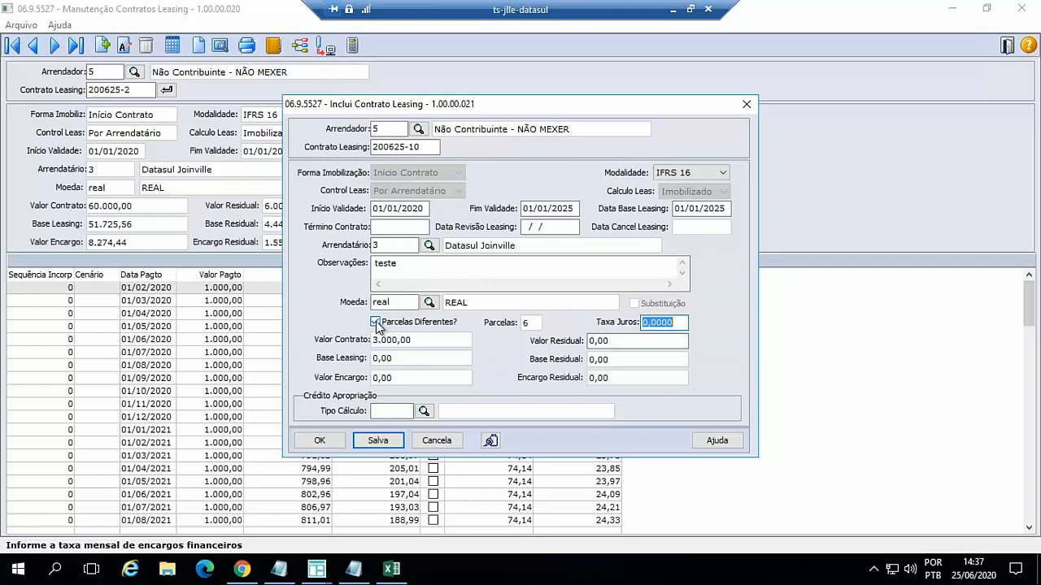
{"action": "left_click", "coordinate": [375, 322]}
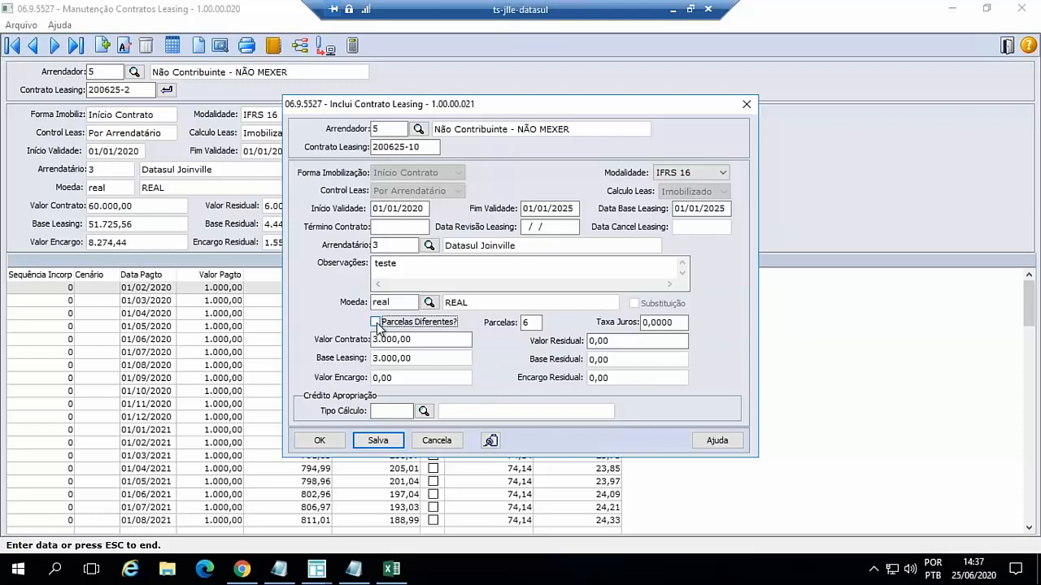
- Set the contract's Parcelas to 60, Taxa Juros to 0,5 and Valor Contrato to 60.000,00
{"action": "left_click", "coordinate": [527, 322]}
{"action": "type", "text": "60"}
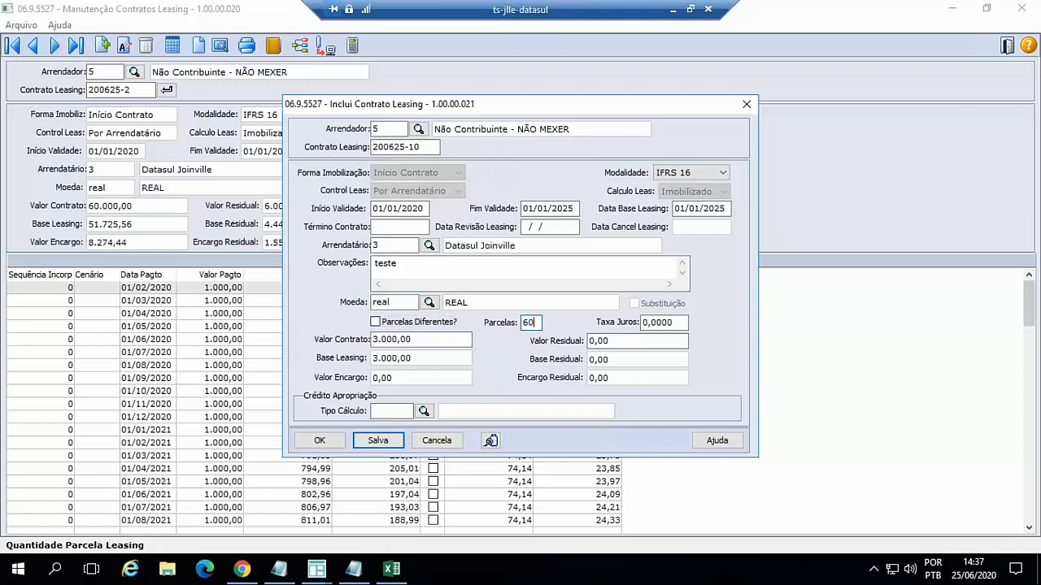
{"action": "key", "text": "Tab"}
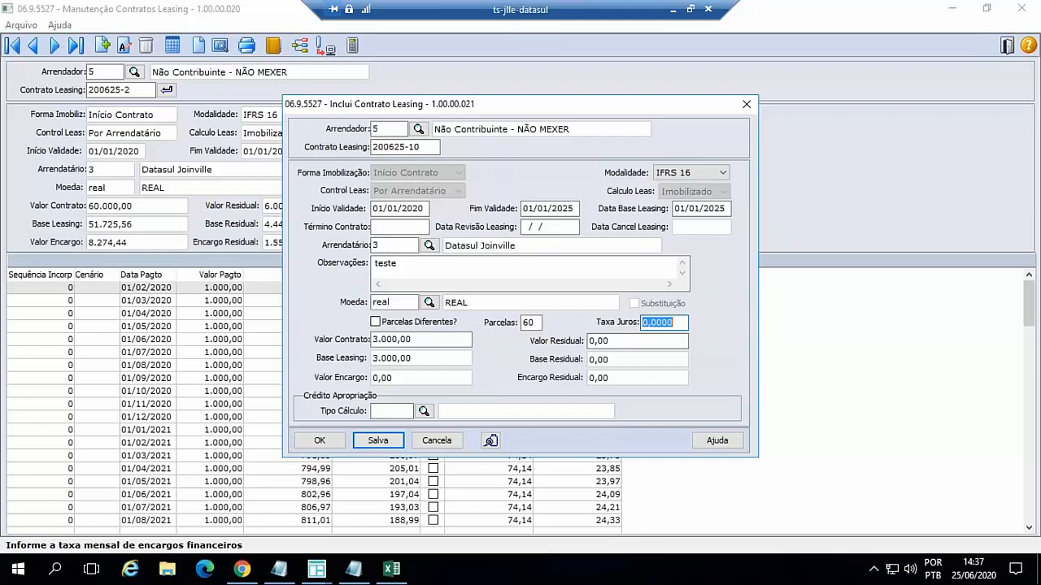
{"action": "type", "text": "0,5"}
{"action": "key", "text": "Tab"}
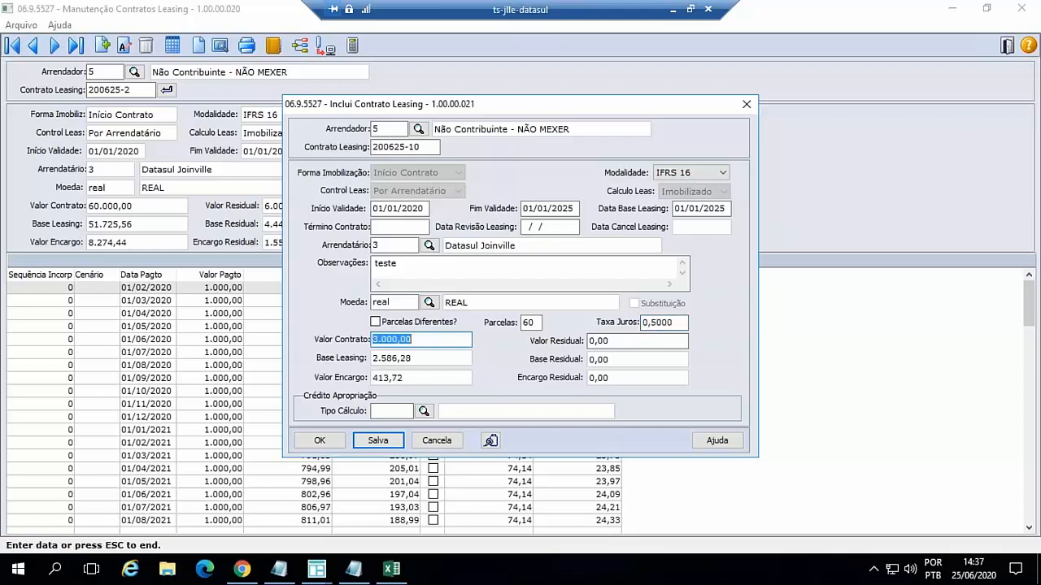
{"action": "type", "text": "60000"}
{"action": "key", "text": "Tab"}
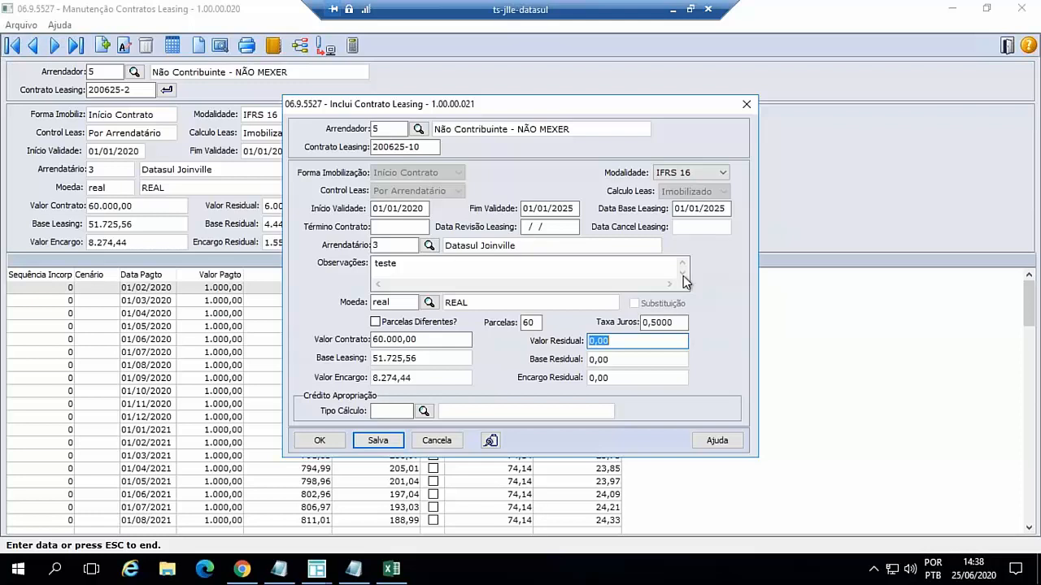
- Set the contract's Valor Residual to 6.000,00 and its Tipo Cálculo for Crédito Apropriação to ifrs16
{"action": "type", "text": "6000"}
{"action": "key", "text": "Tab"}
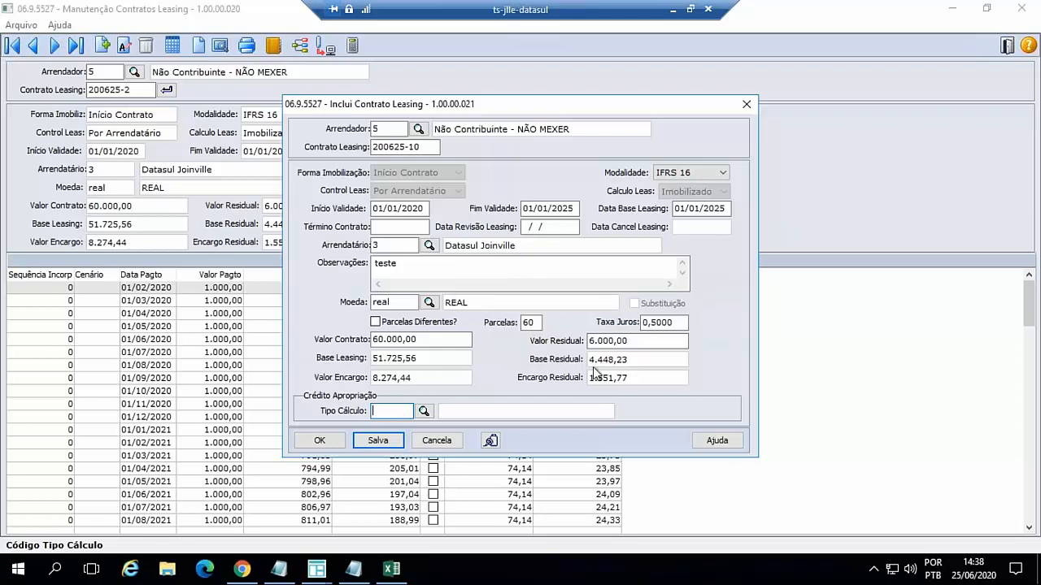
{"action": "type", "text": "ifrs16"}
{"action": "key", "text": "Tab"}
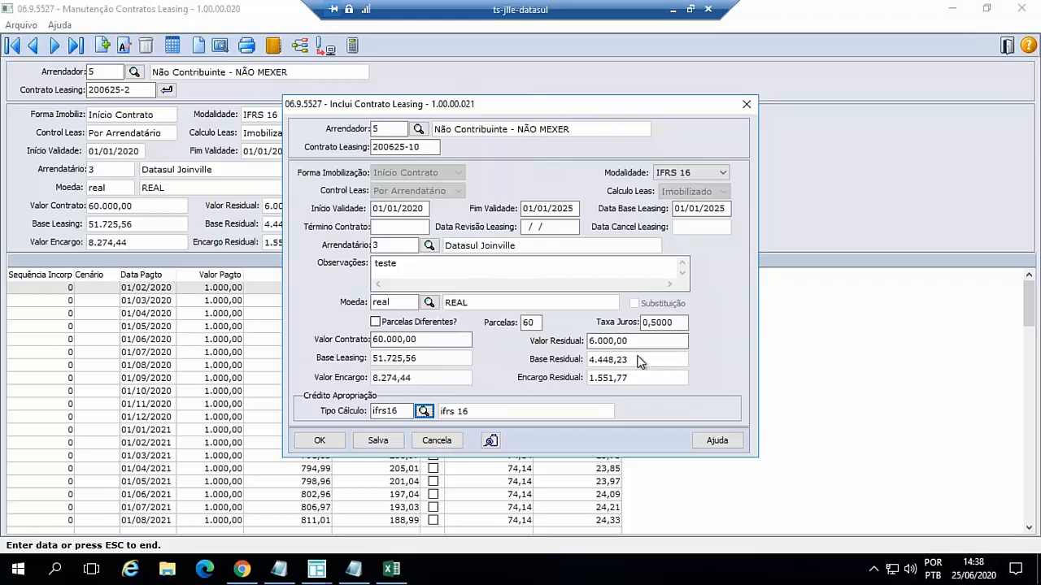
- Save the contract and generate its installments automatically, leaving Cenário Contábil blank and keeping Dia Vencimento 1
{"action": "left_click_drag", "start_coordinate": [578, 103], "coordinate": [578, 83]}
{"action": "left_click", "coordinate": [322, 417]}
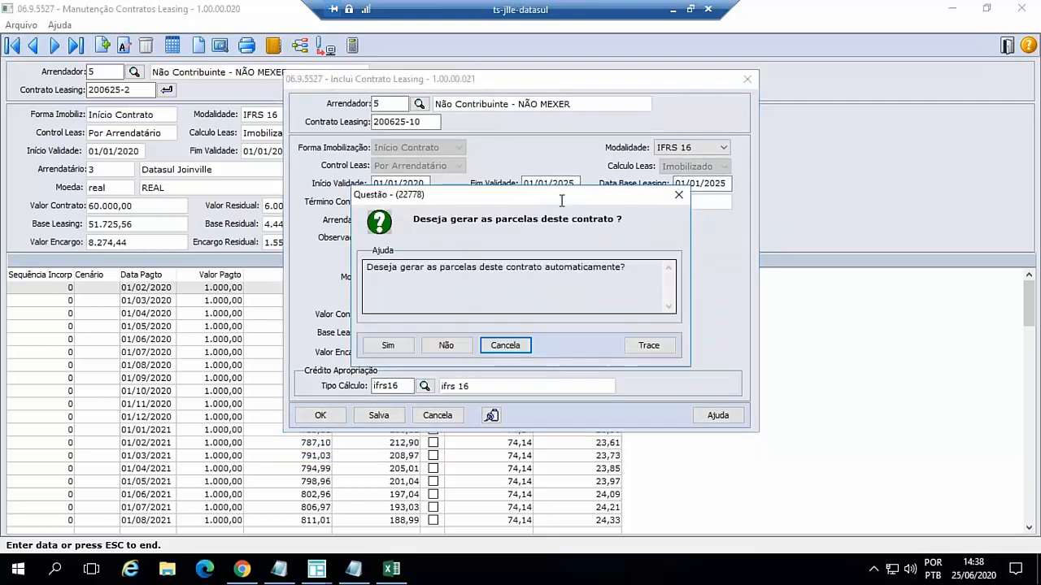
{"action": "left_click", "coordinate": [391, 345]}
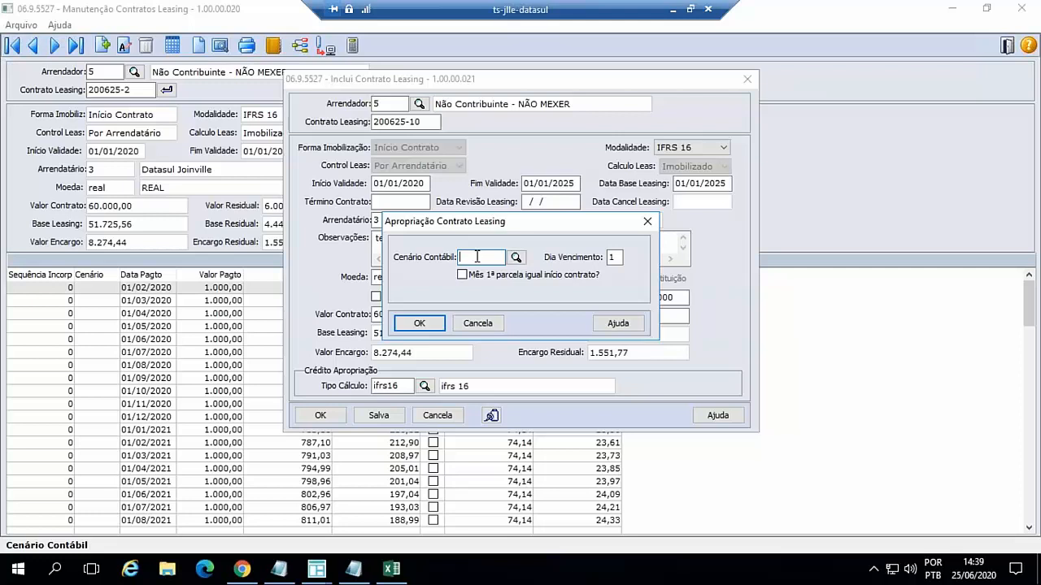
{"action": "key", "text": "Tab"}
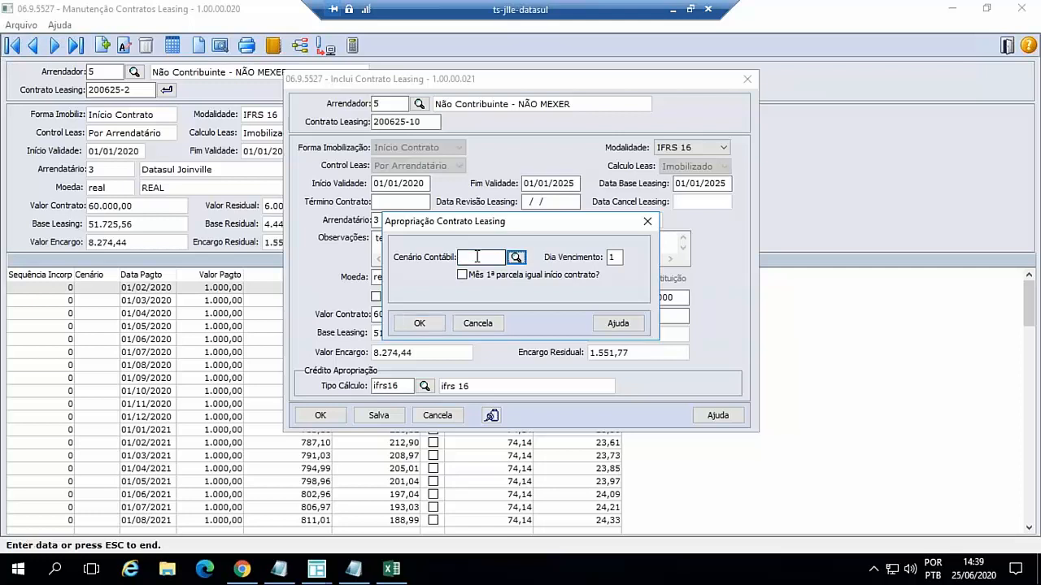
{"action": "key", "text": "Tab"}
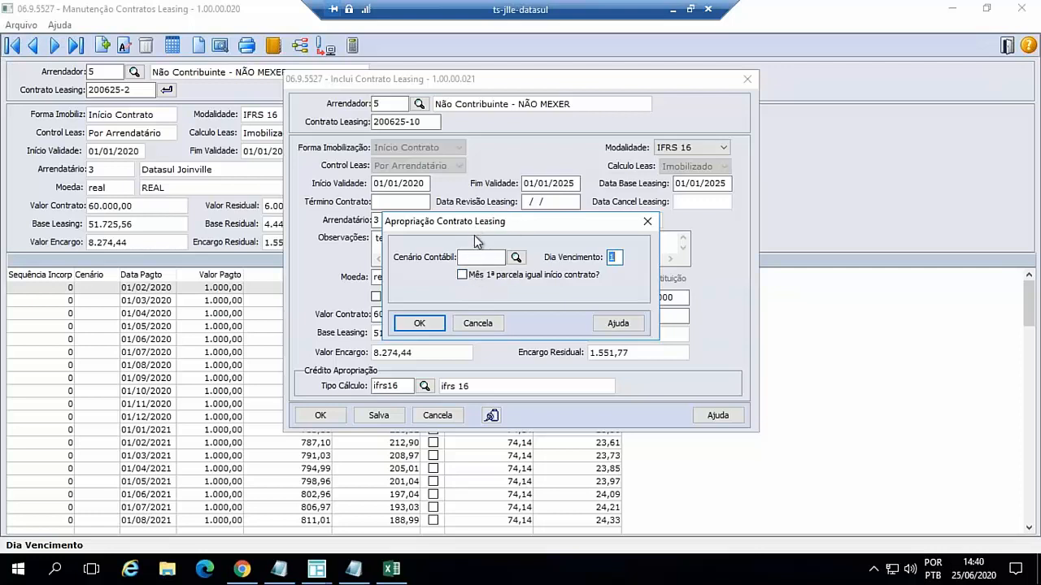
{"action": "left_click", "coordinate": [418, 325]}
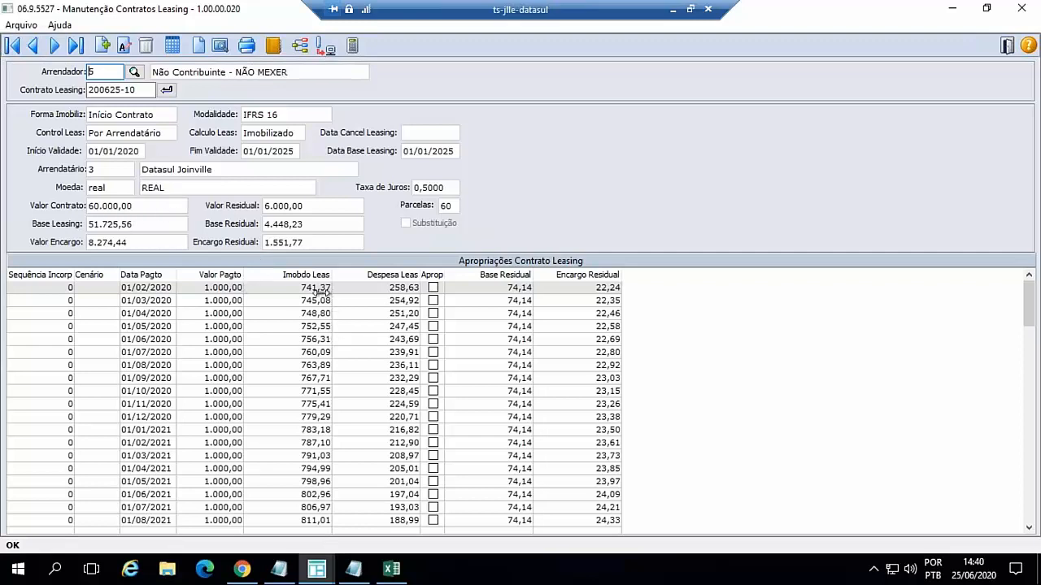
- Review the generated installments of contract 200625-10 from the first to the last payment date
{"action": "scroll", "coordinate": [426, 365], "scroll_direction": "down", "scroll_amount": 1}
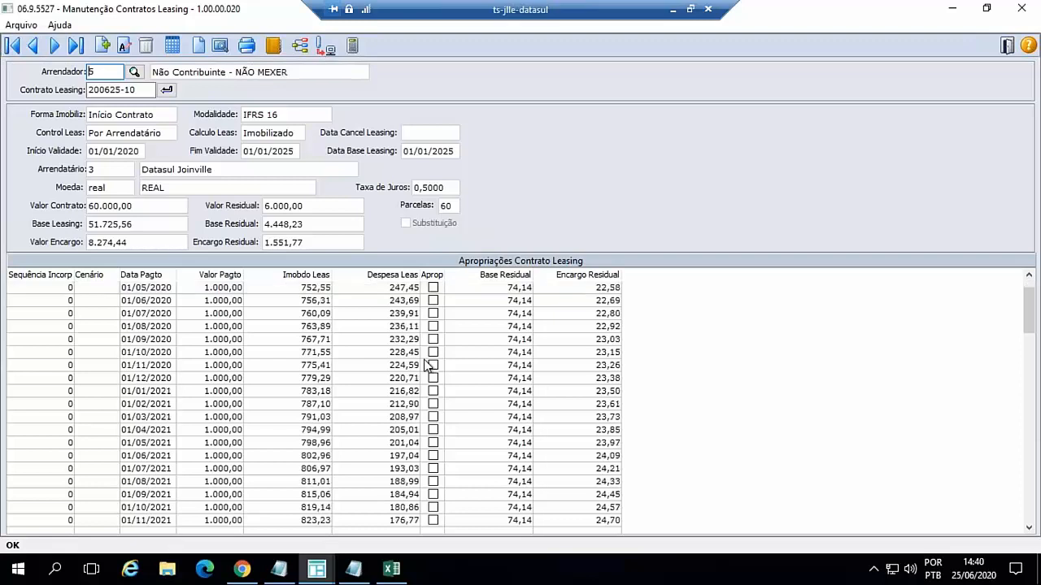
{"action": "scroll", "coordinate": [426, 365], "scroll_direction": "down", "scroll_amount": 13}
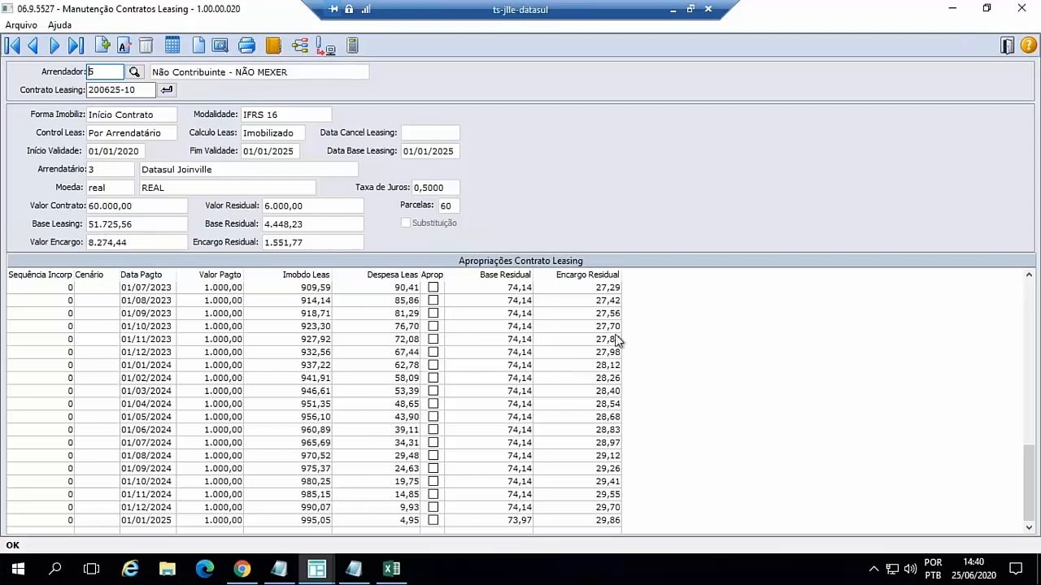
{"action": "scroll", "coordinate": [556, 398], "scroll_direction": "up", "scroll_amount": 14}
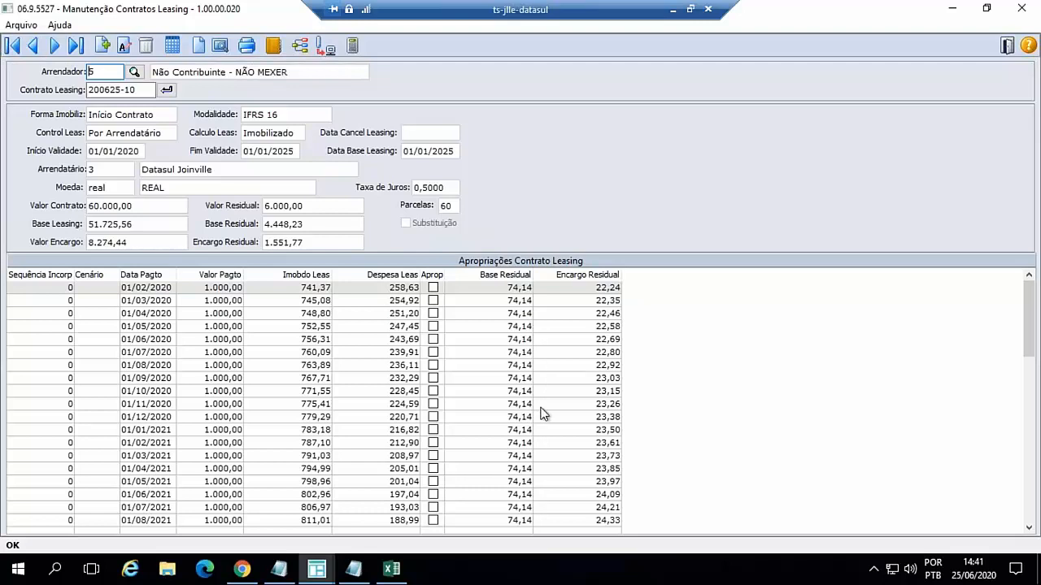
{"action": "scroll", "coordinate": [541, 407], "scroll_direction": "down", "scroll_amount": 5}
{"action": "scroll", "coordinate": [543, 413], "scroll_direction": "down", "scroll_amount": 4}
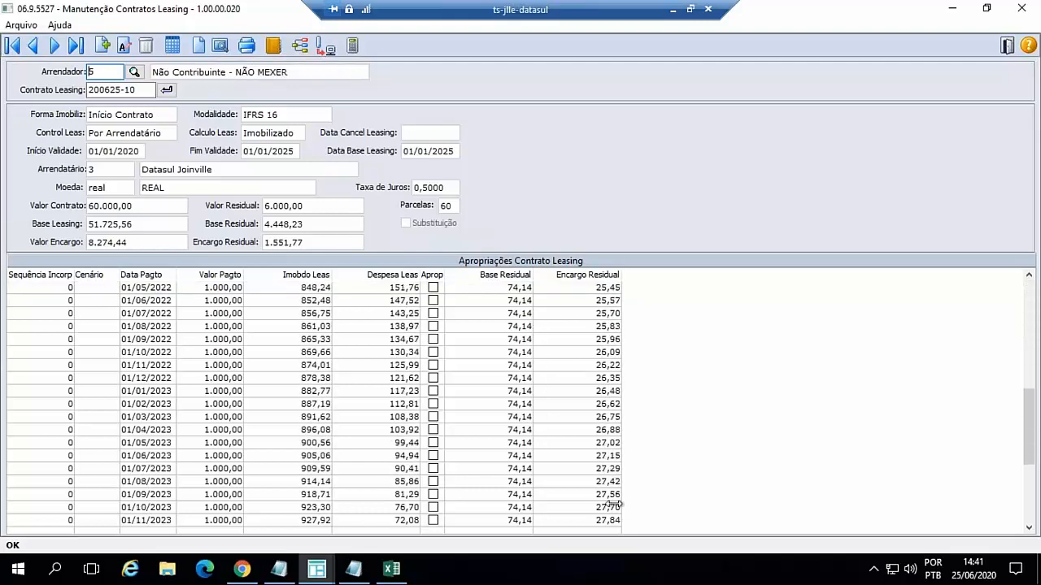
{"action": "scroll", "coordinate": [616, 504], "scroll_direction": "down", "scroll_amount": 5}
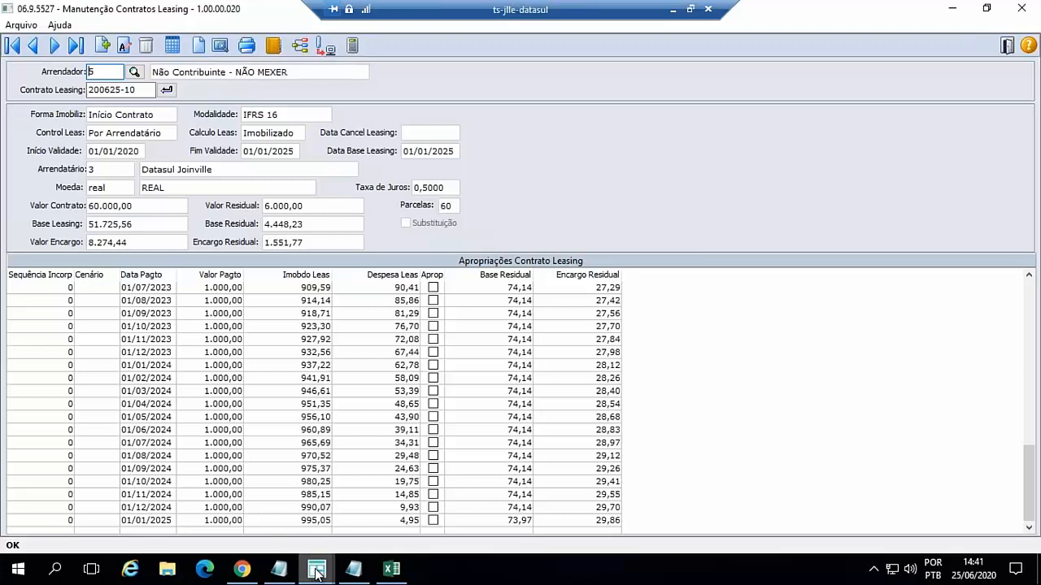
- Try to run the value adjustment (reajuste) for leasing contract 200625-10
{"action": "mouse_move", "coordinate": [318, 574]}
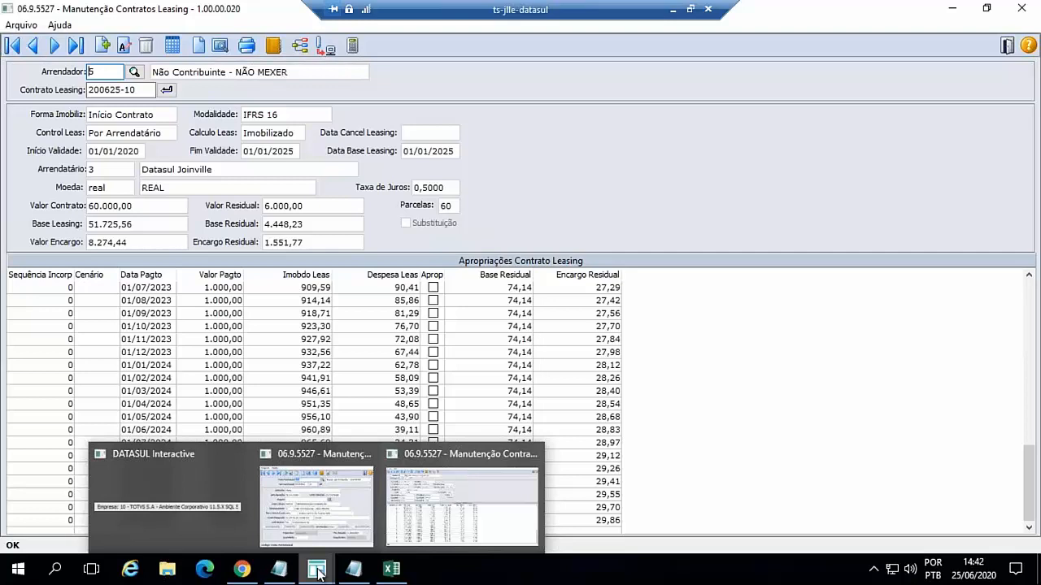
{"action": "left_click", "coordinate": [352, 46]}
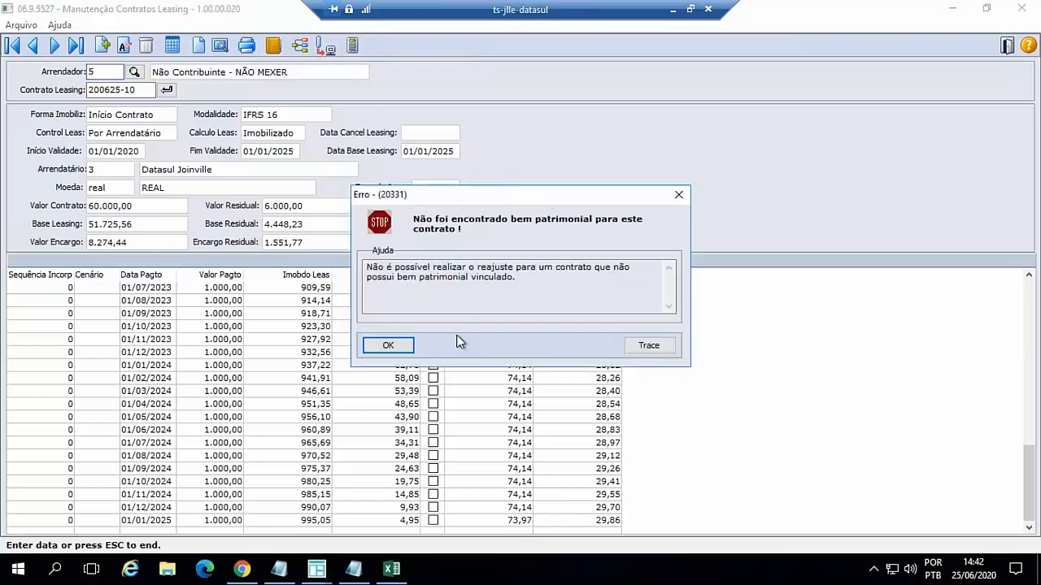
{"action": "left_click", "coordinate": [395, 345]}
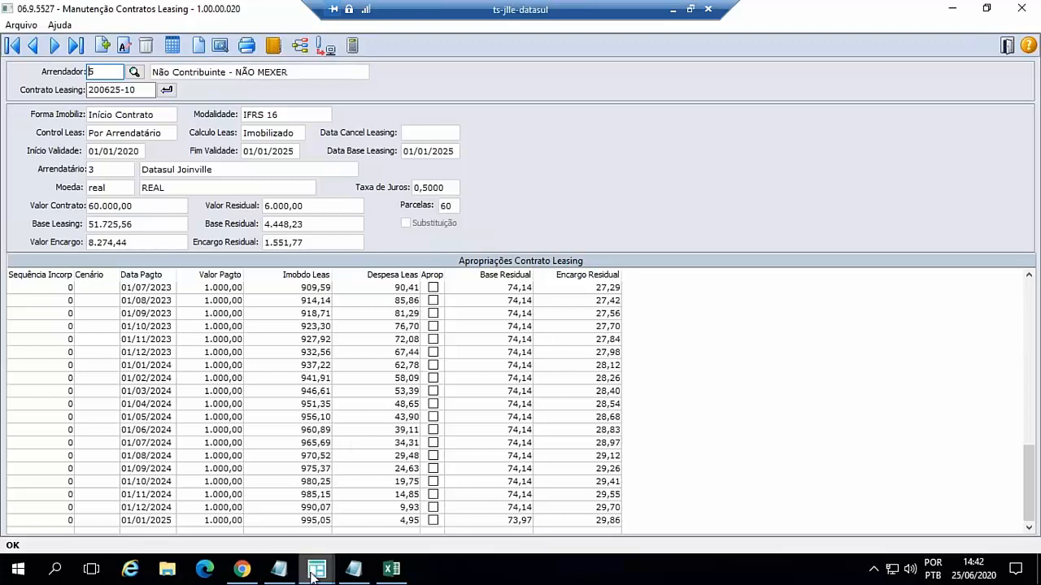
- Switch to Manutenção Bens and start a new asset under Conta Patrimonial 034
{"action": "mouse_move", "coordinate": [317, 569]}
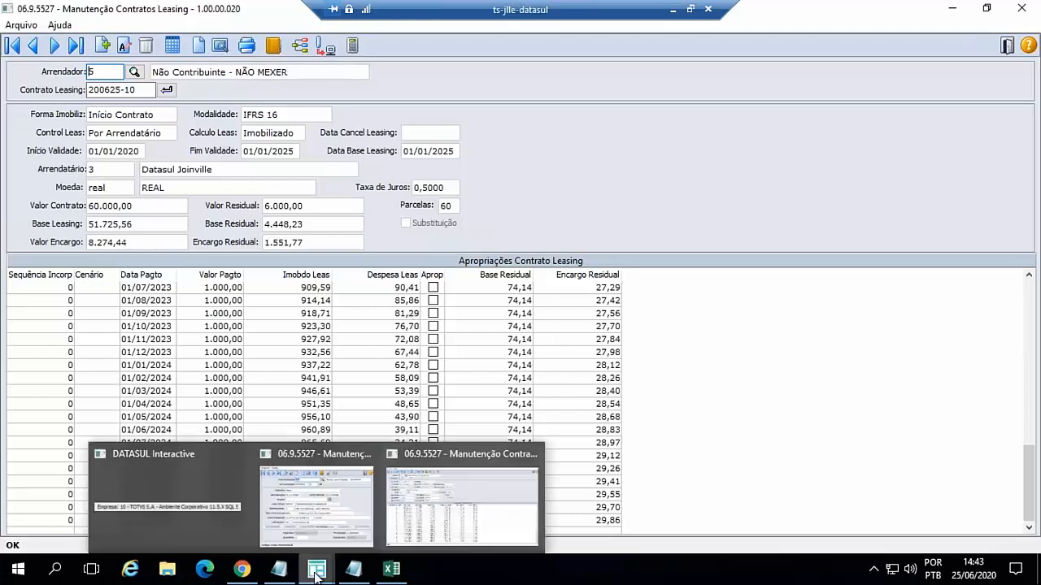
{"action": "left_click", "coordinate": [352, 515]}
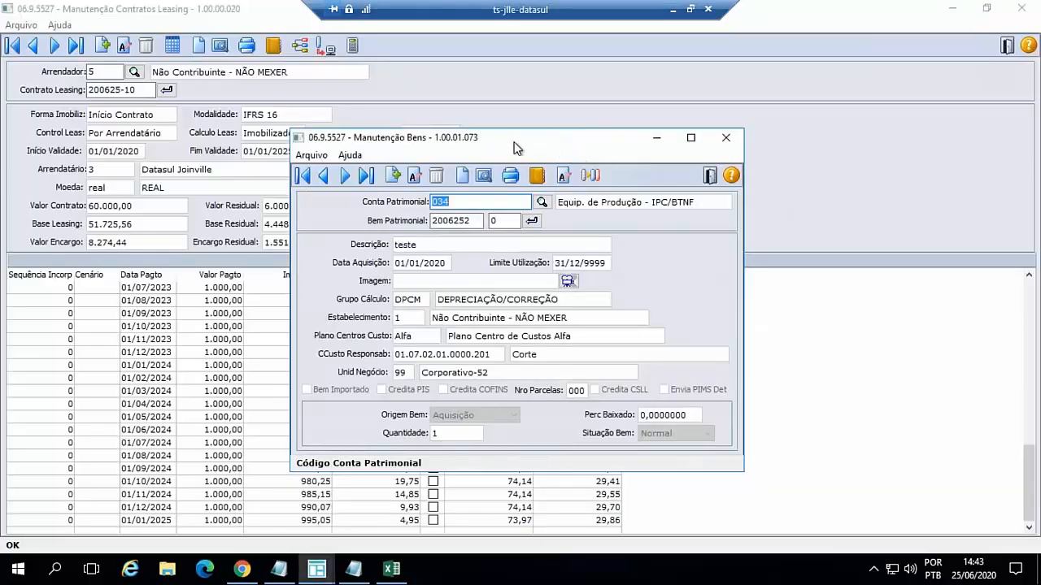
{"action": "left_click_drag", "start_coordinate": [530, 143], "coordinate": [594, 132]}
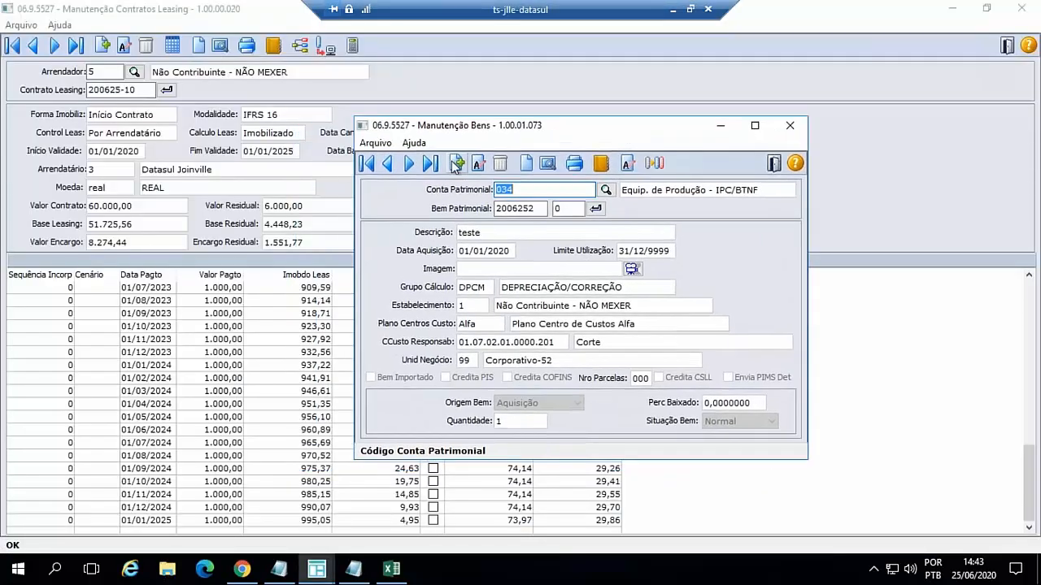
{"action": "left_click_drag", "start_coordinate": [529, 127], "coordinate": [688, 195]}
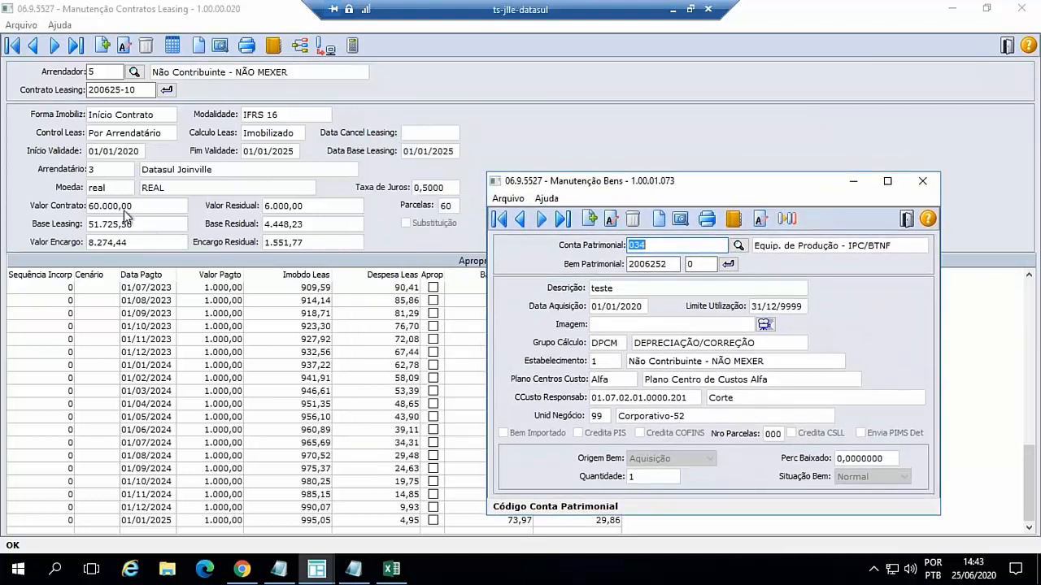
{"action": "left_click", "coordinate": [591, 220]}
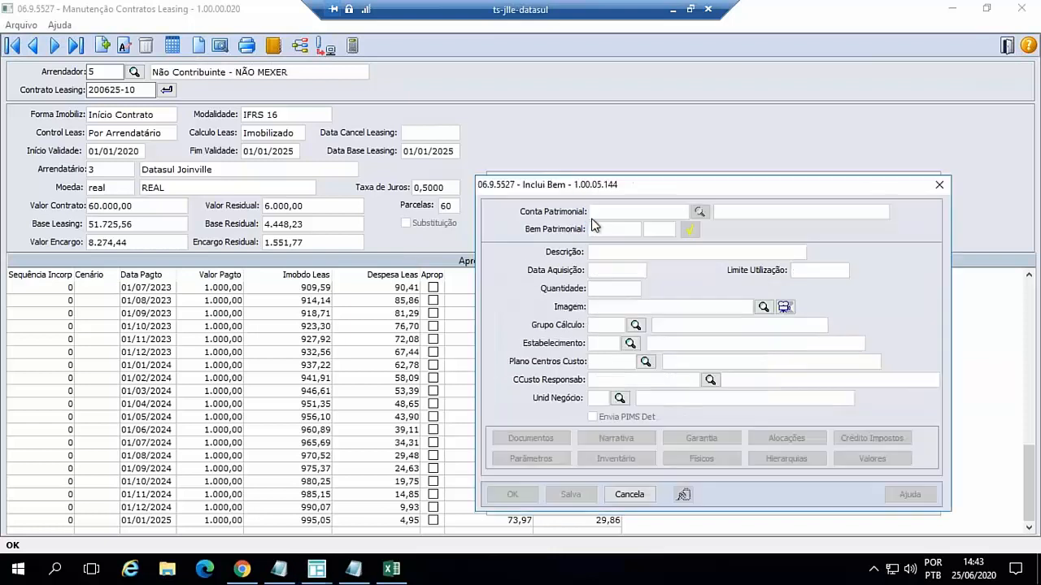
{"action": "type", "text": "034"}
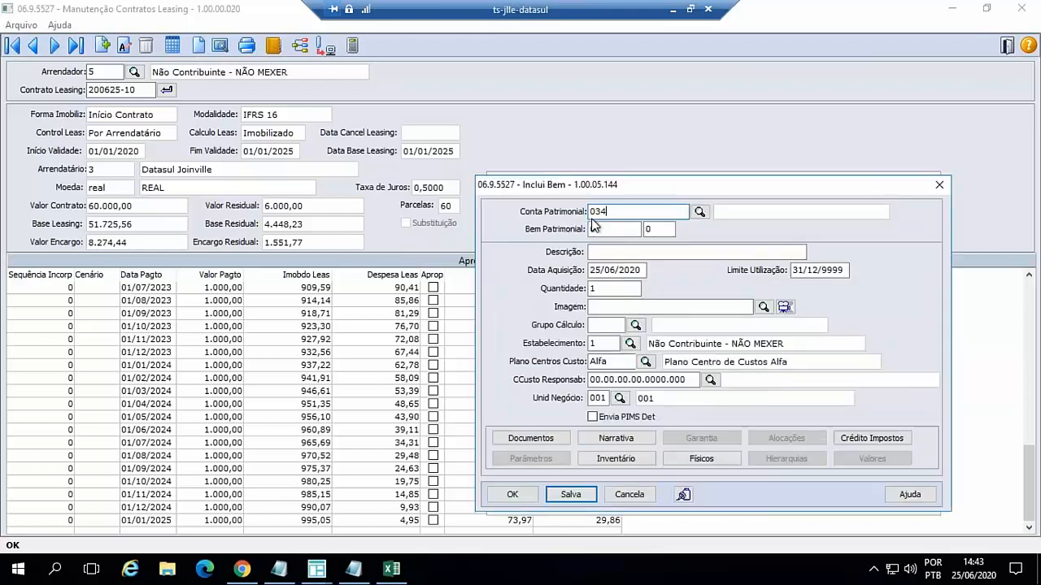
{"action": "key", "text": "Tab"}
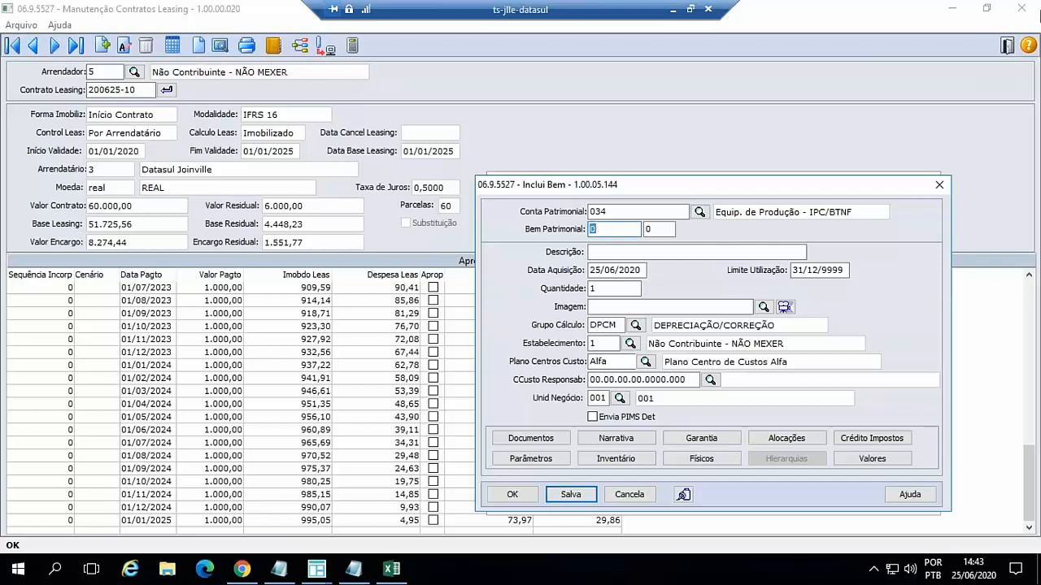
- Identify the new asset as Bem Patrimonial 200625, sequence 10
{"action": "type", "text": "200625"}
{"action": "key", "text": "Tab"}
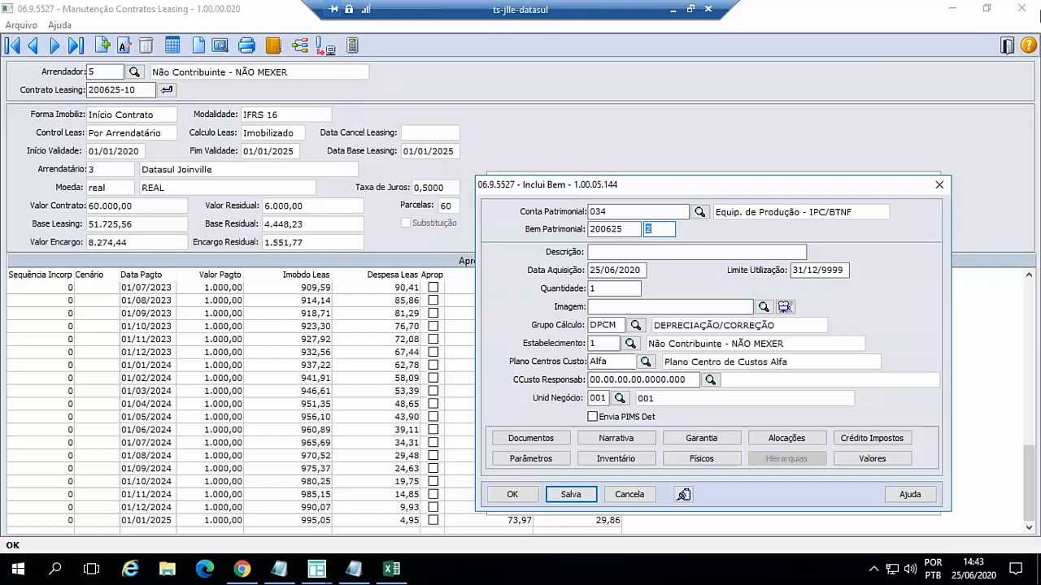
{"action": "type", "text": "10"}
{"action": "key", "text": "Tab"}
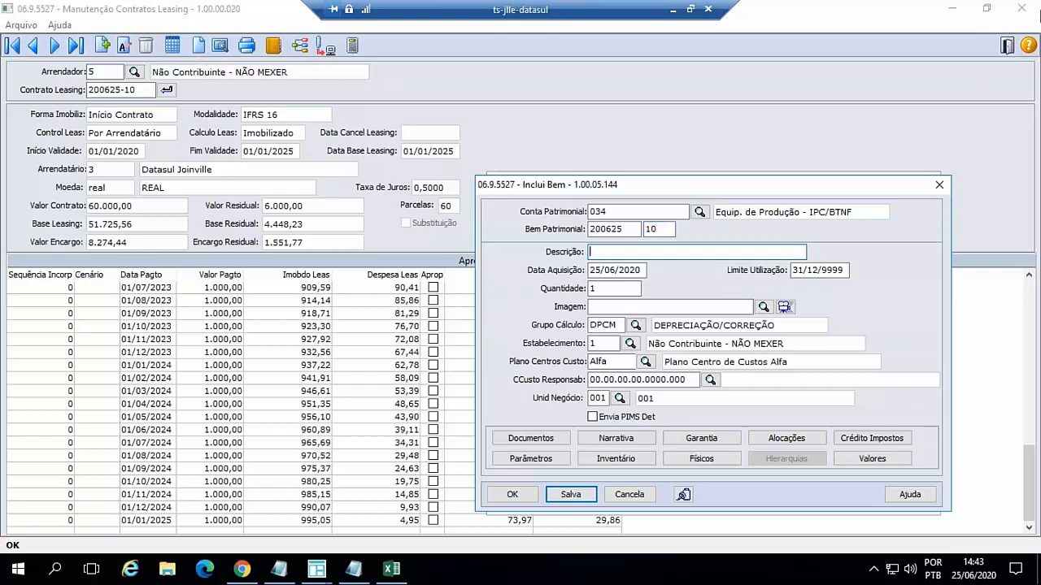
- Describe the asset as teste and set its Data Aquisição to 01/01/2020
{"action": "type", "text": "teste"}
{"action": "key", "text": "Tab"}
{"action": "type", "text": "01/01/"}
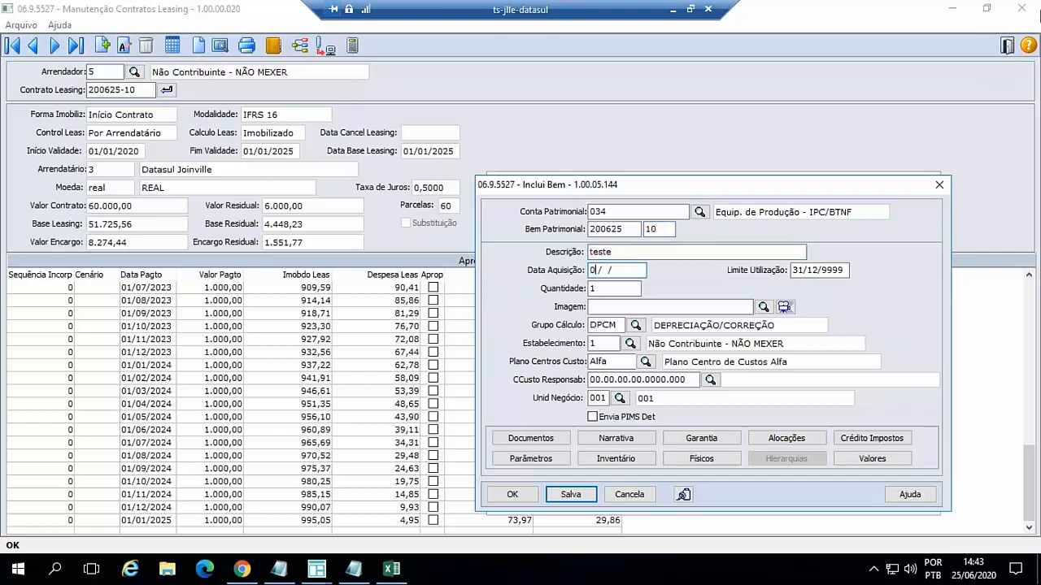
{"action": "type", "text": "2020"}
{"action": "key", "text": "Tab"}
{"action": "key", "text": "Tab"}
{"action": "key", "text": "Tab"}
{"action": "key", "text": "Tab"}
{"action": "key", "text": "Tab"}
{"action": "key", "text": "Tab"}
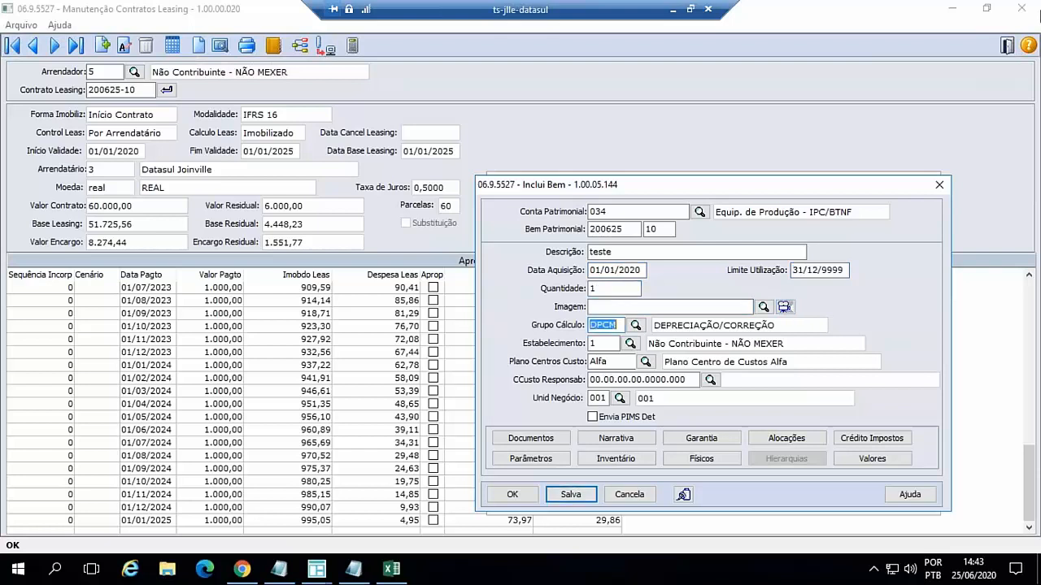
- Set the asset's CCusto Responsab to 01.07.02.01.0000.201 and its Unid Negócio to 99
{"action": "key", "text": "Tab"}
{"action": "key", "text": "Tab"}
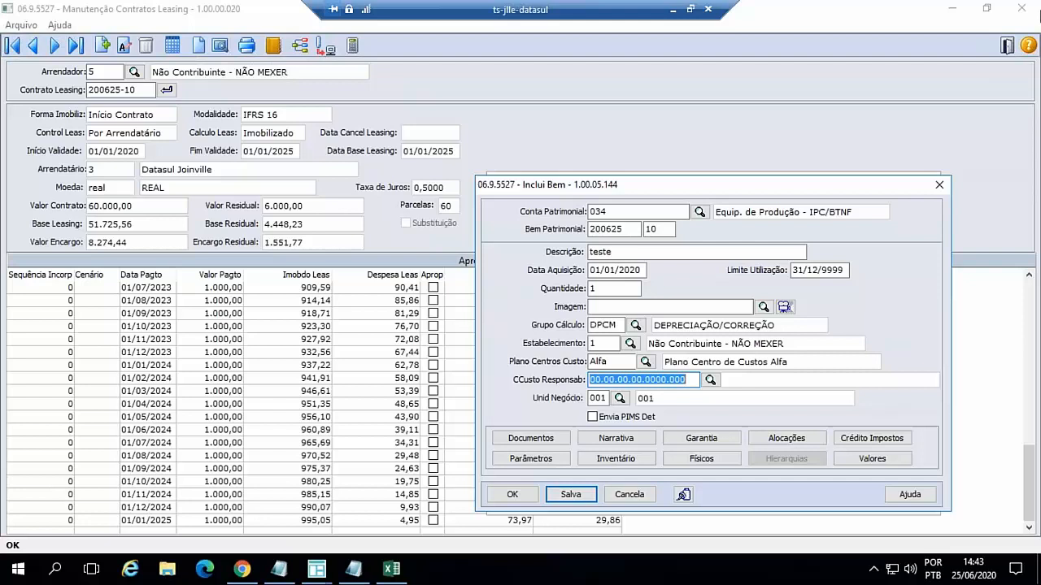
{"action": "type", "text": "01.07.0"}
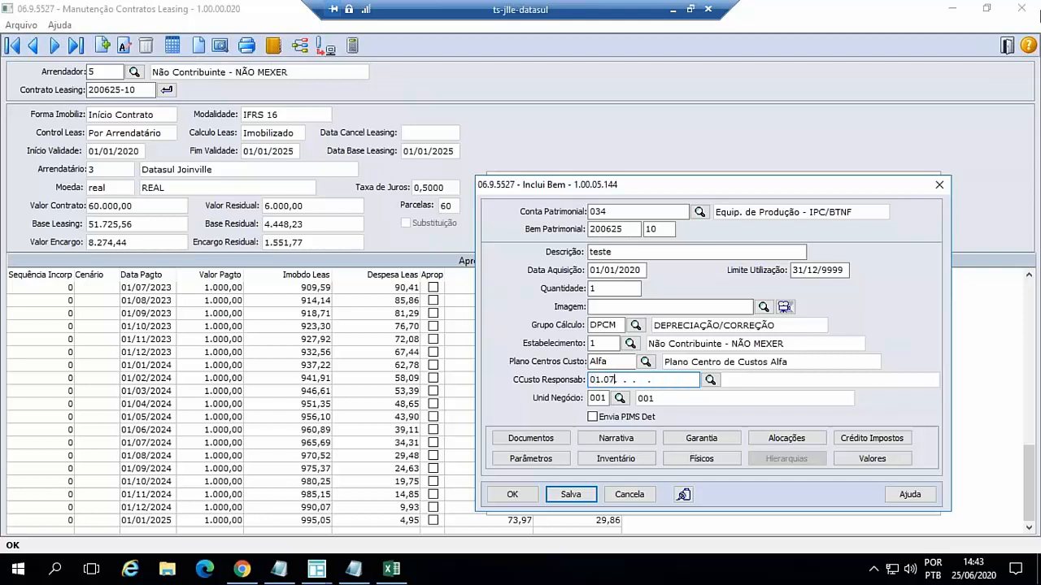
{"action": "type", "text": "2.01.0000.201"}
{"action": "key", "text": "Tab"}
{"action": "key", "text": "Tab"}
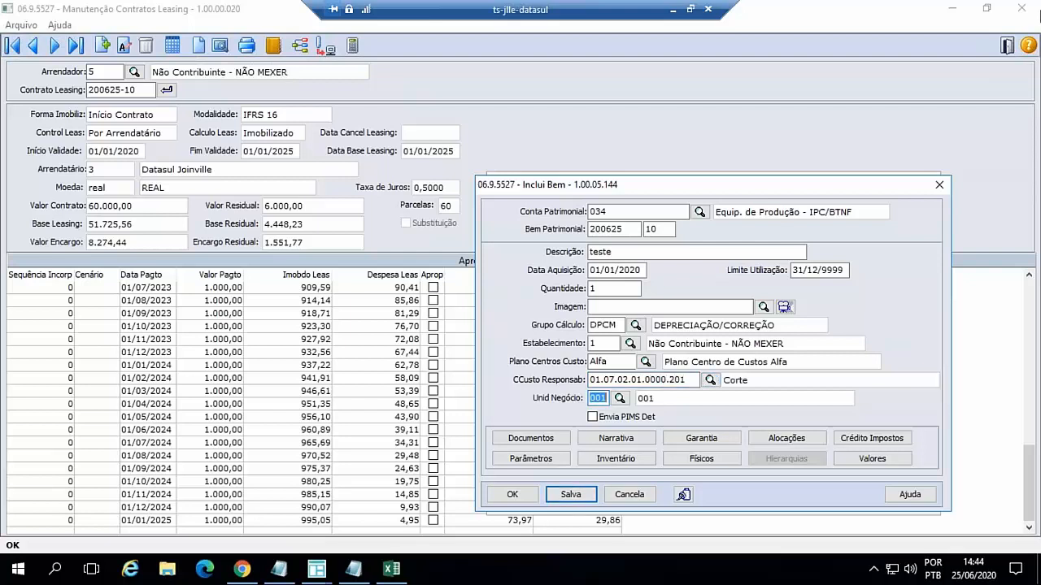
{"action": "type", "text": "99"}
{"action": "key", "text": "Tab"}
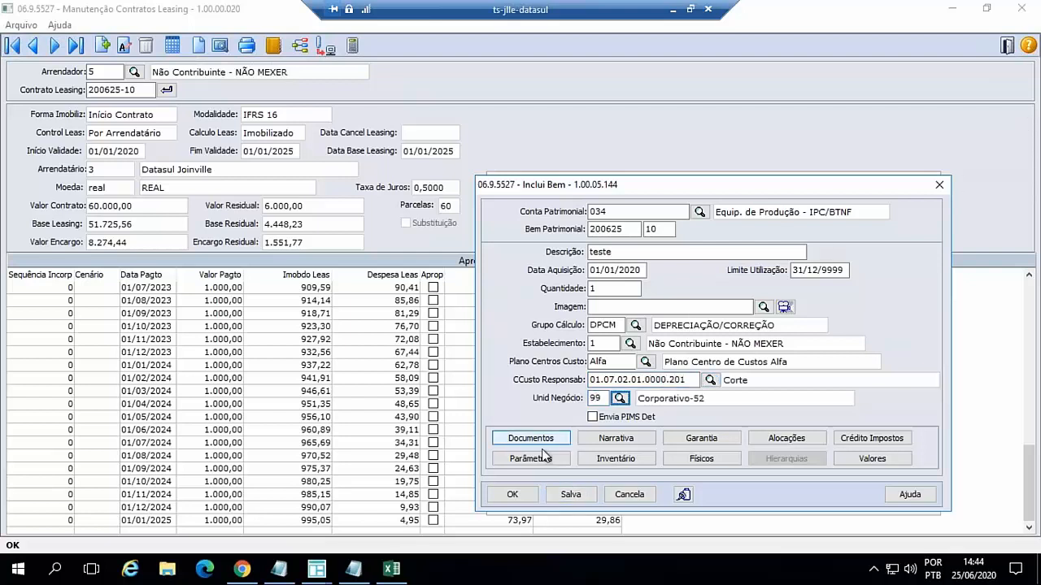
- Set the asset's Percentual Anual of depreciation to 20 in the calculation parameters and apply the change to all depreciations
{"action": "left_click", "coordinate": [536, 458]}
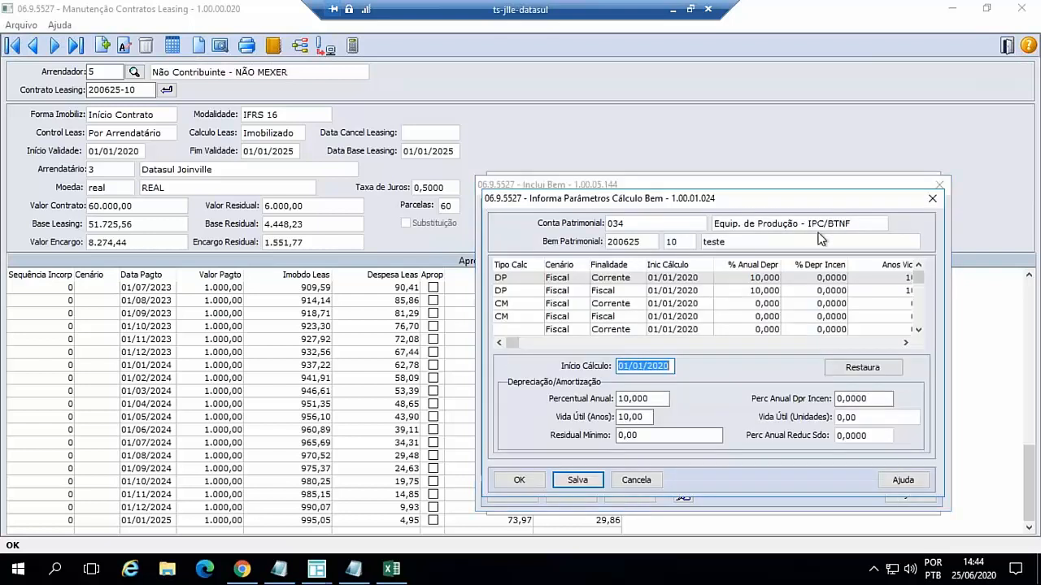
{"action": "left_click", "coordinate": [769, 279]}
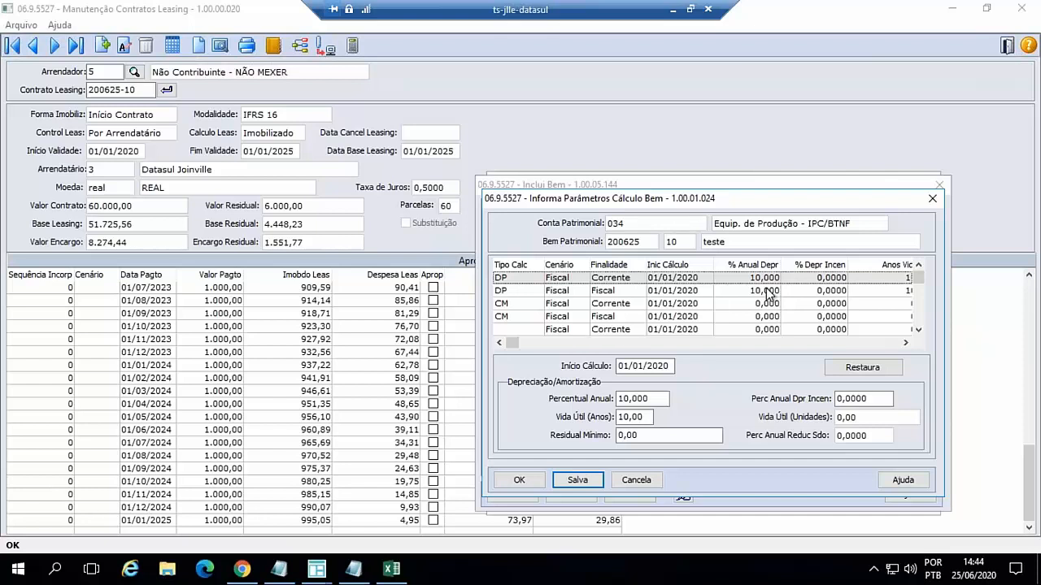
{"action": "left_click", "coordinate": [648, 399]}
{"action": "left_click_drag", "start_coordinate": [648, 398], "coordinate": [577, 395]}
{"action": "type", "text": "20"}
{"action": "key", "text": "Tab"}
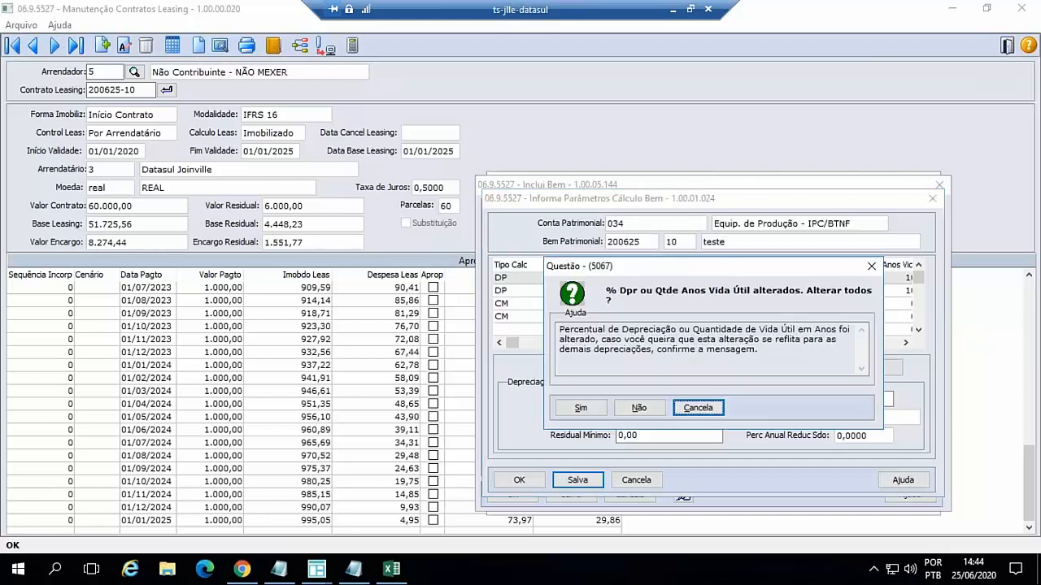
{"action": "left_click", "coordinate": [582, 408]}
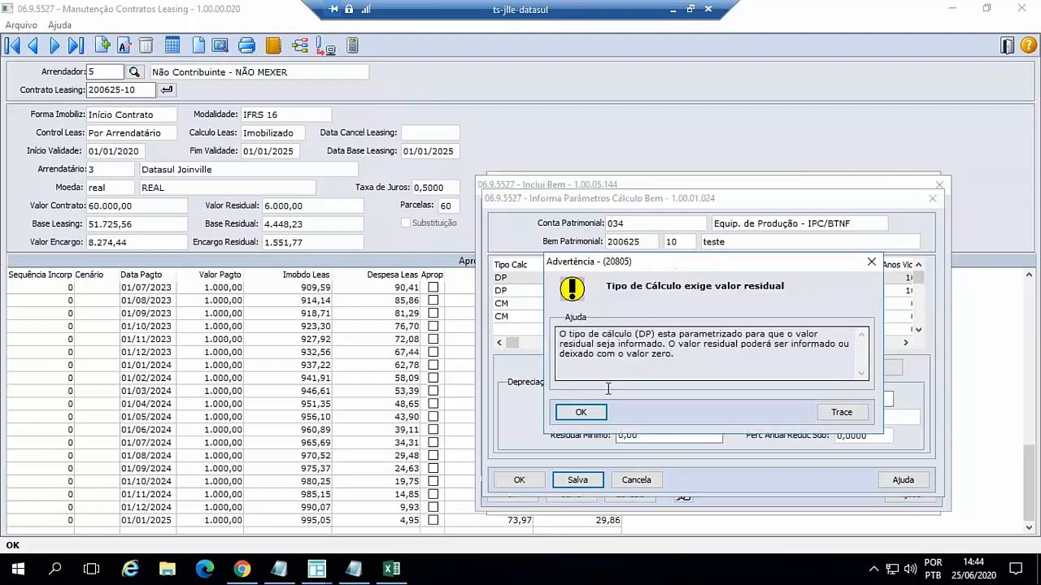
{"action": "left_click", "coordinate": [588, 413]}
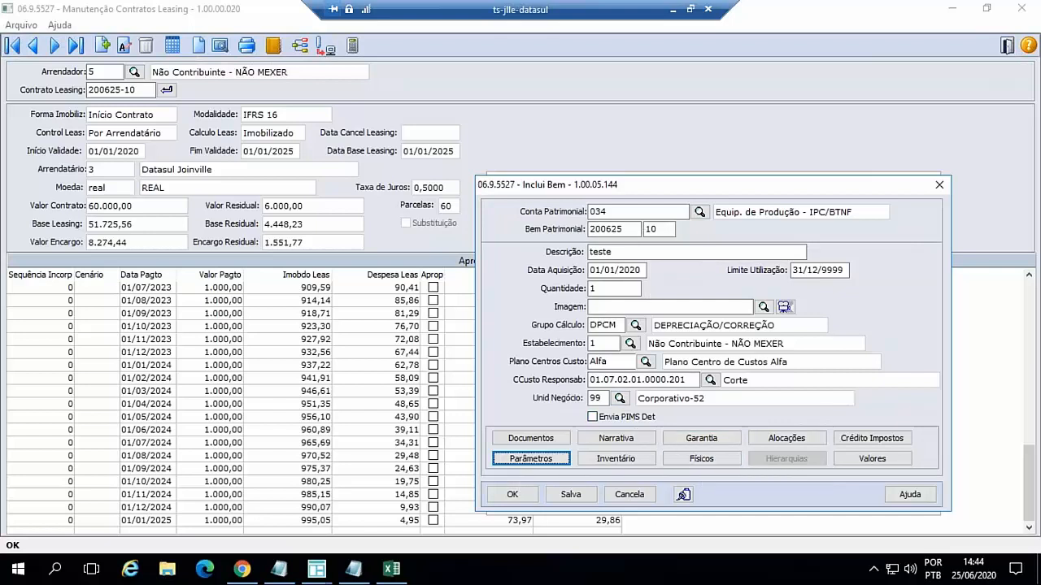
- Link the asset to Arrendador 5 and Contrato Leasing 200625-10 in its physical data
{"action": "left_click", "coordinate": [702, 459]}
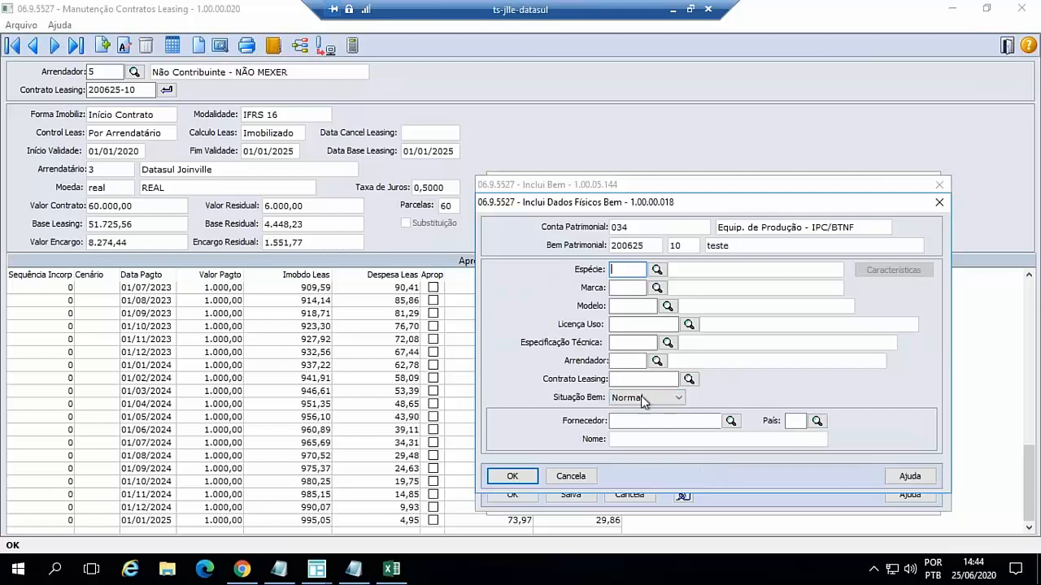
{"action": "left_click", "coordinate": [624, 362]}
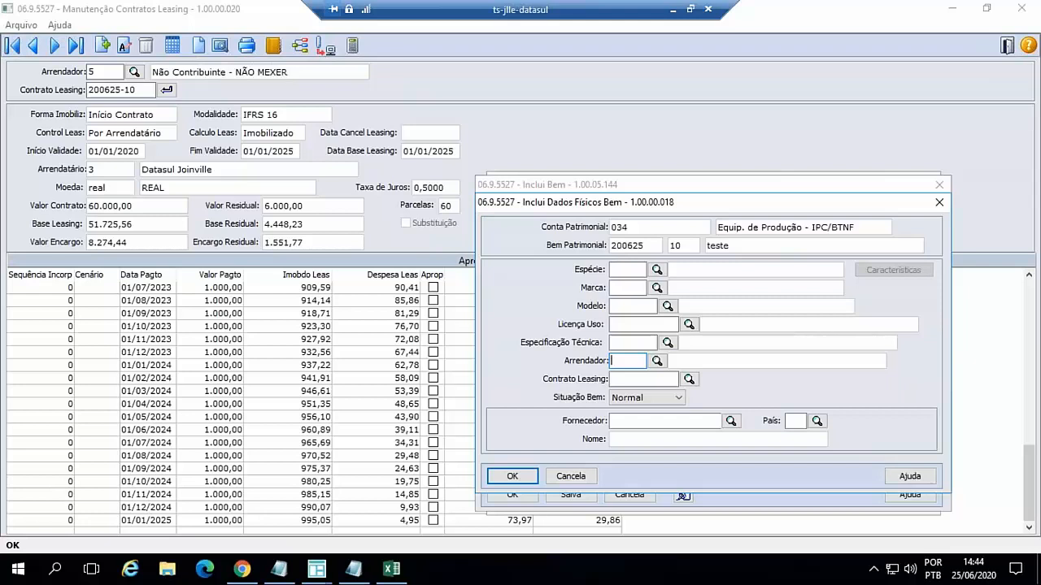
{"action": "type", "text": "5"}
{"action": "key", "text": "Tab"}
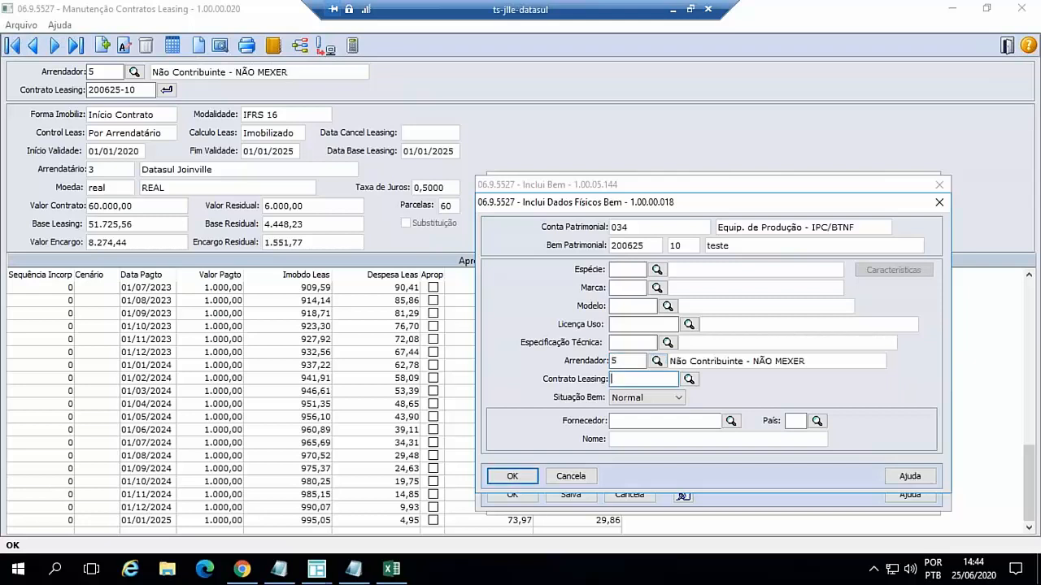
{"action": "type", "text": "200625-10"}
{"action": "key", "text": "Tab"}
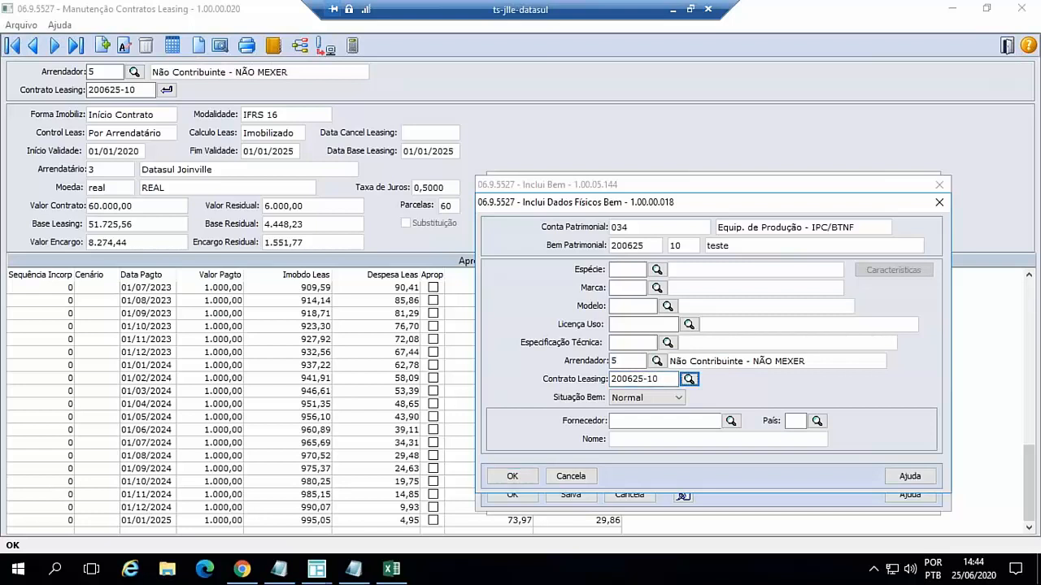
{"action": "left_click", "coordinate": [540, 476]}
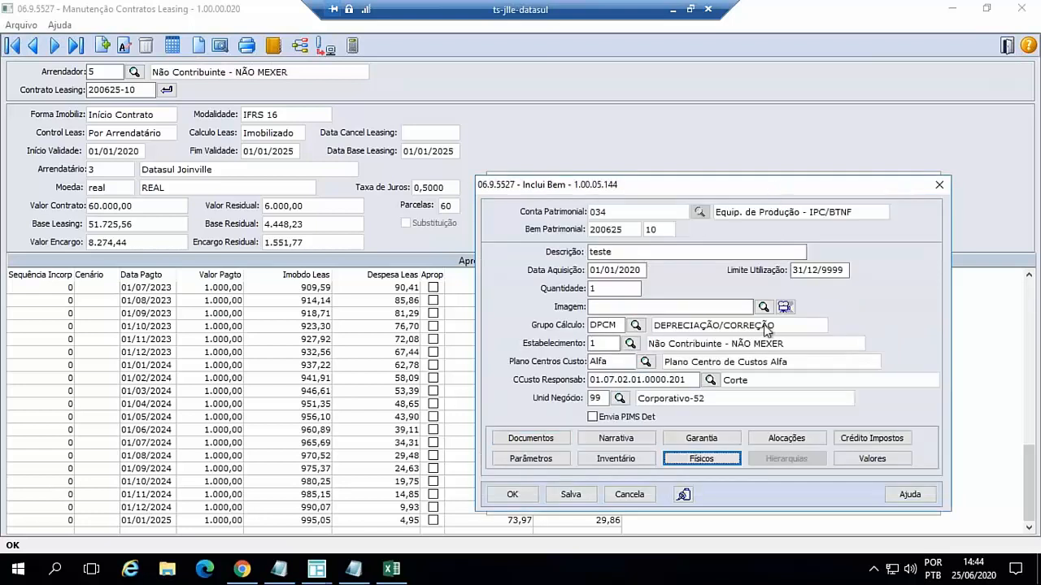
- Accept the values proposed for the asset from the leasing contract and save the new asset
{"action": "left_click", "coordinate": [880, 460]}
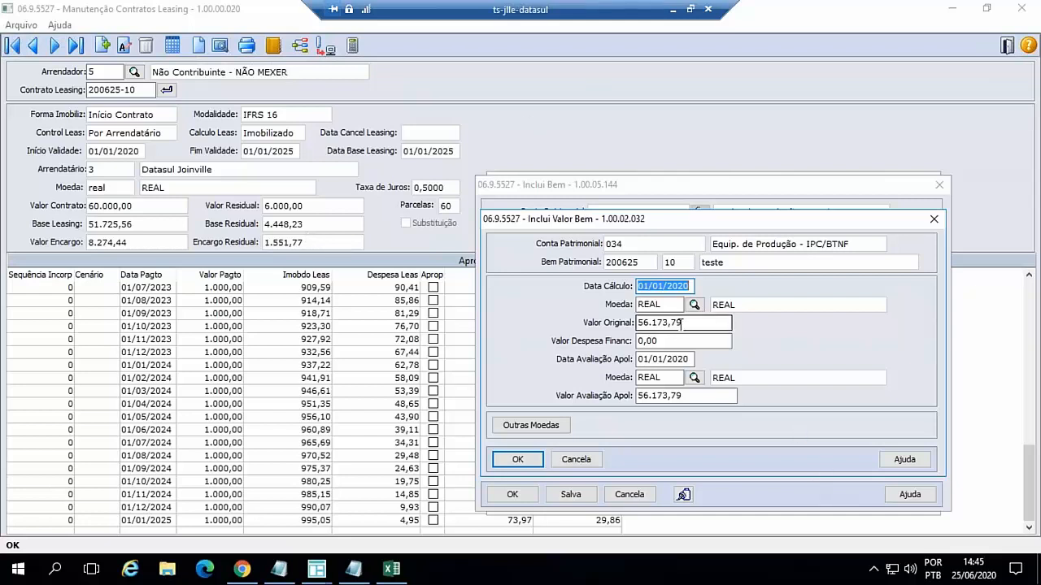
{"action": "key", "text": "Tab"}
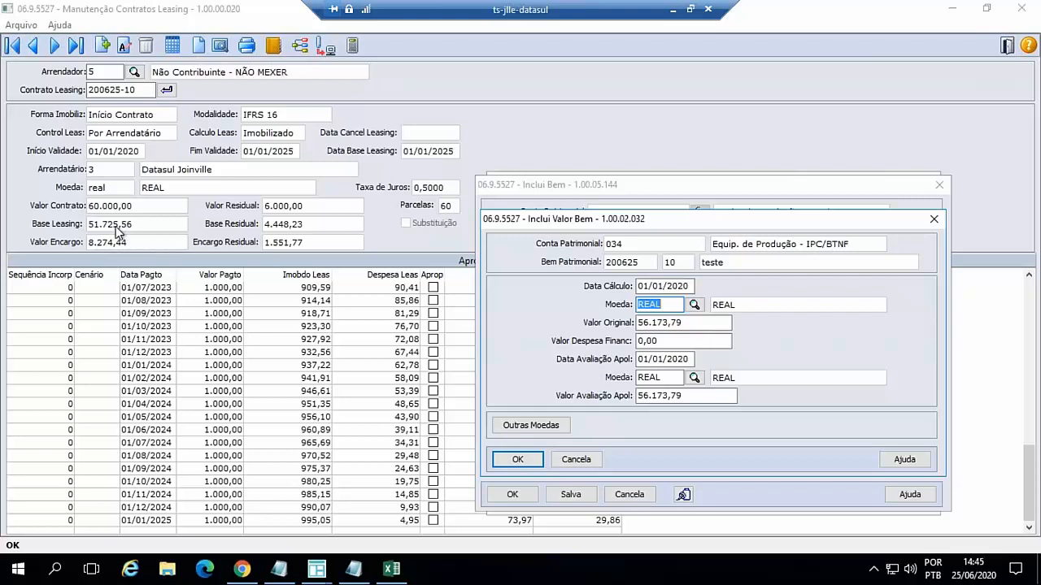
{"action": "left_click", "coordinate": [526, 461]}
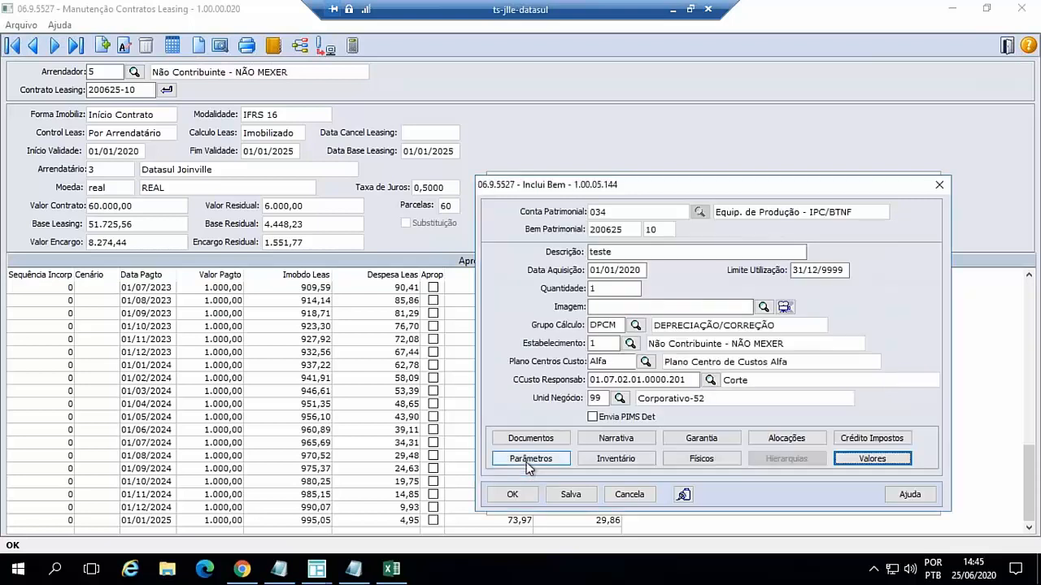
{"action": "left_click", "coordinate": [514, 495]}
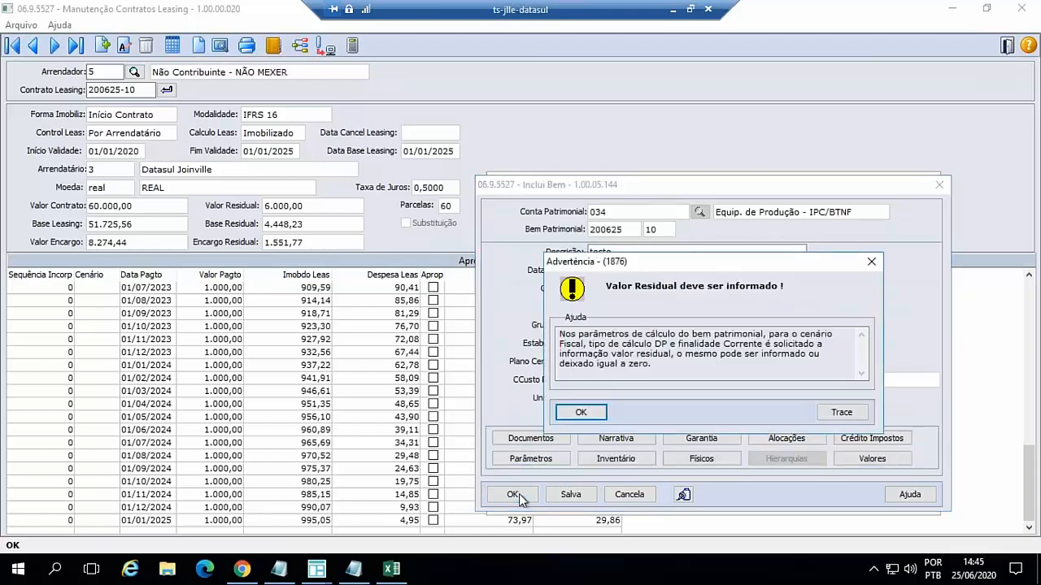
{"action": "left_click", "coordinate": [582, 416]}
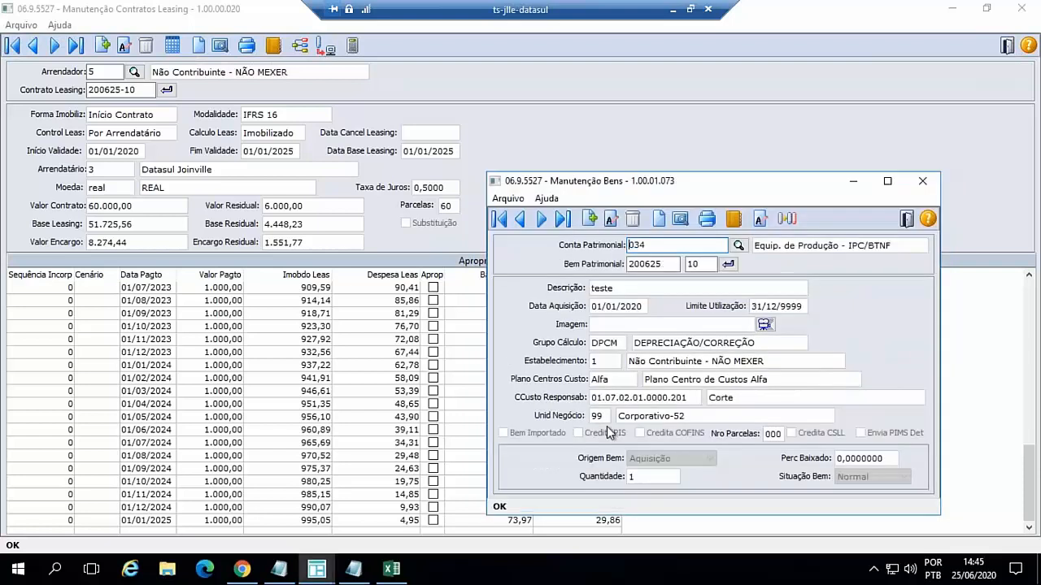
- Minimize the contract and asset windows and list the Consultas of Ativo Fixo in the TOTVS web menu
{"action": "left_click", "coordinate": [244, 571]}
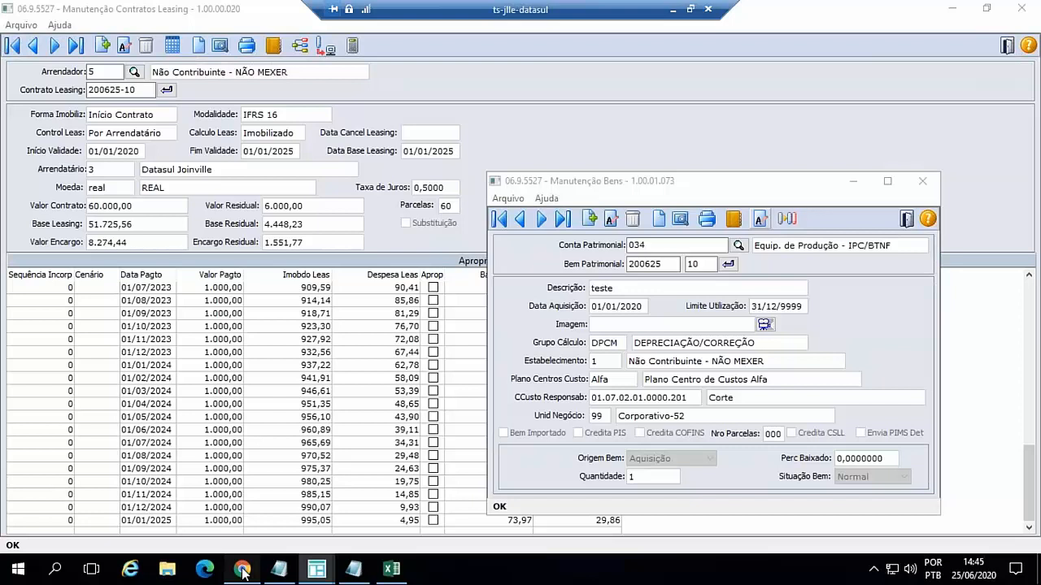
{"action": "left_click", "coordinate": [953, 9]}
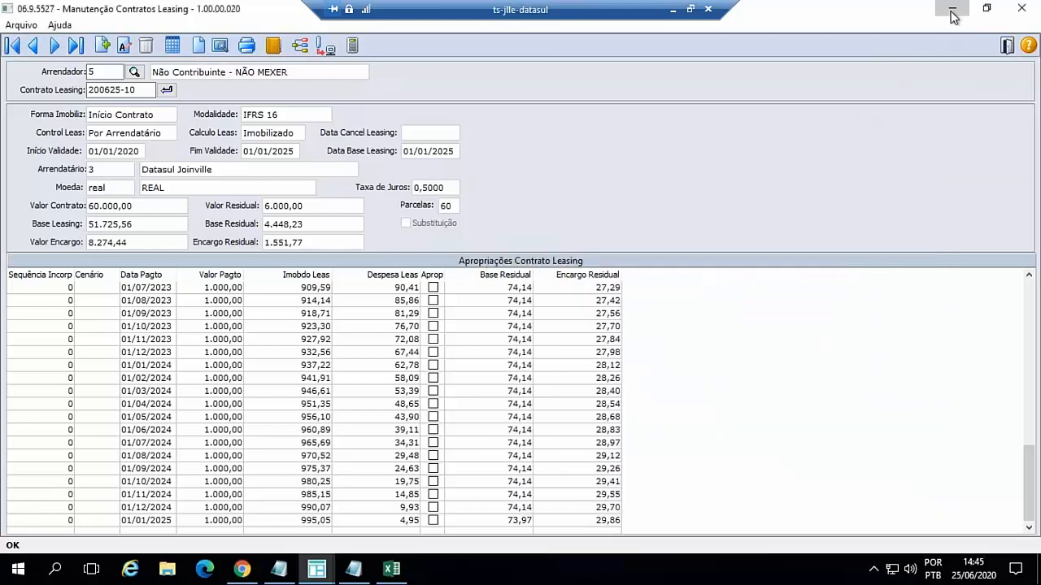
{"action": "left_click", "coordinate": [953, 11]}
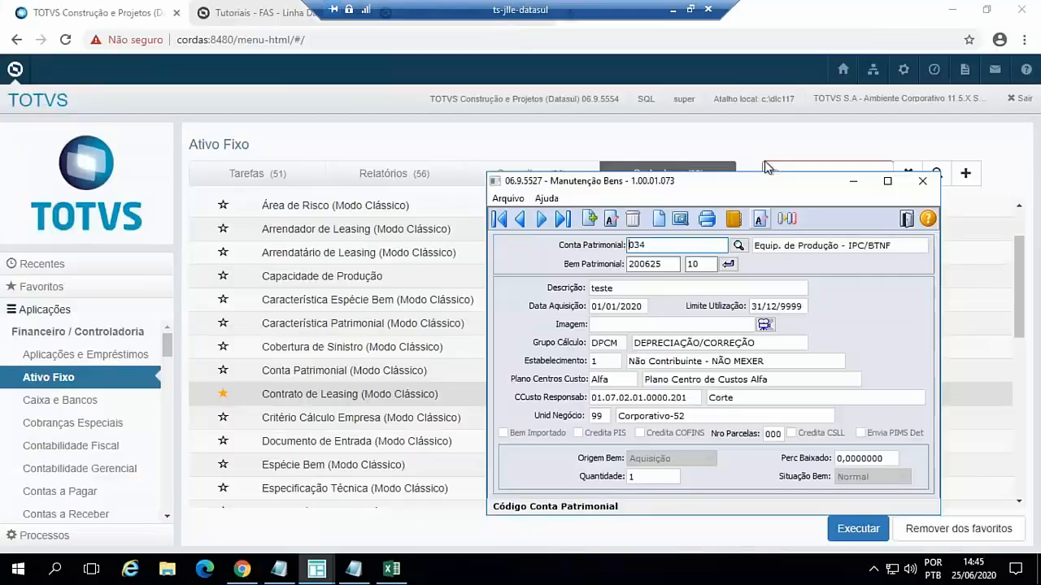
{"action": "left_click", "coordinate": [852, 183]}
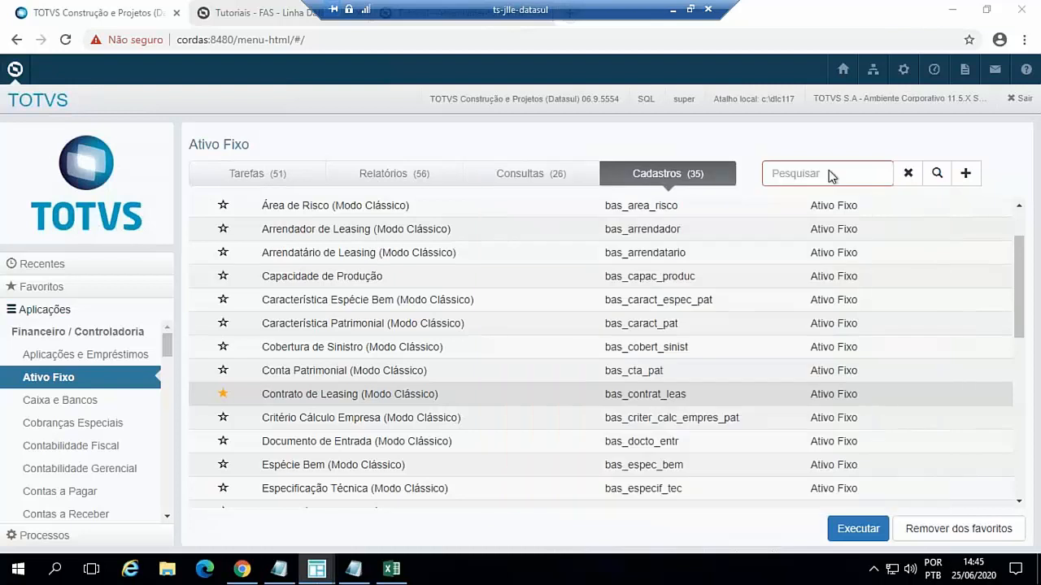
{"action": "left_click", "coordinate": [517, 179]}
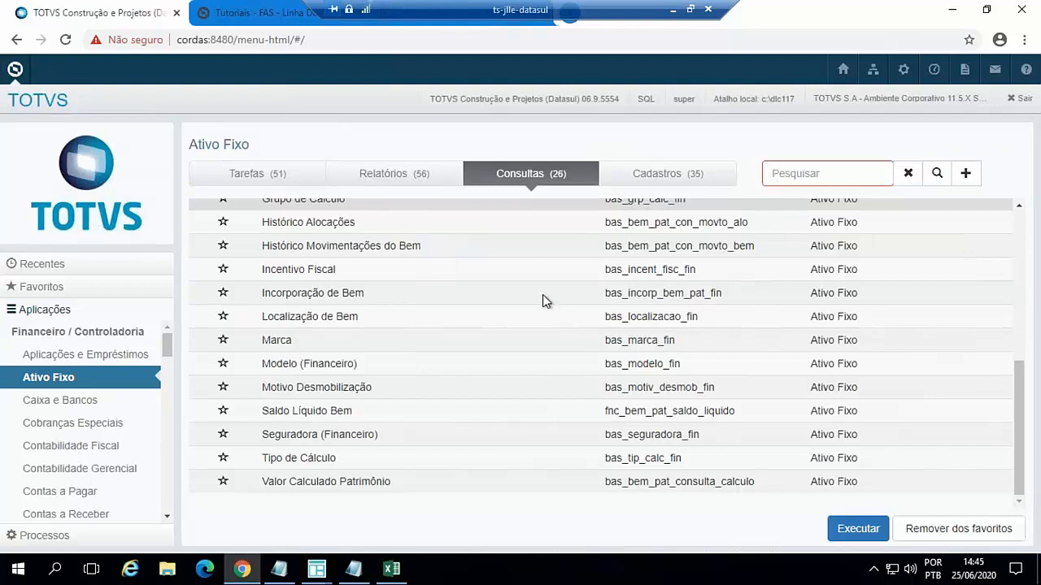
- Open the Bem Patrimonial query in a maximized window and list the calculation records of asset 200625-10
{"action": "left_click", "coordinate": [775, 176]}
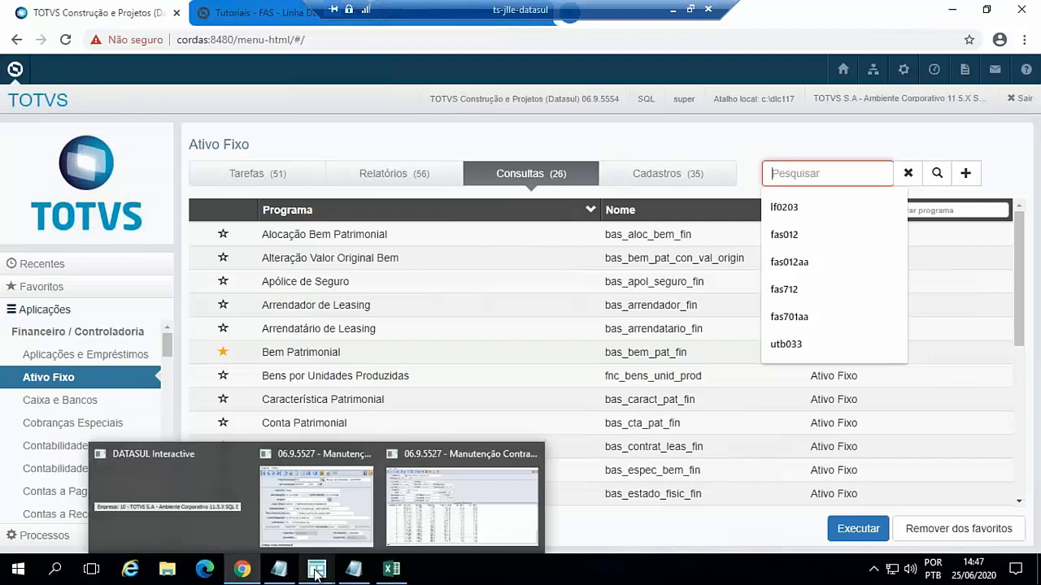
{"action": "double_click", "coordinate": [319, 356]}
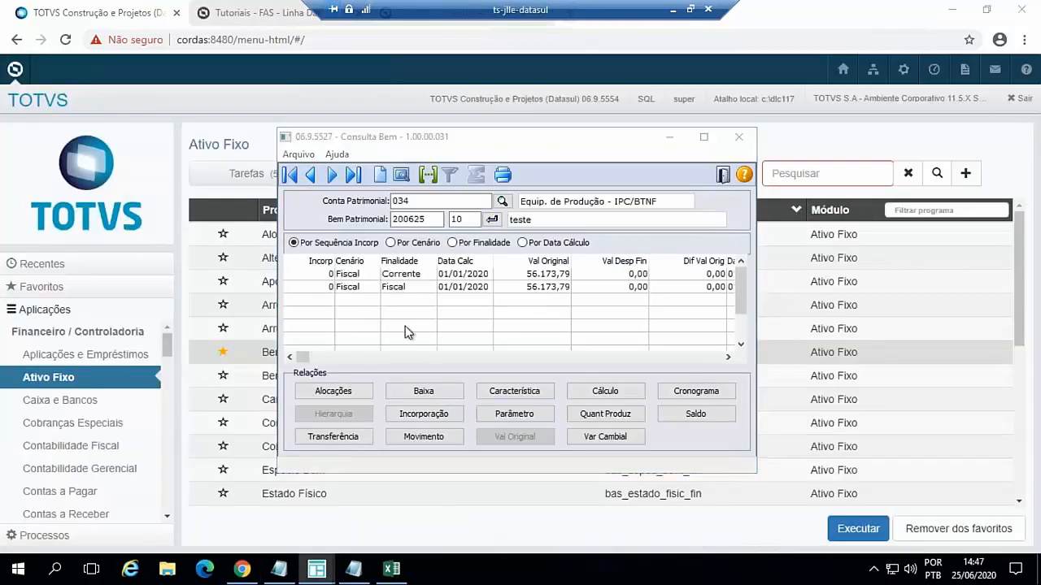
{"action": "left_click", "coordinate": [704, 138]}
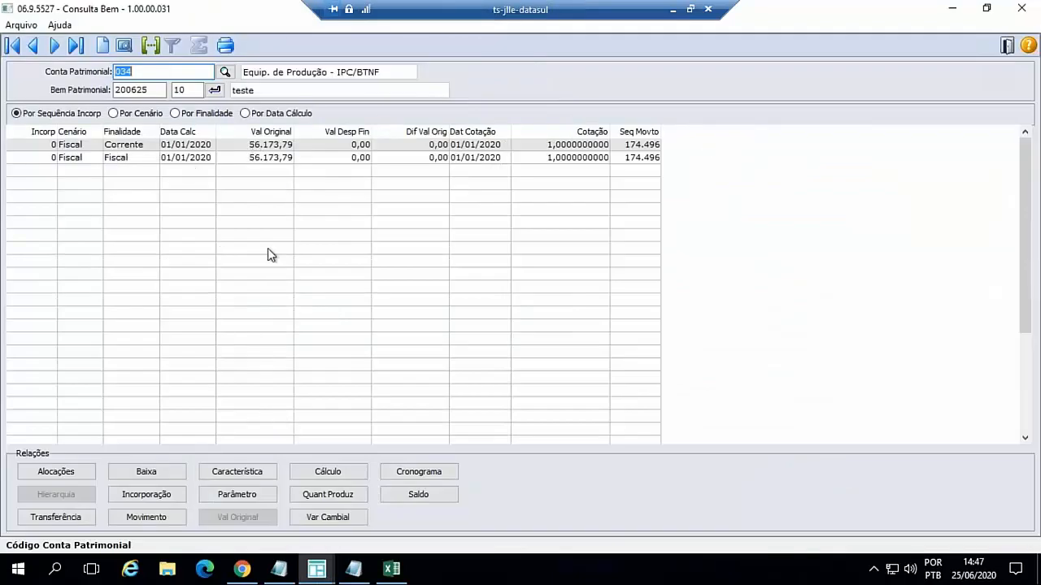
{"action": "left_click", "coordinate": [327, 472]}
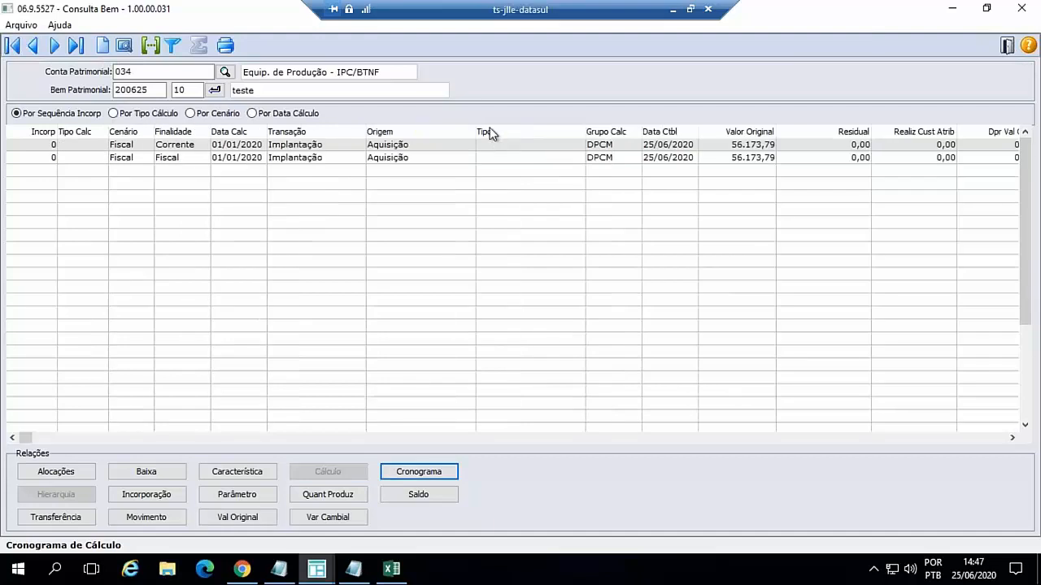
- Open the Implantação calculation record for finalidade Corrente and review its accounting entries' accounts and values
{"action": "double_click", "coordinate": [297, 150]}
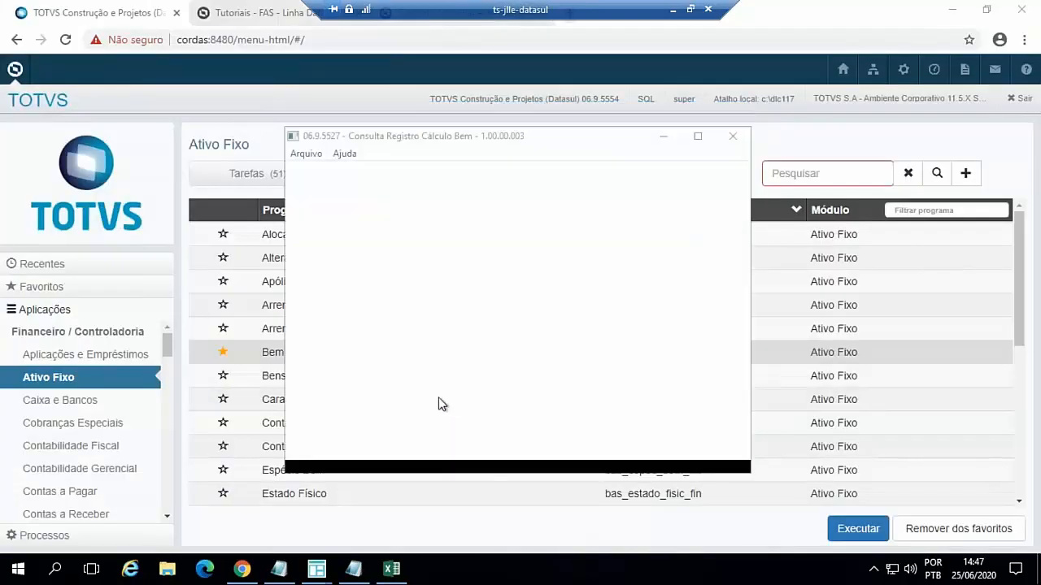
{"action": "left_click", "coordinate": [698, 137]}
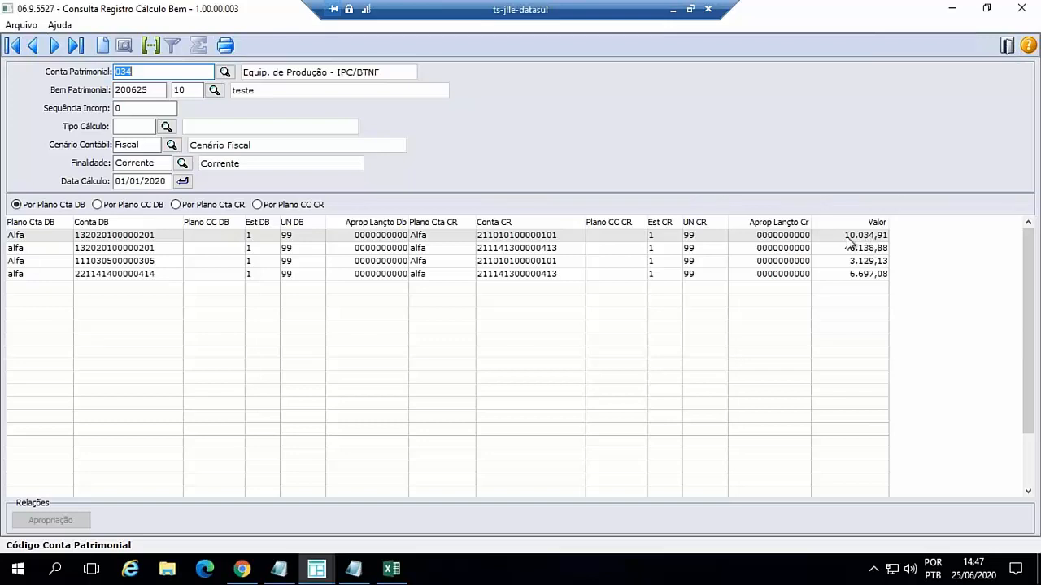
{"action": "left_click", "coordinate": [800, 238]}
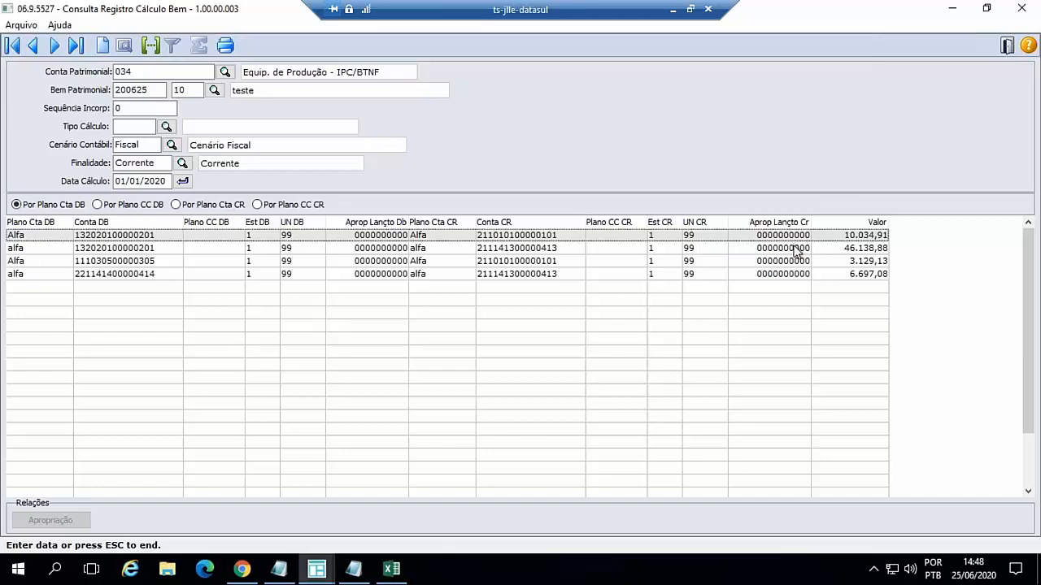
{"action": "left_click", "coordinate": [796, 251]}
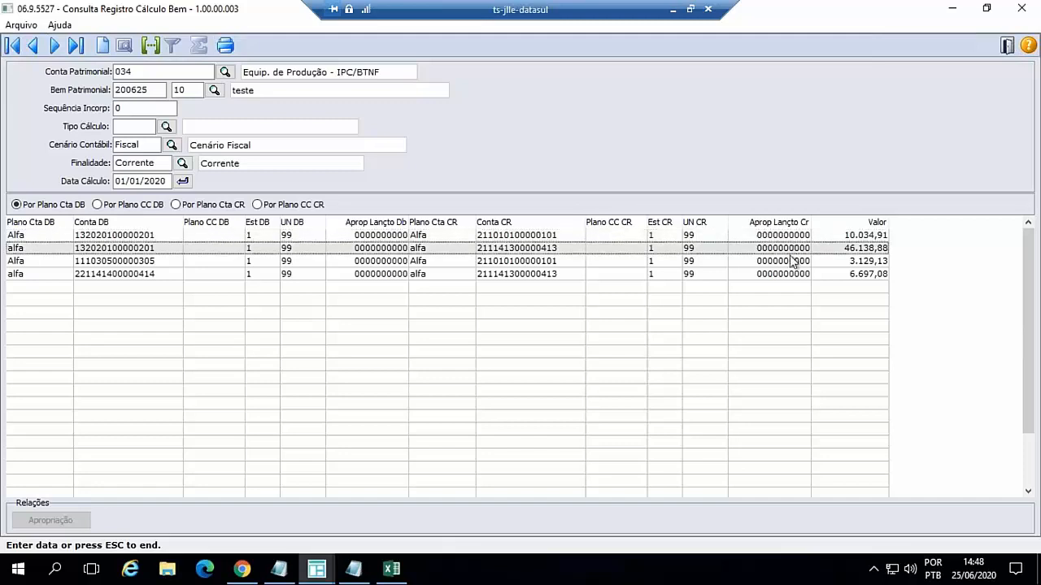
{"action": "left_click", "coordinate": [788, 264]}
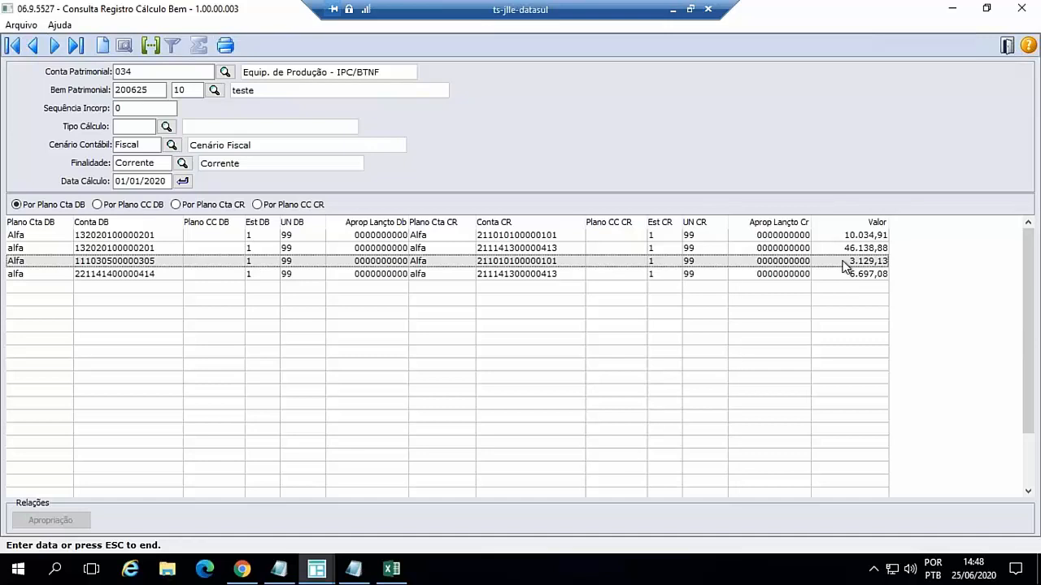
- Examine the Detalhe Apropriação Contábil of the third and fourth entries, including their Histórico Contábil, and close the detail
{"action": "double_click", "coordinate": [510, 266]}
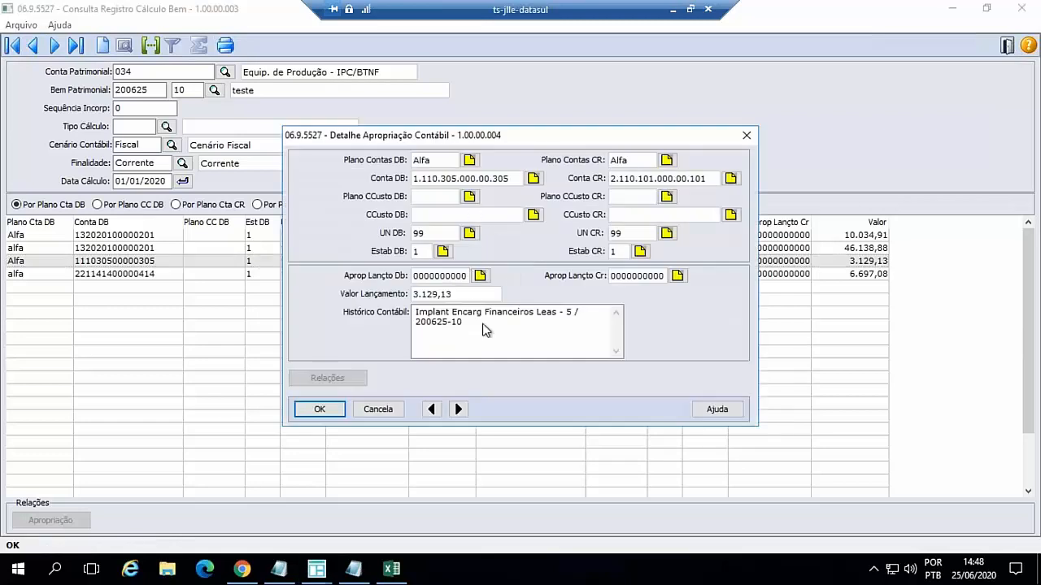
{"action": "left_click", "coordinate": [458, 410]}
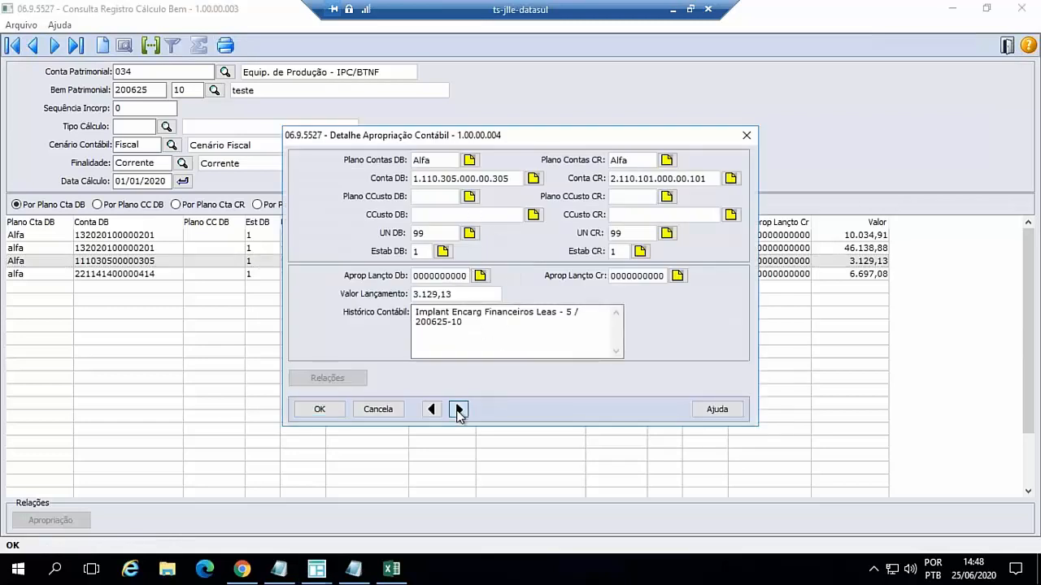
{"action": "left_click", "coordinate": [457, 410]}
{"action": "left_click", "coordinate": [458, 410]}
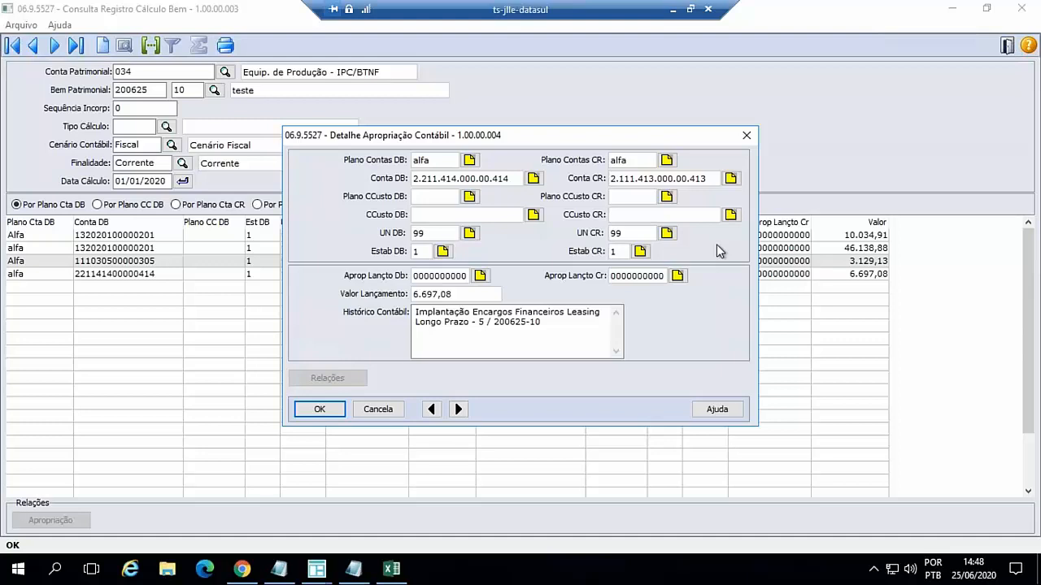
{"action": "left_click", "coordinate": [389, 409]}
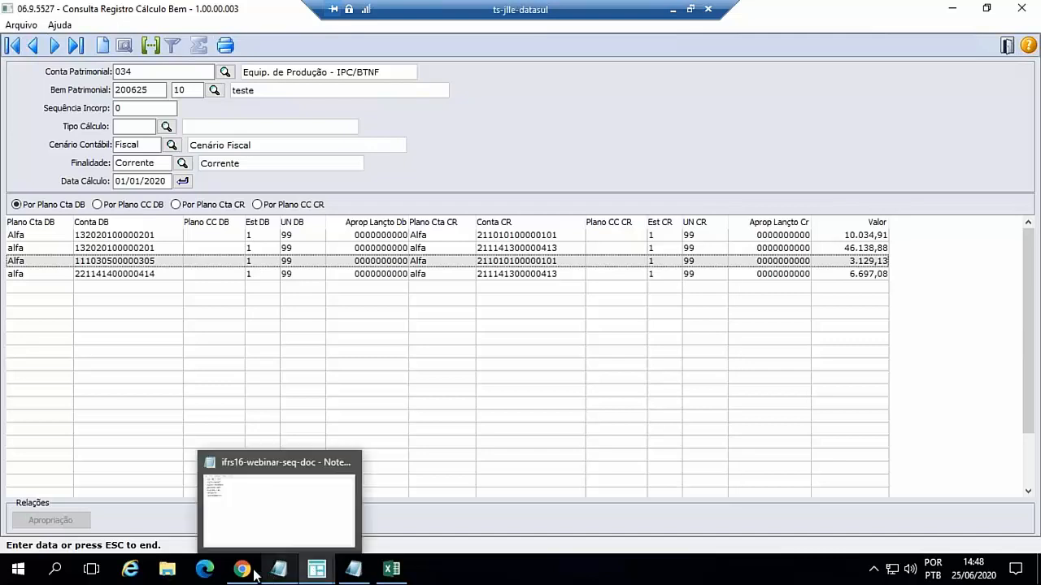
- Switch back to the Manutenção Contratos Leasing window showing contract 200625-10 of Arrendador 5
{"action": "mouse_move", "coordinate": [319, 570]}
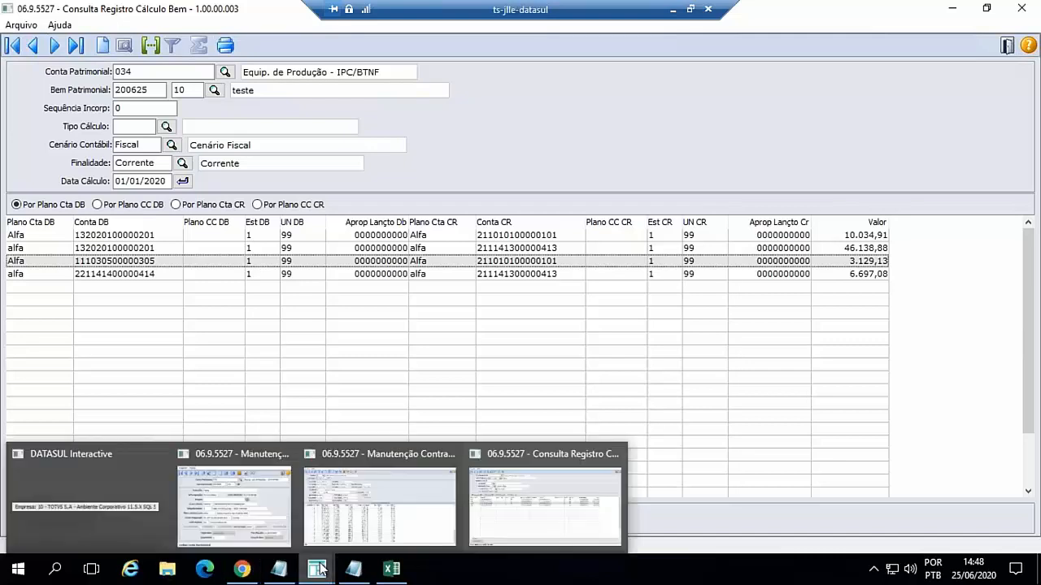
{"action": "left_click", "coordinate": [557, 455]}
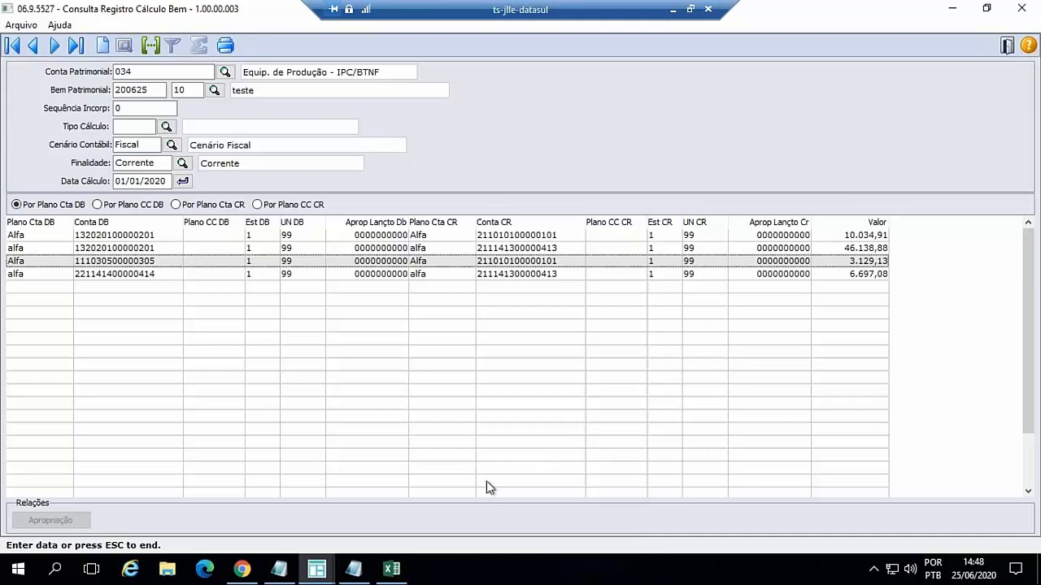
{"action": "left_click", "coordinate": [311, 573]}
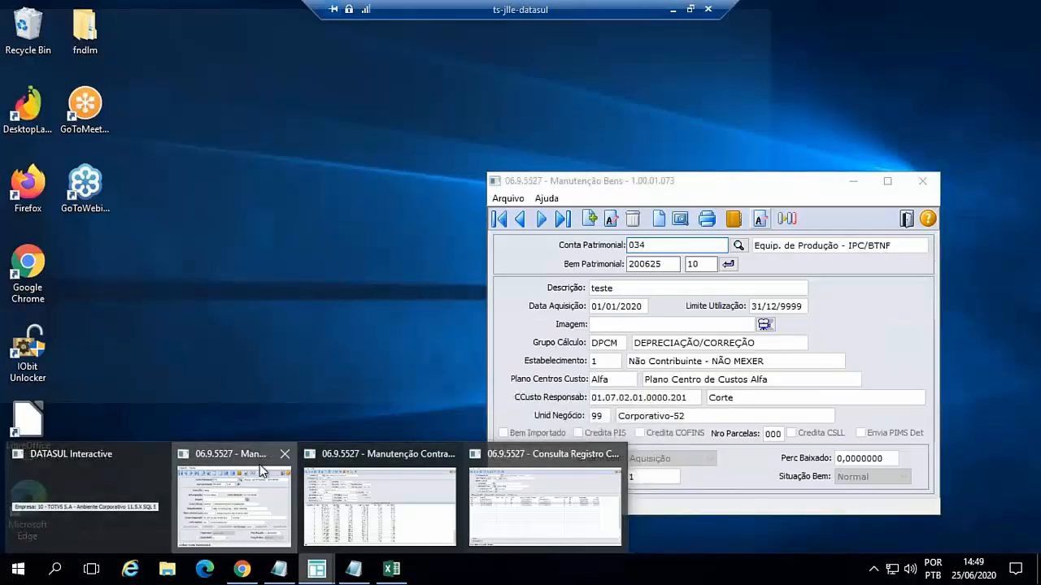
{"action": "left_click", "coordinate": [261, 470]}
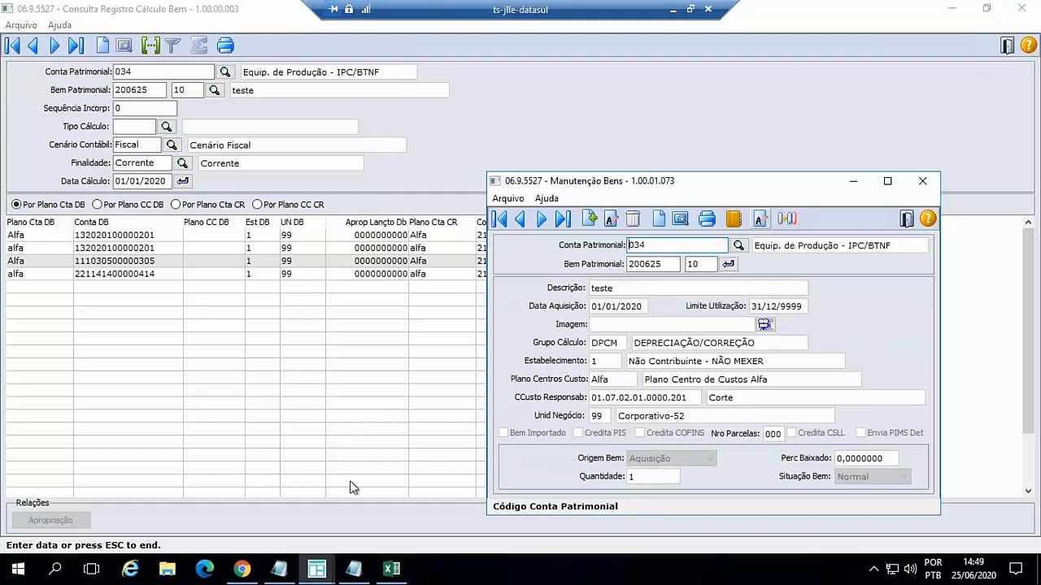
{"action": "mouse_move", "coordinate": [319, 575]}
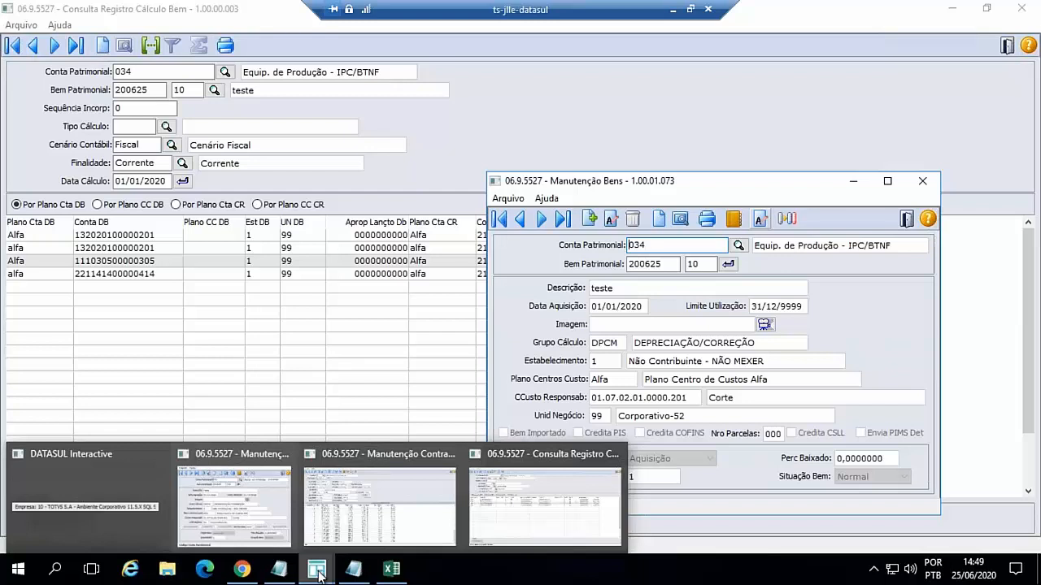
{"action": "left_click", "coordinate": [356, 498]}
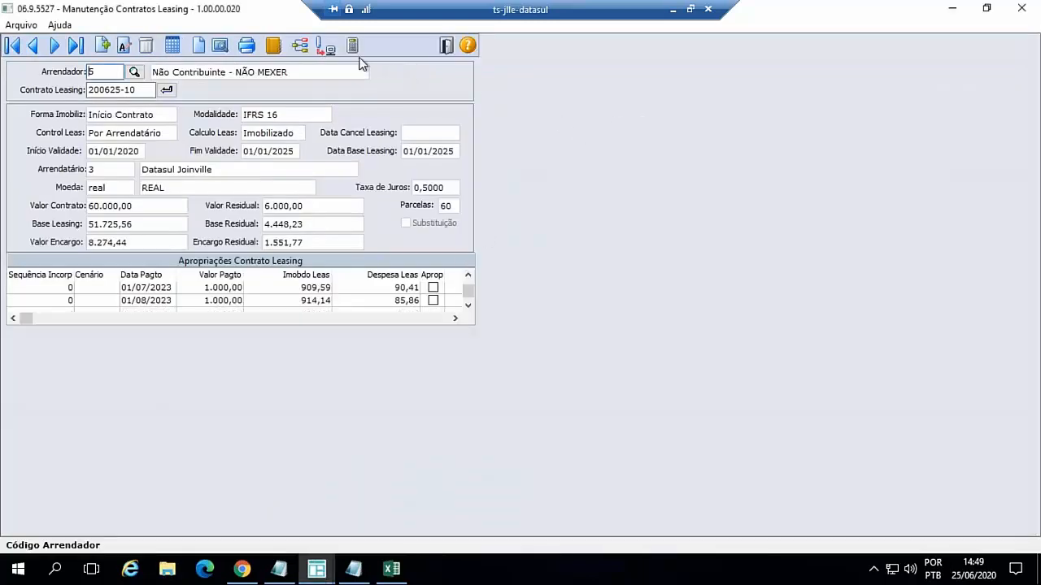
- Start generating the contract's accounts payable titles with Estabelecimento 1, Unid Negócio 99 and Tipo Fluxo 1.1.1
{"action": "left_click", "coordinate": [300, 47]}
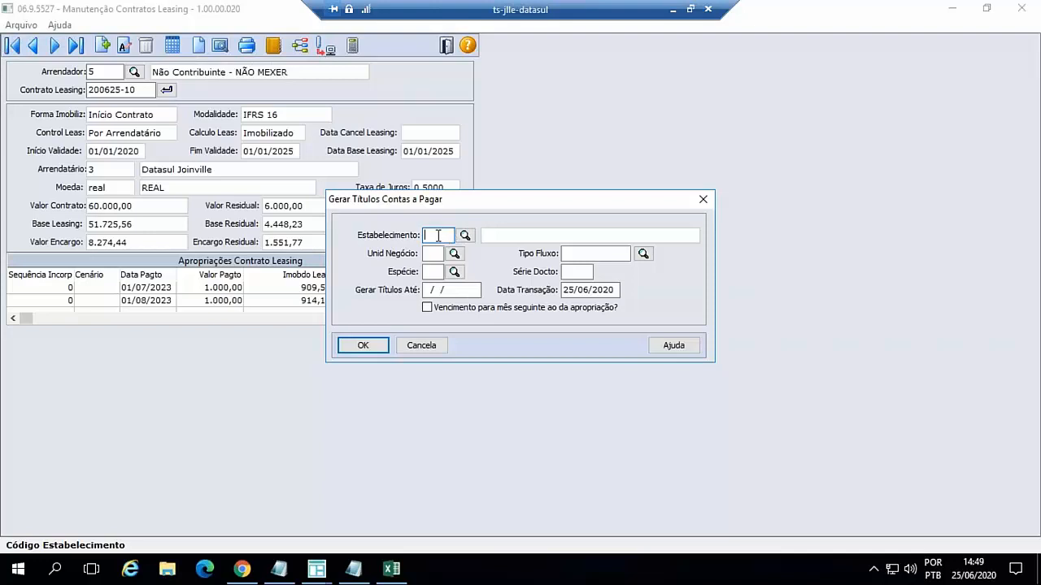
{"action": "type", "text": "1"}
{"action": "key", "text": "Tab"}
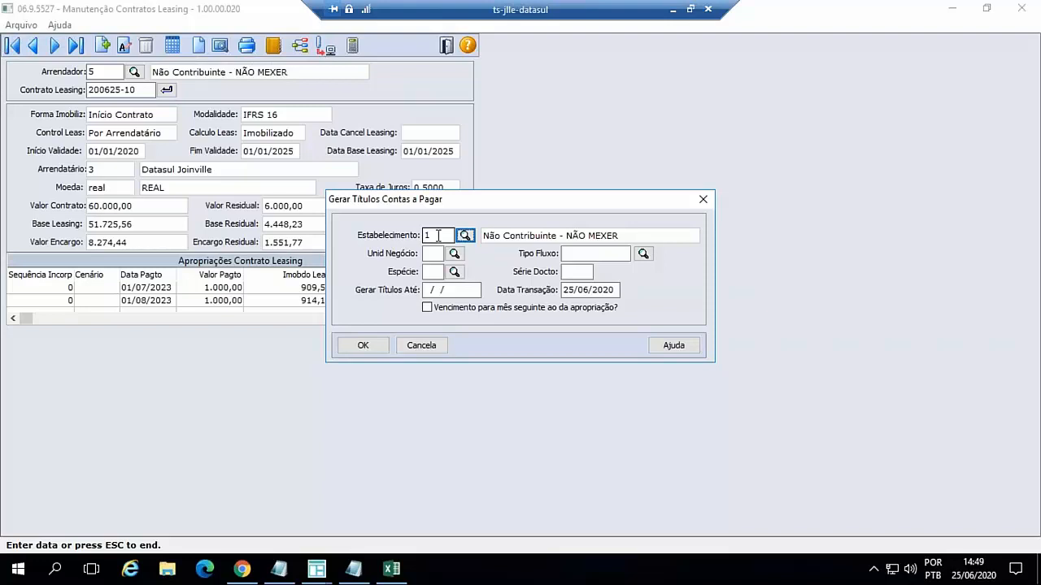
{"action": "key", "text": "Tab"}
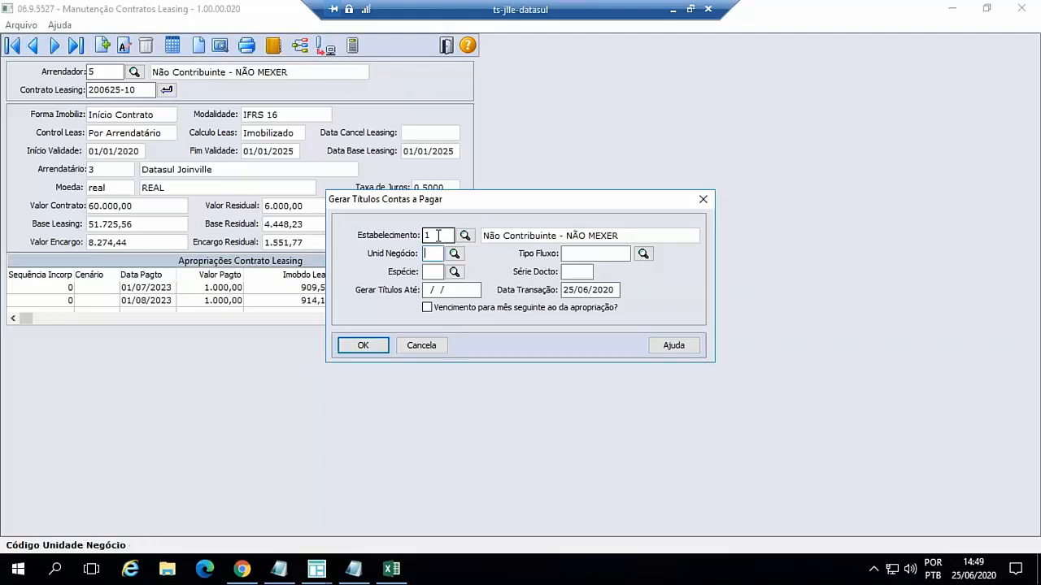
{"action": "type", "text": "99"}
{"action": "key", "text": "Tab"}
{"action": "key", "text": "Tab"}
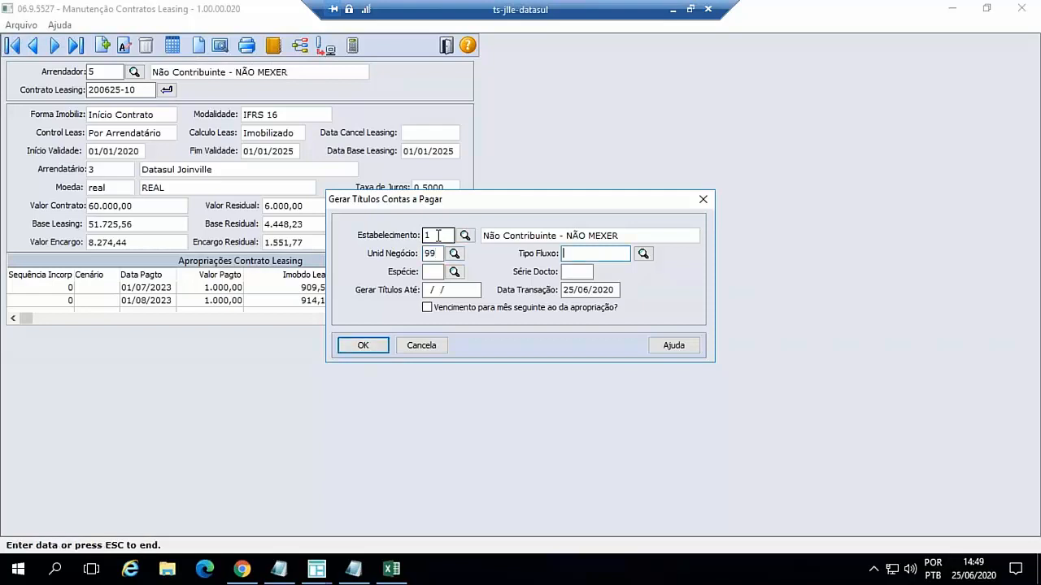
{"action": "type", "text": "1.1.1"}
{"action": "key", "text": "Tab"}
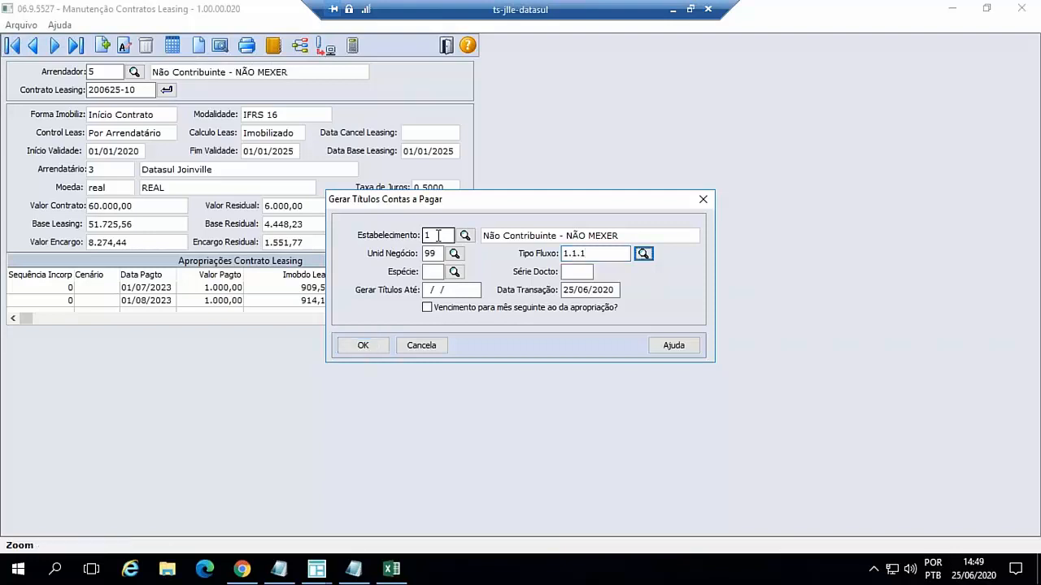
{"action": "key", "text": "Tab"}
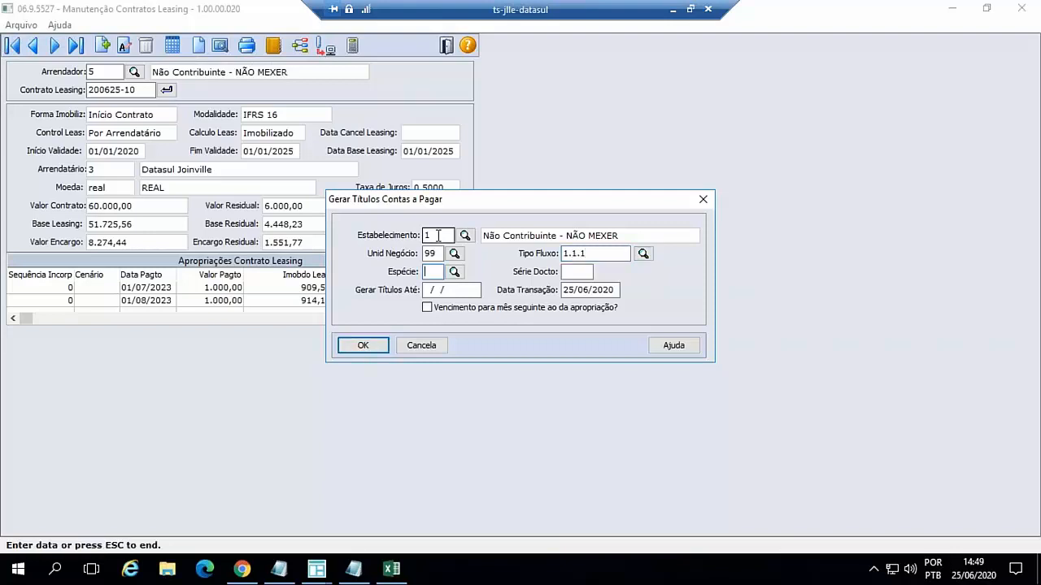
- Set the Espécie to dp and the Série Docto to un for the payable titles
{"action": "type", "text": "dp"}
{"action": "key", "text": "Tab"}
{"action": "key", "text": "Tab"}
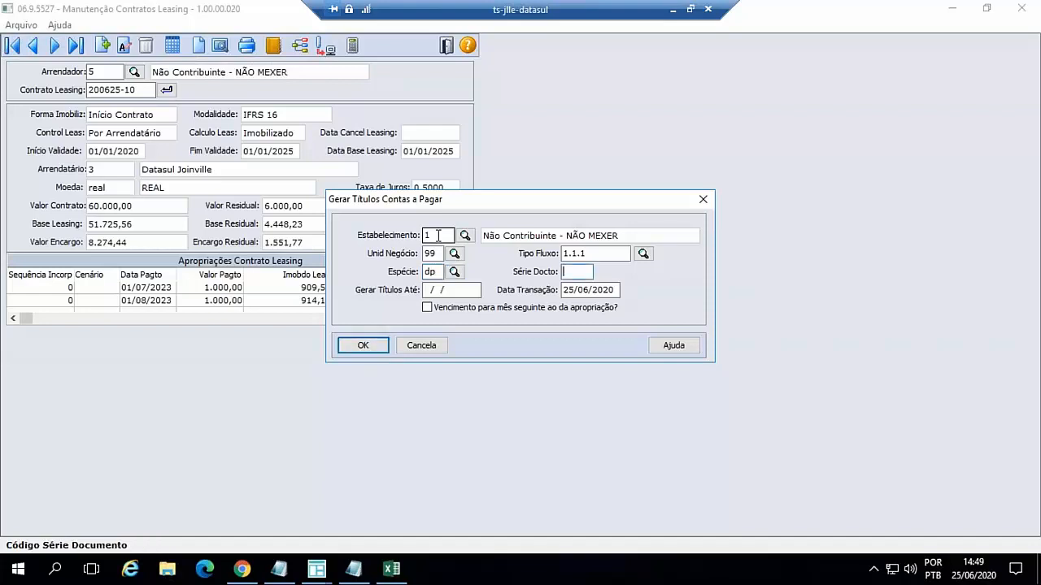
{"action": "type", "text": "un"}
{"action": "key", "text": "Tab"}
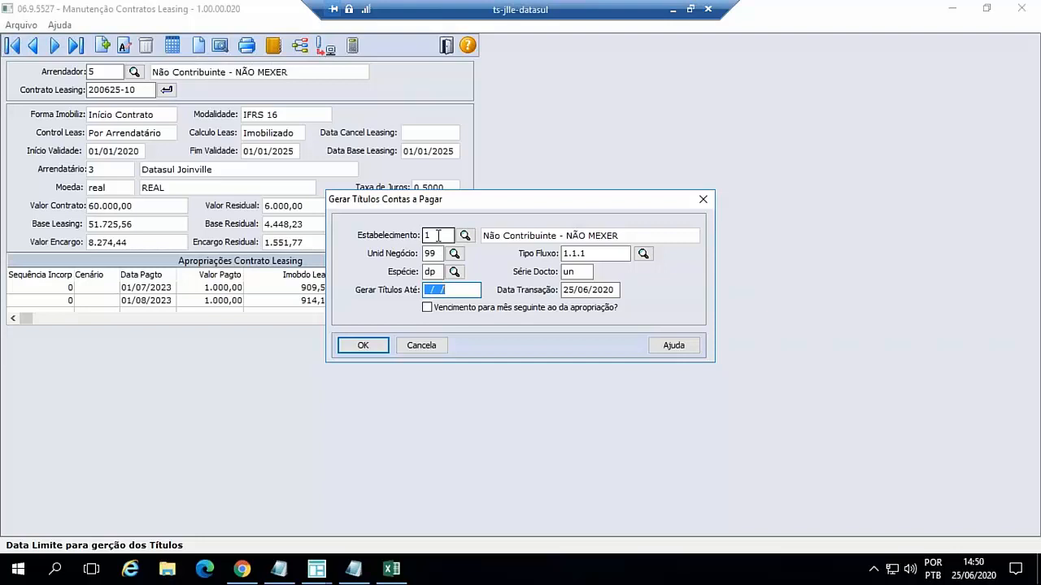
- Set Gerar Títulos Até to 01/06/2020 and Data Transação to 01/02/2020, and move the dialog clear of the contract data
{"action": "type", "text": "01062020"}
{"action": "key", "text": "Tab"}
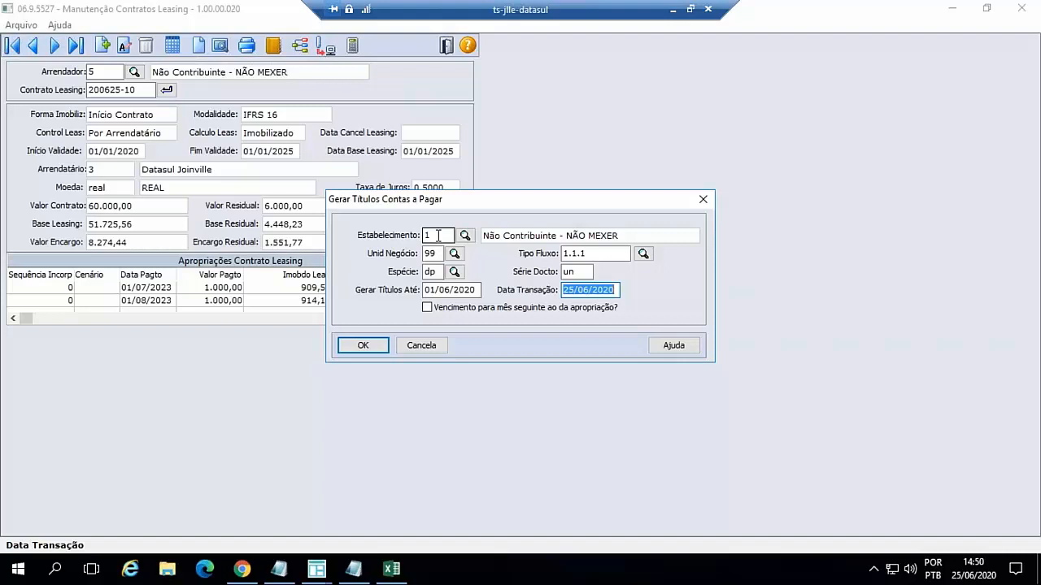
{"action": "type", "text": "01022020"}
{"action": "key", "text": "Tab"}
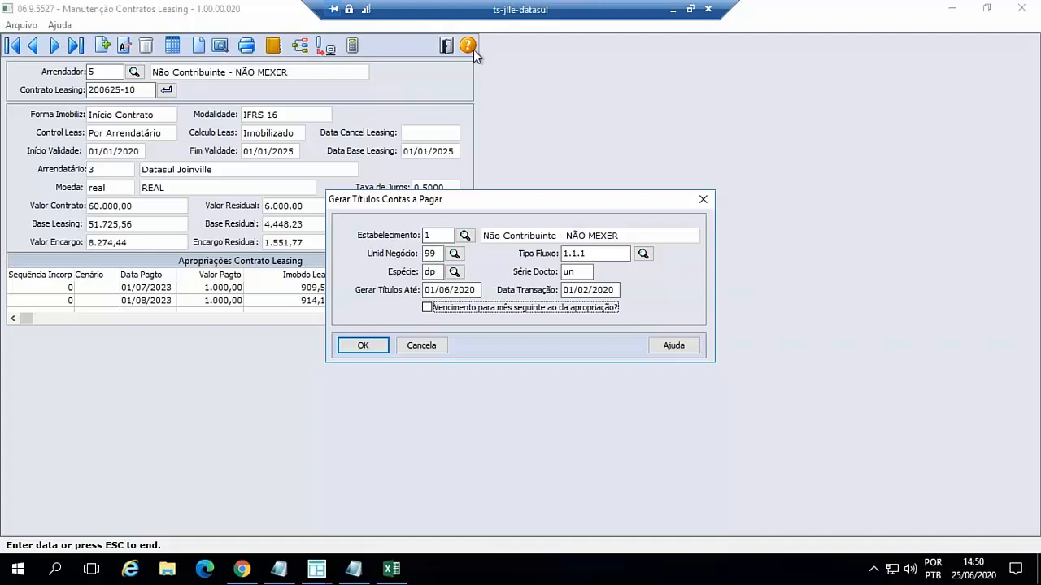
{"action": "left_click_drag", "start_coordinate": [553, 213], "coordinate": [615, 135]}
{"action": "left_click_drag", "start_coordinate": [612, 171], "coordinate": [613, 177]}
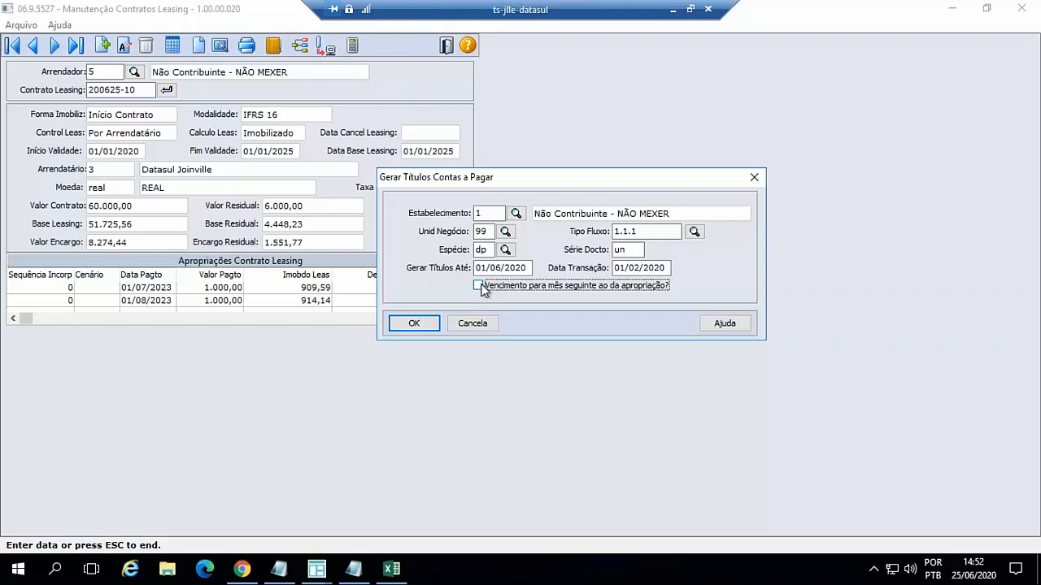
- Generate the contract's payable titles and copy the title code 200625-10 from the generated titles report
{"action": "left_click", "coordinate": [418, 323]}
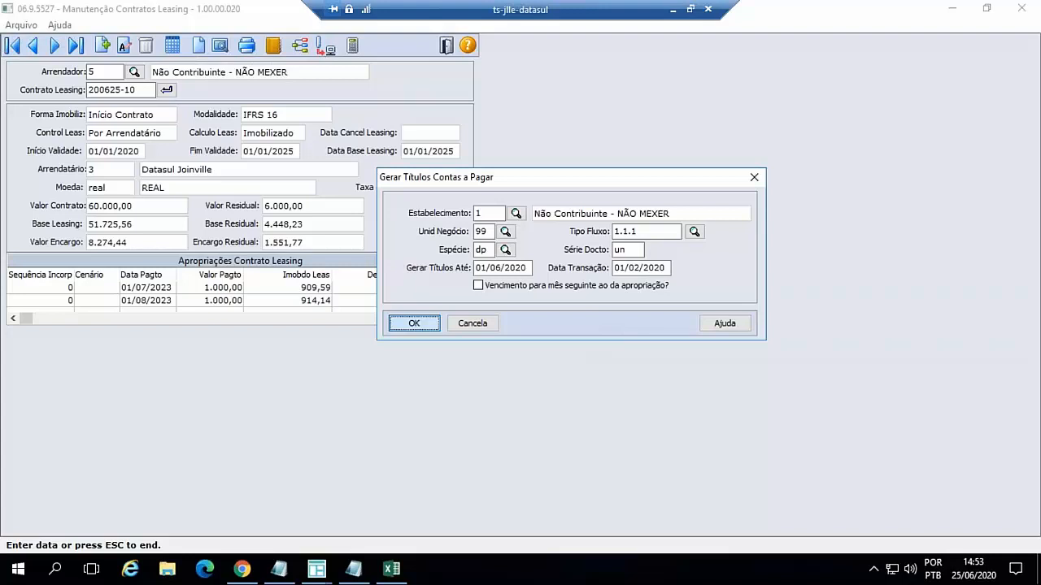
{"action": "key", "text": "Return"}
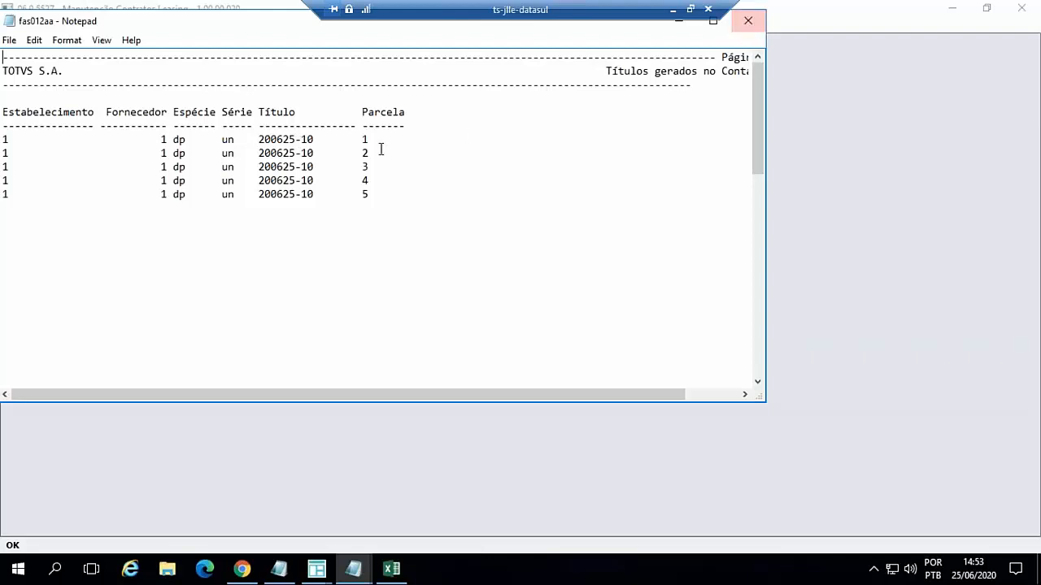
{"action": "left_click_drag", "start_coordinate": [260, 139], "coordinate": [317, 139]}
{"action": "key", "text": "ctrl+c"}
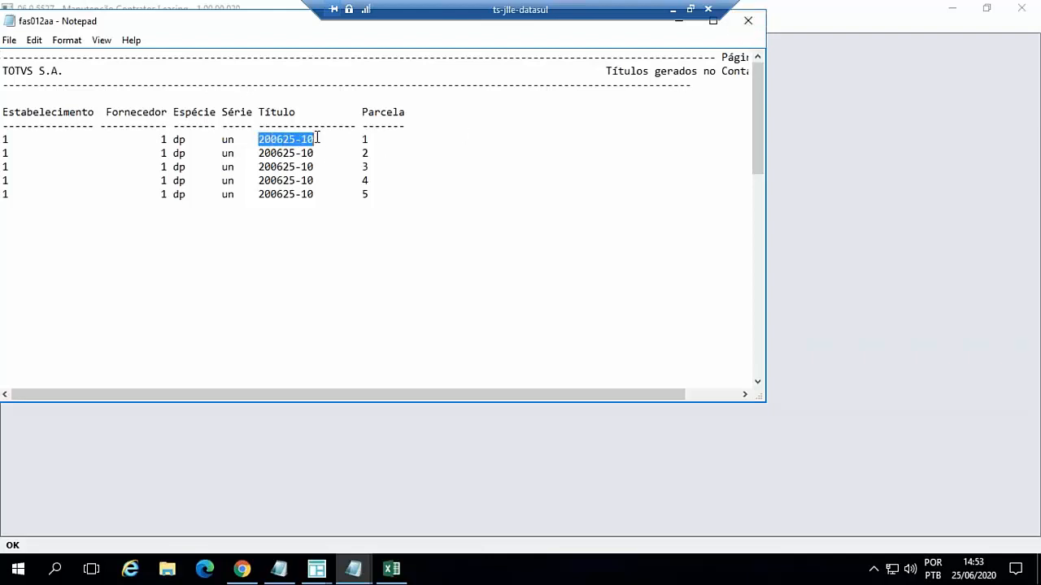
{"action": "left_click", "coordinate": [678, 21]}
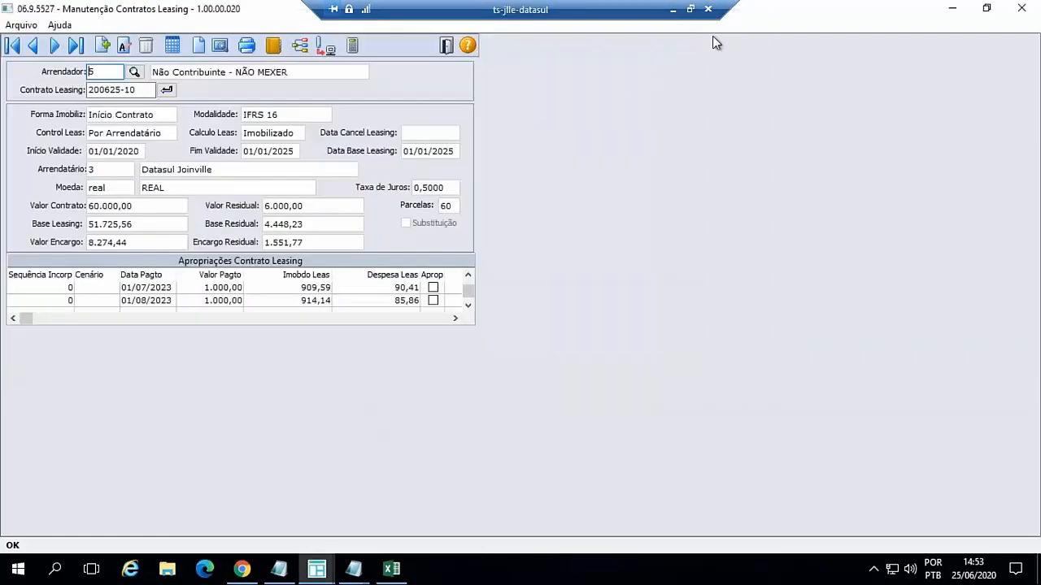
- Find program apb222aa in the main menu and open the Título do Contas a Pagar query
{"action": "left_click", "coordinate": [952, 9]}
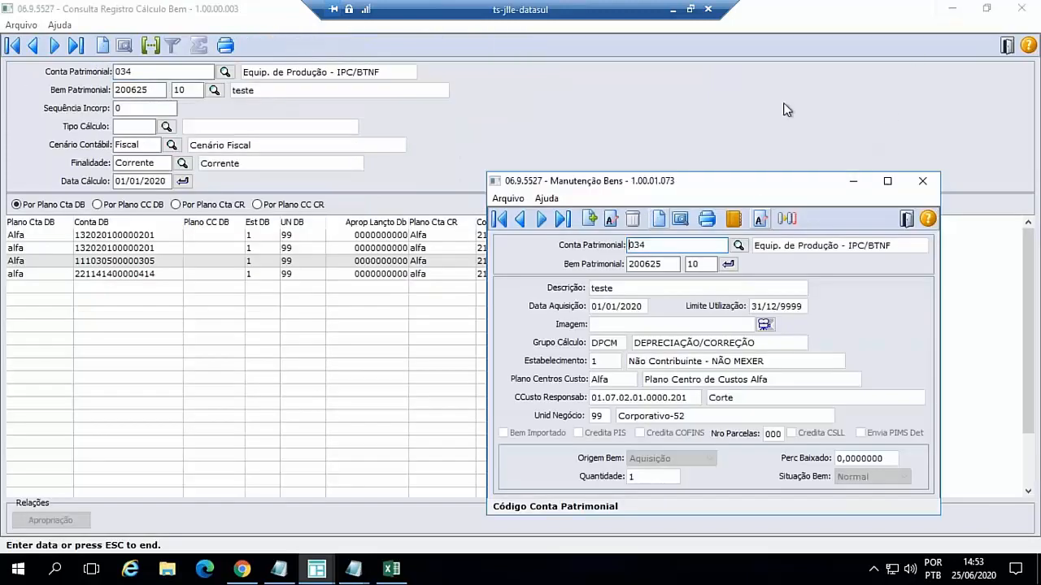
{"action": "left_click", "coordinate": [952, 9]}
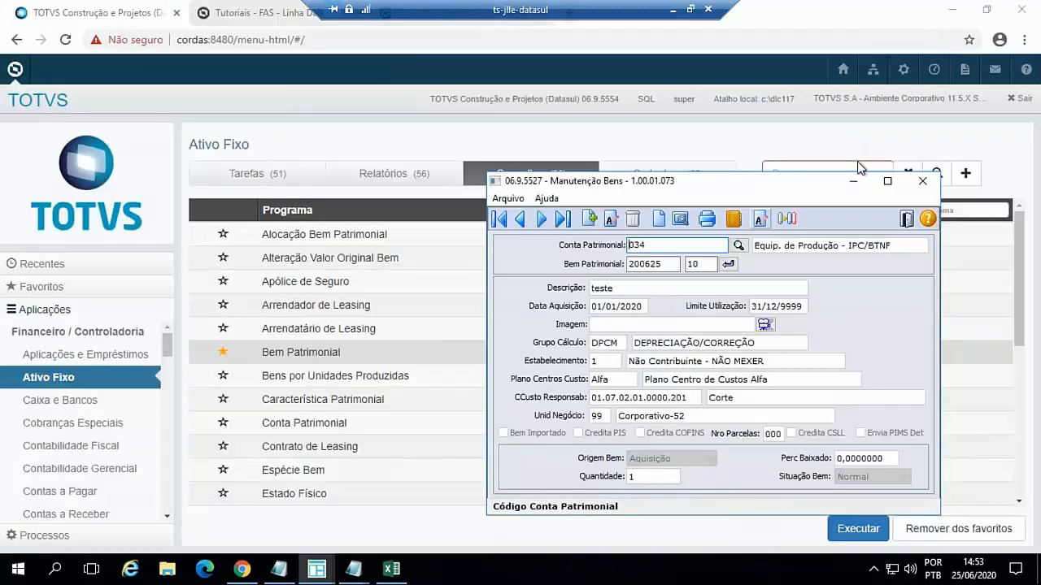
{"action": "left_click", "coordinate": [855, 182]}
{"action": "left_click", "coordinate": [772, 172]}
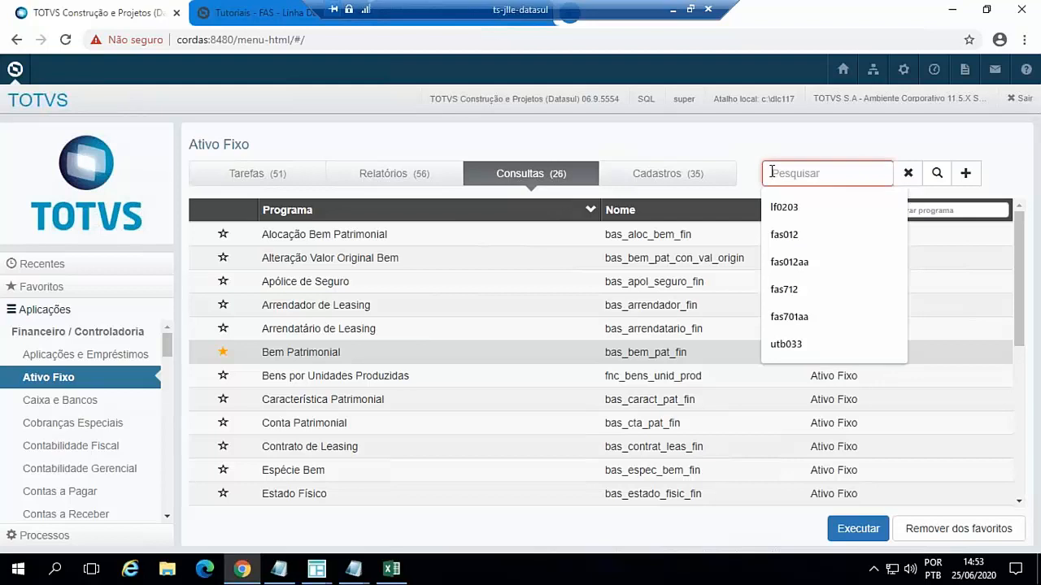
{"action": "type", "text": "apb222"}
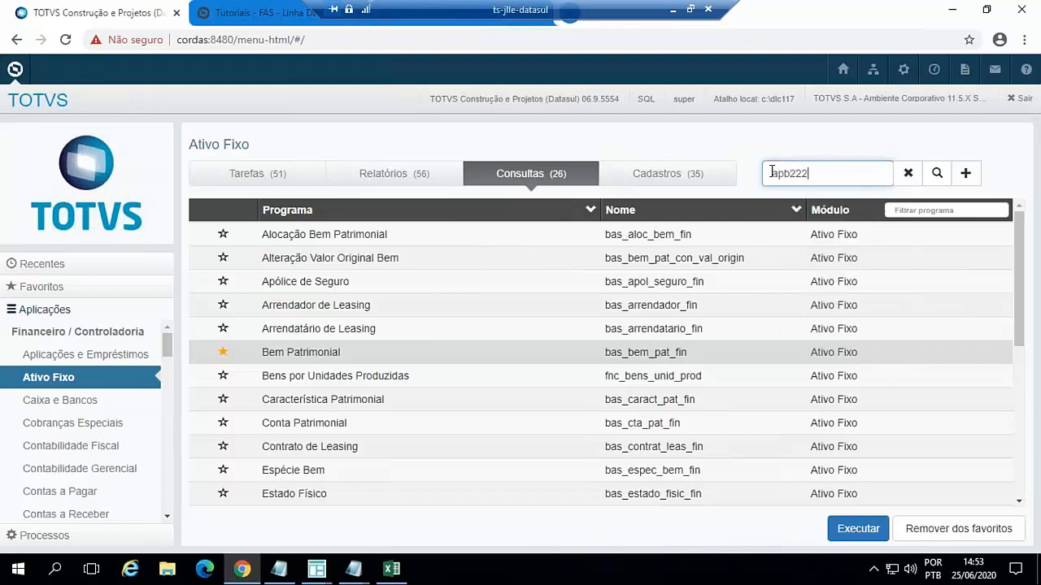
{"action": "type", "text": "aa"}
{"action": "key", "text": "Return"}
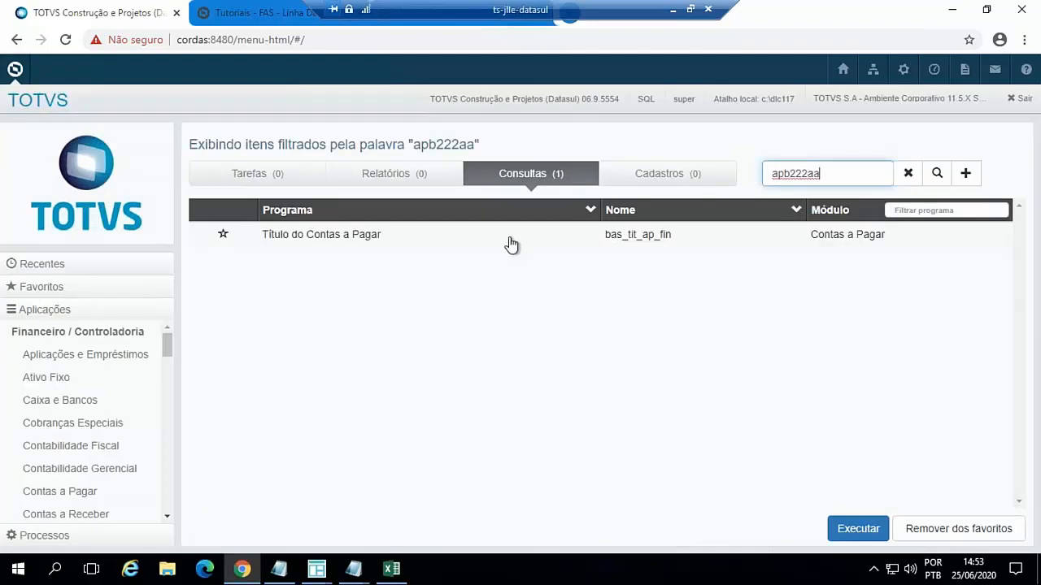
{"action": "double_click", "coordinate": [361, 236]}
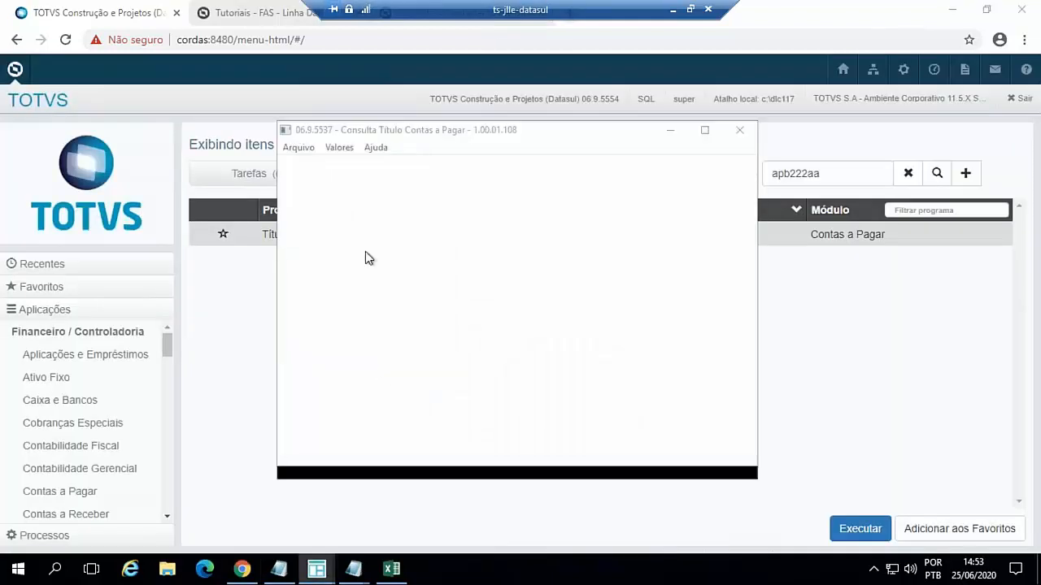
- Check the generated titles report for the title's Espécie, Série and Parcela, and shift the title query window aside
{"action": "mouse_move", "coordinate": [353, 568]}
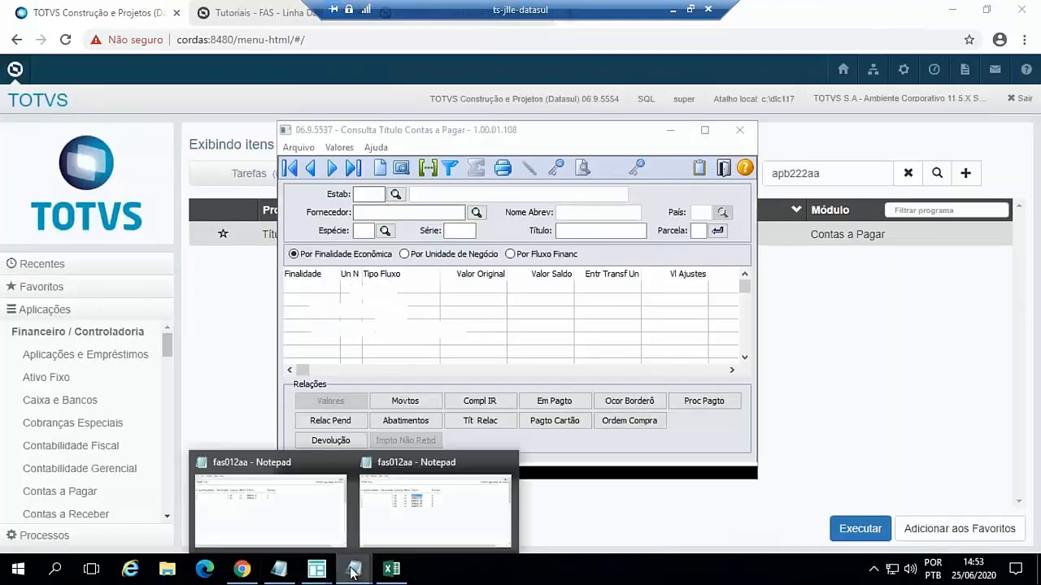
{"action": "left_click", "coordinate": [422, 535]}
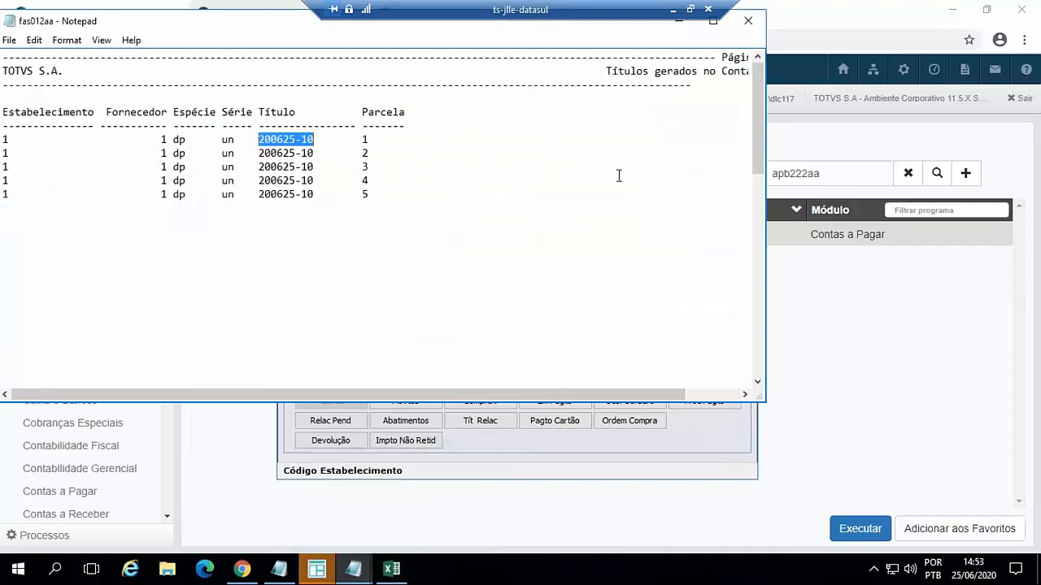
{"action": "left_click", "coordinate": [681, 22]}
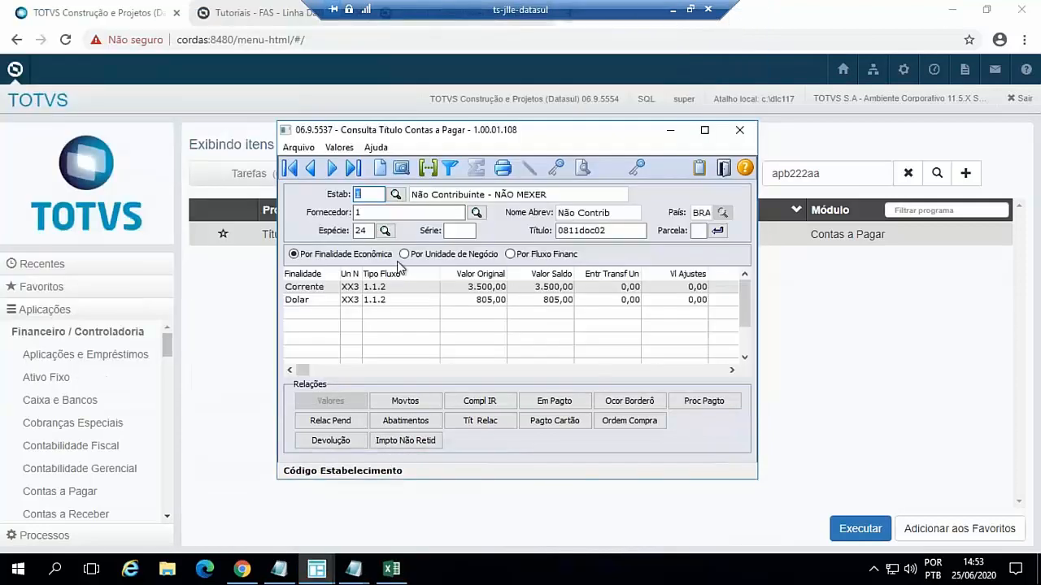
{"action": "left_click_drag", "start_coordinate": [533, 130], "coordinate": [590, 145]}
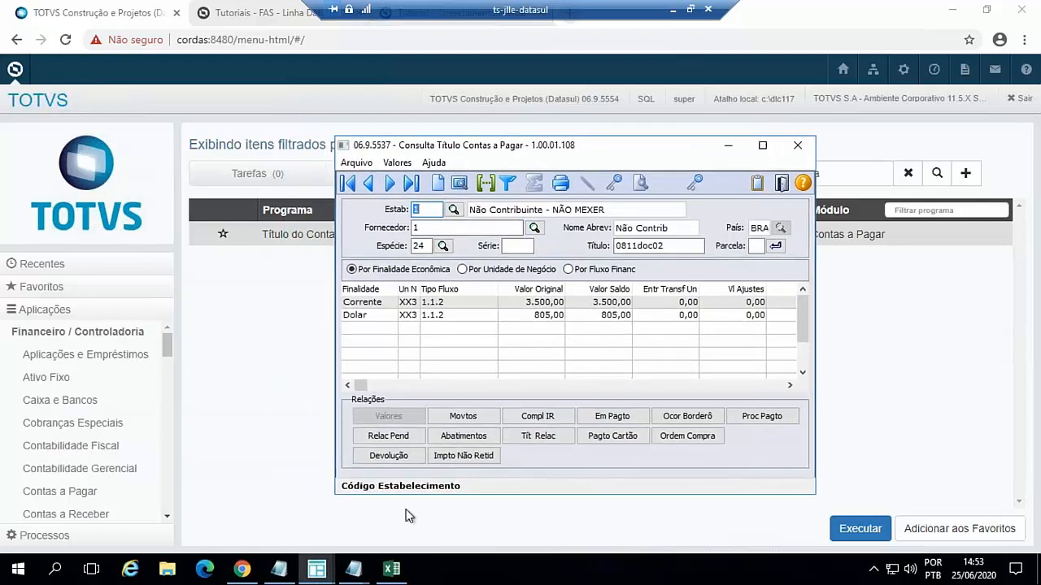
{"action": "left_click", "coordinate": [353, 569]}
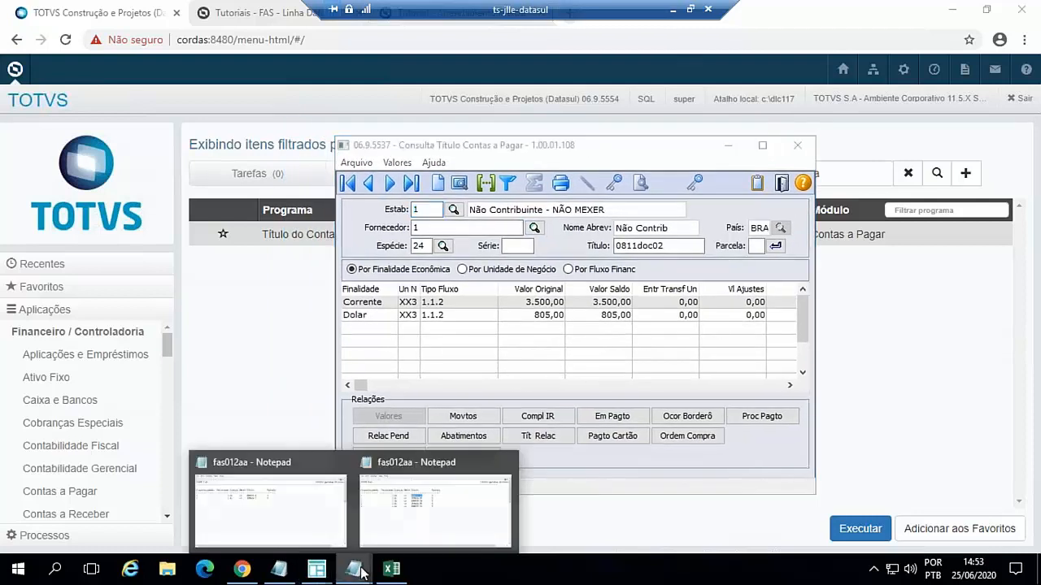
{"action": "left_click", "coordinate": [398, 523]}
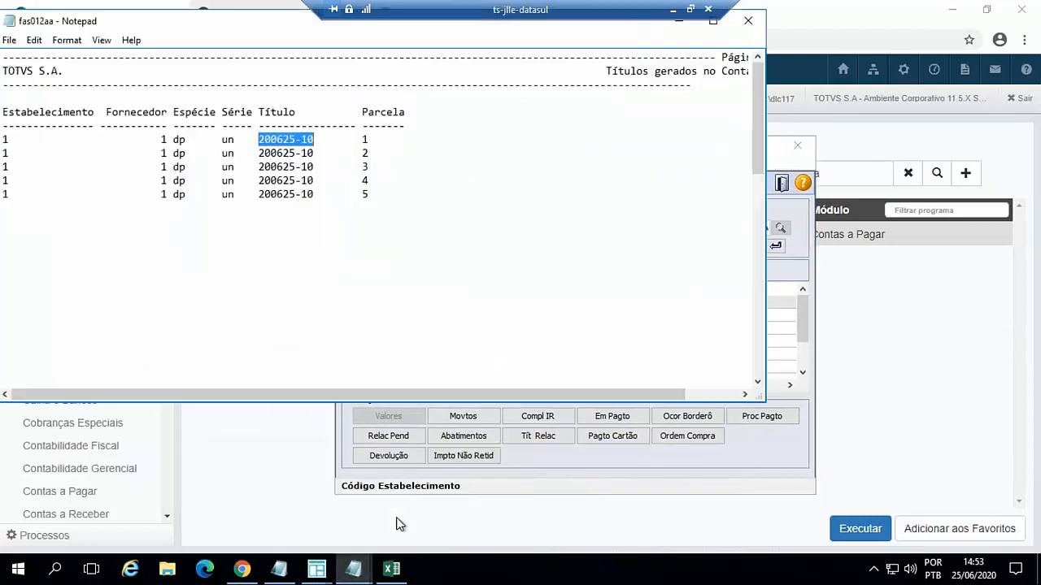
{"action": "left_click", "coordinate": [680, 29]}
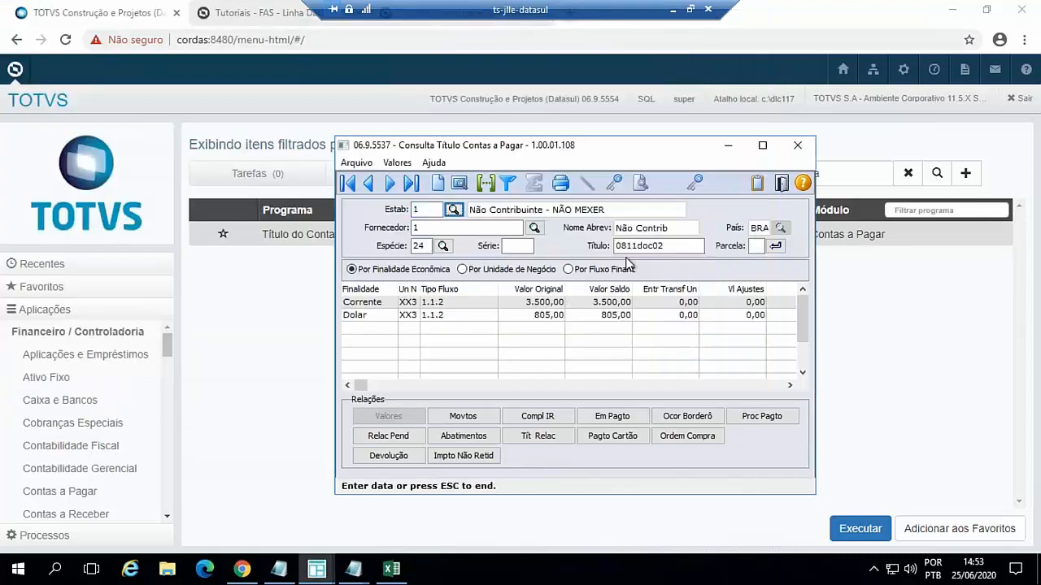
- Consult the payable title with Espécie dp, Série un, Título 200625-10 and Parcela 1, and display its movements
{"action": "key", "text": "Tab"}
{"action": "key", "text": "Tab"}
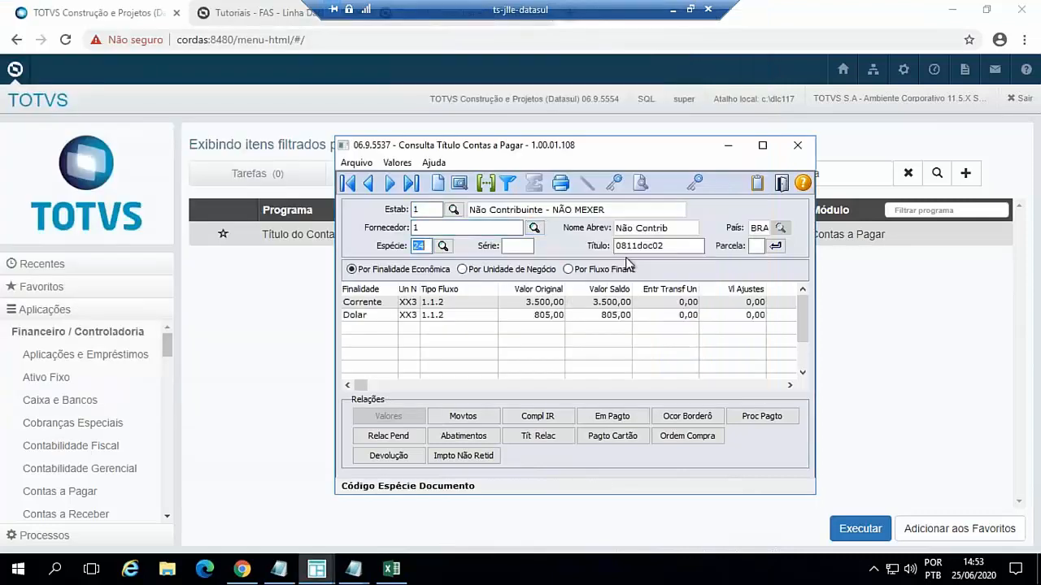
{"action": "type", "text": "dp"}
{"action": "key", "text": "Tab"}
{"action": "type", "text": "un"}
{"action": "key", "text": "Tab"}
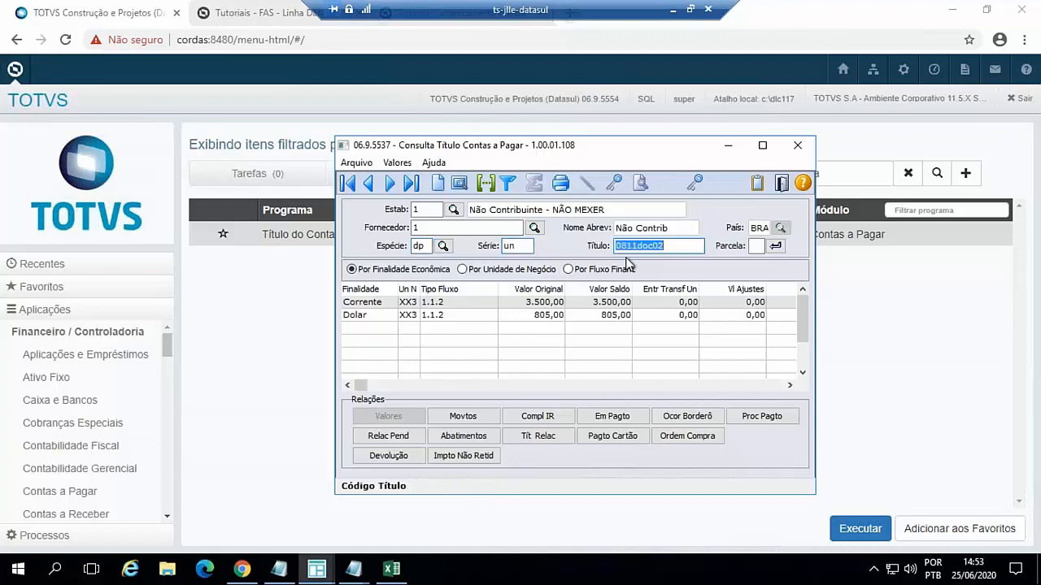
{"action": "key", "text": "ctrl+v"}
{"action": "key", "text": "Tab"}
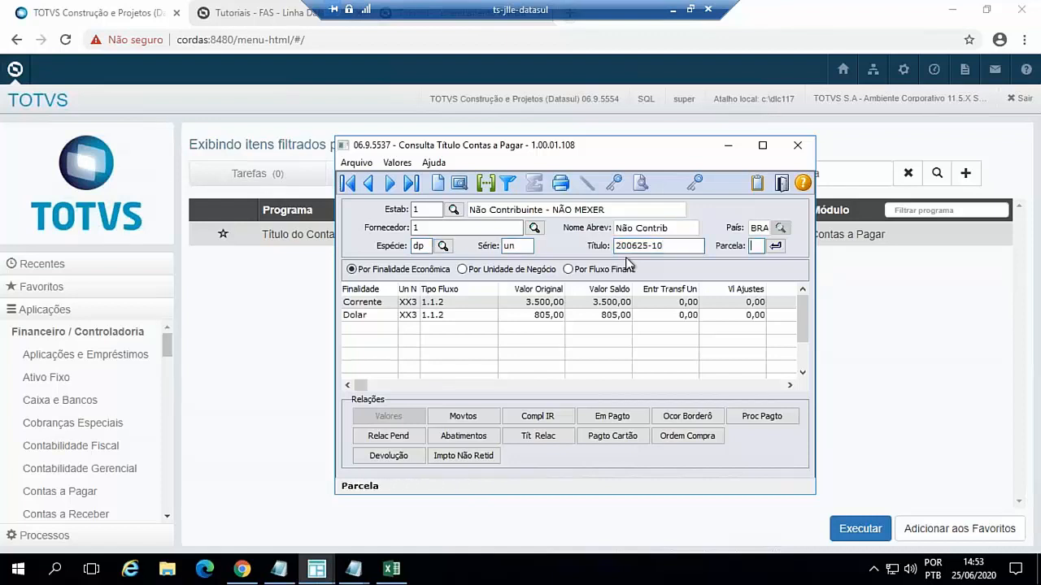
{"action": "type", "text": "1"}
{"action": "key", "text": "Tab"}
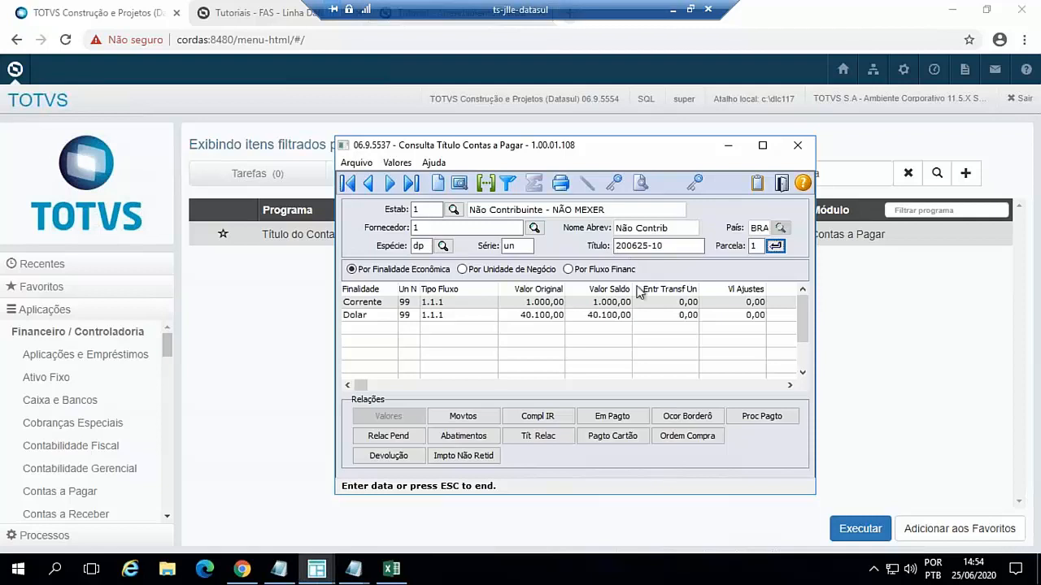
{"action": "left_click", "coordinate": [492, 420]}
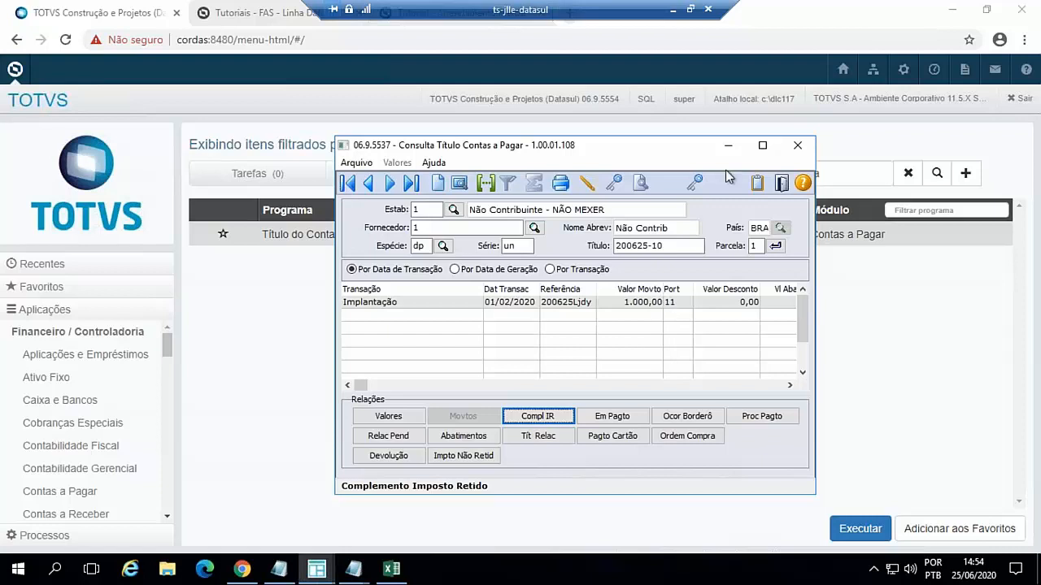
- Return to the Ativo Fixo module's tasks and open the Calcular Apropriação Leasing program
{"action": "left_click", "coordinate": [728, 147]}
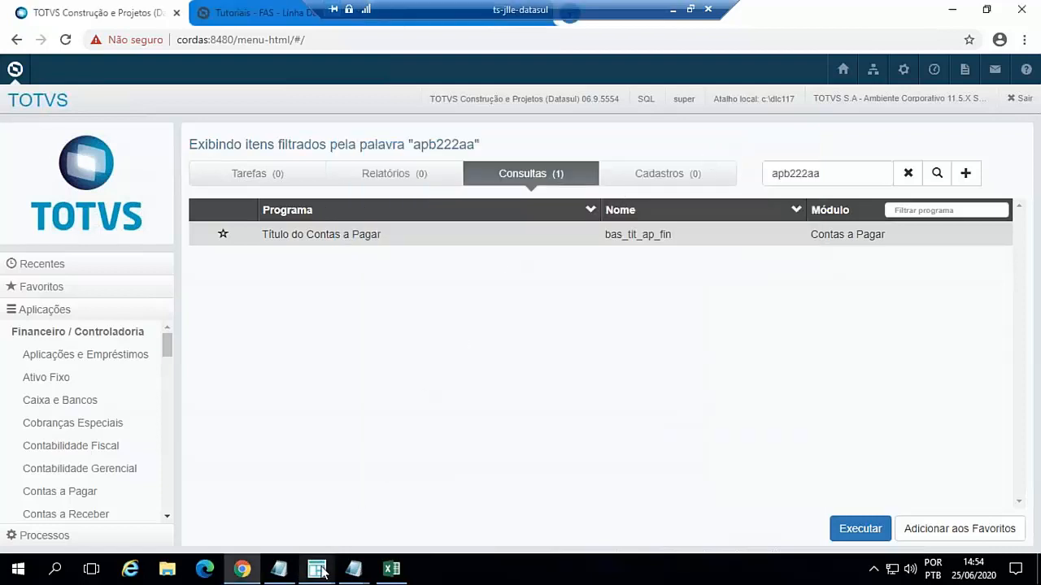
{"action": "mouse_move", "coordinate": [320, 571]}
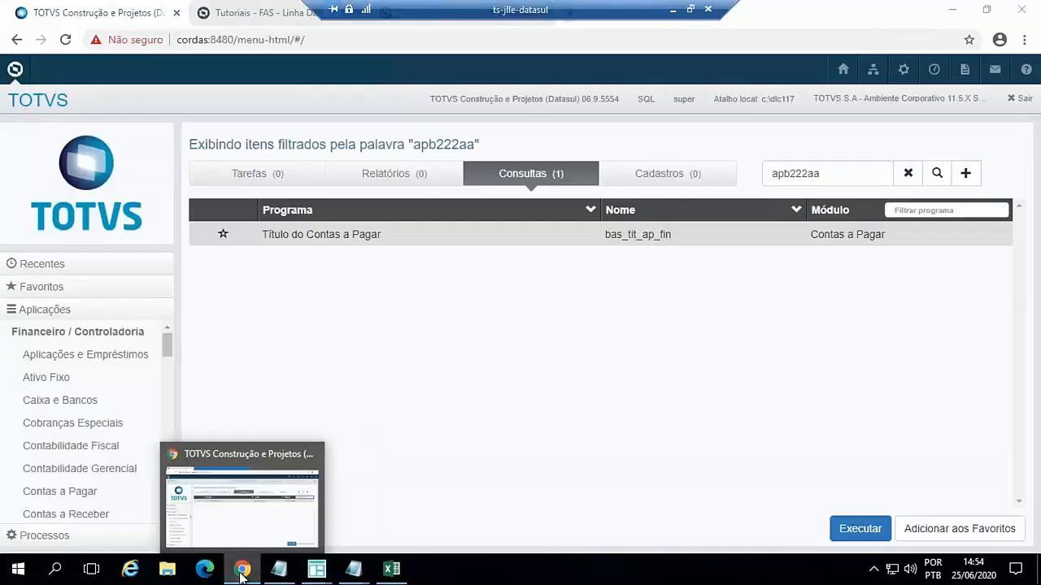
{"action": "left_click", "coordinate": [241, 575]}
{"action": "left_click", "coordinate": [240, 575]}
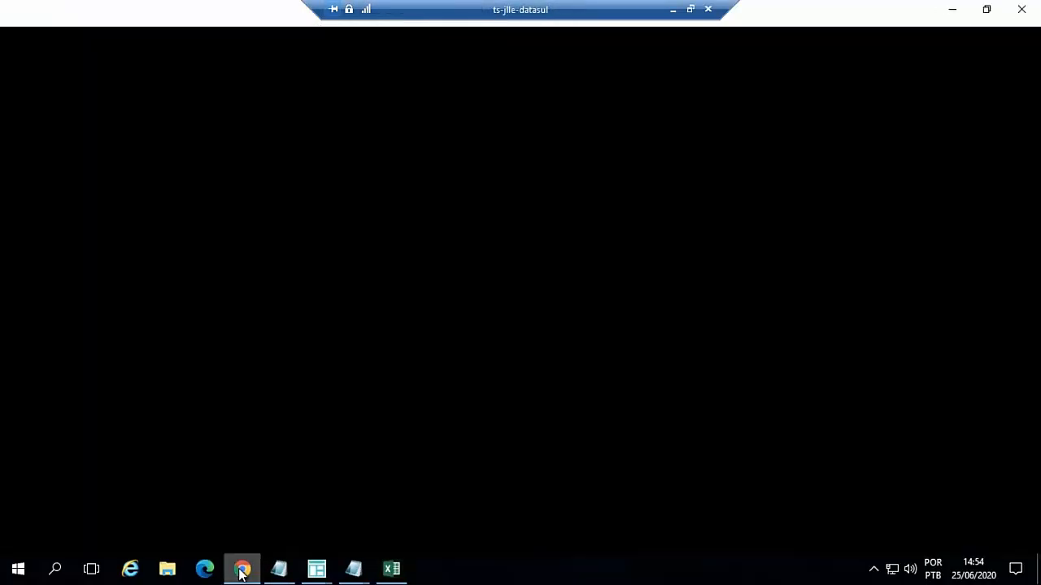
{"action": "left_click", "coordinate": [64, 382]}
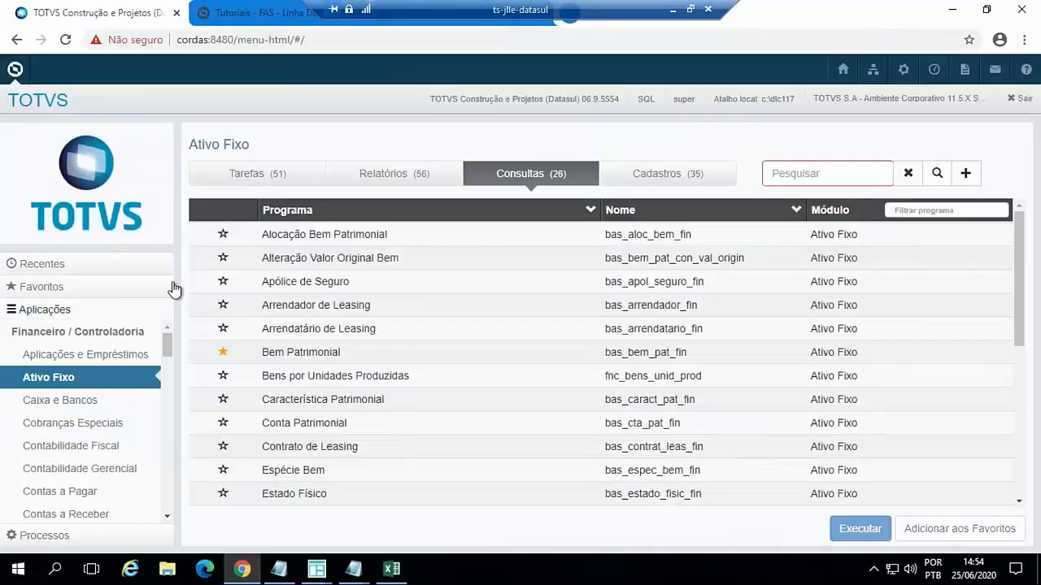
{"action": "left_click", "coordinate": [258, 180]}
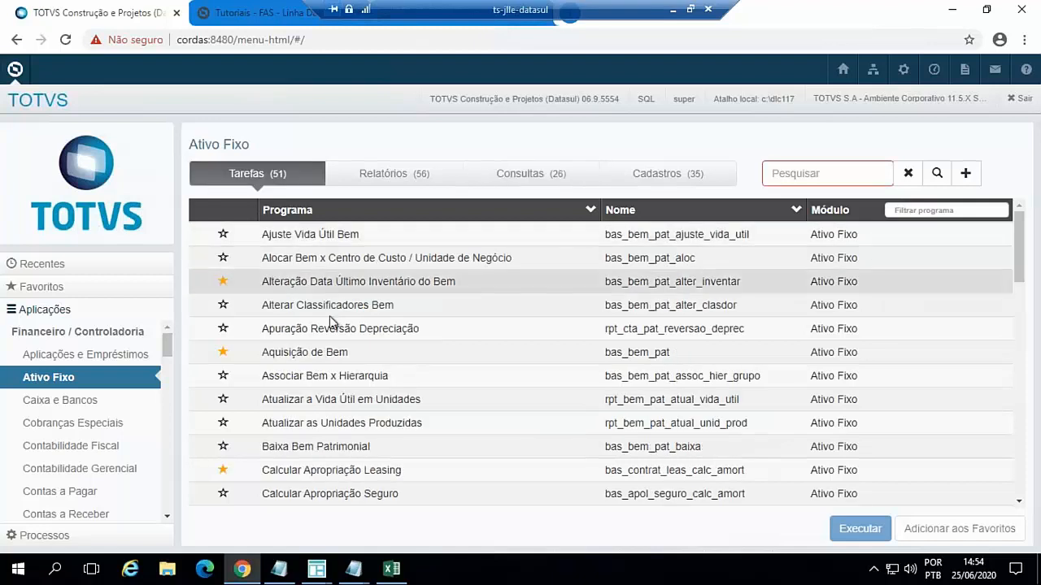
{"action": "double_click", "coordinate": [337, 473]}
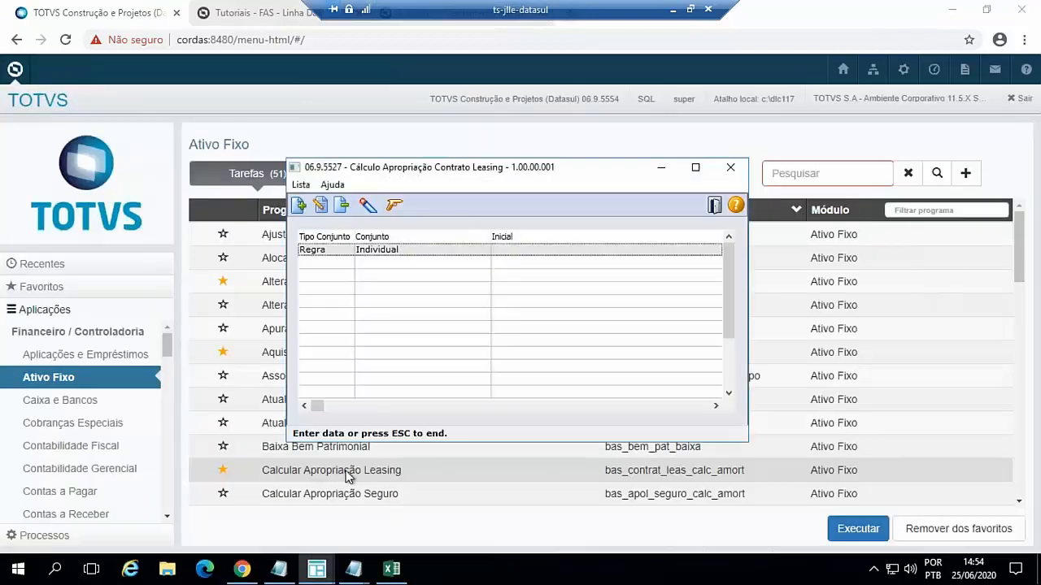
- Set the Individual rule to Contrato Leasing 200625-10 and Data Fim Cálculo 01/02/2020, and run the appropriation calculation on-line
{"action": "left_click", "coordinate": [320, 209]}
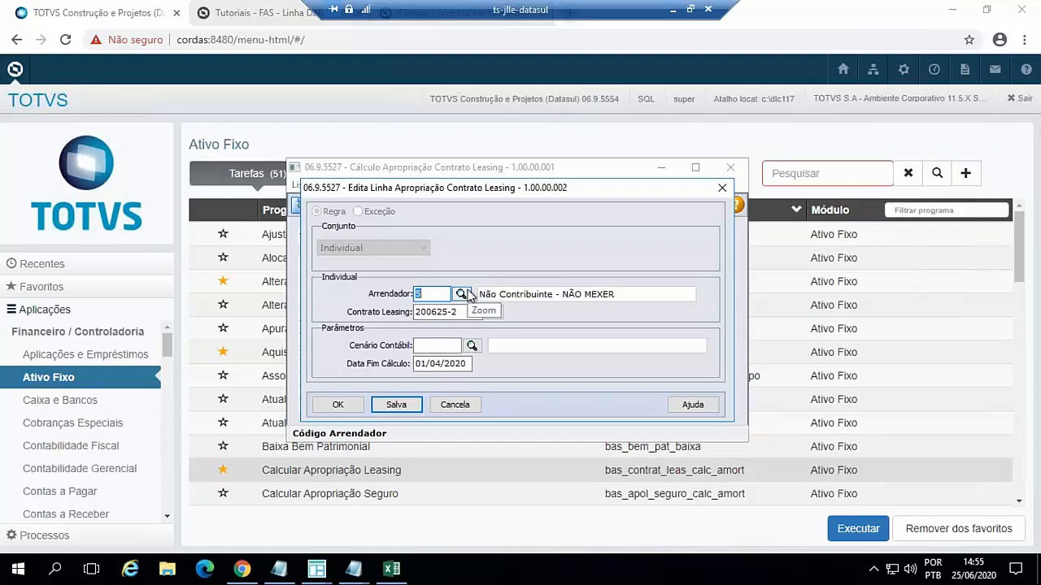
{"action": "key", "text": "Tab"}
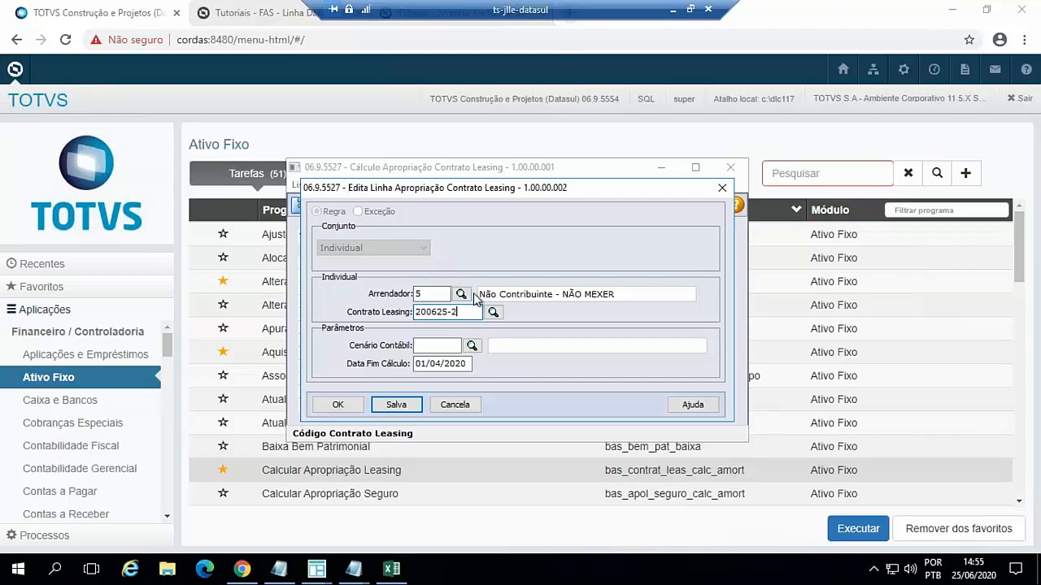
{"action": "key", "text": "Tab"}
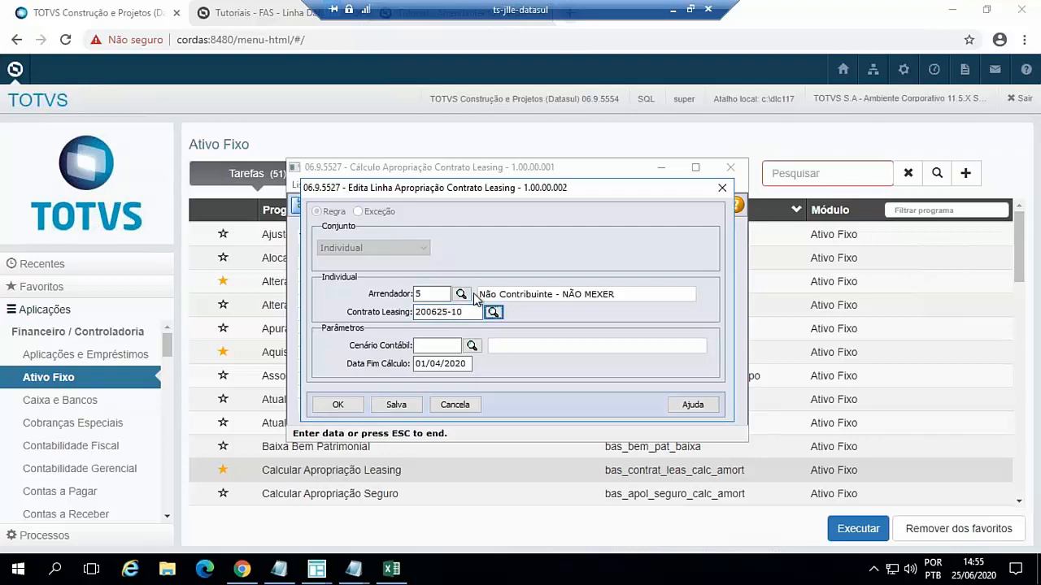
{"action": "left_click", "coordinate": [436, 365]}
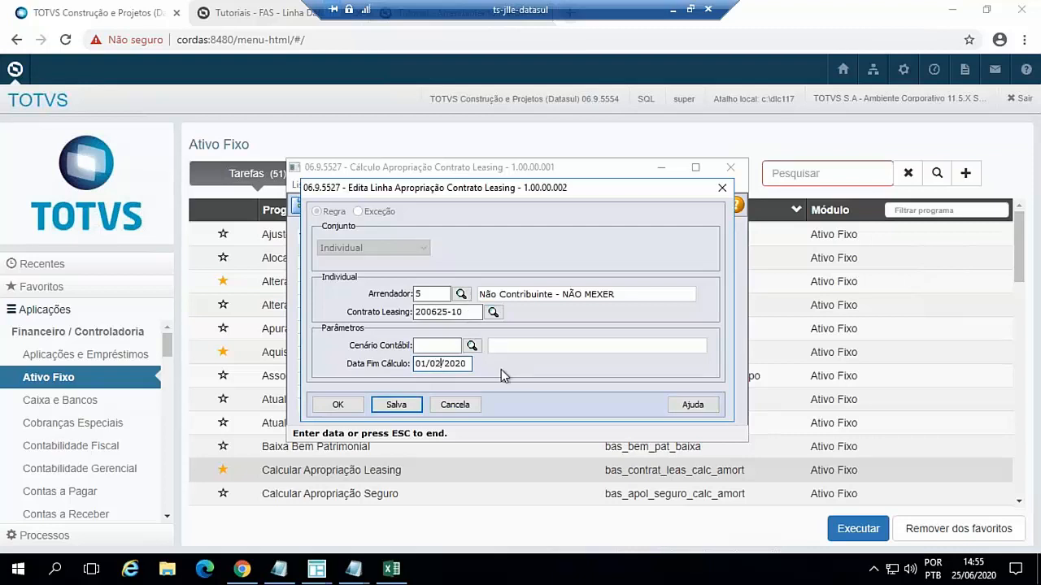
{"action": "key", "text": "Tab"}
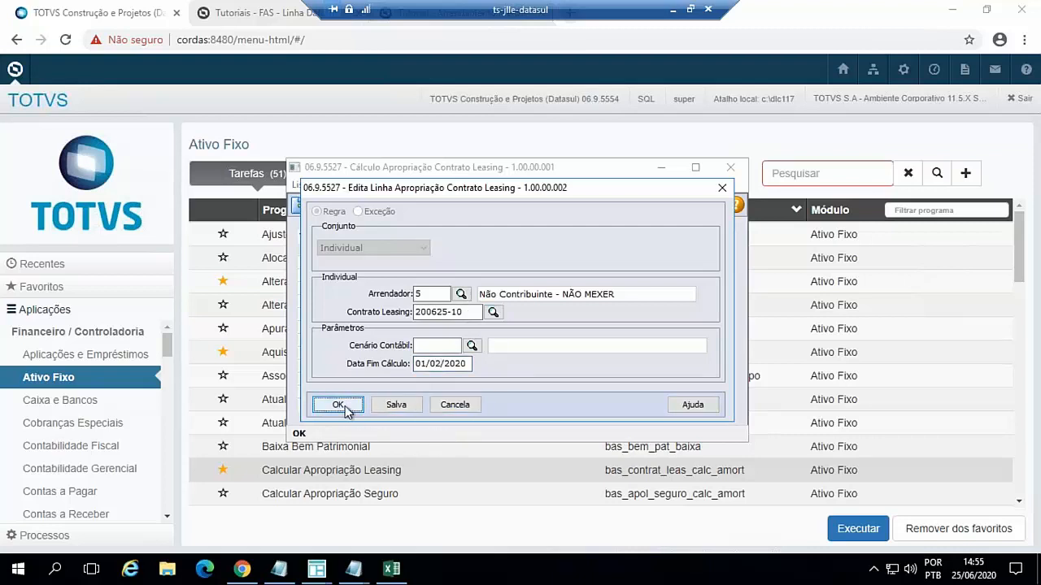
{"action": "left_click", "coordinate": [345, 403]}
{"action": "left_click", "coordinate": [392, 208]}
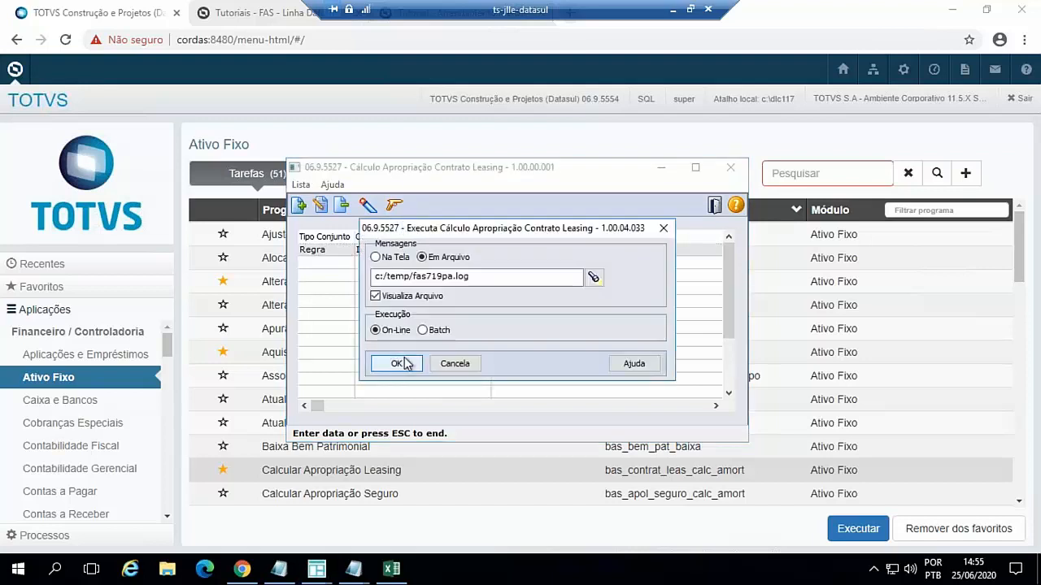
{"action": "left_click", "coordinate": [404, 360]}
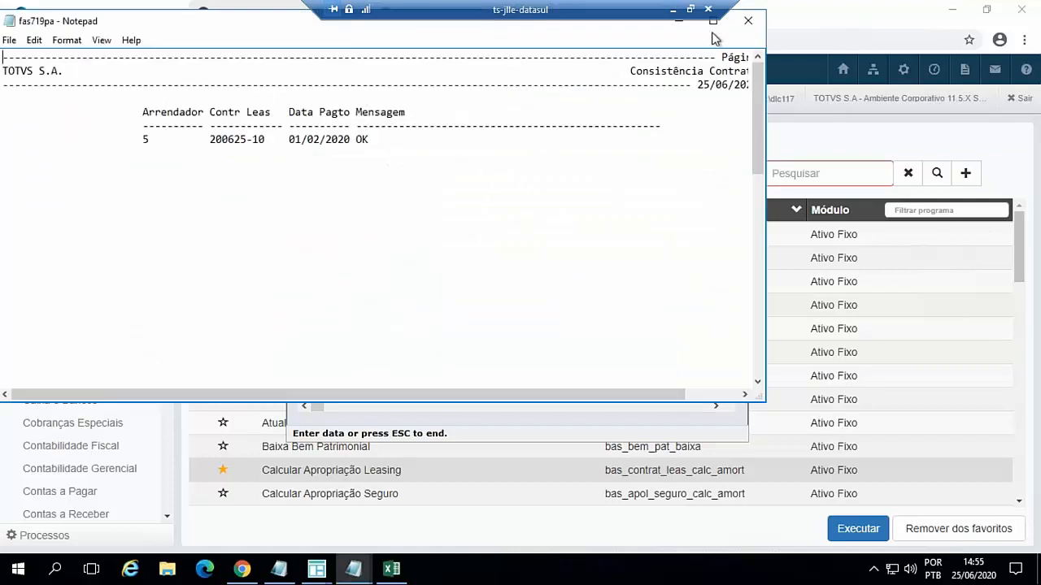
- Close the contract consistency report, minimise the leasing appropriation calculation window, and exit the payable title query
{"action": "left_click", "coordinate": [746, 22]}
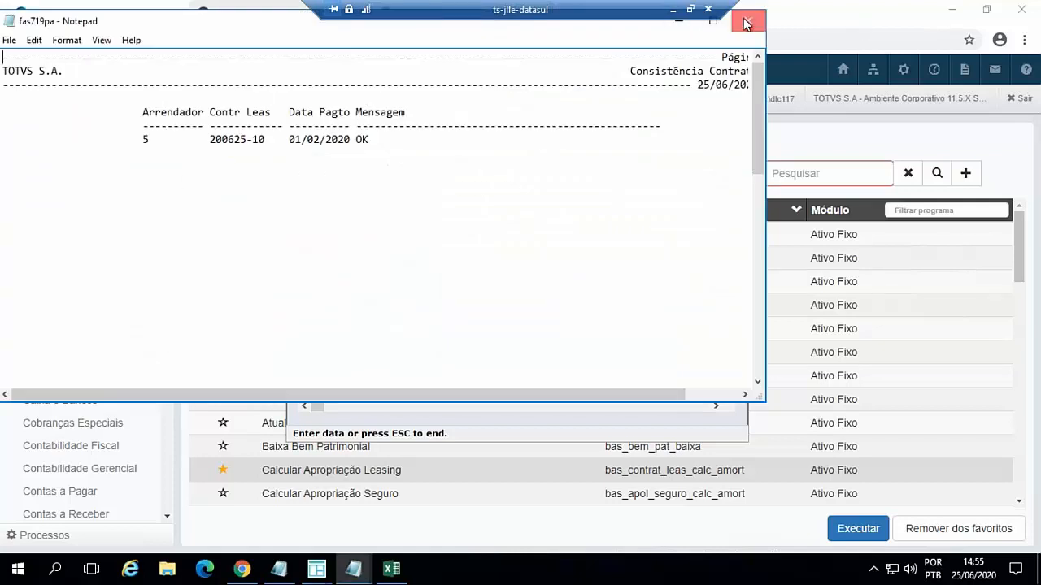
{"action": "left_click", "coordinate": [663, 170]}
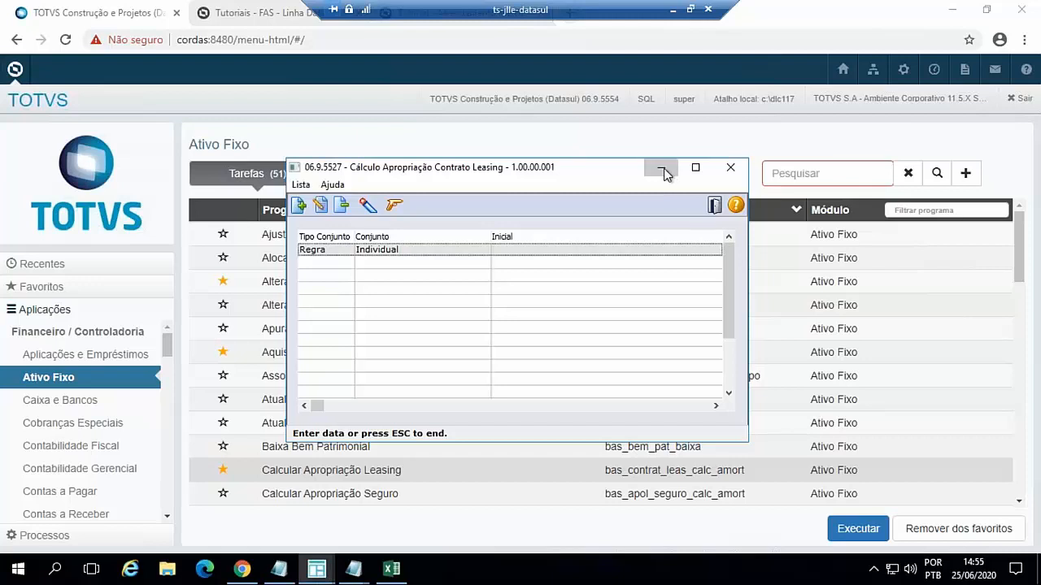
{"action": "mouse_move", "coordinate": [317, 569]}
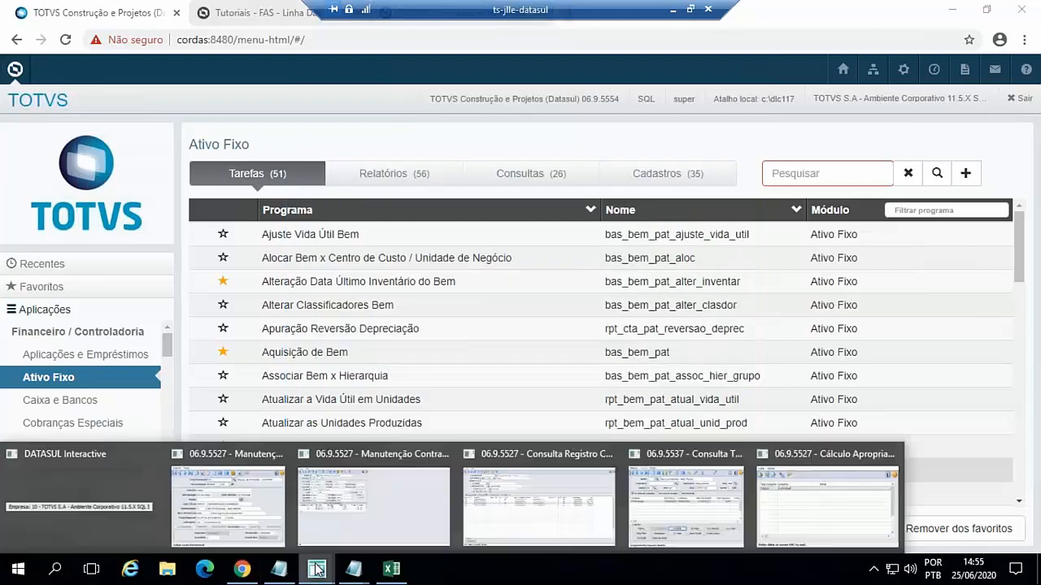
{"action": "mouse_move", "coordinate": [690, 504]}
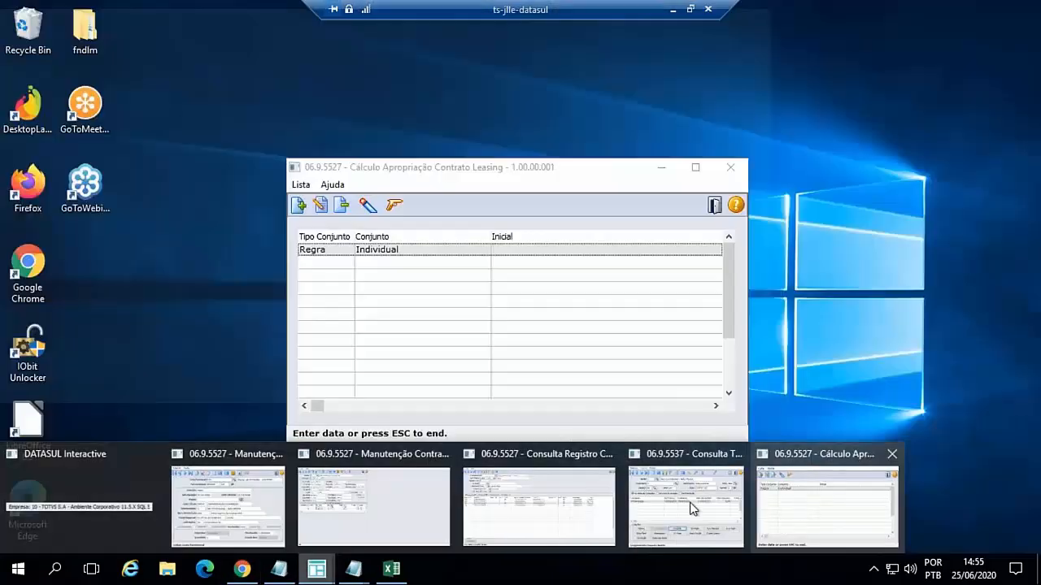
{"action": "left_click", "coordinate": [682, 508]}
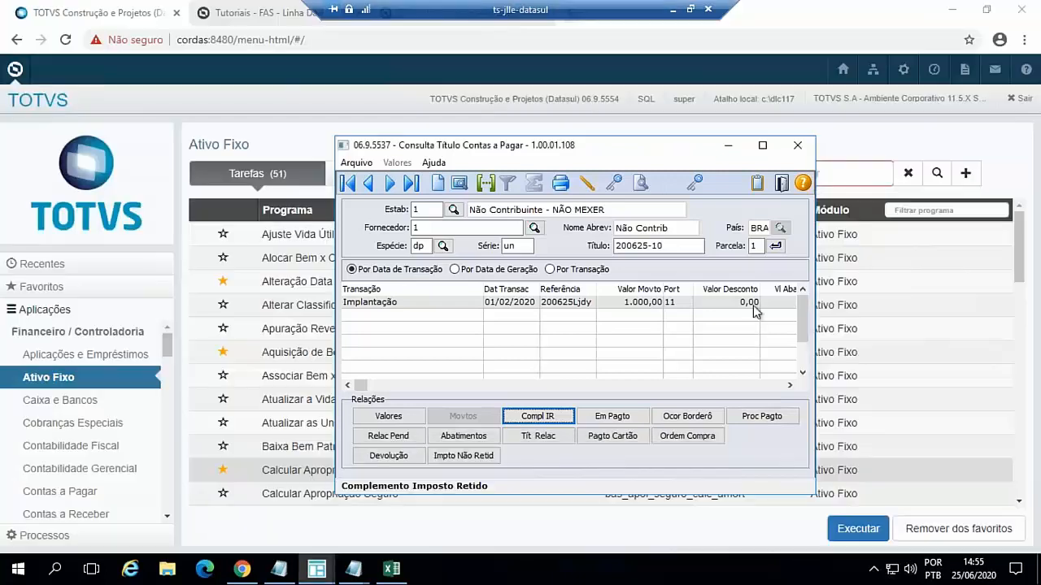
{"action": "left_click", "coordinate": [781, 183]}
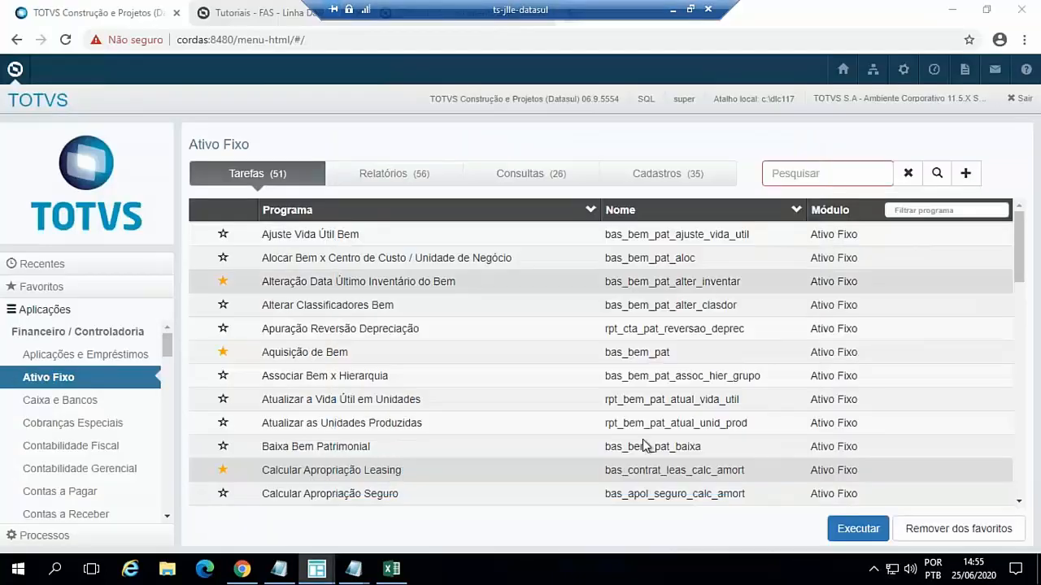
- Leave the open calculation record query and its detail, and reload the Consulta Bem records for Bem Patrimonial 200625-10
{"action": "mouse_move", "coordinate": [329, 573]}
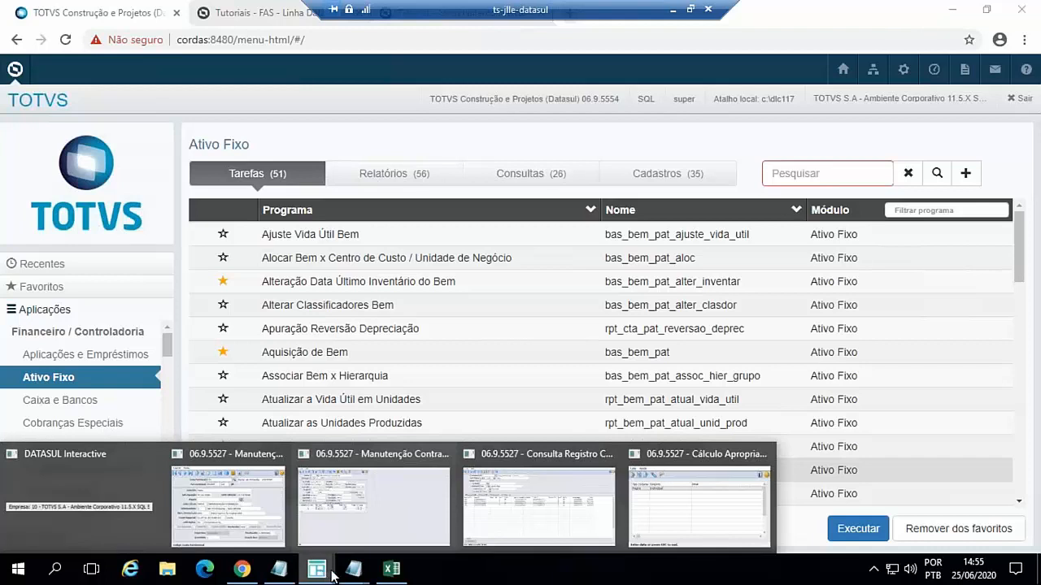
{"action": "left_click", "coordinate": [523, 475]}
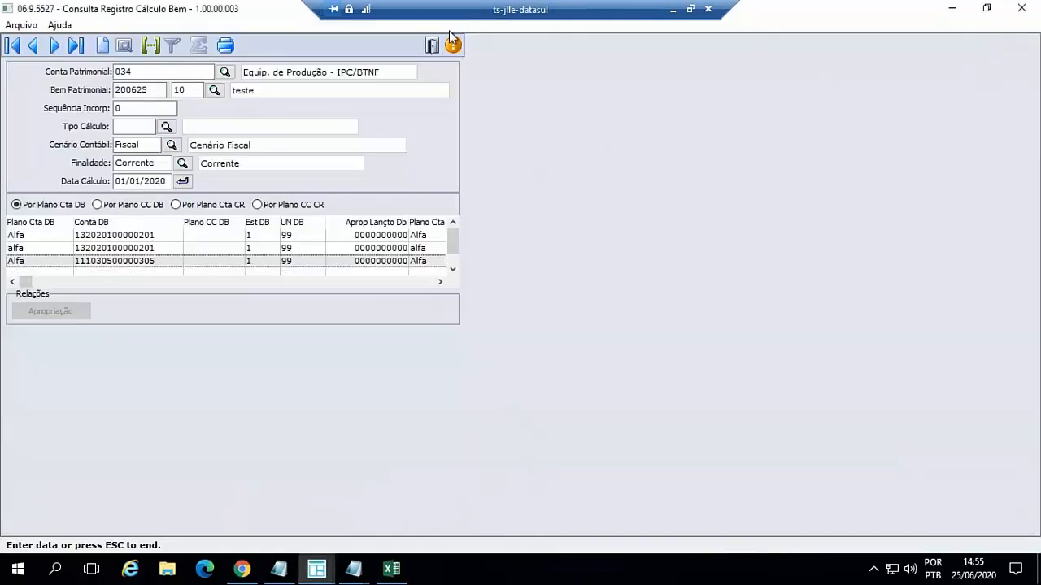
{"action": "left_click", "coordinate": [432, 45]}
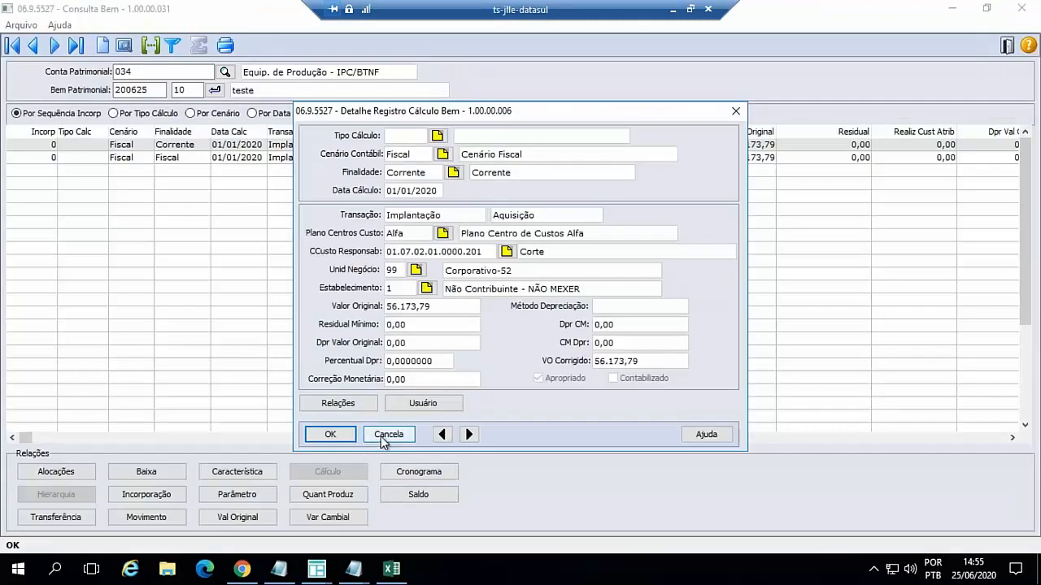
{"action": "left_click", "coordinate": [387, 434]}
{"action": "left_click", "coordinate": [213, 89]}
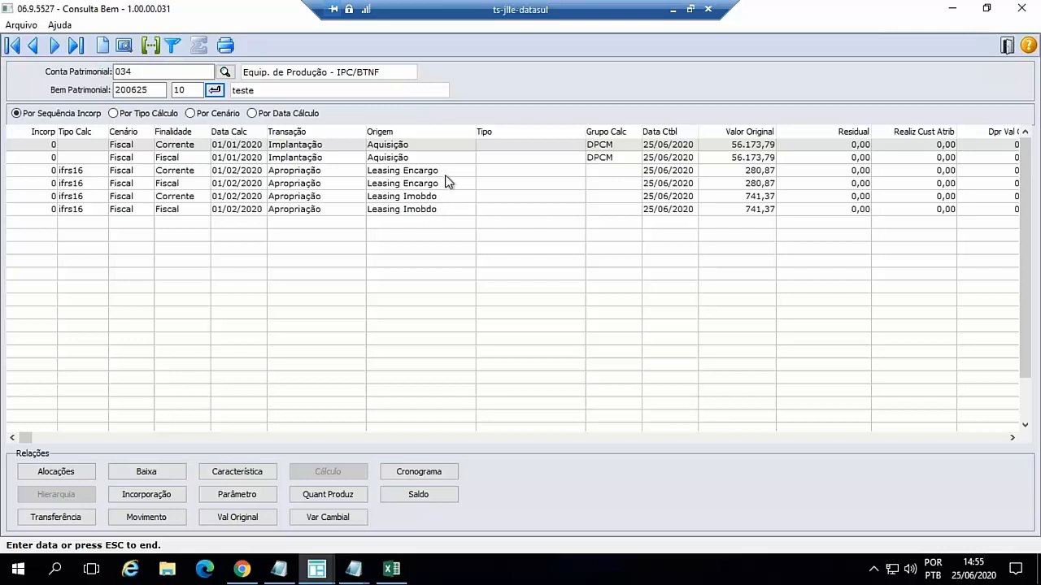
- Open the detail of the Corrente Leasing Encargo appropriation, and switch to Excel to view the Com parâmetro accounting sheet
{"action": "double_click", "coordinate": [303, 174]}
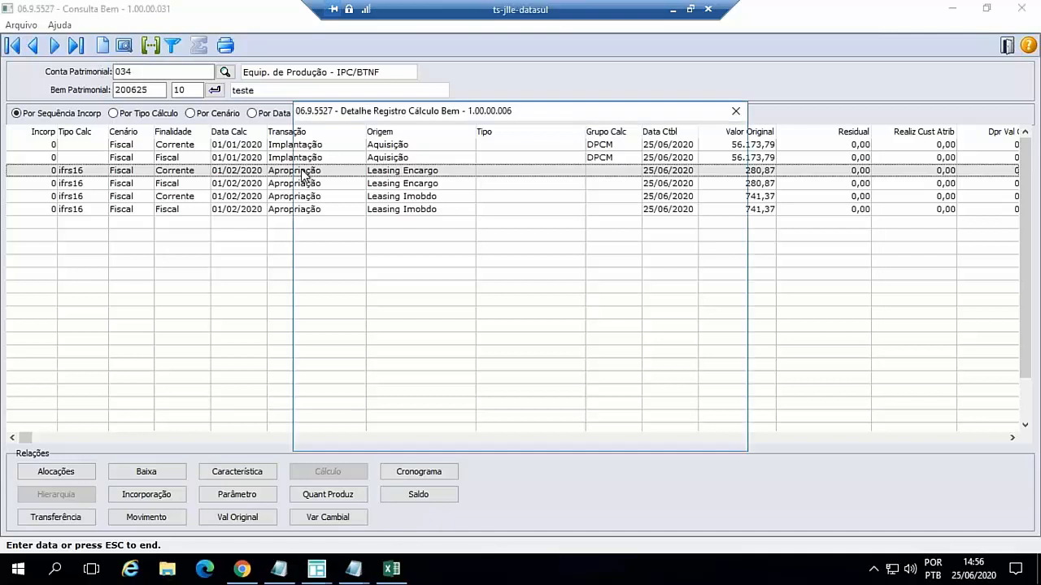
{"action": "left_click", "coordinate": [394, 566]}
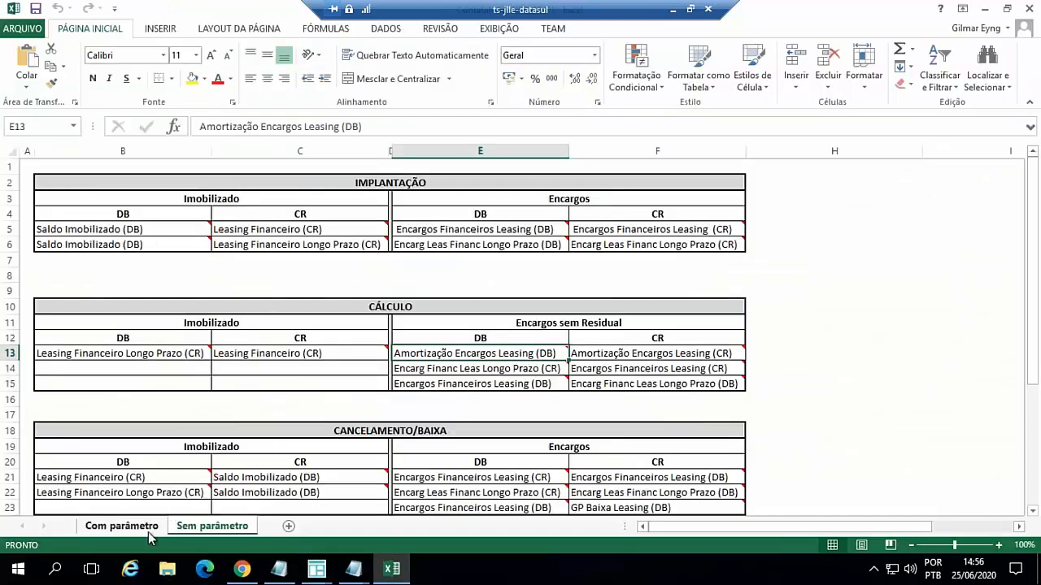
{"action": "left_click", "coordinate": [142, 530]}
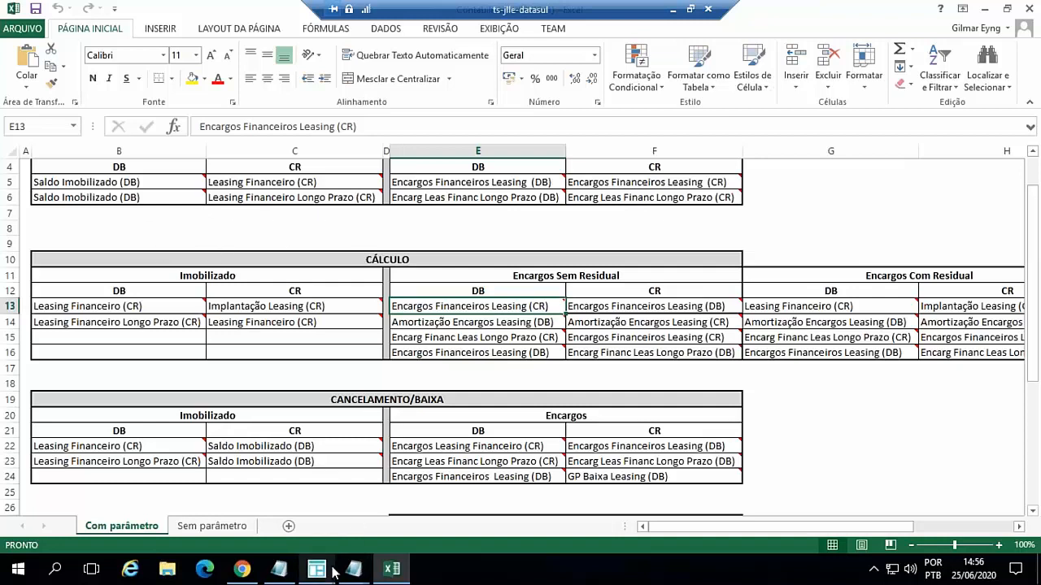
- Return to the Leasing Encargo record detail in Datasul and display its related accounting entries in a maximised window
{"action": "mouse_move", "coordinate": [317, 571]}
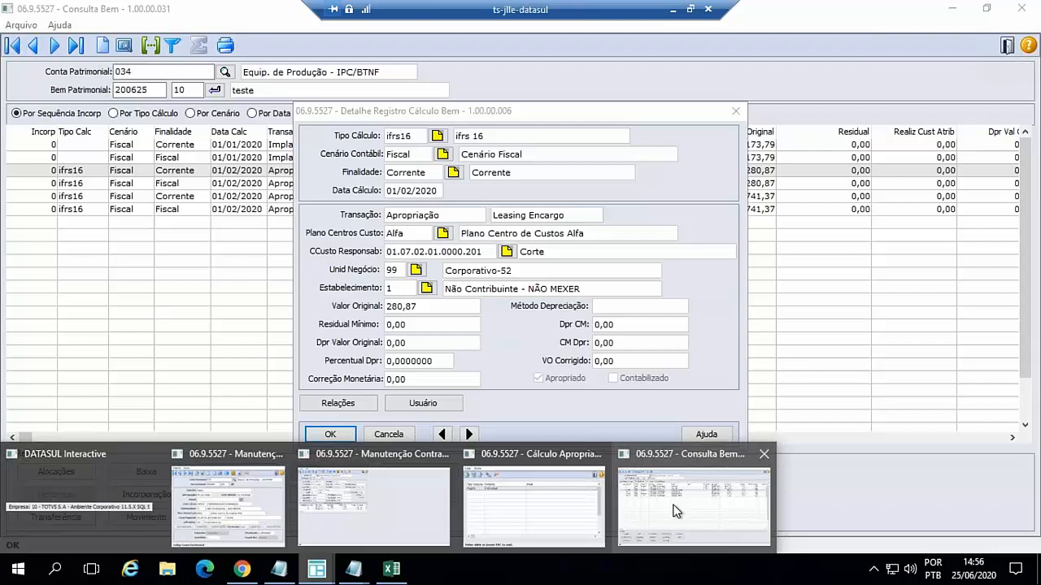
{"action": "left_click", "coordinate": [673, 511]}
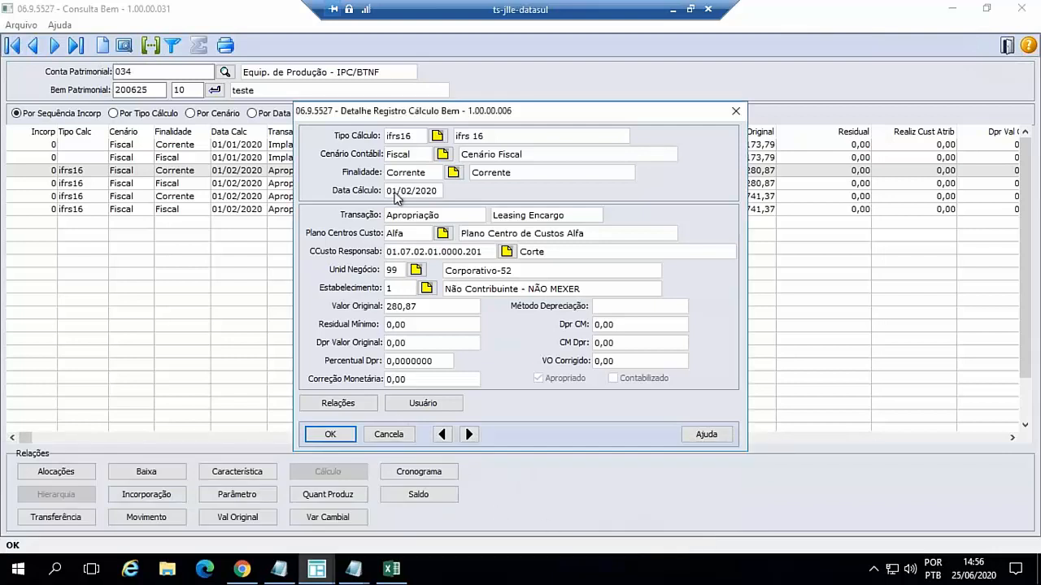
{"action": "left_click", "coordinate": [337, 402]}
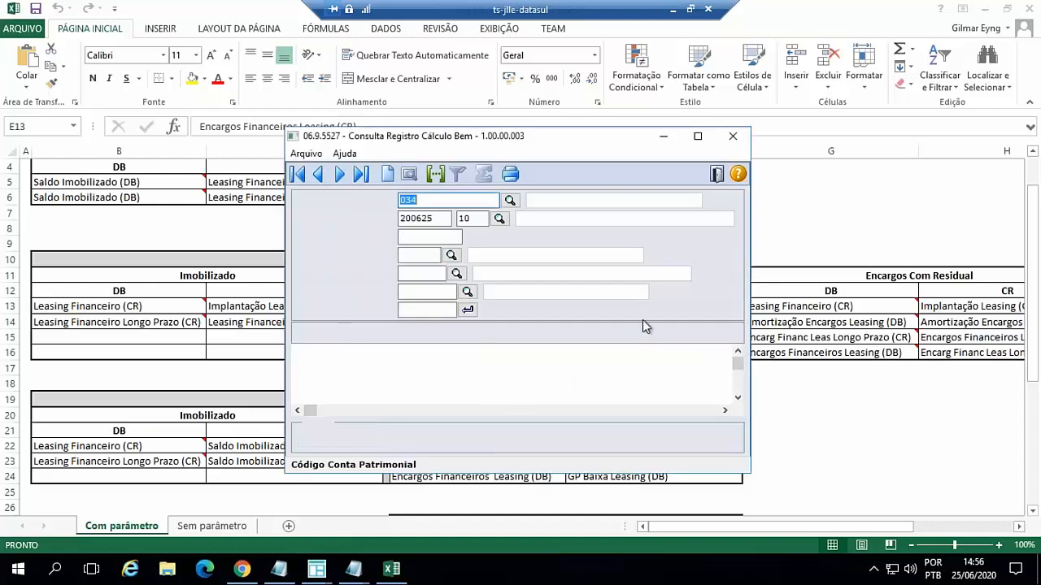
{"action": "left_click", "coordinate": [697, 135]}
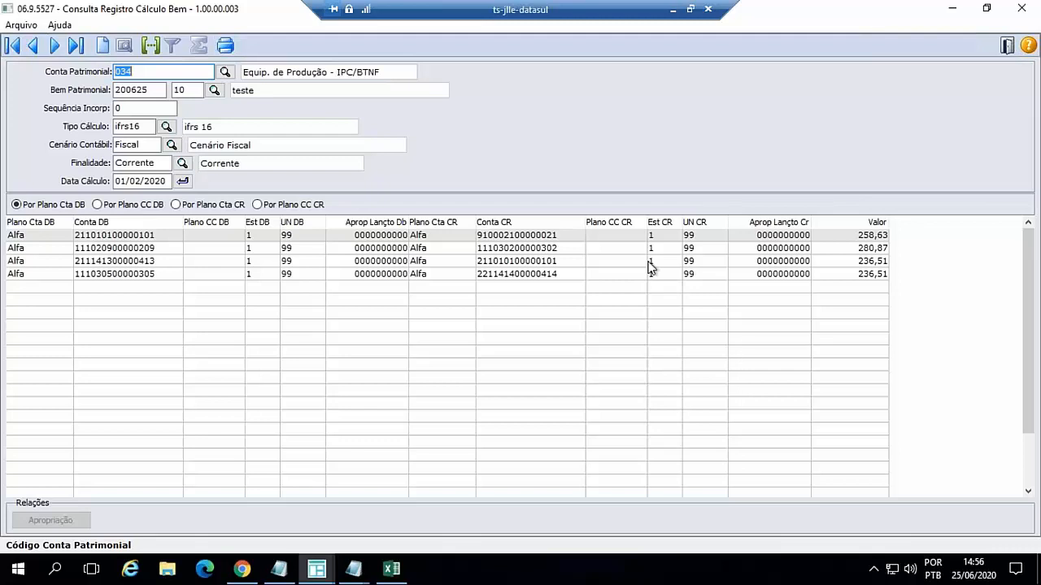
- Examine the accounts, Valor Lançamento and Histórico Contábil in the accounting details of the Leasing Encargo entries, starting from the first
{"action": "left_click", "coordinate": [515, 239]}
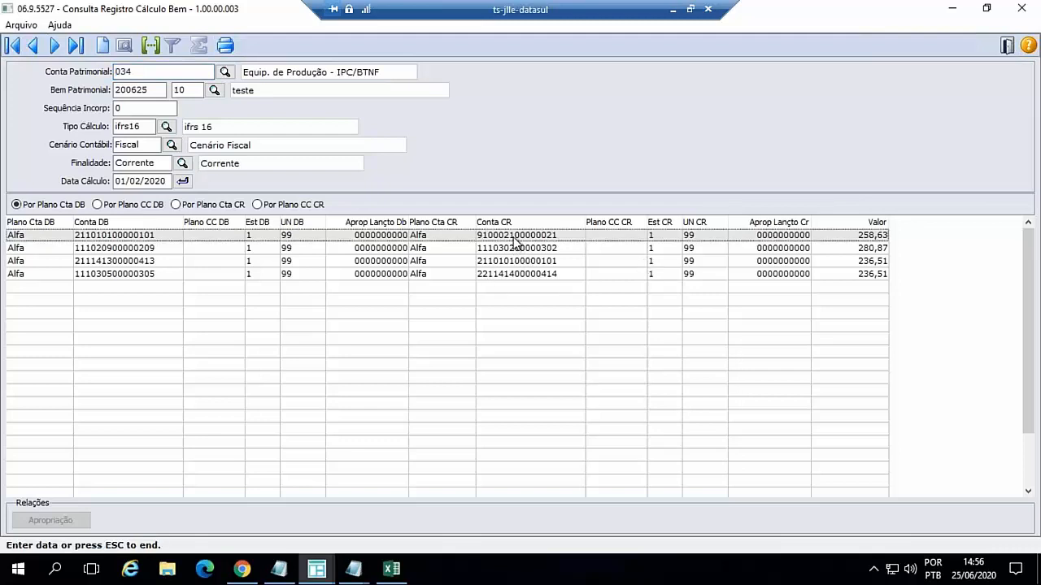
{"action": "key", "text": "Return"}
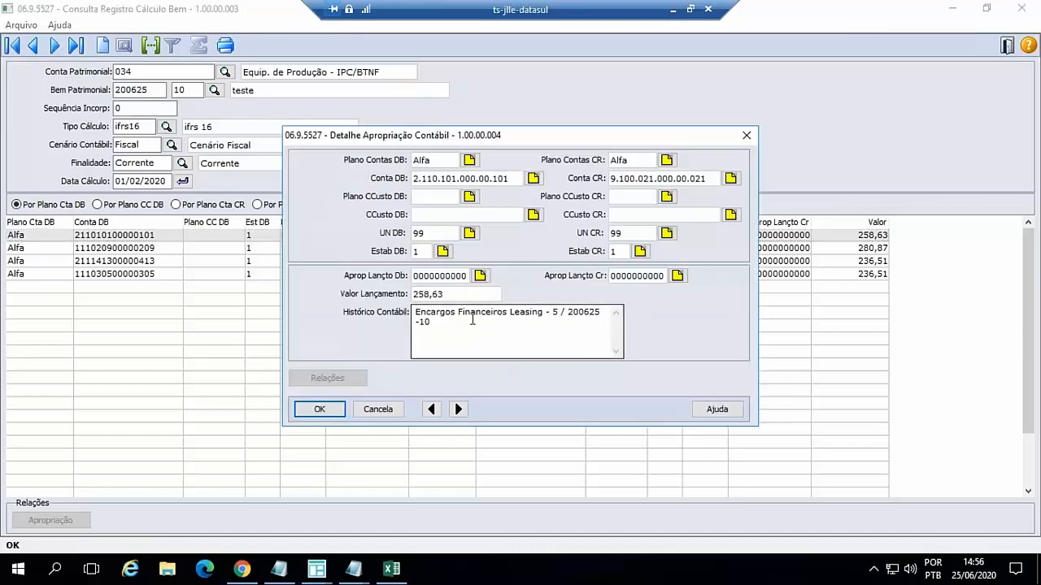
{"action": "left_click", "coordinate": [458, 410]}
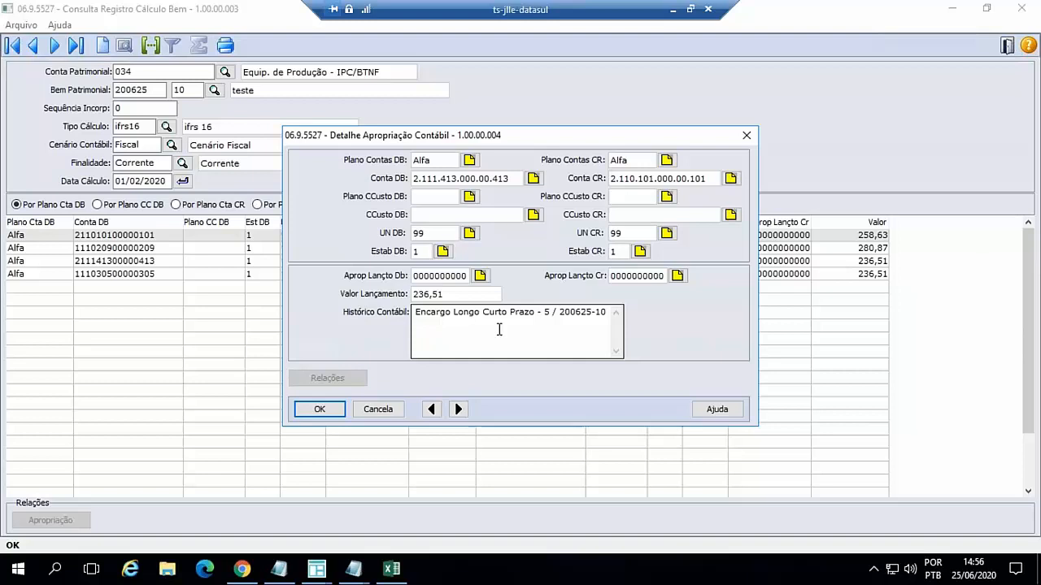
{"action": "left_click", "coordinate": [459, 410]}
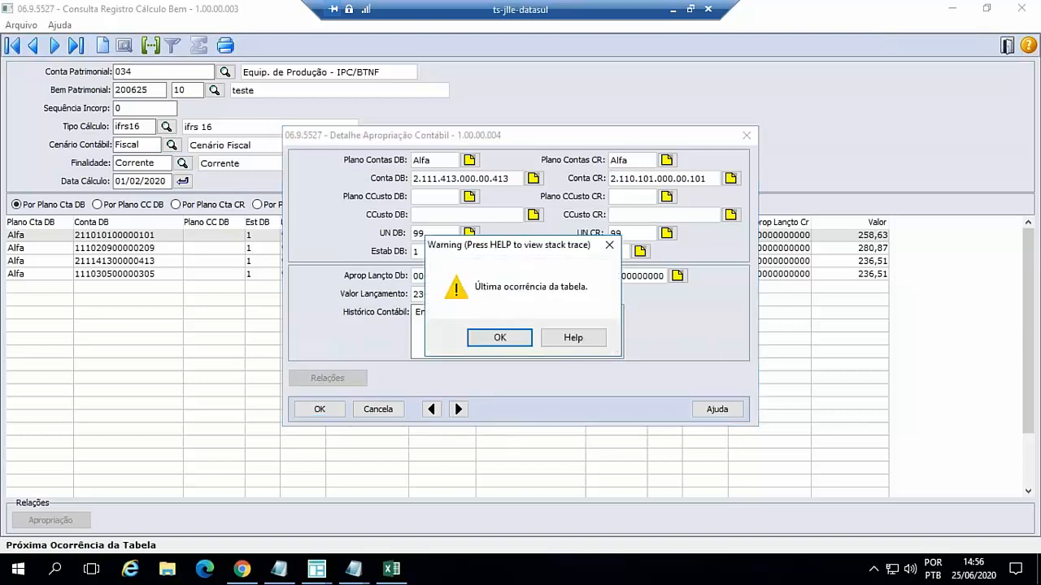
{"action": "left_click", "coordinate": [497, 338]}
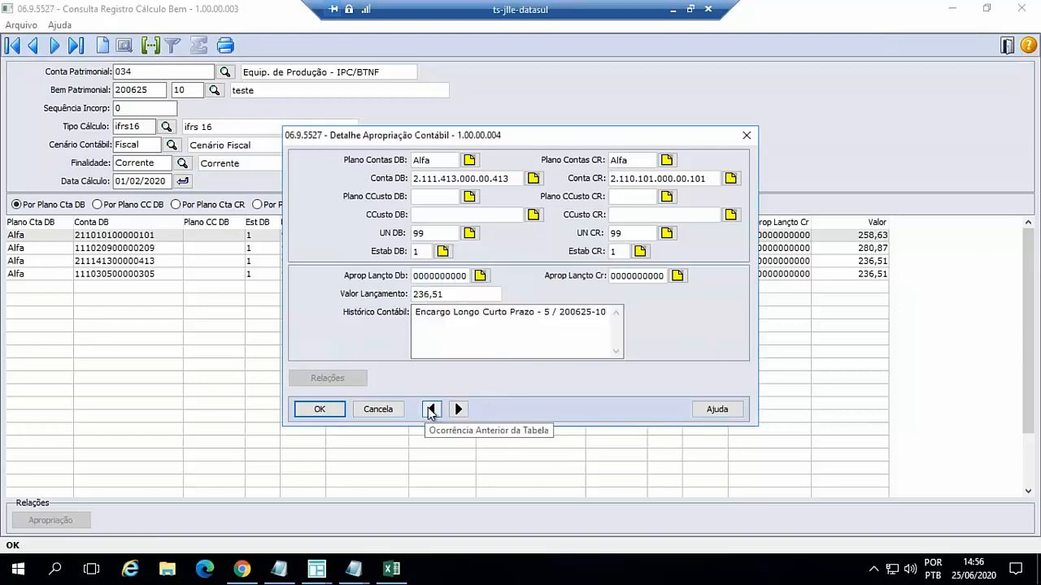
{"action": "left_click", "coordinate": [431, 409]}
{"action": "left_click", "coordinate": [430, 410]}
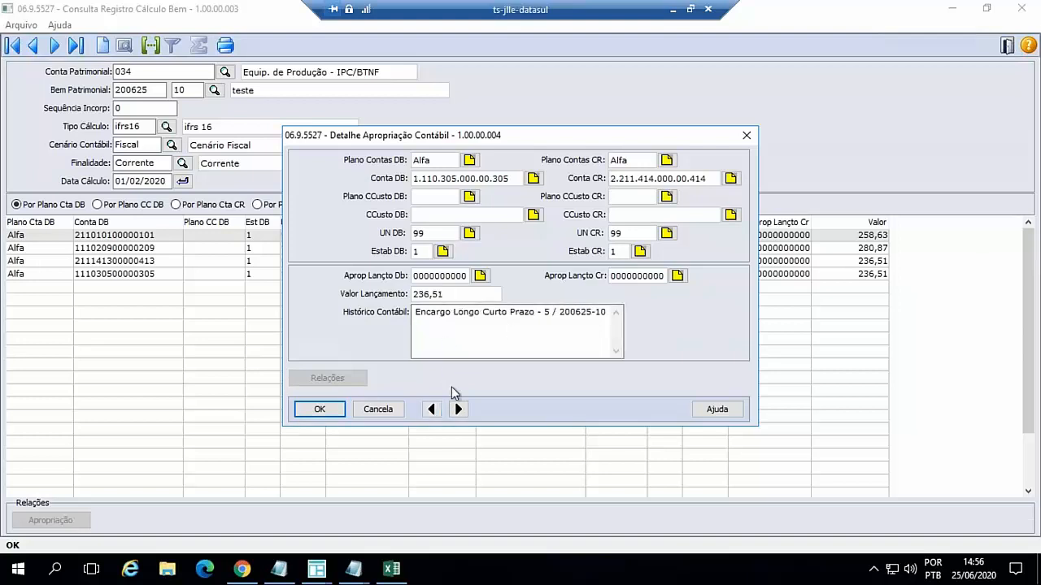
{"action": "left_click", "coordinate": [432, 409]}
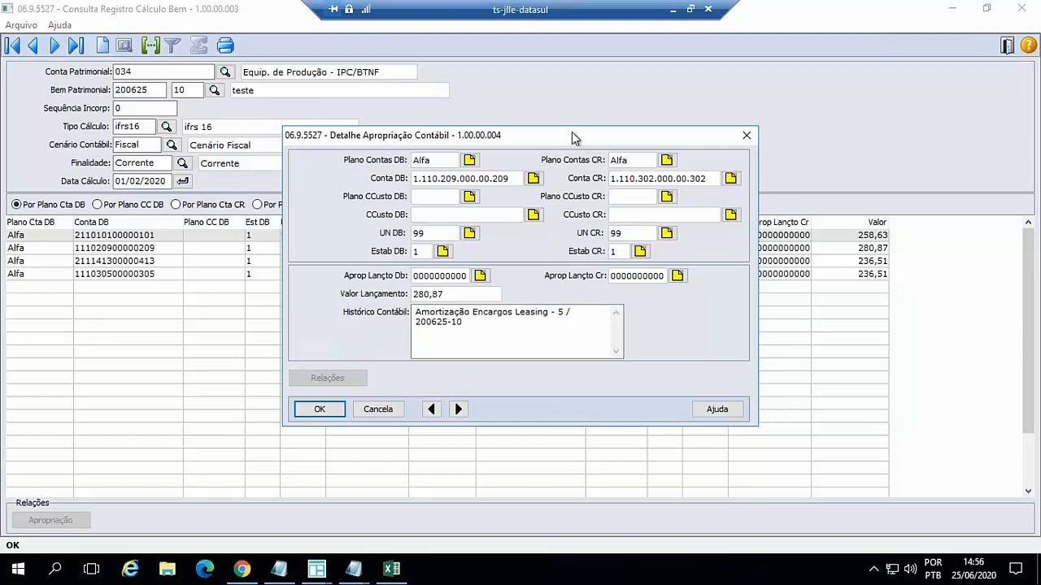
{"action": "left_click_drag", "start_coordinate": [571, 132], "coordinate": [572, 159]}
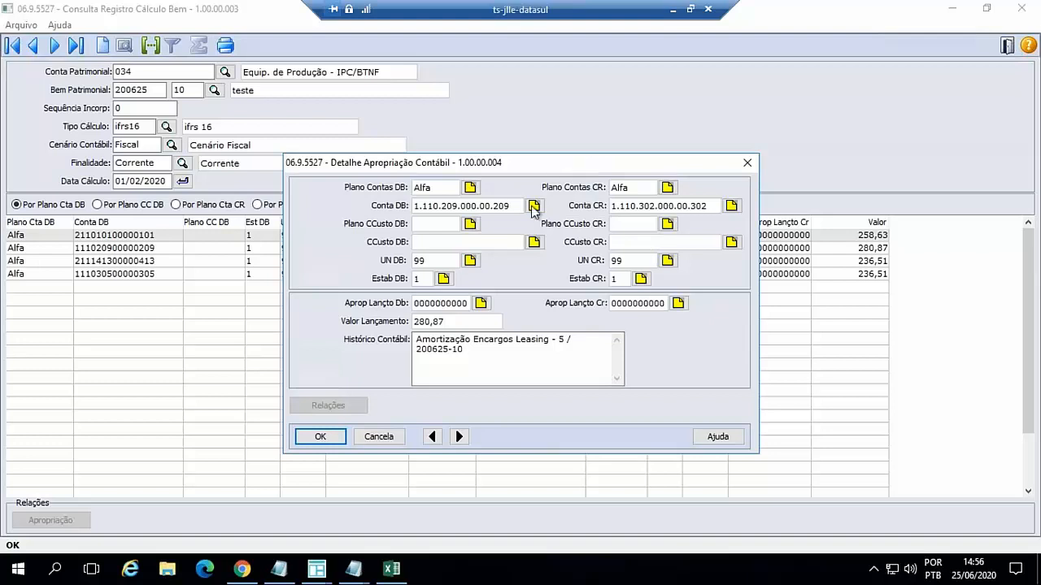
{"action": "left_click", "coordinate": [374, 436]}
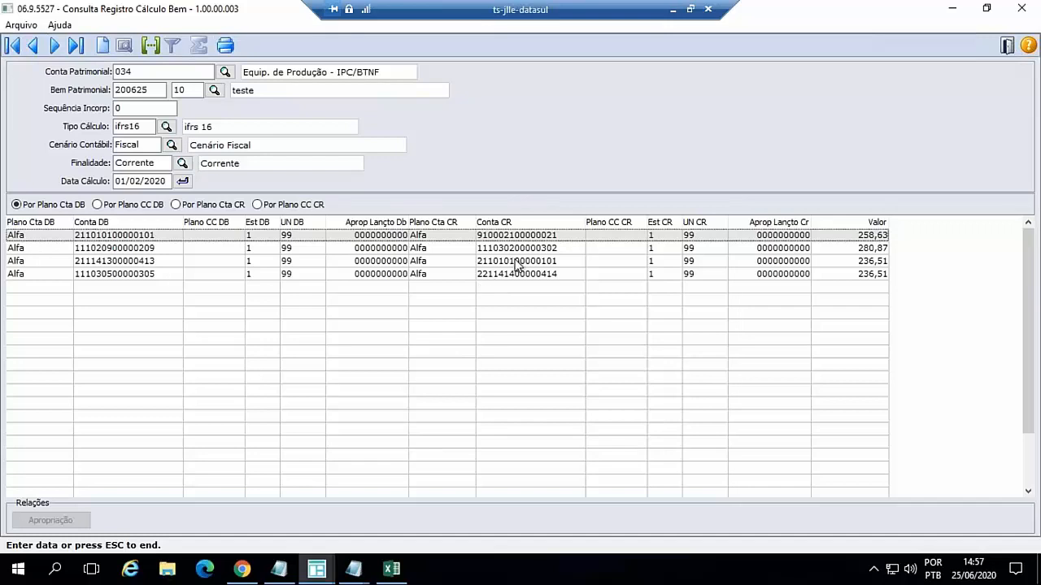
- View the accounting detail of the third Leasing Encargo entry, and go back to the asset's record list
{"action": "left_click", "coordinate": [517, 261]}
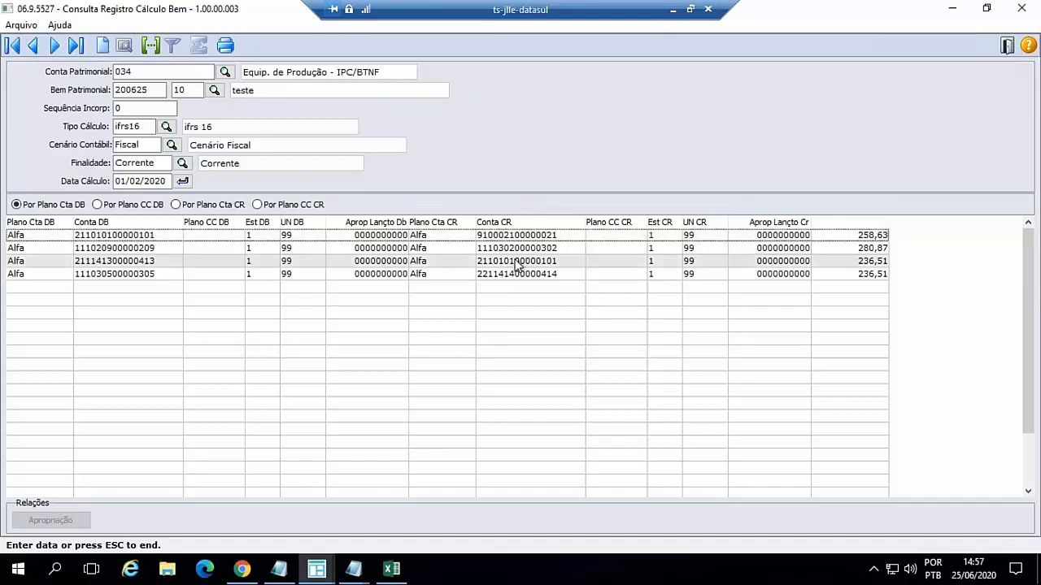
{"action": "double_click", "coordinate": [567, 261]}
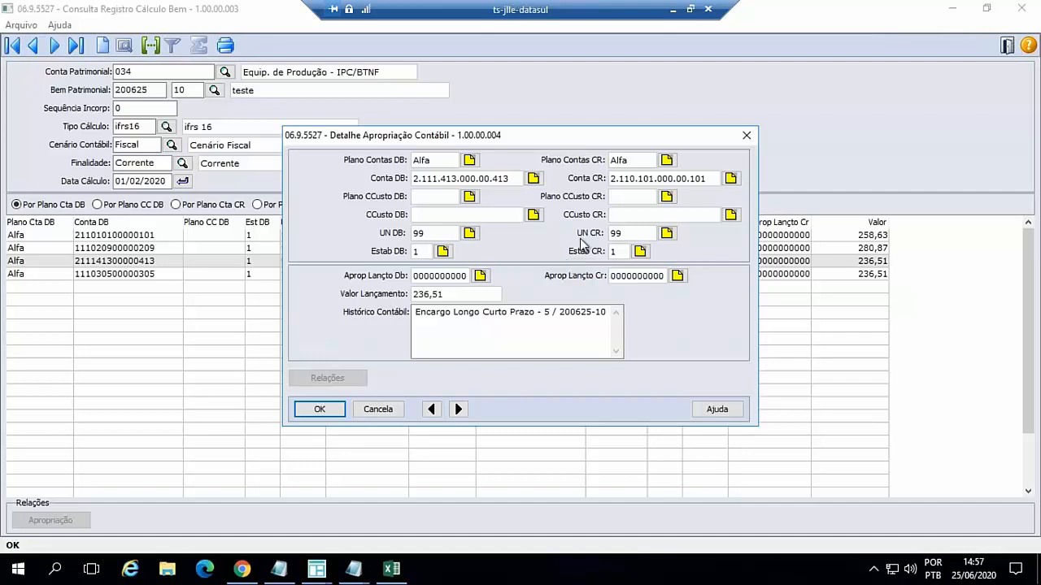
{"action": "left_click", "coordinate": [378, 409]}
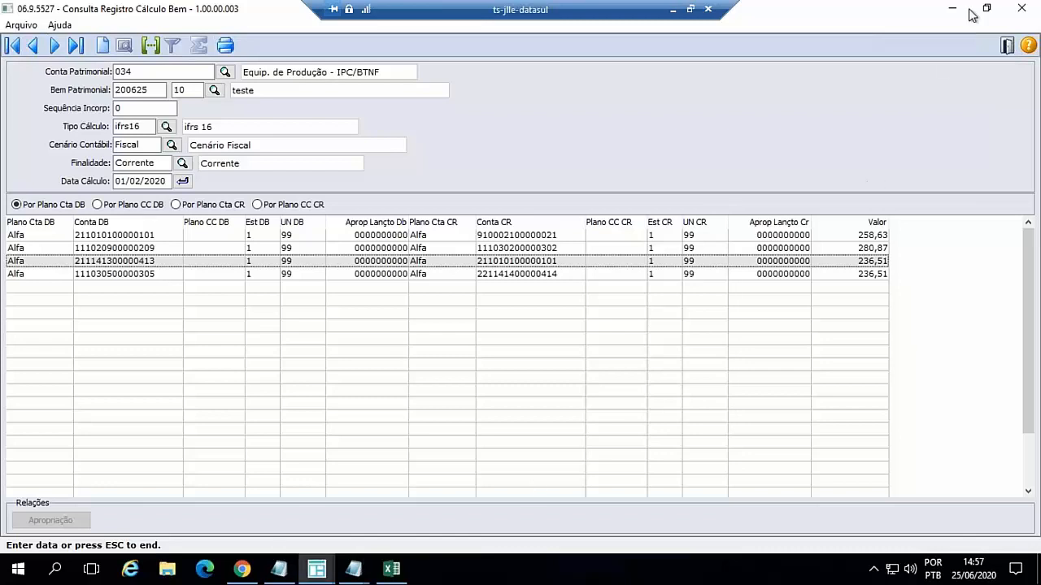
{"action": "left_click", "coordinate": [1005, 46]}
{"action": "left_click", "coordinate": [389, 433]}
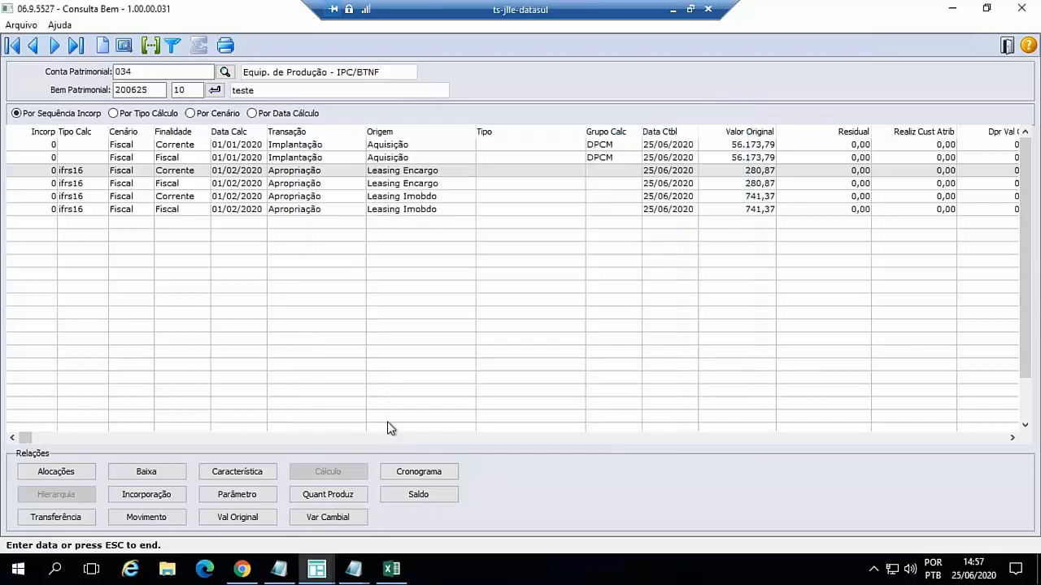
- Display the accounting entries of the Corrente Leasing Imobdo appropriation and open the accounting detail of the first one
{"action": "left_click", "coordinate": [402, 196]}
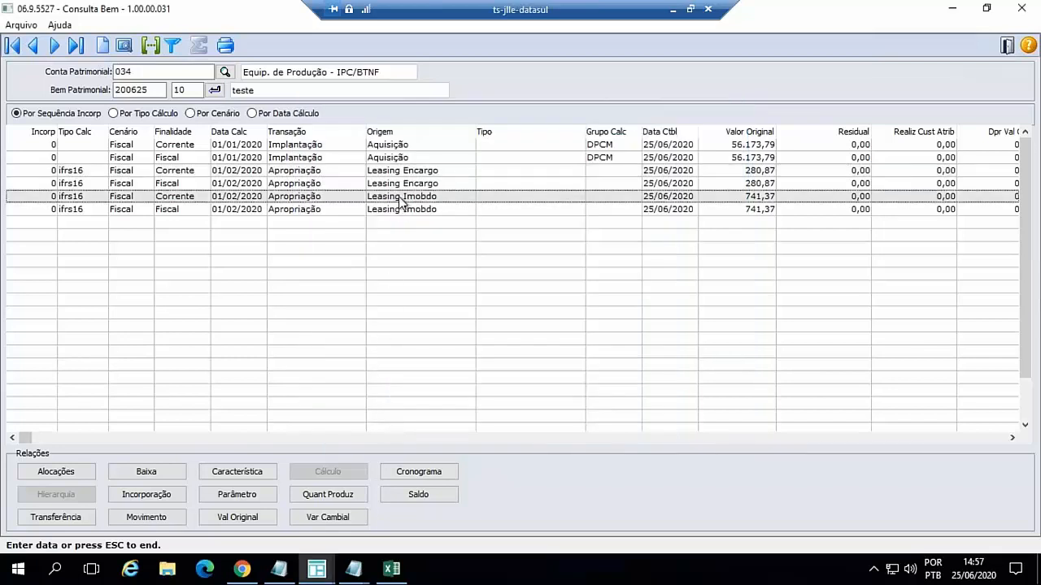
{"action": "double_click", "coordinate": [402, 201]}
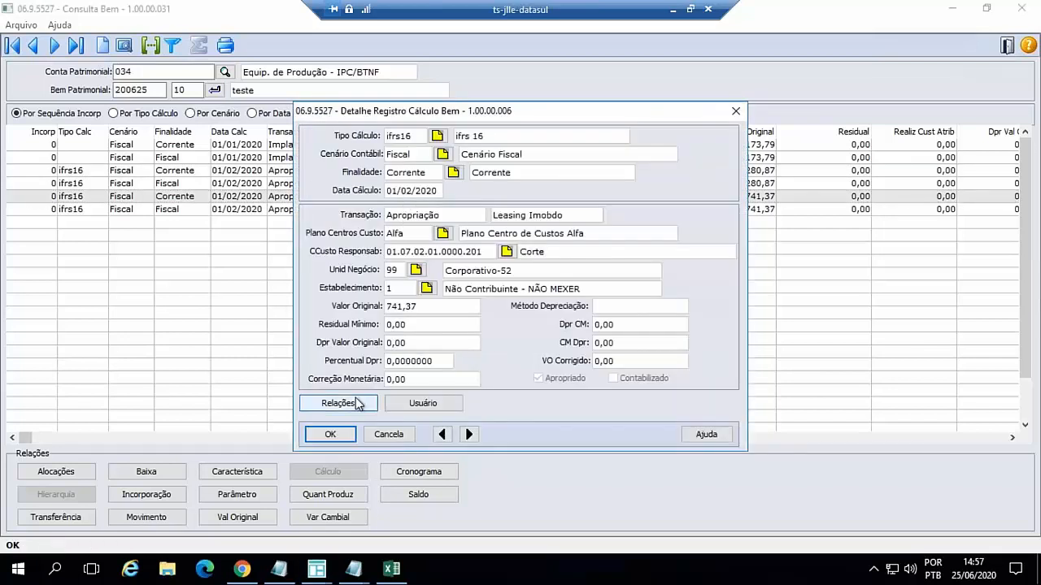
{"action": "left_click", "coordinate": [337, 404]}
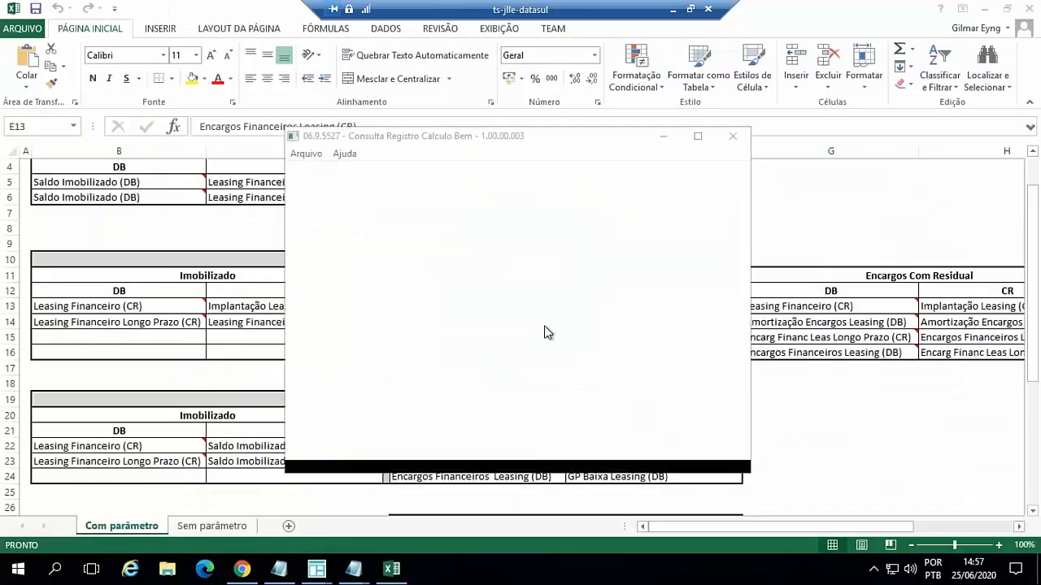
{"action": "left_click", "coordinate": [698, 136]}
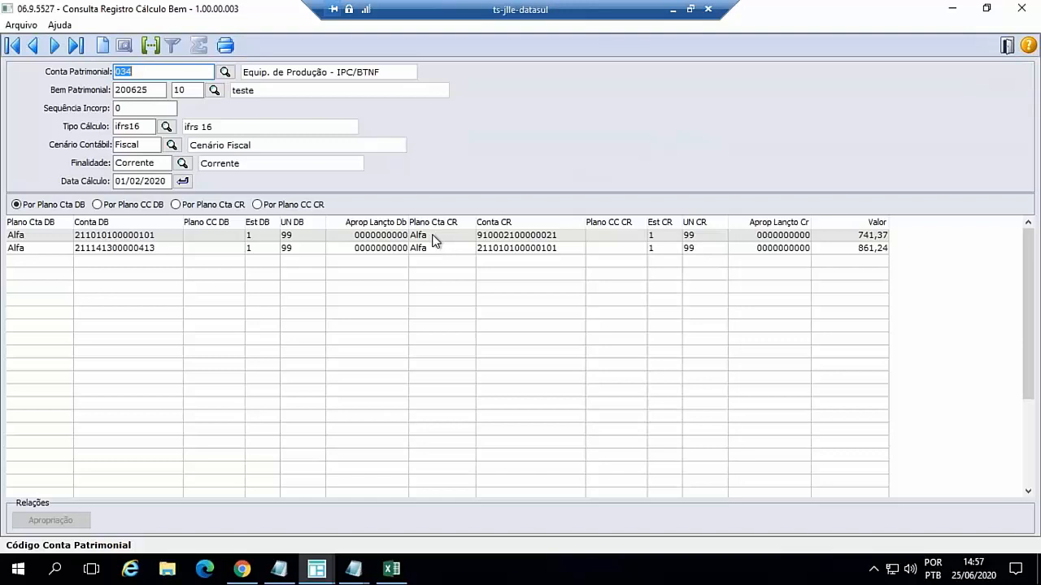
{"action": "left_click", "coordinate": [433, 238]}
{"action": "double_click", "coordinate": [472, 241]}
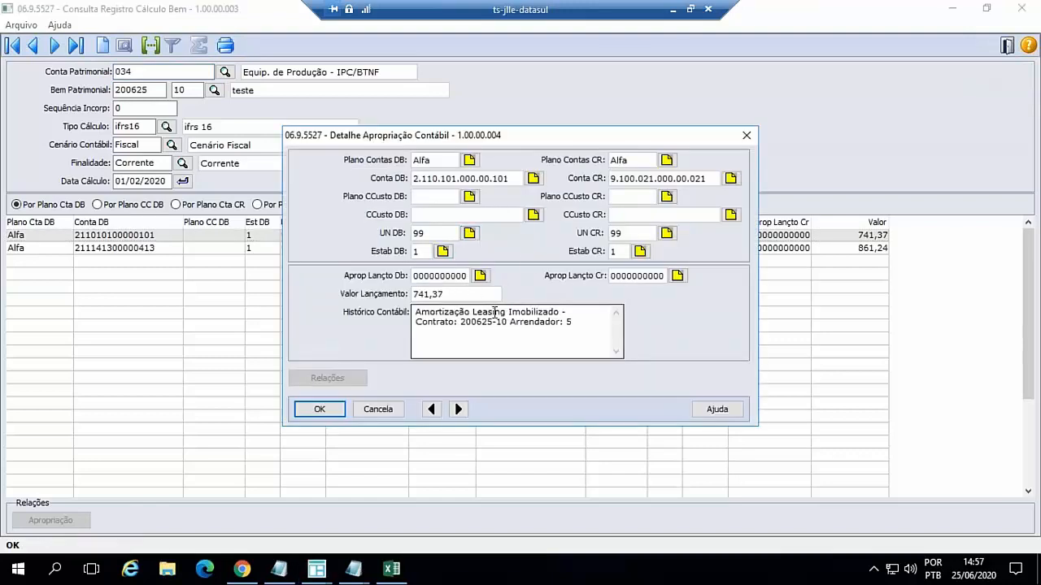
- View the accounting detail of the second Leasing Imobdo entry and go back to the asset's record list
{"action": "left_click", "coordinate": [458, 409]}
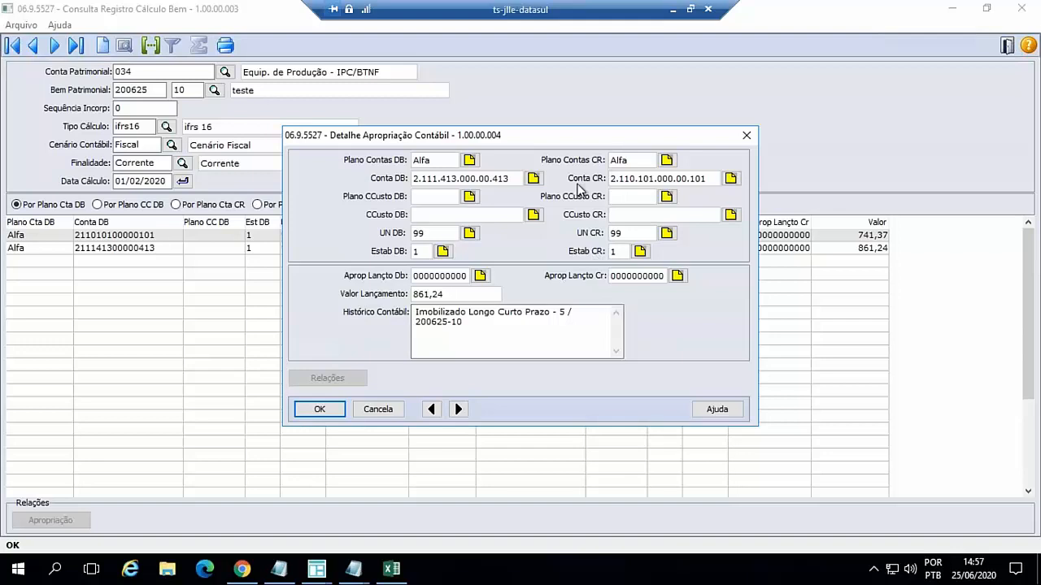
{"action": "left_click", "coordinate": [376, 408]}
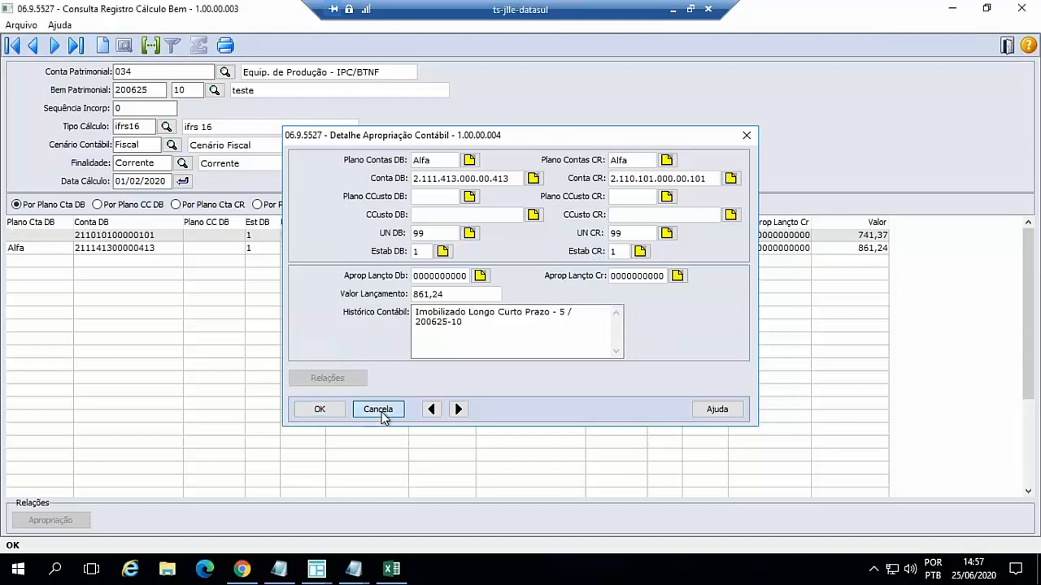
{"action": "left_click", "coordinate": [1007, 46]}
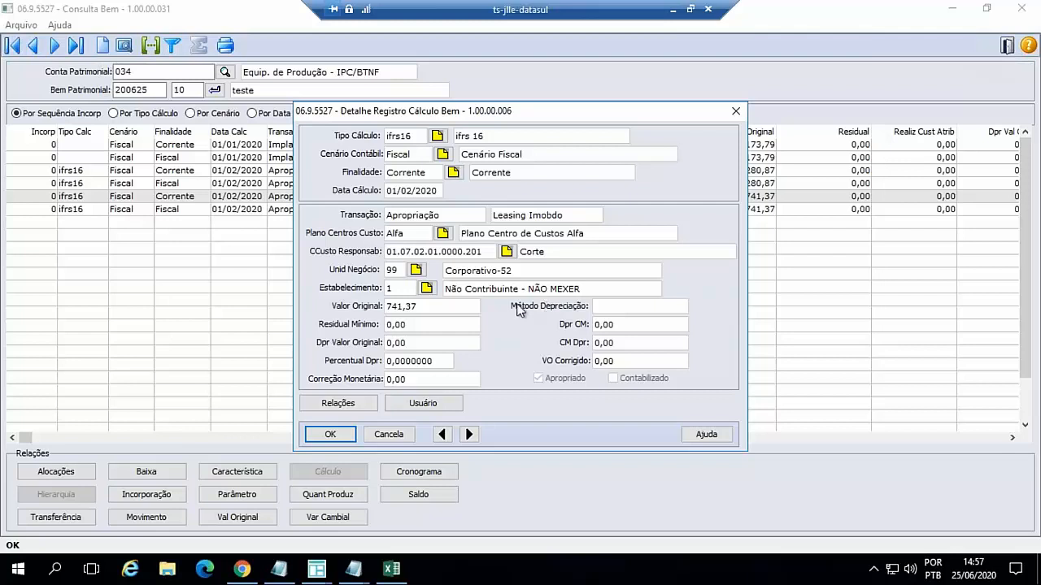
{"action": "left_click", "coordinate": [388, 435]}
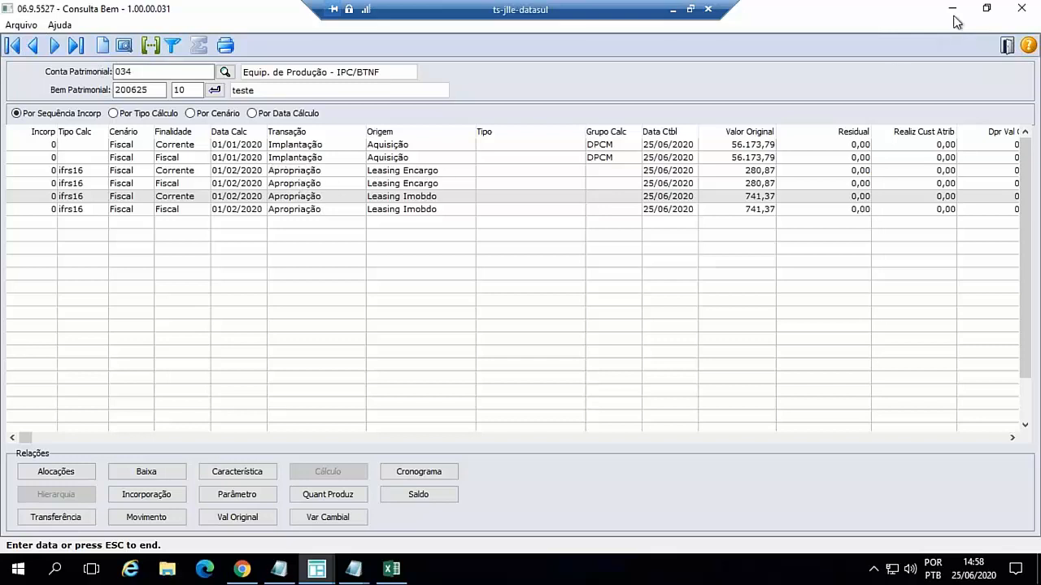
- Go back to the Ativo Fixo task list in Chrome and open the Excluir Cálculo de Leasing program
{"action": "left_click", "coordinate": [952, 10]}
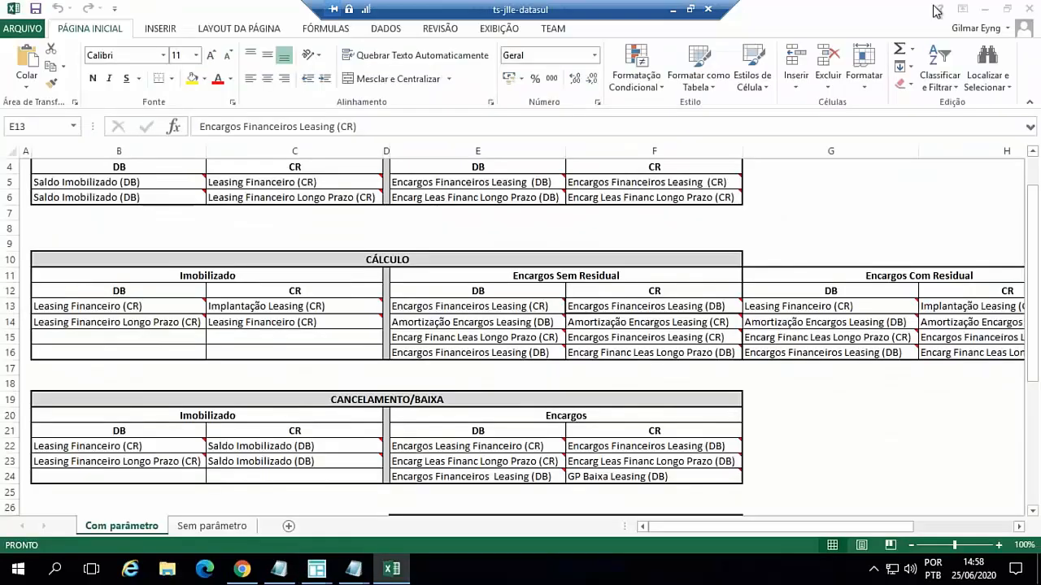
{"action": "left_click", "coordinate": [242, 569]}
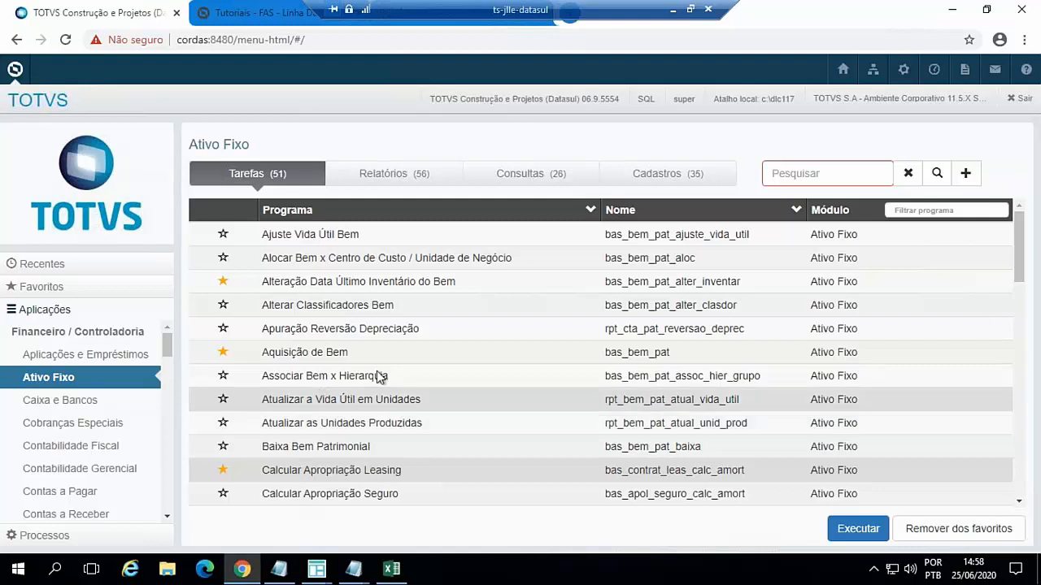
{"action": "scroll", "coordinate": [457, 396], "scroll_direction": "down", "scroll_amount": 4}
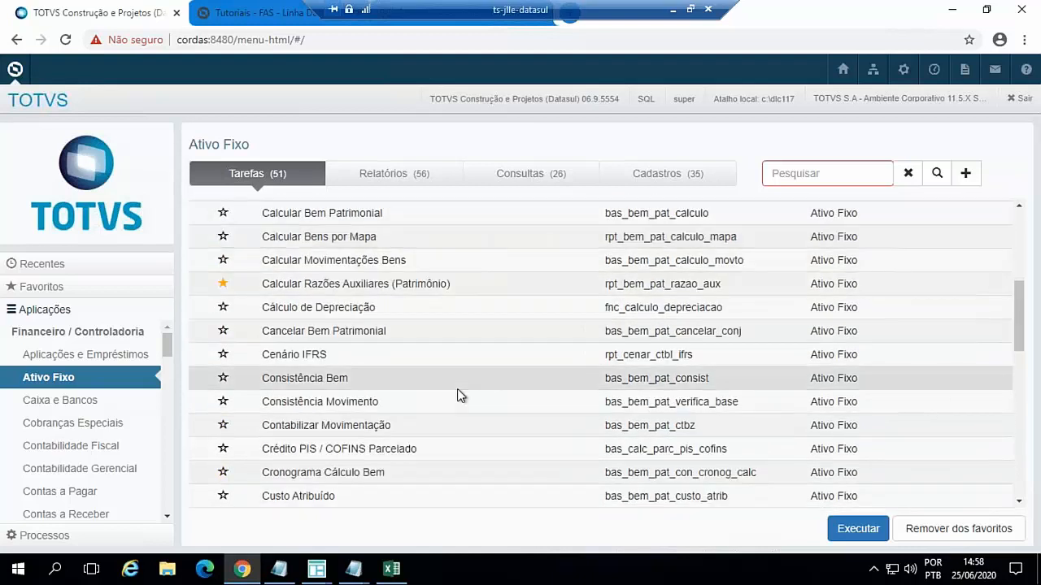
{"action": "scroll", "coordinate": [457, 395], "scroll_direction": "down", "scroll_amount": 4}
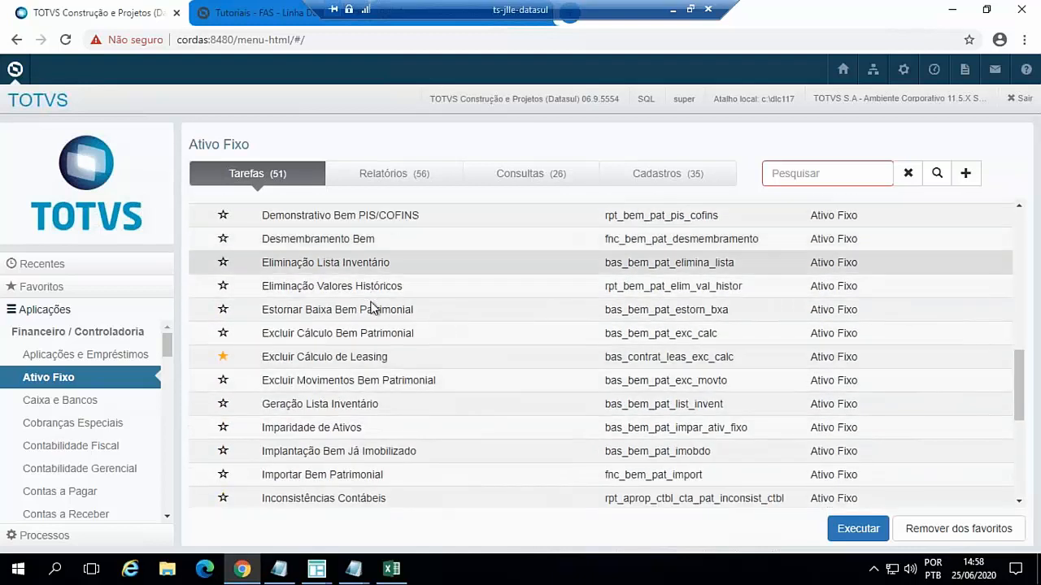
{"action": "left_click", "coordinate": [352, 356]}
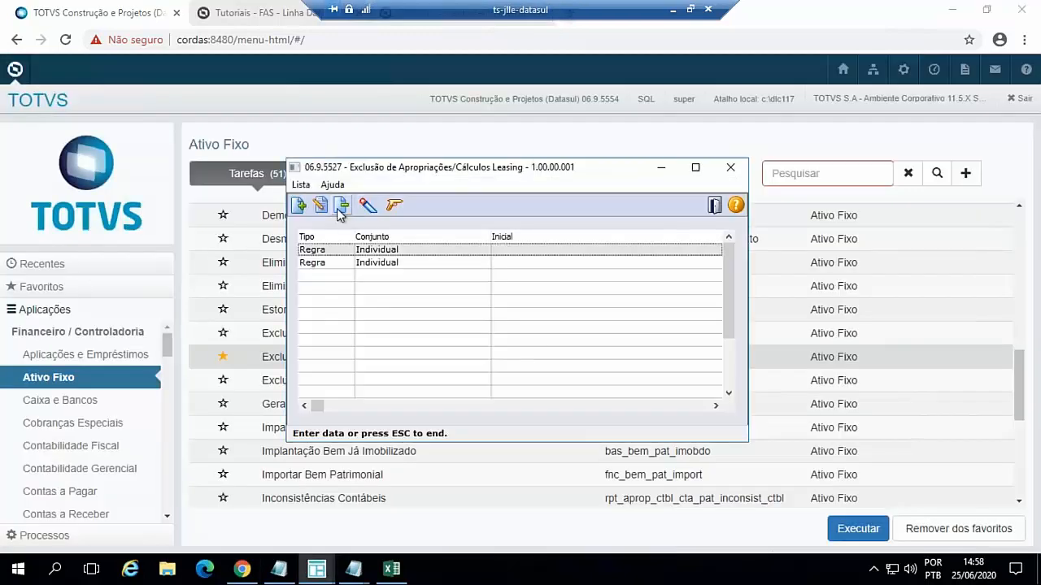
- Remove both existing Individual rules from the leasing exclusion selection list, confirming each removal
{"action": "left_click", "coordinate": [339, 207]}
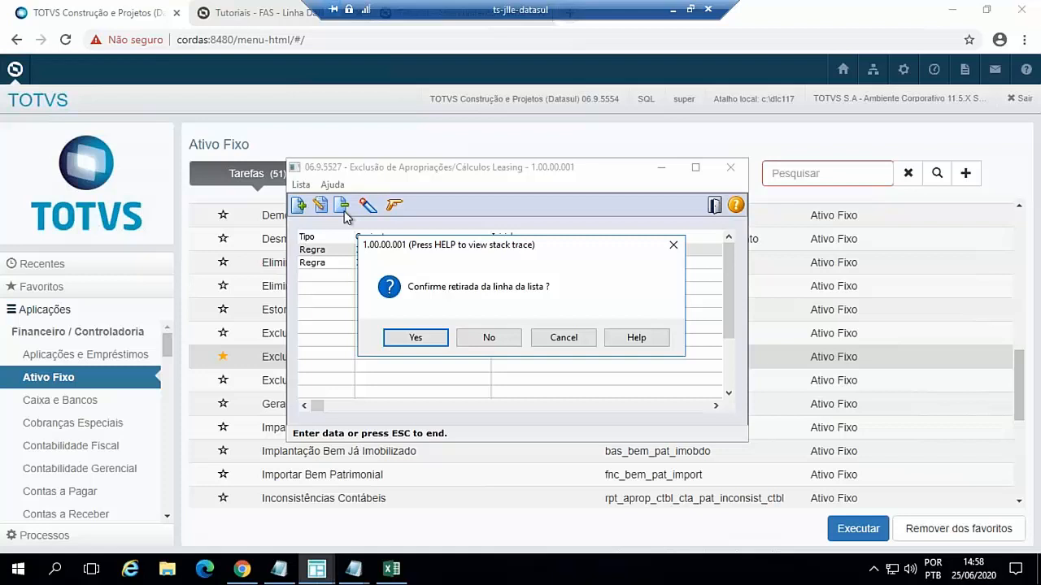
{"action": "left_click", "coordinate": [415, 337]}
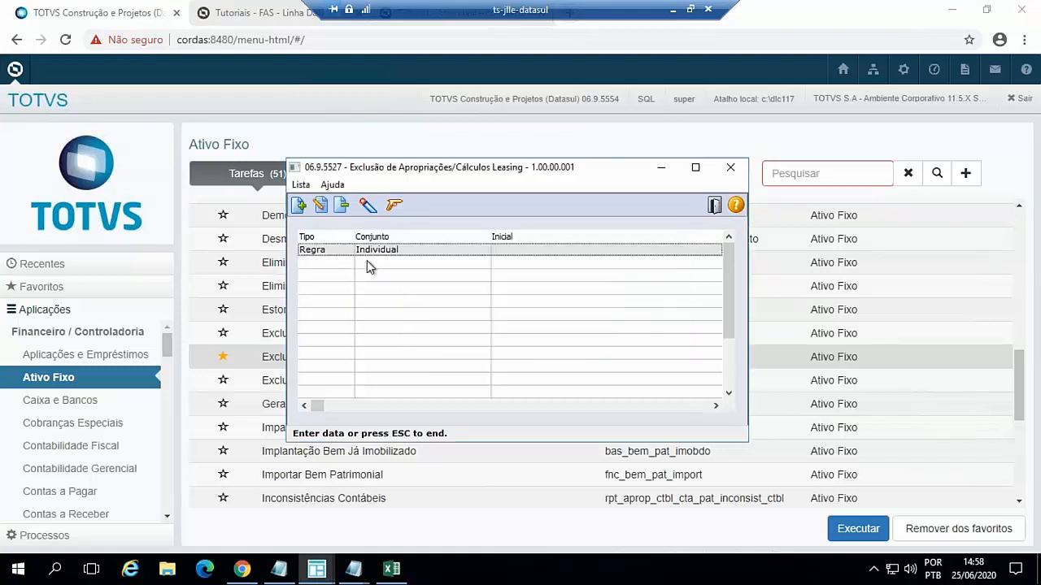
{"action": "left_click", "coordinate": [340, 207]}
{"action": "left_click", "coordinate": [416, 335]}
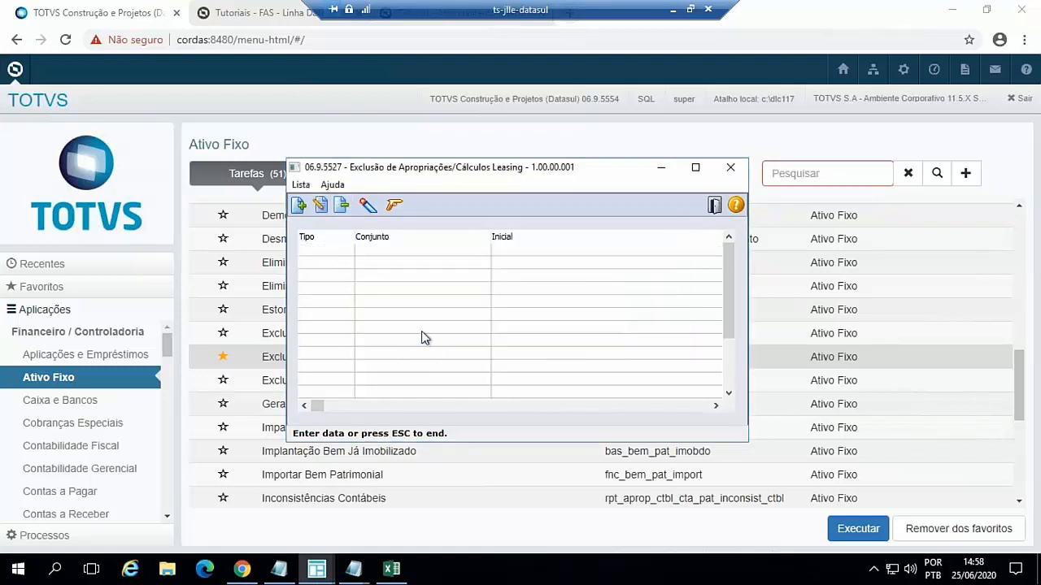
- Add an Individual rule for Arrendador 5 and Contrato Leasing 200625-10, with no Cenário Contábil and Início Exclusão 01/02/2020
{"action": "left_click", "coordinate": [300, 206]}
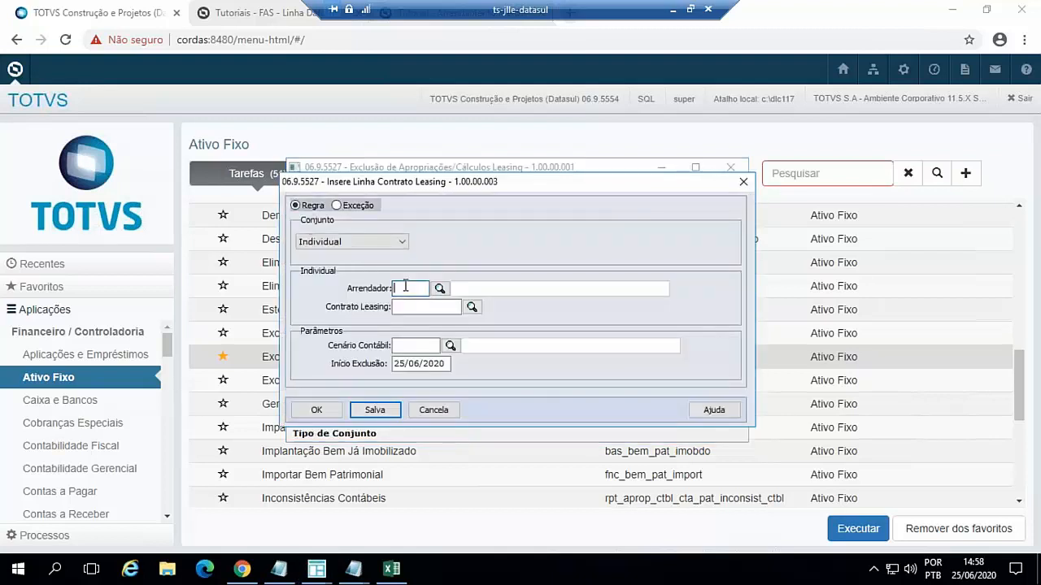
{"action": "key", "text": "Tab"}
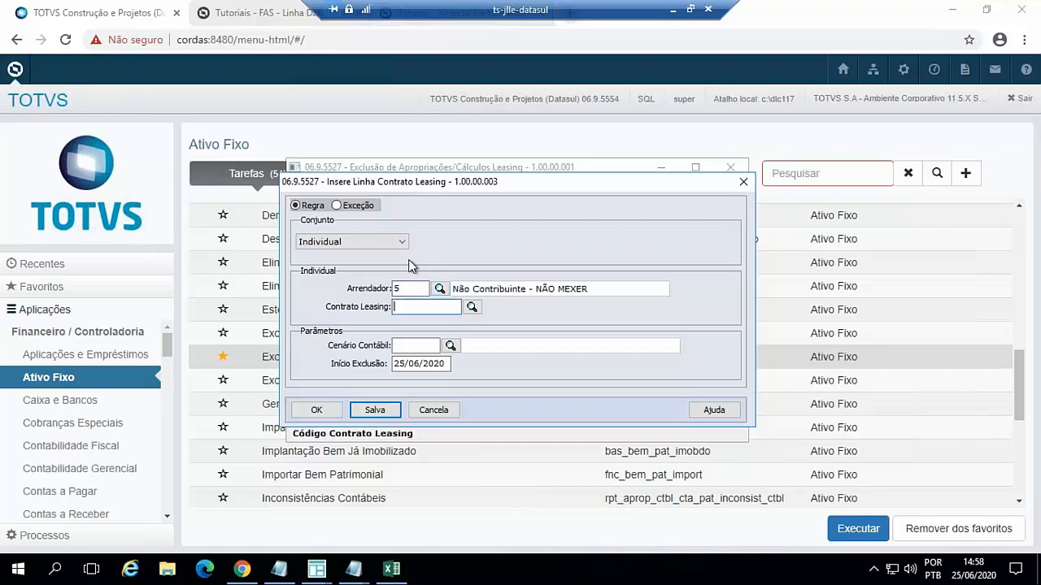
{"action": "type", "text": "200625-10"}
{"action": "key", "text": "Tab"}
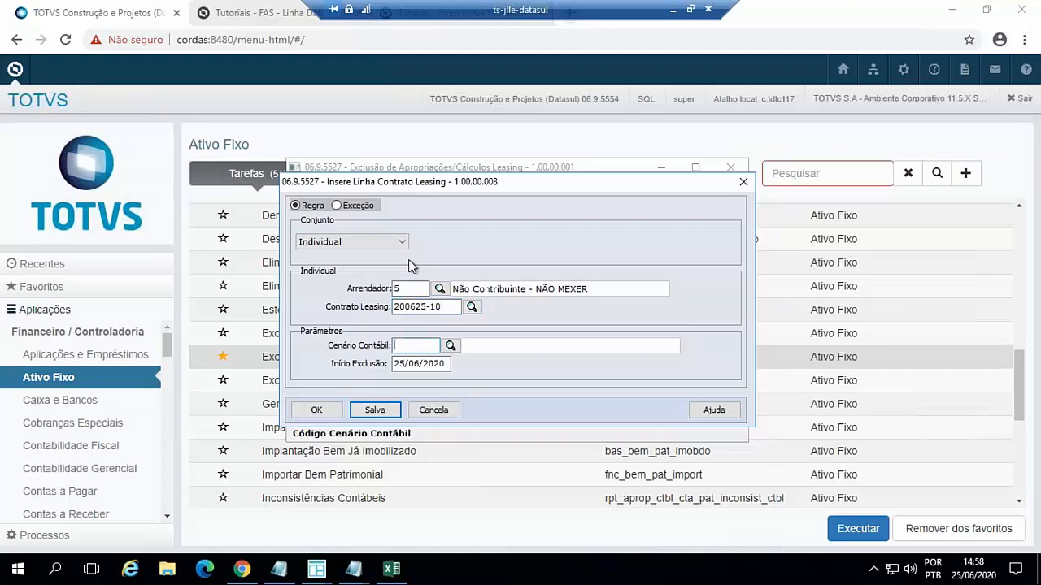
{"action": "key", "text": "Tab"}
{"action": "type", "text": "01022020"}
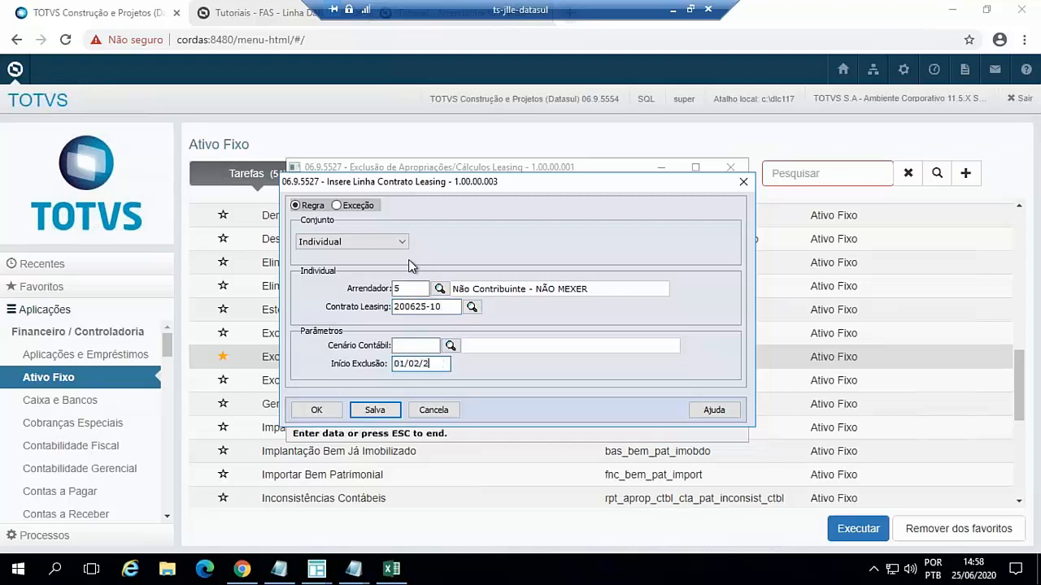
{"action": "key", "text": "Tab"}
{"action": "left_click", "coordinate": [319, 409]}
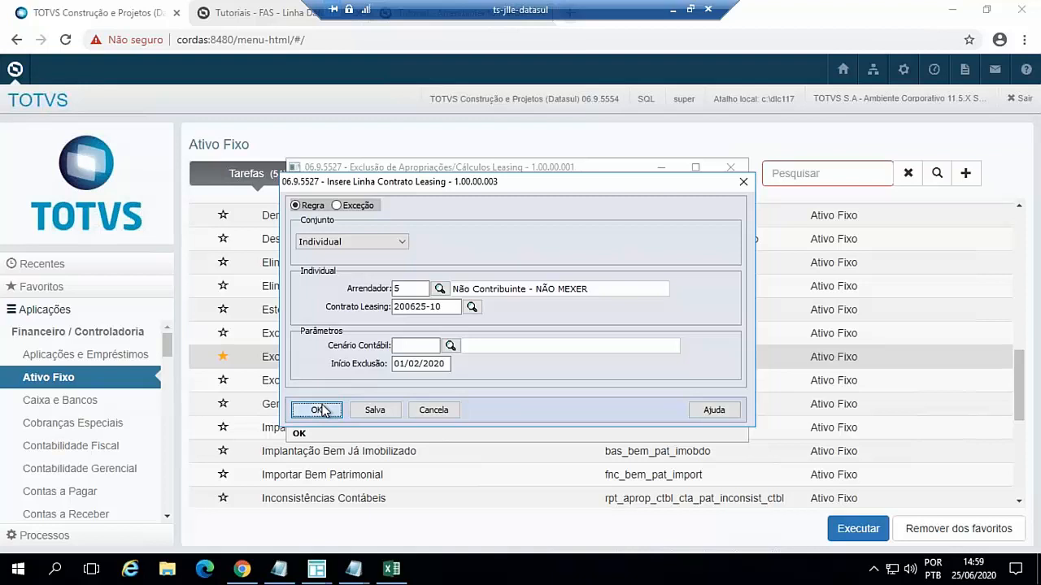
- Execute the leasing calculation exclusion on-line with messages written to c:/temp/fas743pa.log, and close the displayed log
{"action": "left_click", "coordinate": [393, 207]}
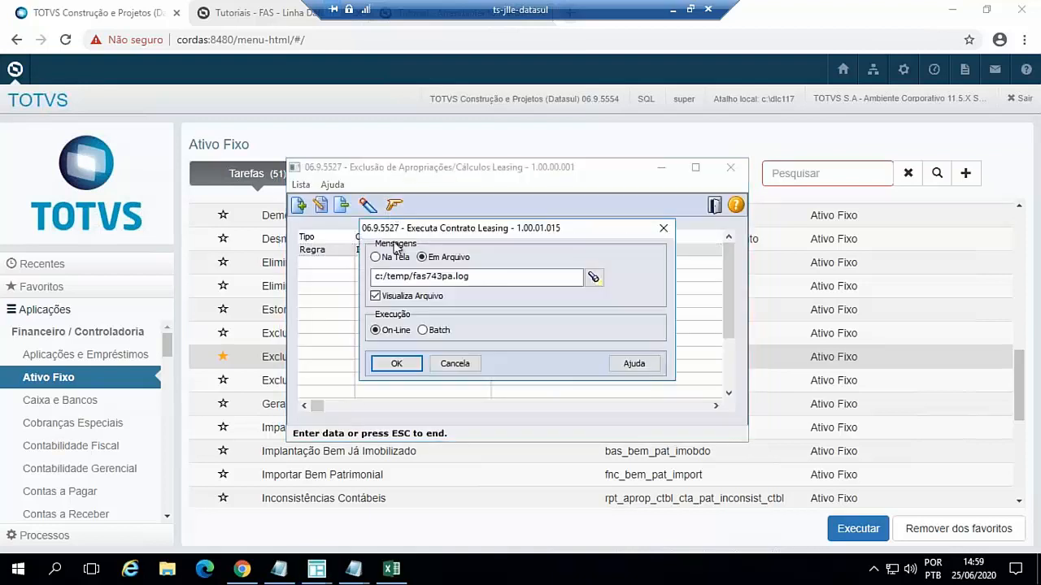
{"action": "left_click", "coordinate": [396, 362]}
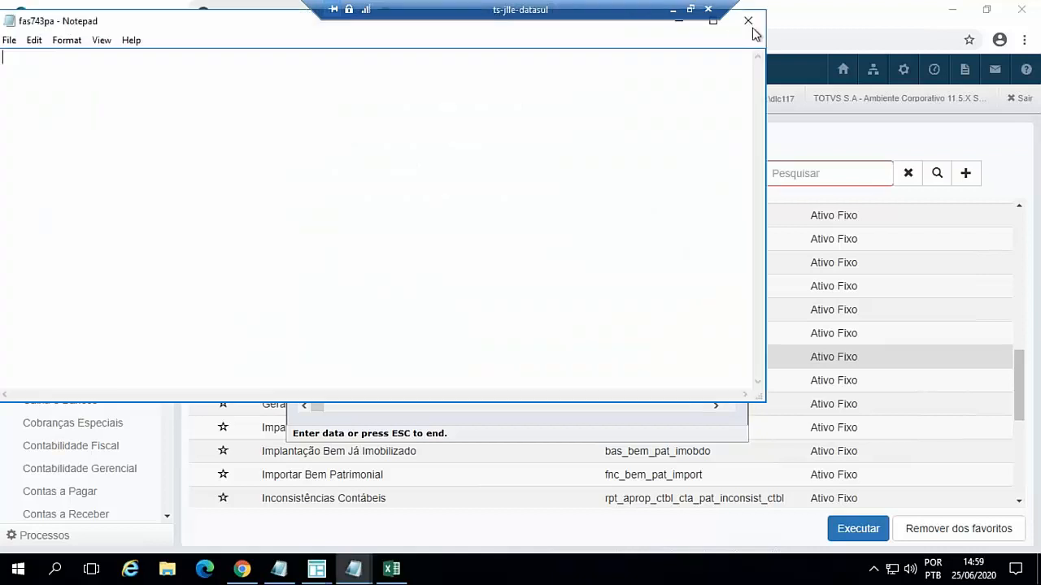
{"action": "left_click", "coordinate": [748, 22]}
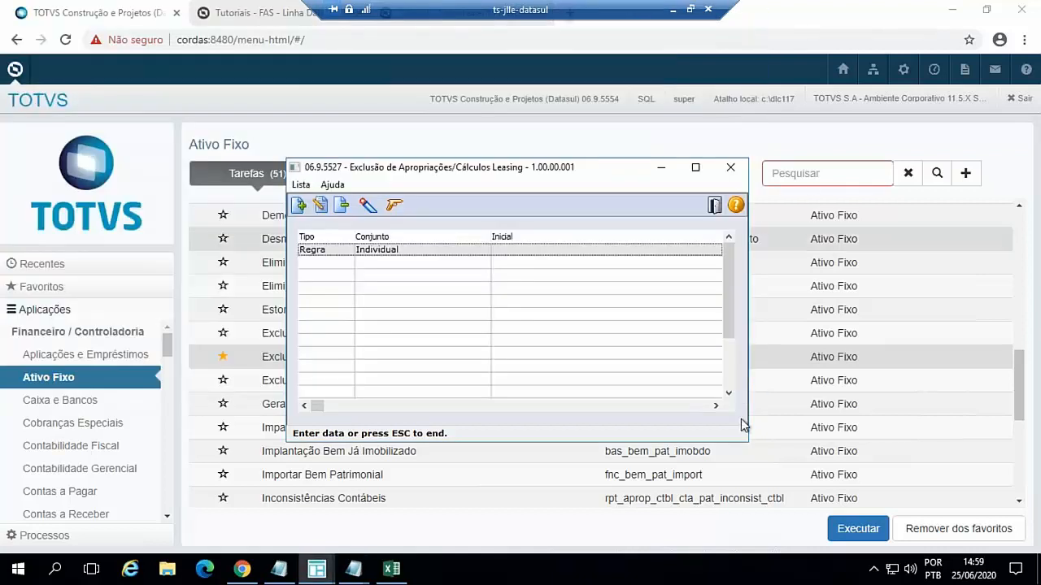
- Switch to Consulta Bem, refresh the records of asset 200625 sequence 10, and restore the window from its maximised size
{"action": "left_click", "coordinate": [316, 569]}
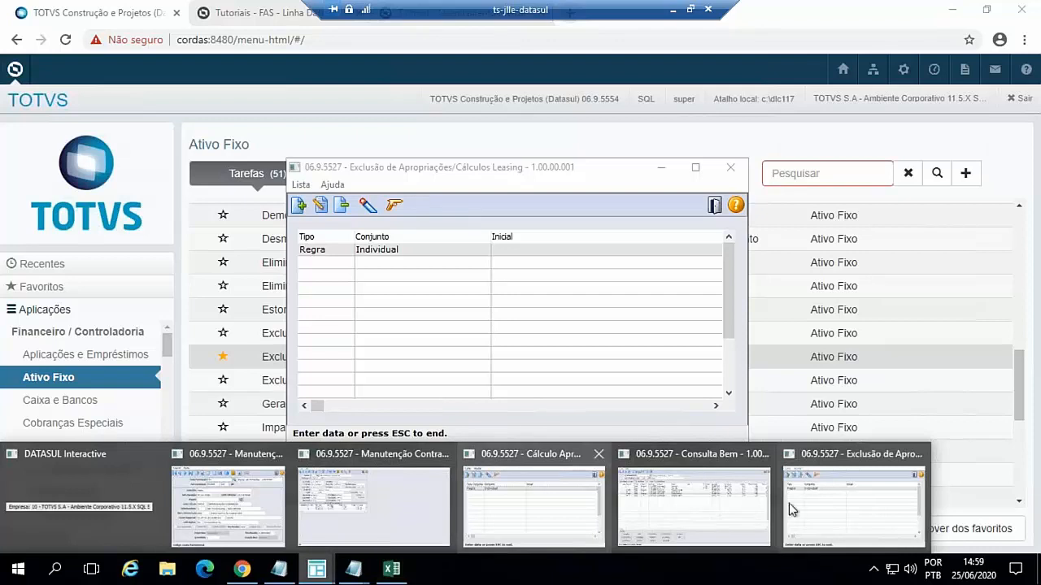
{"action": "left_click", "coordinate": [732, 512]}
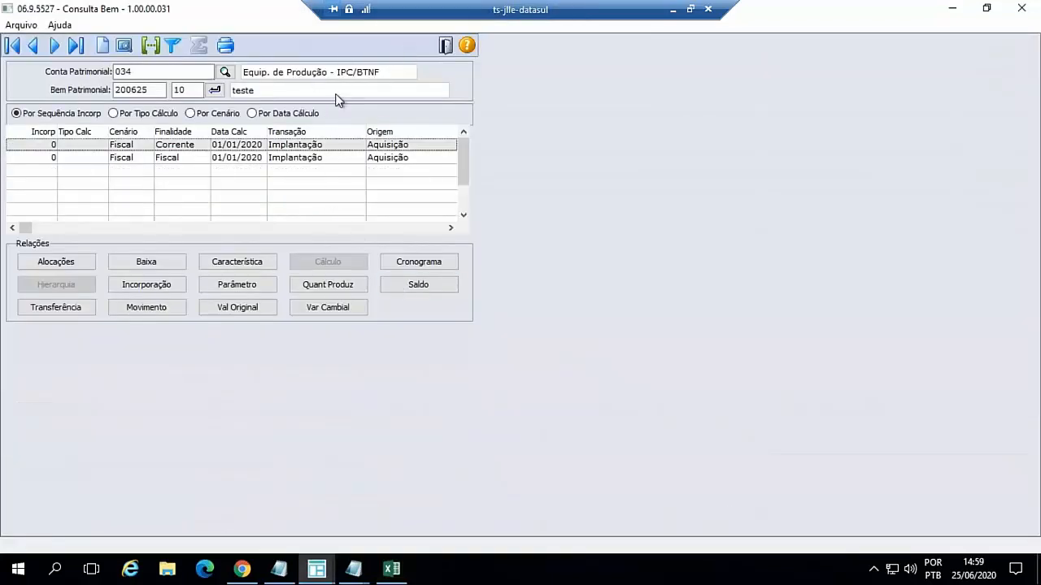
{"action": "left_click", "coordinate": [215, 90]}
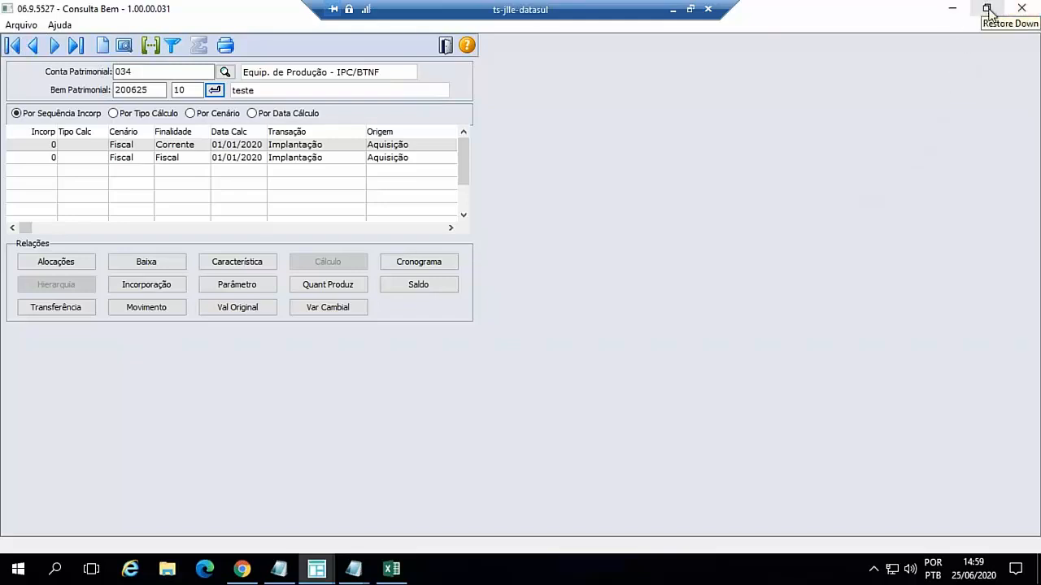
{"action": "left_click", "coordinate": [987, 9]}
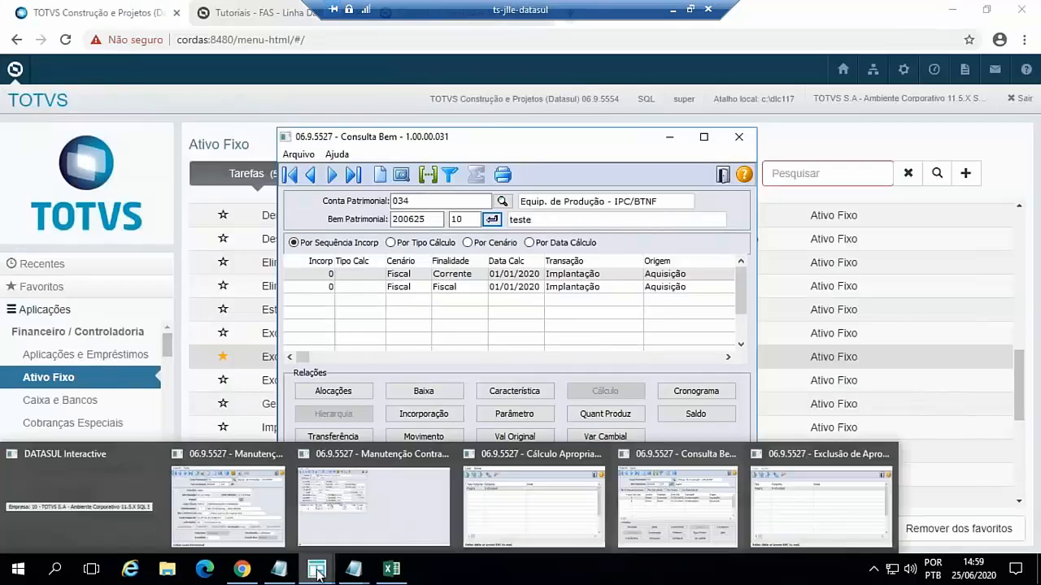
{"action": "mouse_move", "coordinate": [246, 576]}
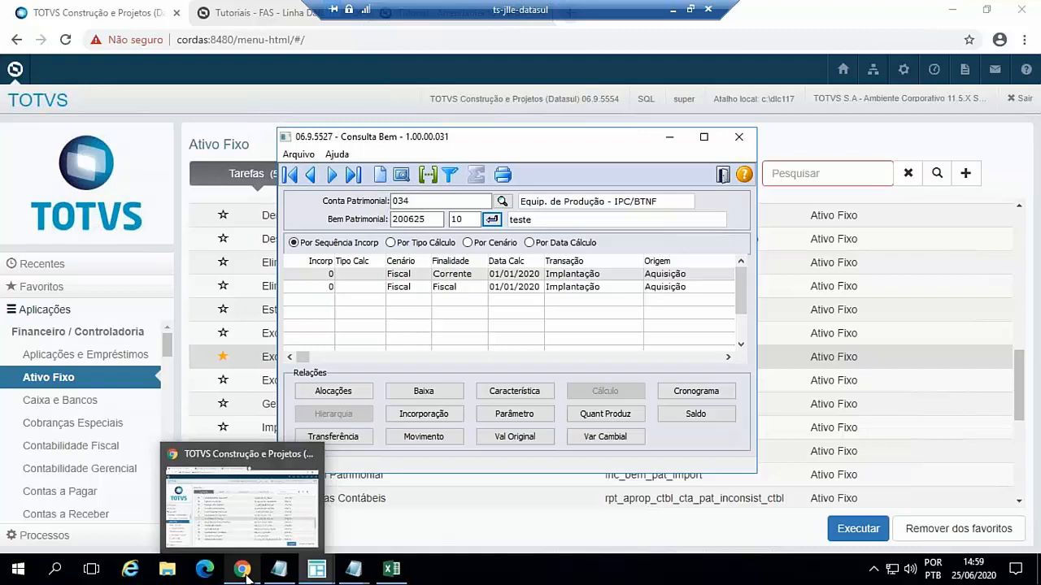
{"action": "mouse_move", "coordinate": [279, 569]}
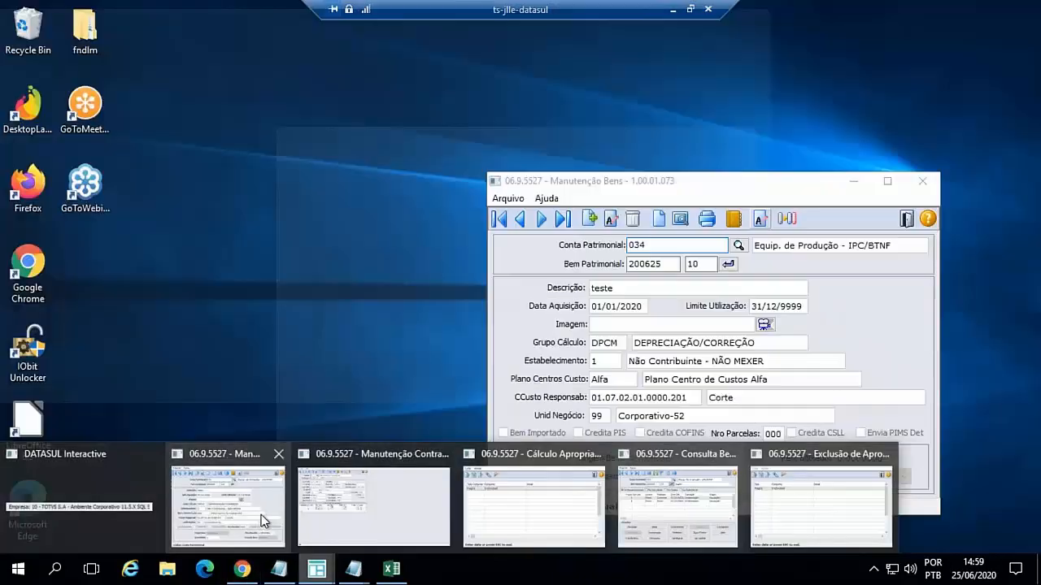
{"action": "left_click", "coordinate": [261, 514]}
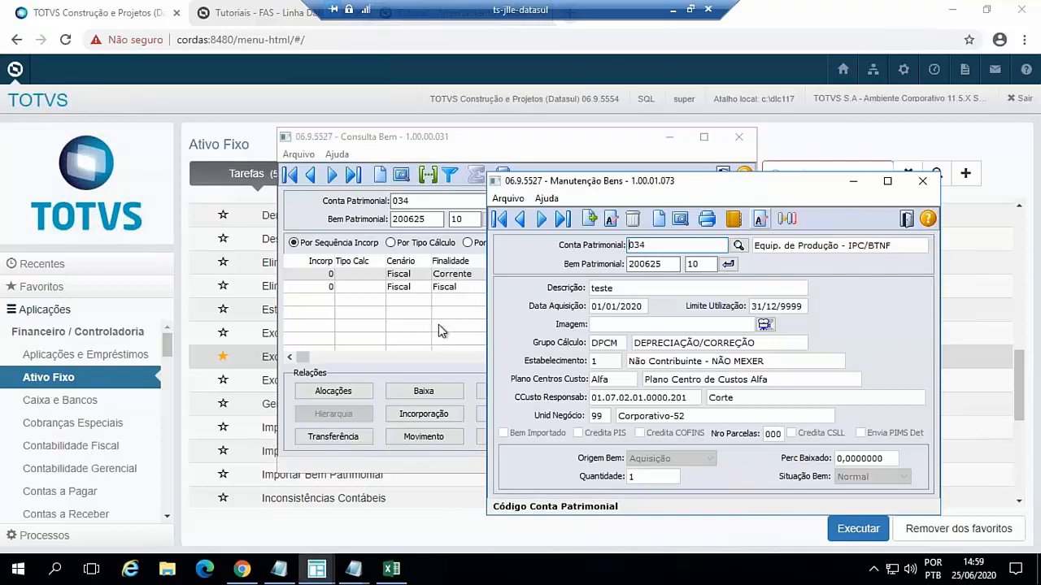
{"action": "left_click", "coordinate": [318, 572]}
{"action": "left_click", "coordinate": [271, 530]}
- Run Cálculo Apropriação Contrato Leasing again on-line with the existing Individual rule, logging to c:/temp/fas719pa.log, and close the log
{"action": "left_click", "coordinate": [317, 570]}
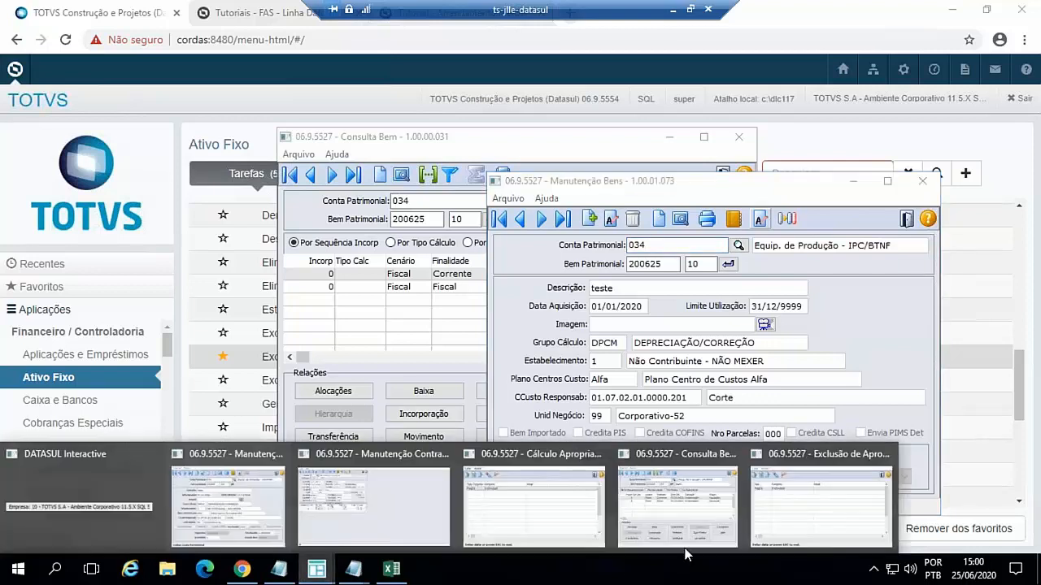
{"action": "left_click", "coordinate": [556, 532]}
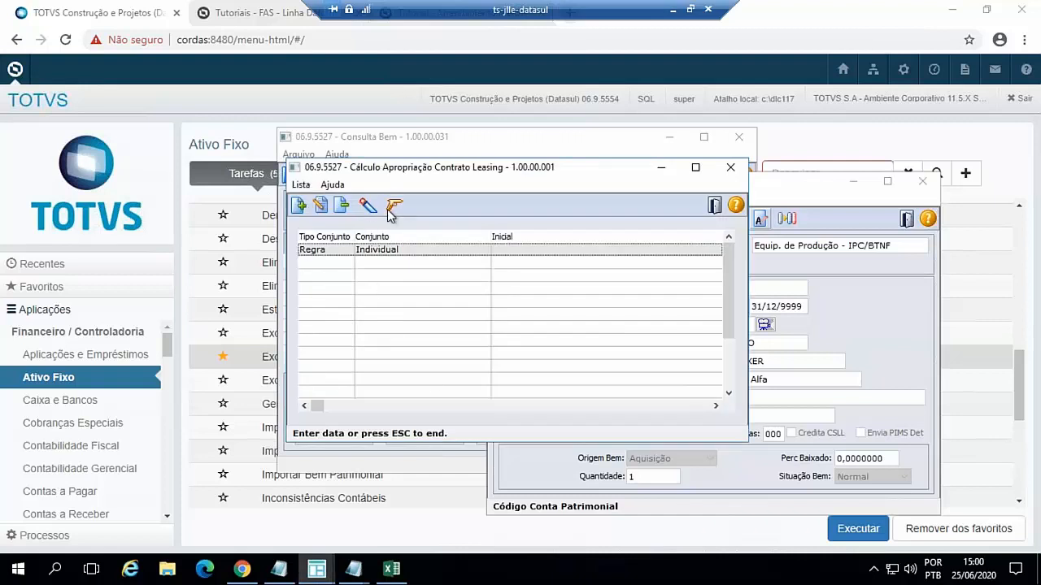
{"action": "left_click", "coordinate": [392, 207]}
{"action": "left_click", "coordinate": [400, 363]}
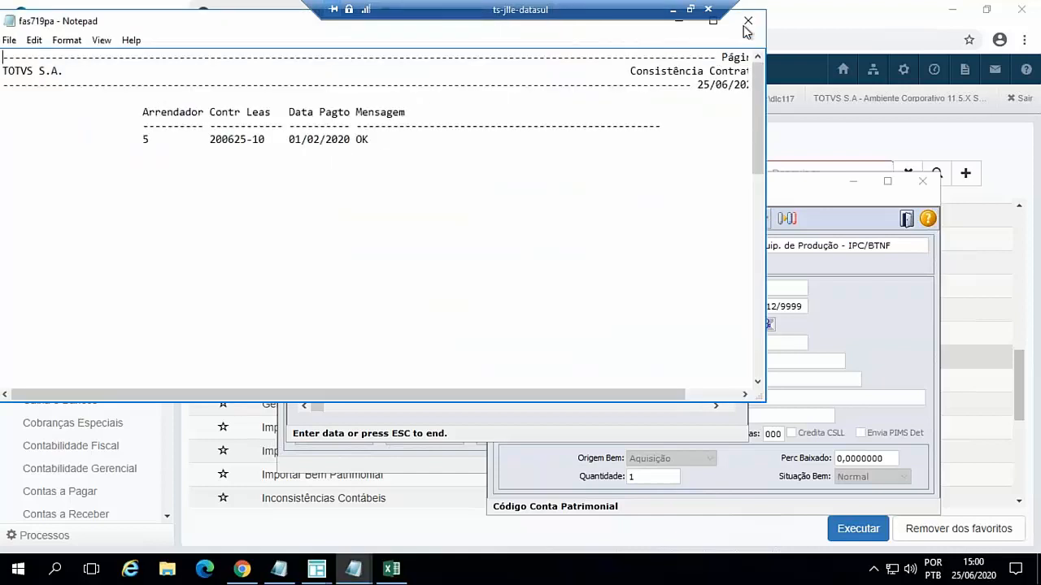
{"action": "left_click", "coordinate": [745, 22]}
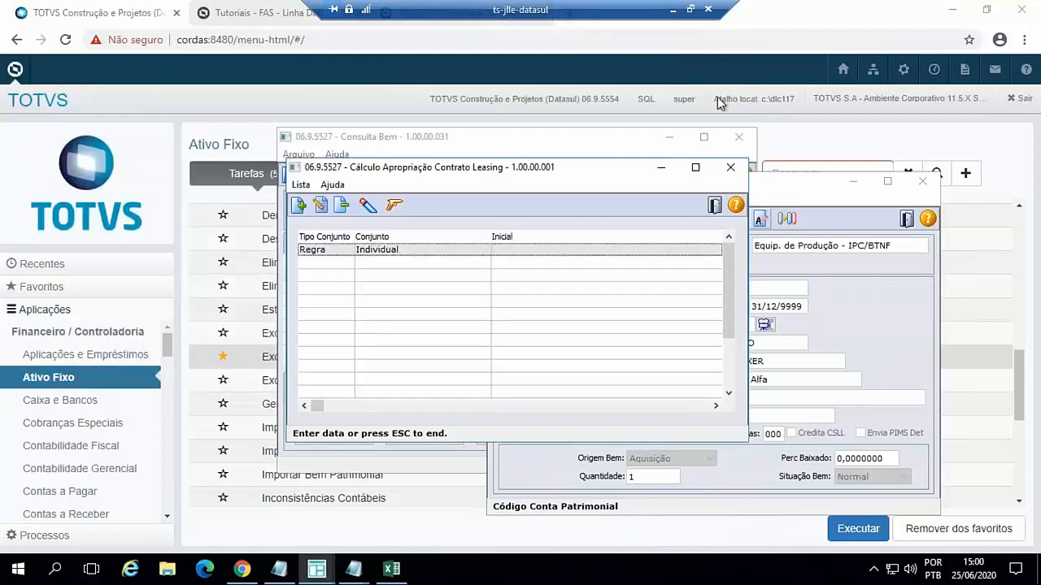
- Minimise the calculation and Manutenção Bens windows, refresh the asset's records in Consulta Bem to check the appropriations, and minimise it
{"action": "left_click", "coordinate": [661, 167]}
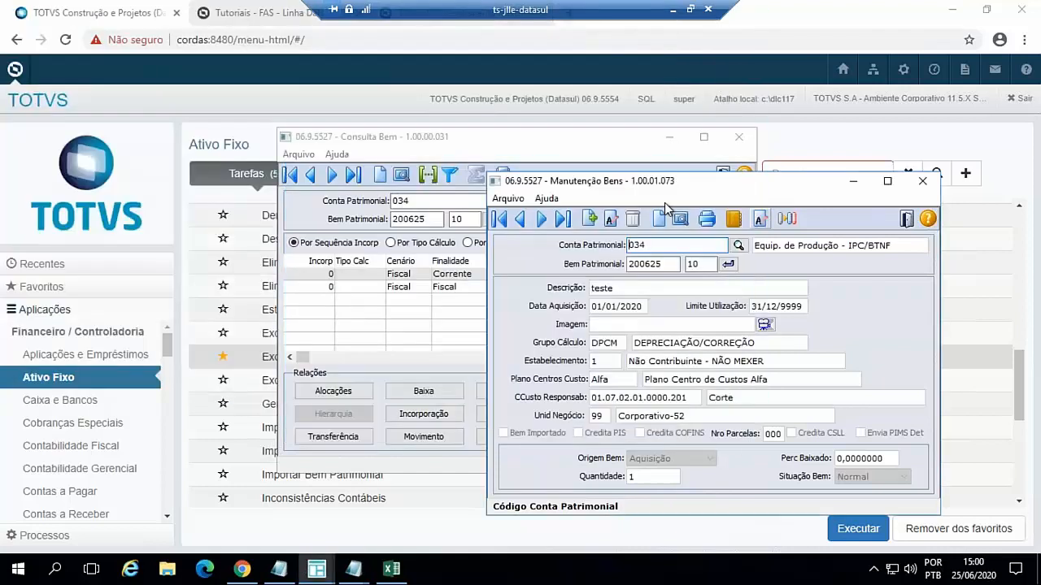
{"action": "left_click", "coordinate": [852, 180]}
{"action": "left_click", "coordinate": [492, 220]}
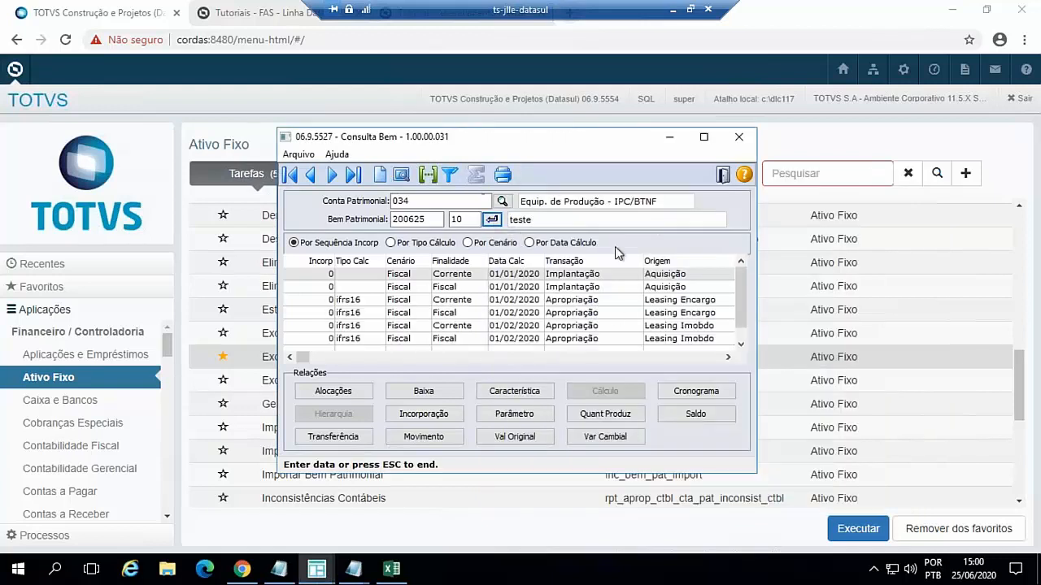
{"action": "left_click", "coordinate": [668, 140]}
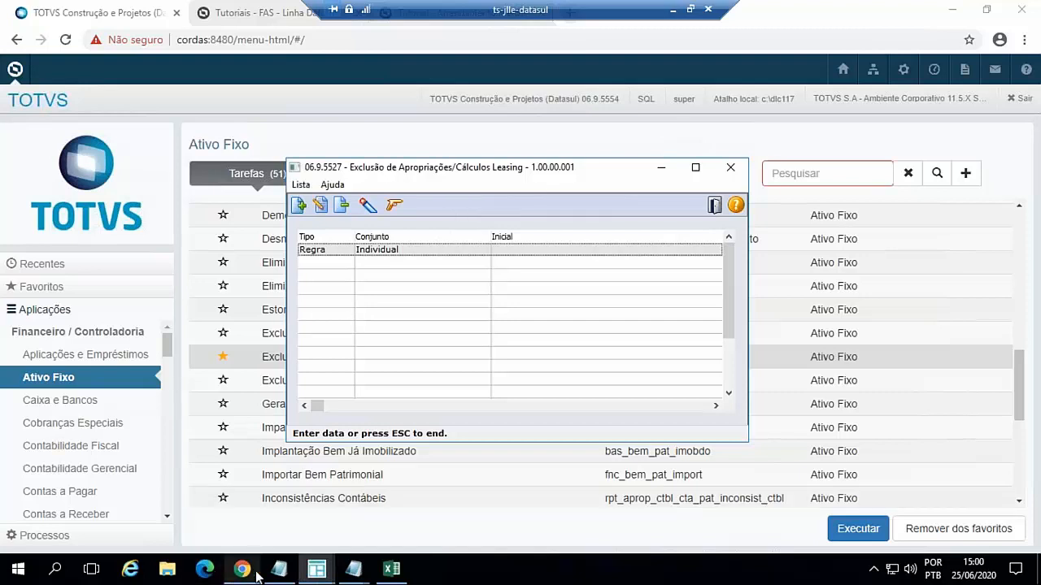
- Switch to the Manutenção Contratos Leasing window, minimising Manutenção Bens on the way, and maximise it to show the full appropriation table
{"action": "left_click", "coordinate": [317, 569]}
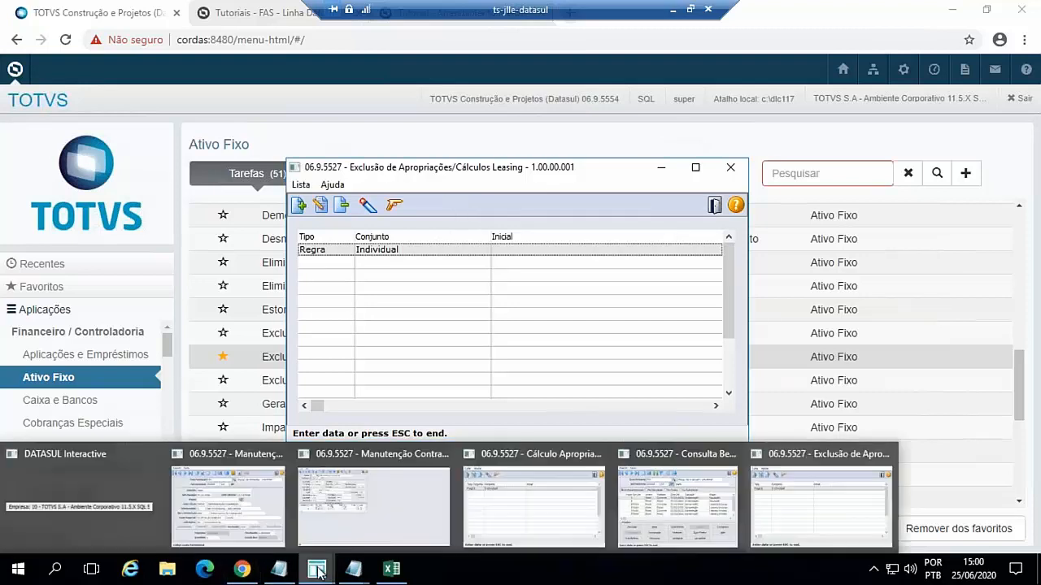
{"action": "left_click", "coordinate": [257, 538]}
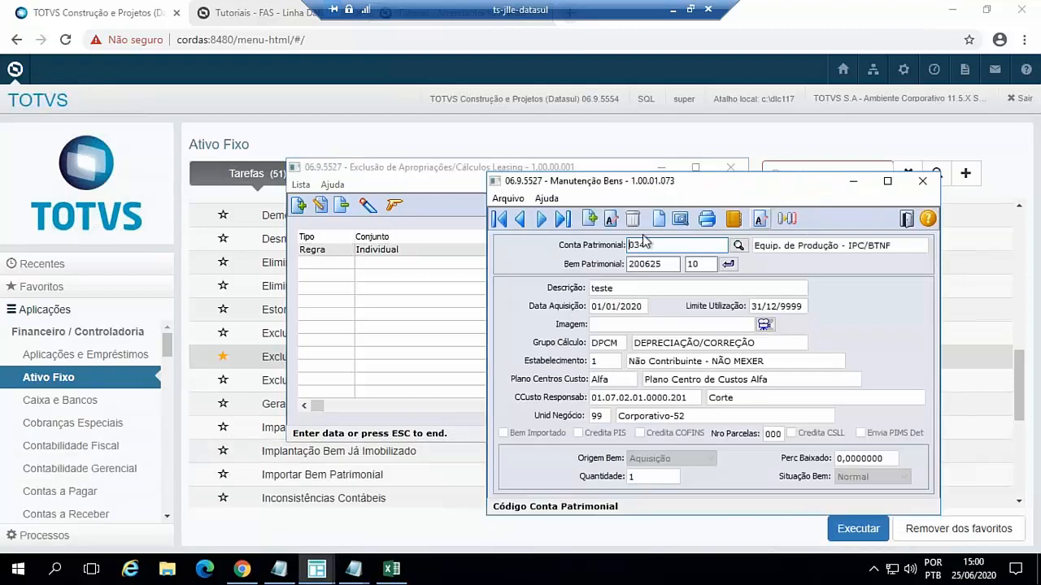
{"action": "left_click", "coordinate": [853, 180]}
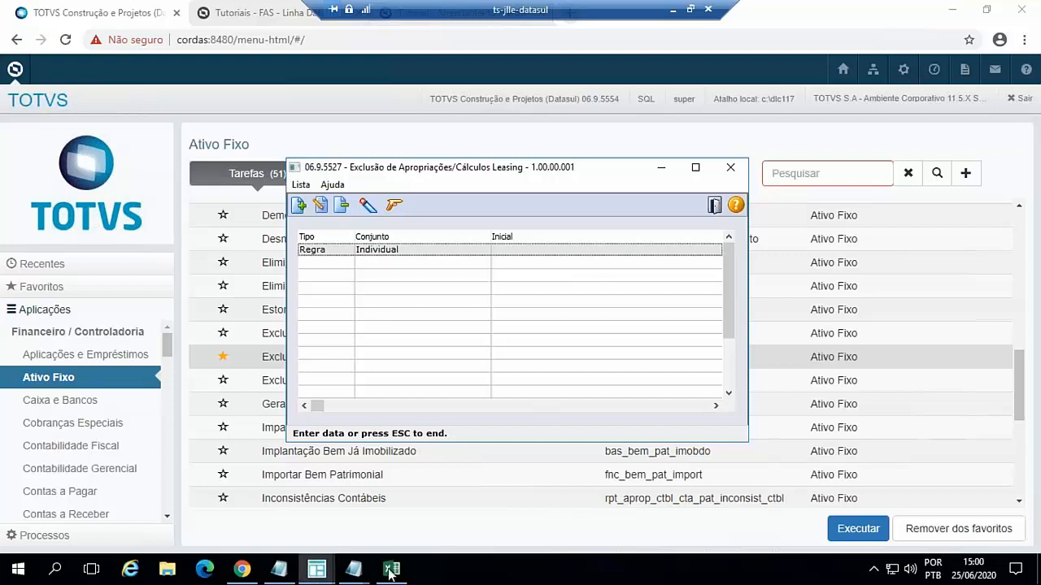
{"action": "mouse_move", "coordinate": [326, 574]}
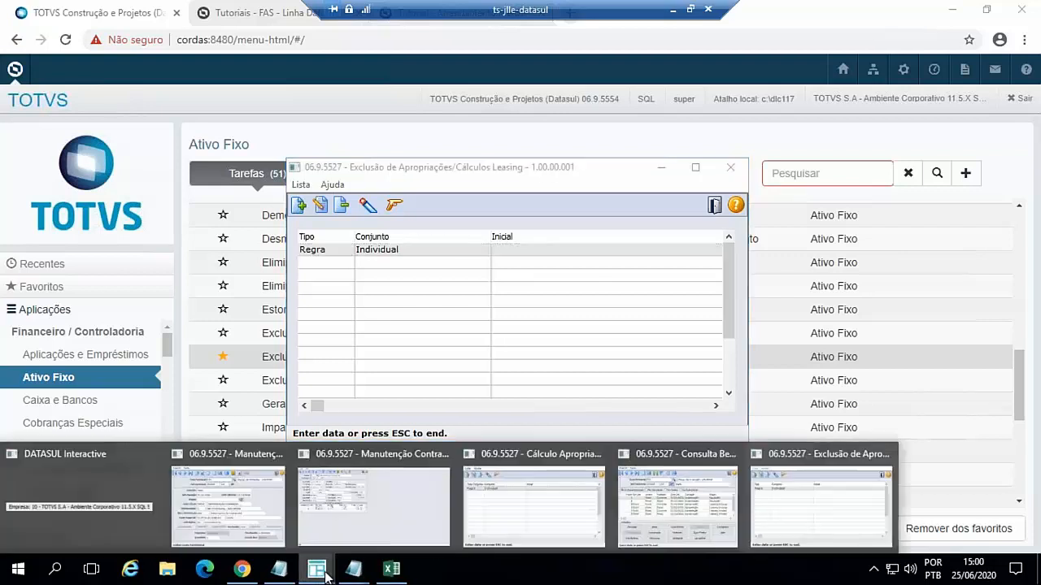
{"action": "left_click", "coordinate": [376, 516]}
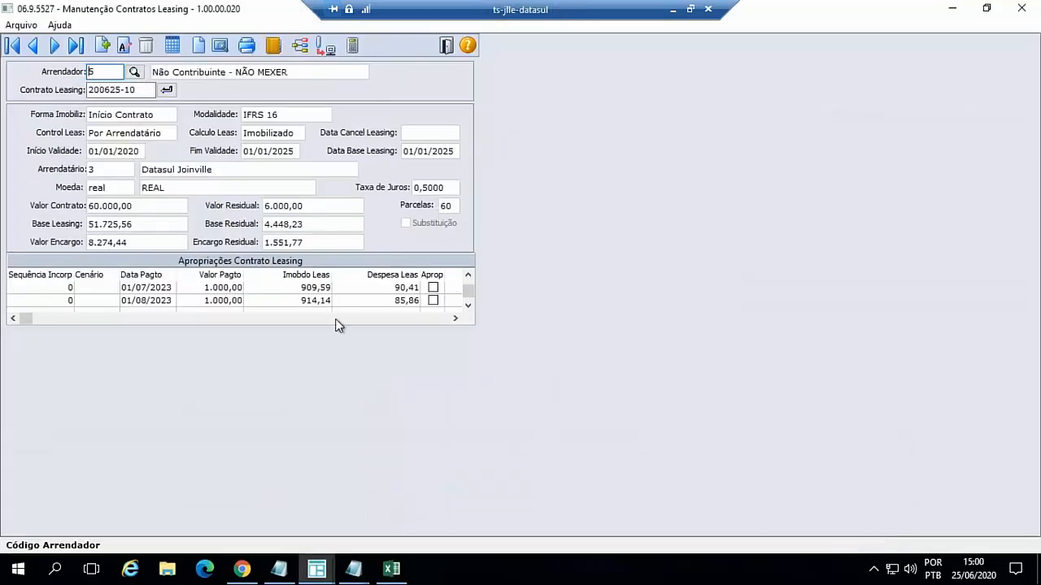
{"action": "left_click", "coordinate": [986, 8]}
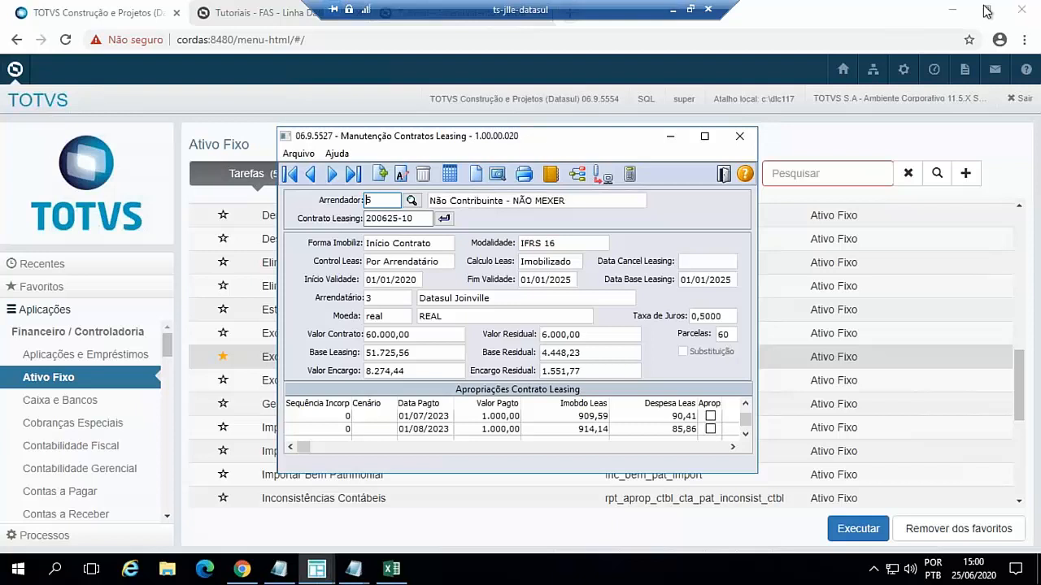
{"action": "left_click", "coordinate": [705, 136]}
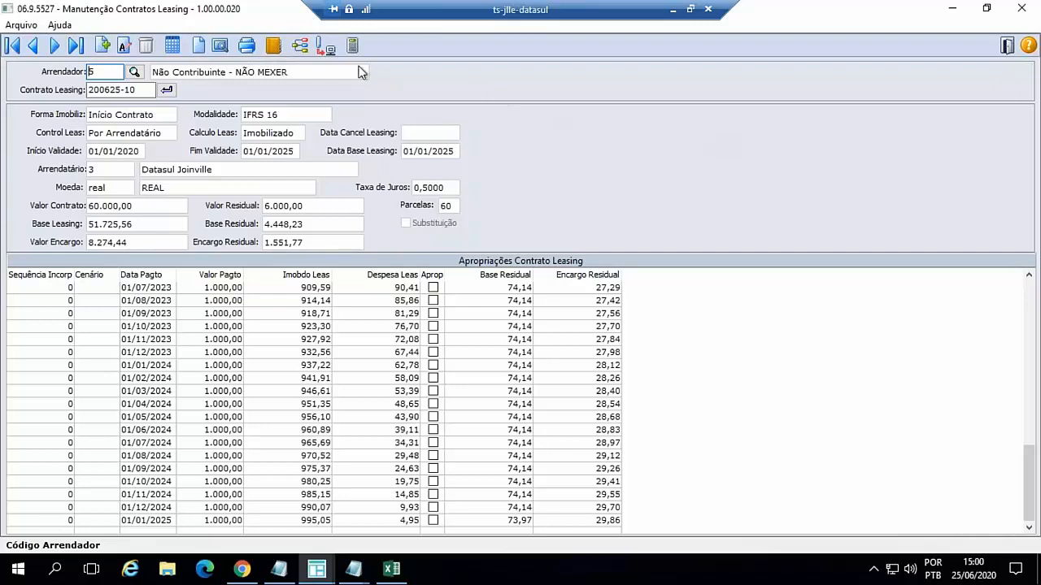
- Output the leasing contract import layout to c:/temp/fas012zb.lst, examine its field descriptions, and leave the import dialog without importing
{"action": "left_click", "coordinate": [324, 49]}
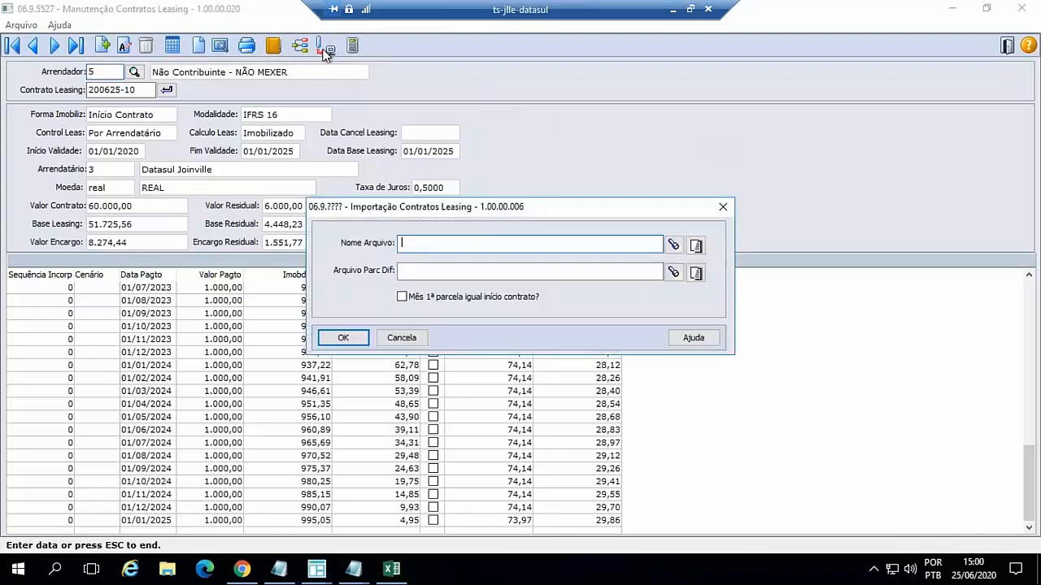
{"action": "left_click", "coordinate": [696, 248]}
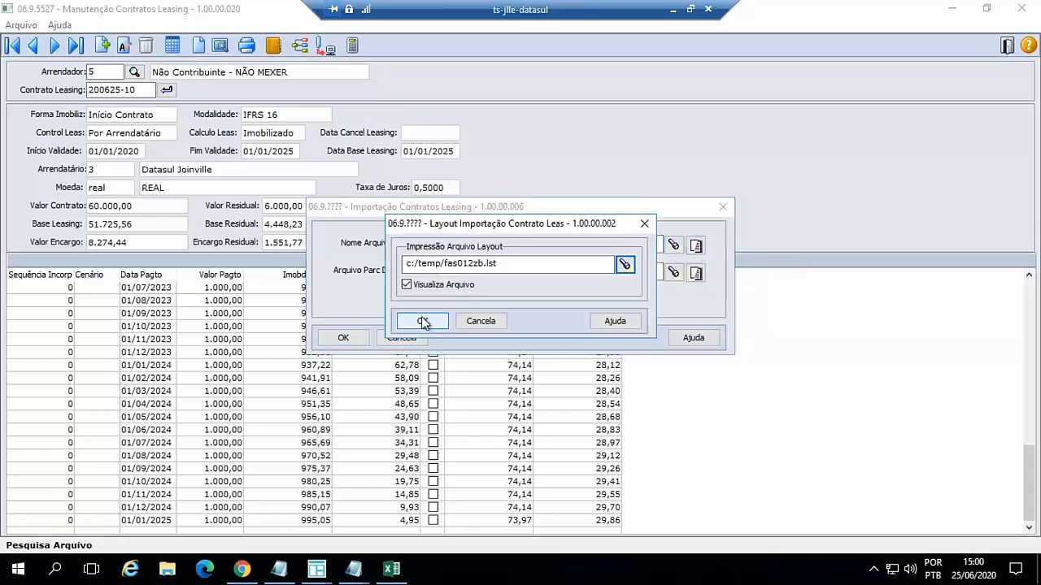
{"action": "left_click", "coordinate": [426, 321]}
{"action": "scroll", "coordinate": [195, 252], "scroll_direction": "down", "scroll_amount": 9}
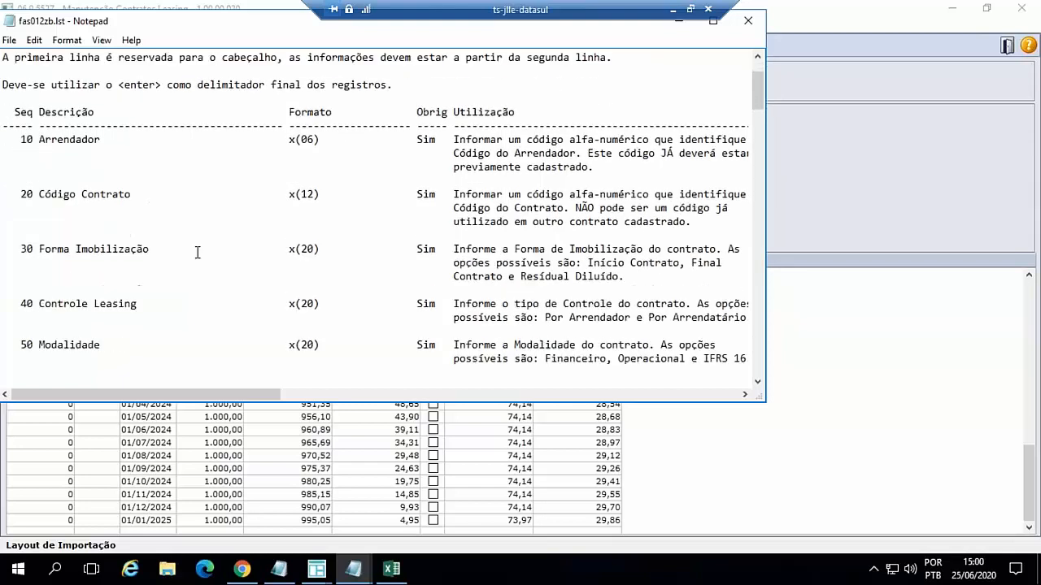
{"action": "scroll", "coordinate": [194, 263], "scroll_direction": "down", "scroll_amount": 7}
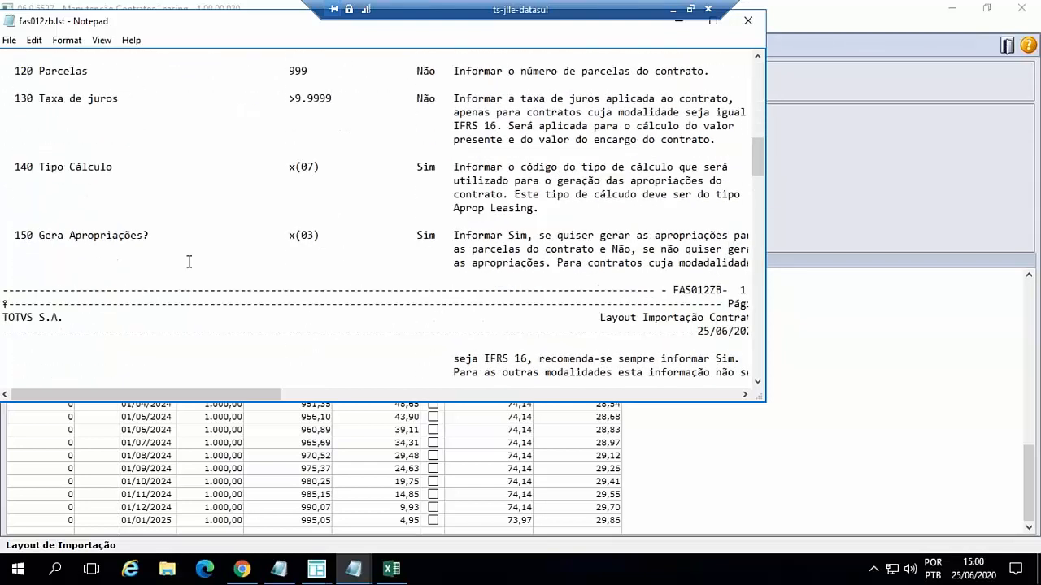
{"action": "left_click", "coordinate": [746, 22]}
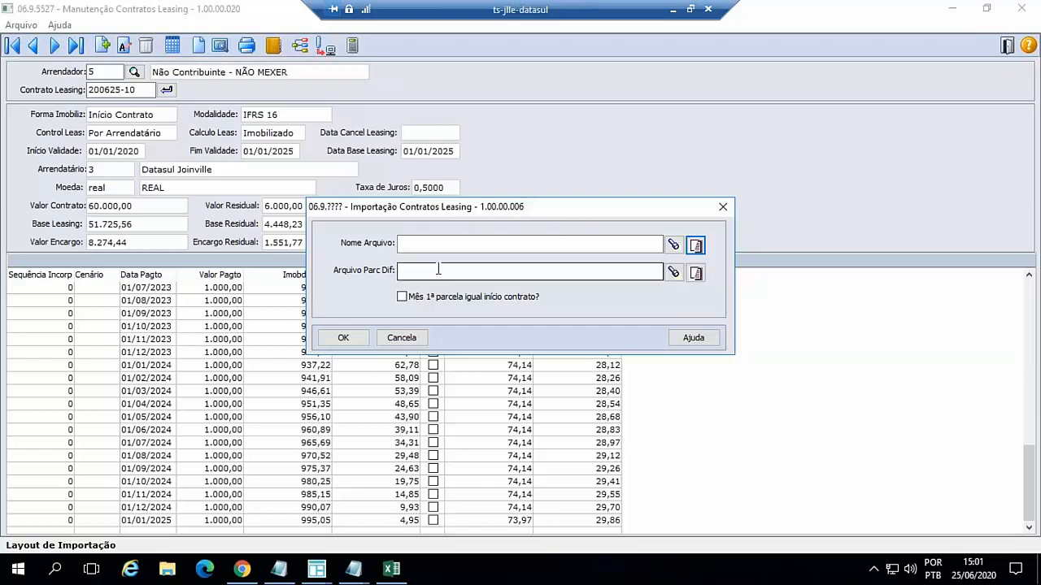
{"action": "left_click", "coordinate": [402, 338]}
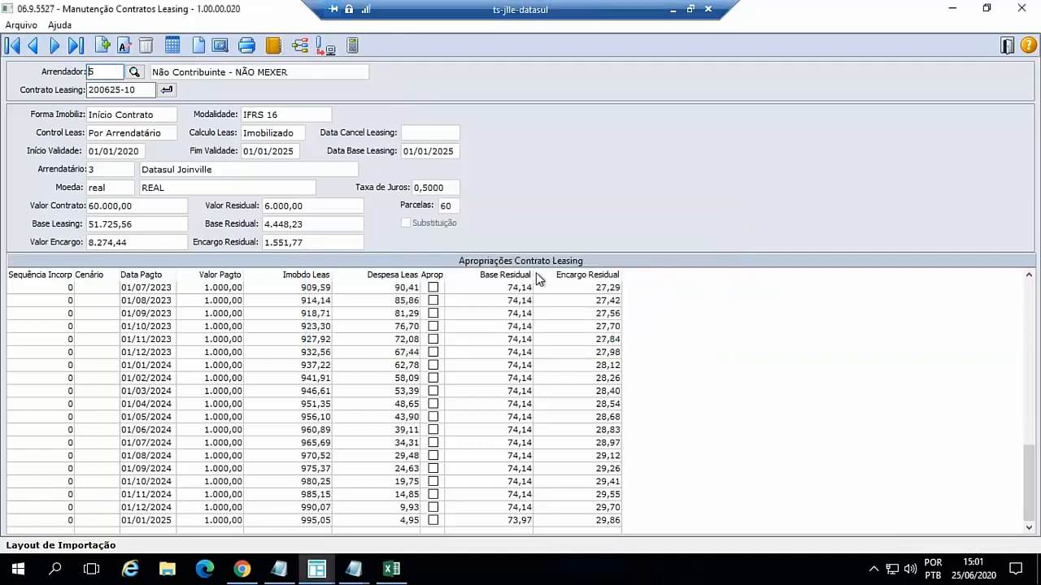
- Reload the contract, open Reajuste do Contrato de Leasing, and inspect the instalment table for Parcelas Diferentes, leaving that option off
{"action": "left_click", "coordinate": [168, 91]}
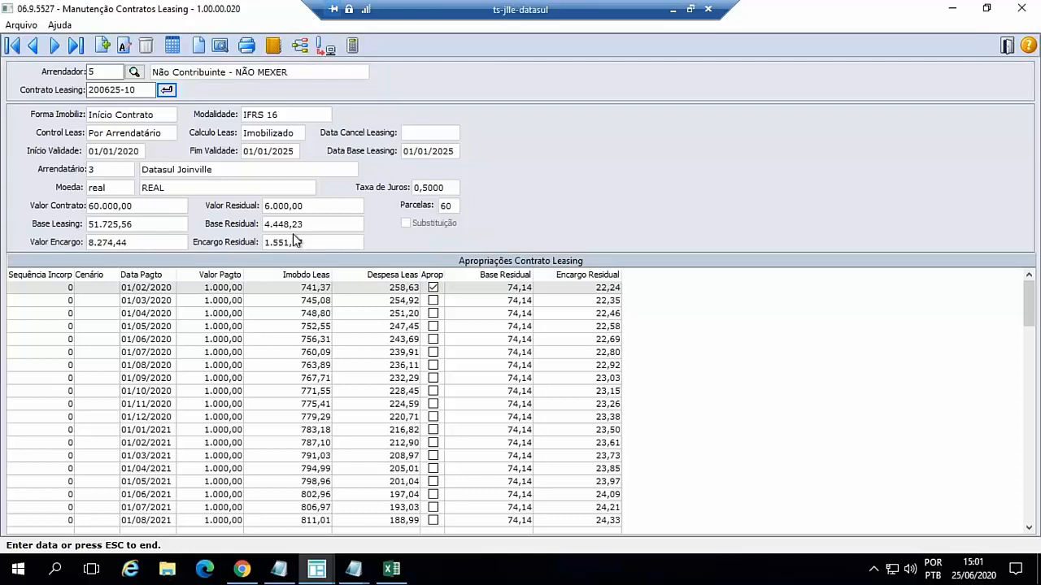
{"action": "left_click", "coordinate": [352, 49]}
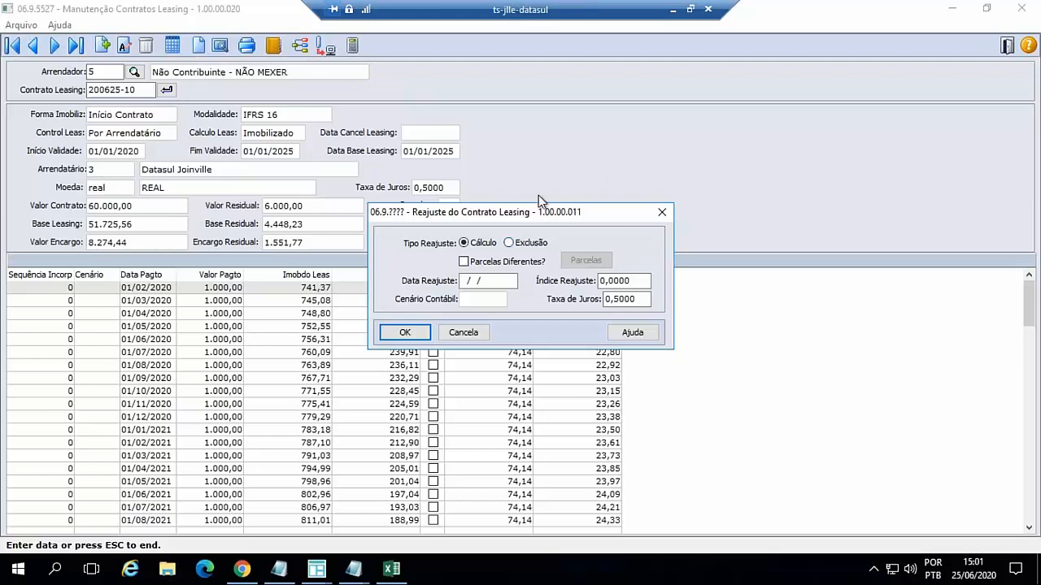
{"action": "left_click", "coordinate": [462, 262]}
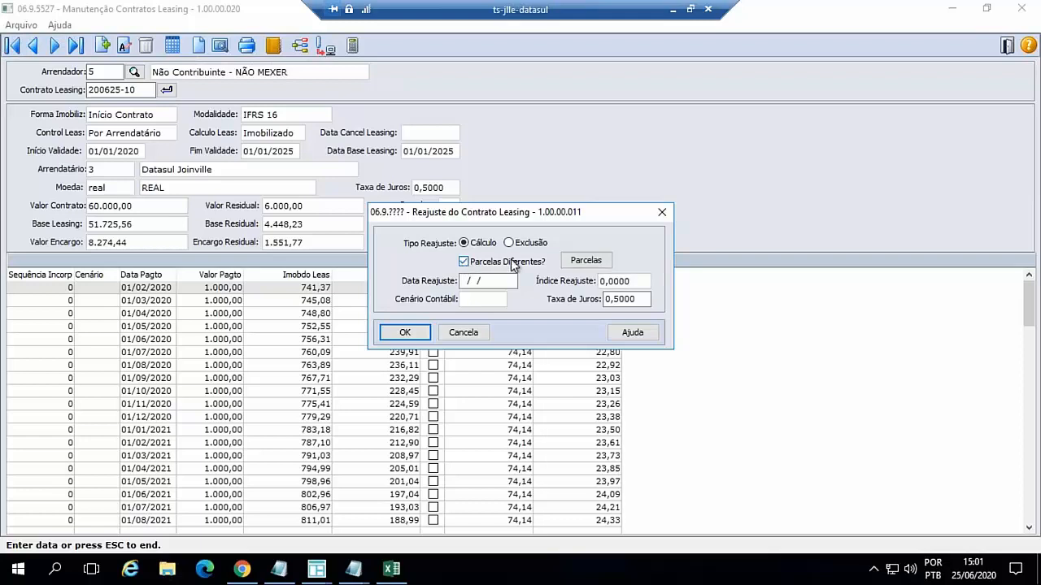
{"action": "left_click", "coordinate": [587, 261]}
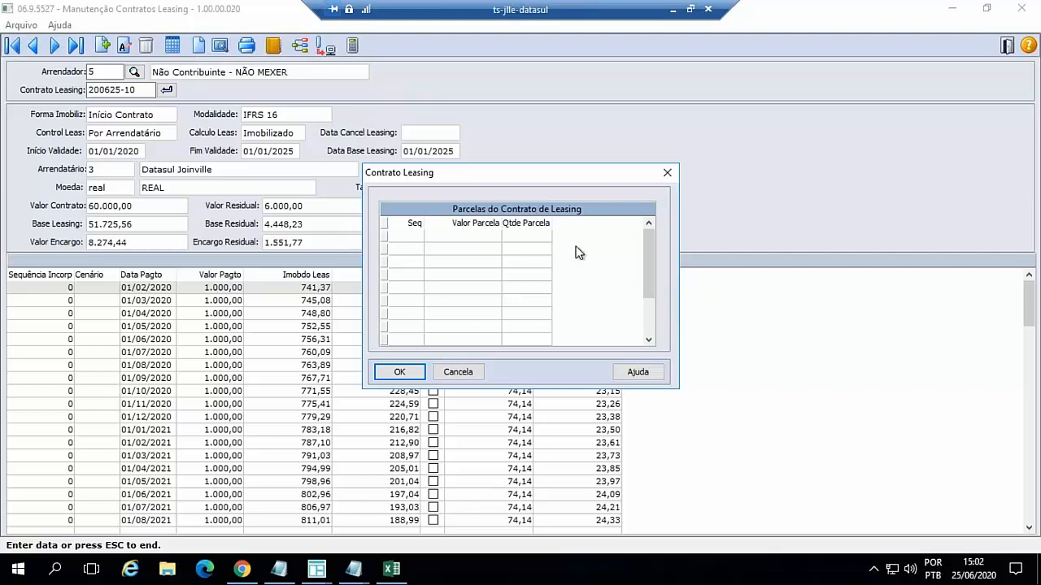
{"action": "left_click", "coordinate": [458, 372]}
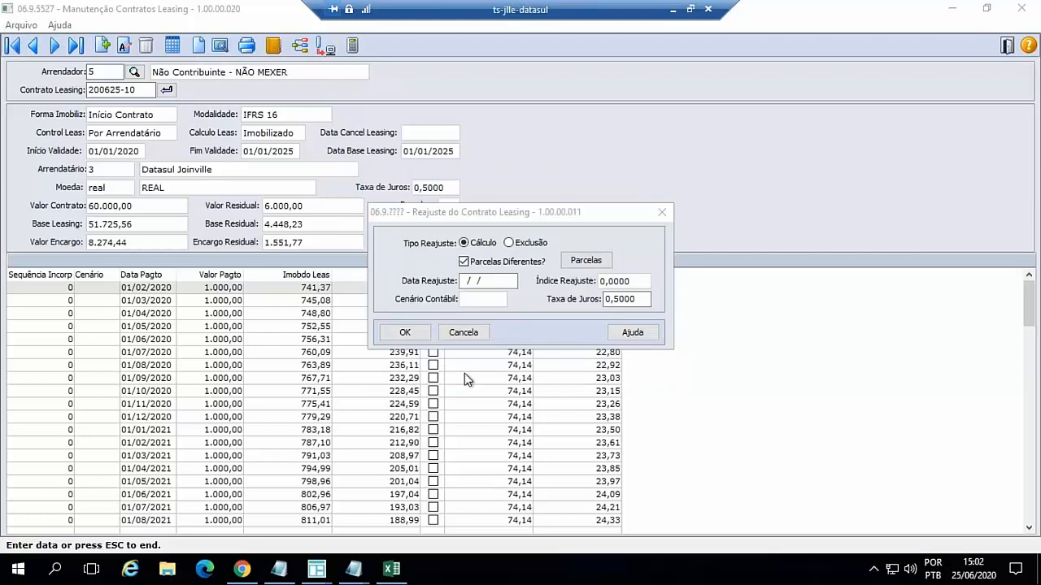
{"action": "left_click", "coordinate": [460, 263]}
{"action": "left_click", "coordinate": [460, 263]}
- Run the contract readjustment calculation with date 01/03/2020 and a readjustment index of 10, keeping the existing interest rate
{"action": "left_click", "coordinate": [462, 281]}
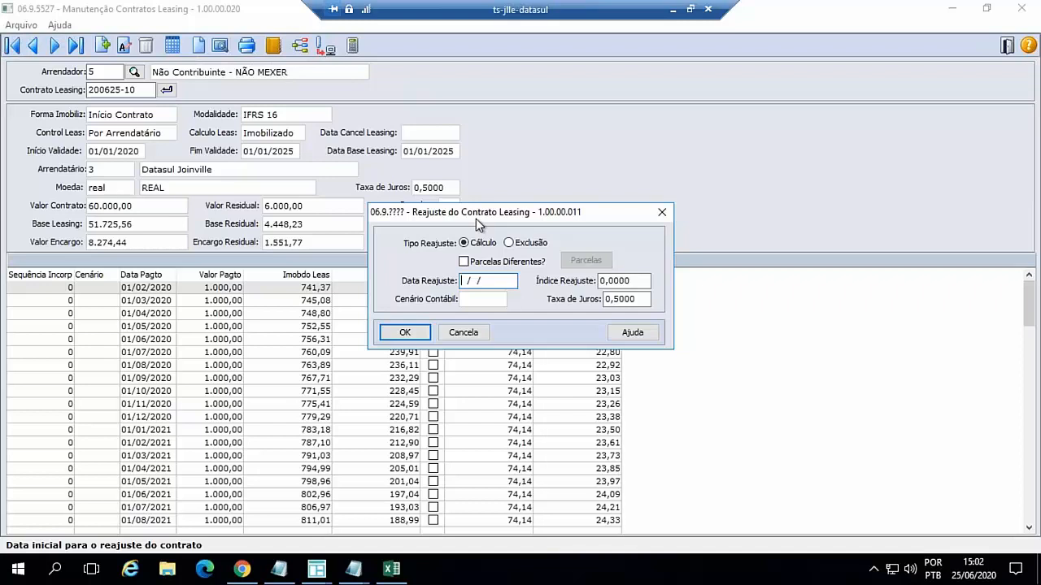
{"action": "left_click_drag", "start_coordinate": [476, 211], "coordinate": [740, 261]}
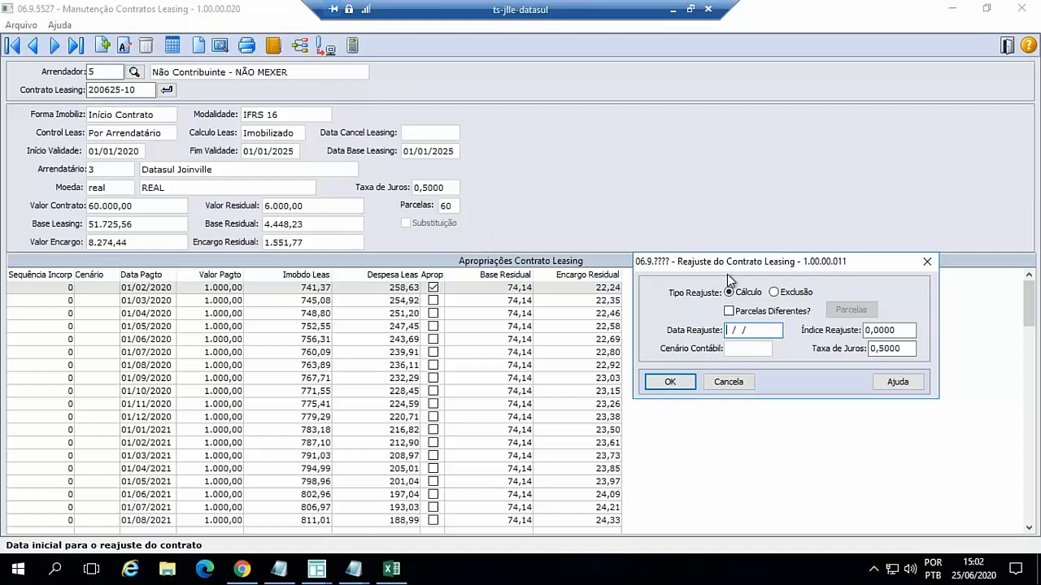
{"action": "type", "text": "01/03/2020"}
{"action": "key", "text": "Tab"}
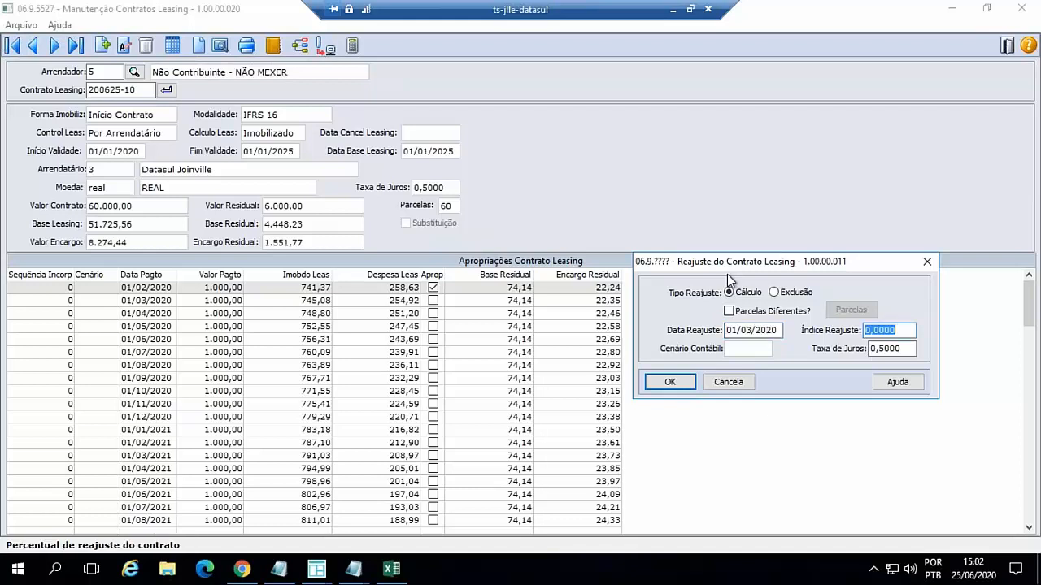
{"action": "type", "text": "10"}
{"action": "key", "text": "Tab"}
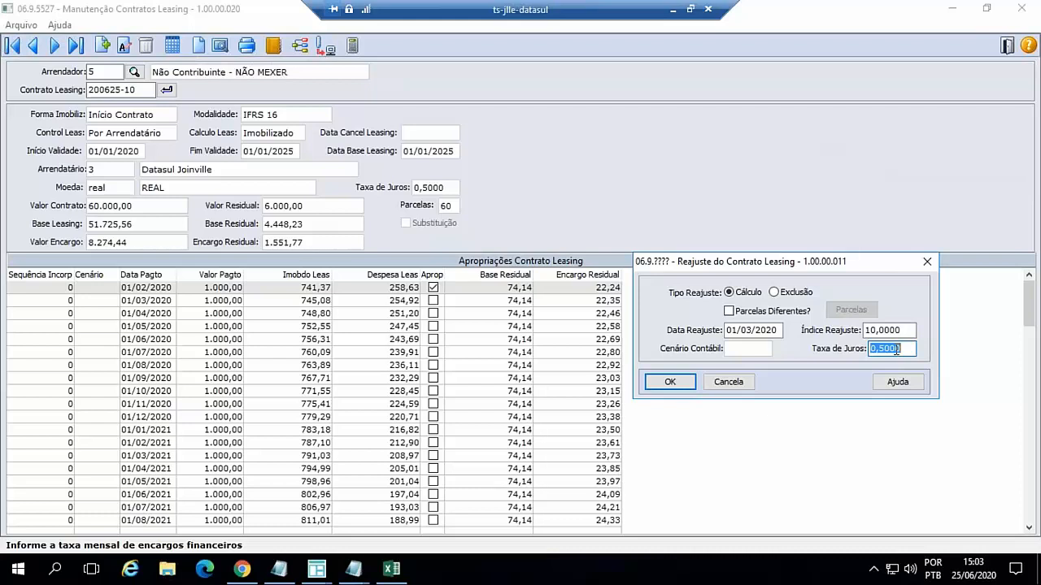
{"action": "left_click", "coordinate": [683, 383]}
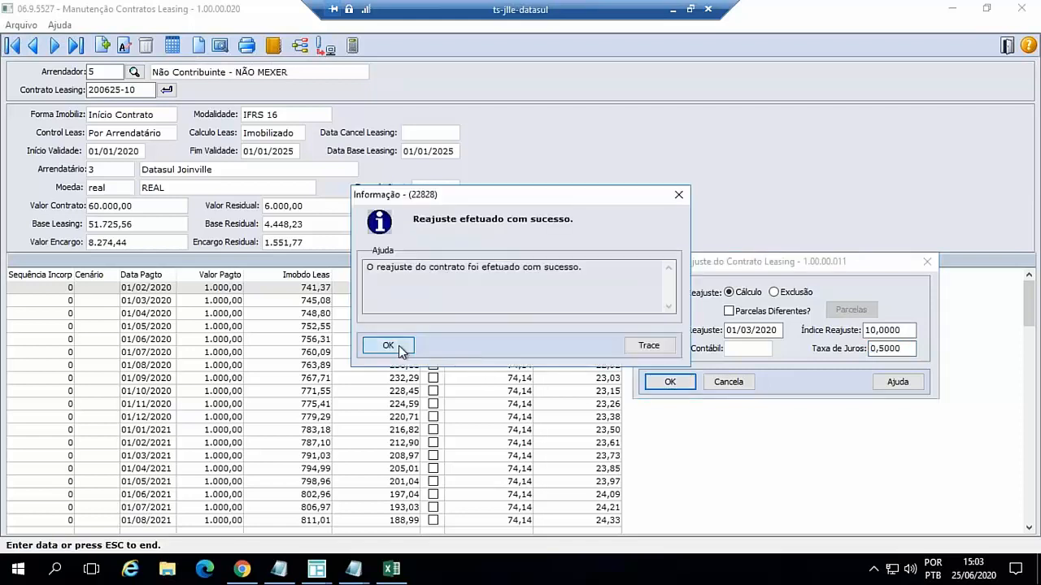
{"action": "left_click", "coordinate": [395, 346]}
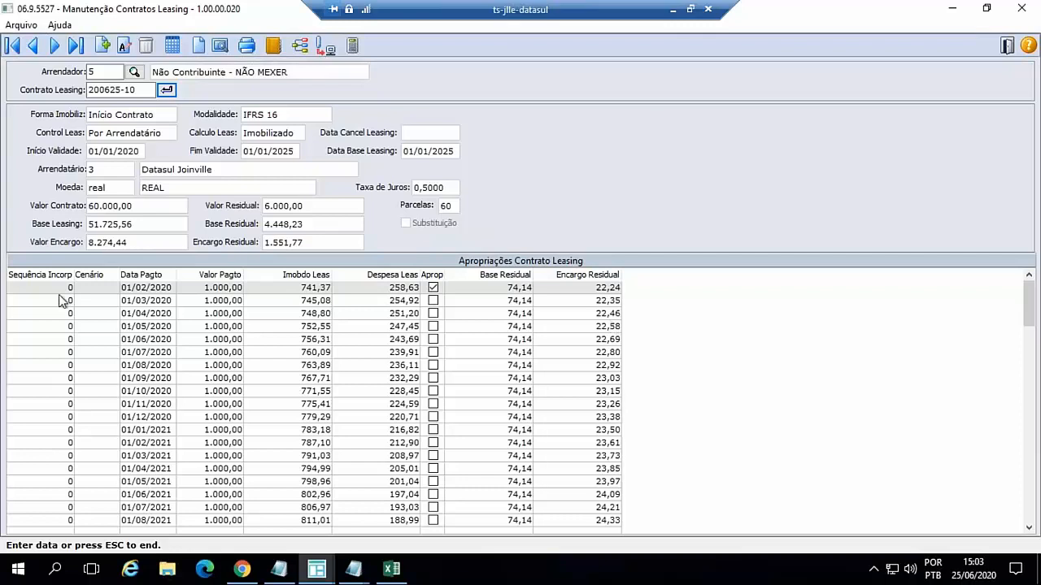
- Examine the contract's appropriation table, comparing the original sequence 0 instalments with the readjustment instalments of sequence 1
{"action": "scroll", "coordinate": [216, 309], "scroll_direction": "down", "scroll_amount": 19}
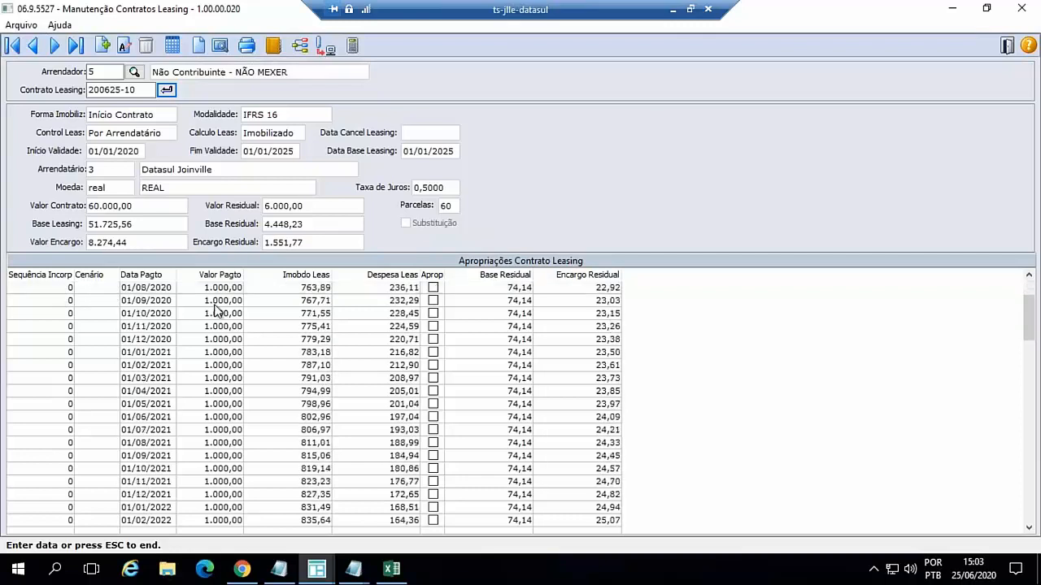
{"action": "scroll", "coordinate": [220, 325], "scroll_direction": "down", "scroll_amount": 2}
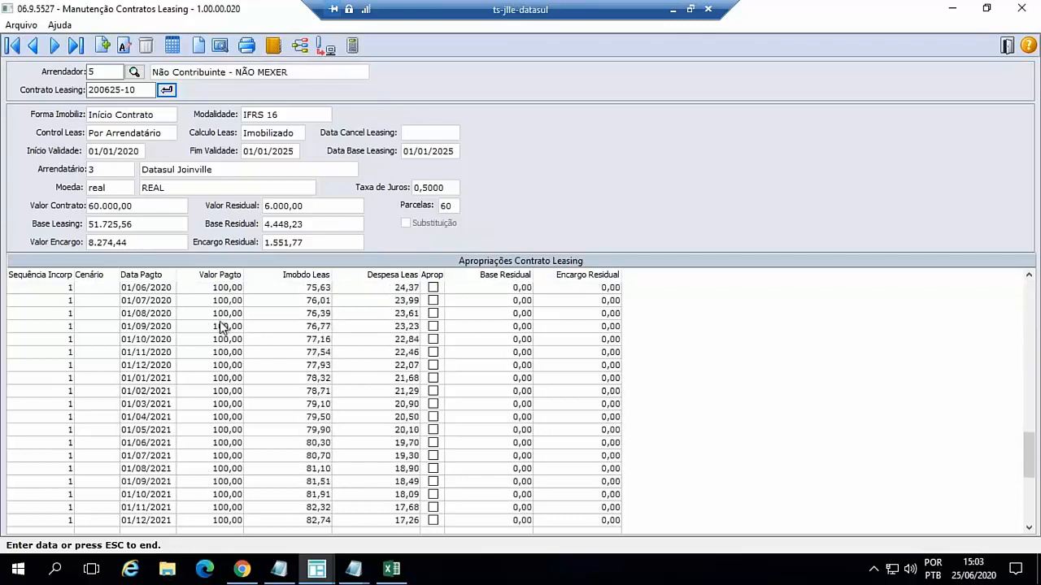
{"action": "scroll", "coordinate": [162, 317], "scroll_direction": "up", "scroll_amount": 2}
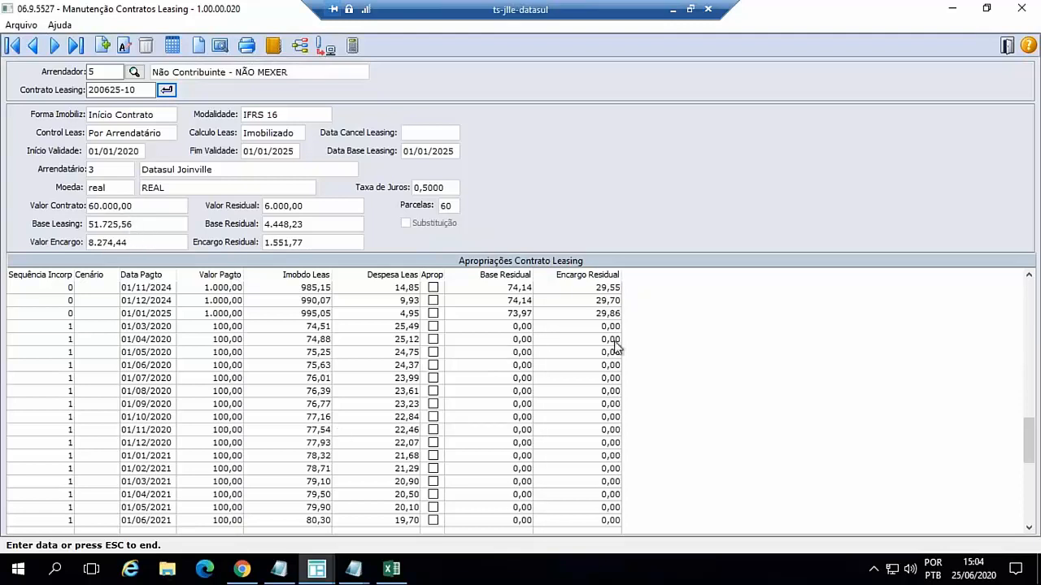
{"action": "scroll", "coordinate": [236, 388], "scroll_direction": "down", "scroll_amount": 9}
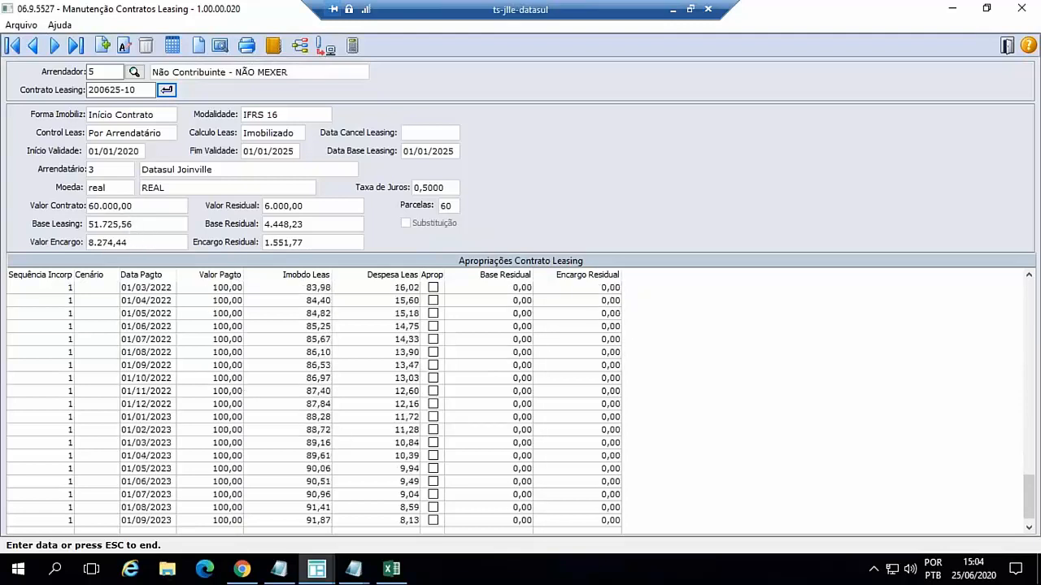
{"action": "scroll", "coordinate": [236, 392], "scroll_direction": "down", "scroll_amount": 5}
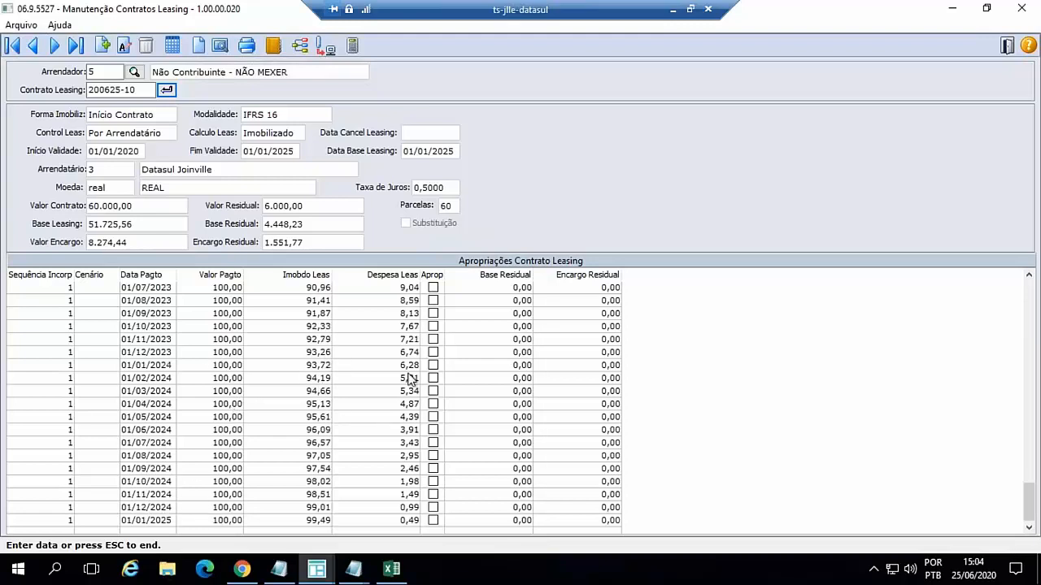
- Switch to the TOTVS menu in Chrome, search for program fas213, and run the Contrato de Leasing query
{"action": "left_click", "coordinate": [242, 569]}
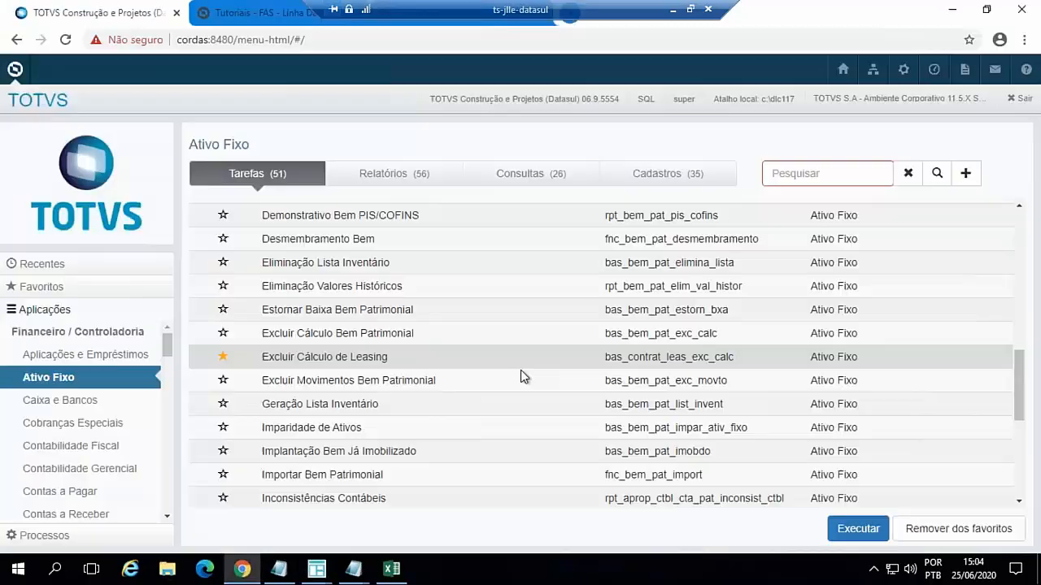
{"action": "left_click", "coordinate": [829, 172]}
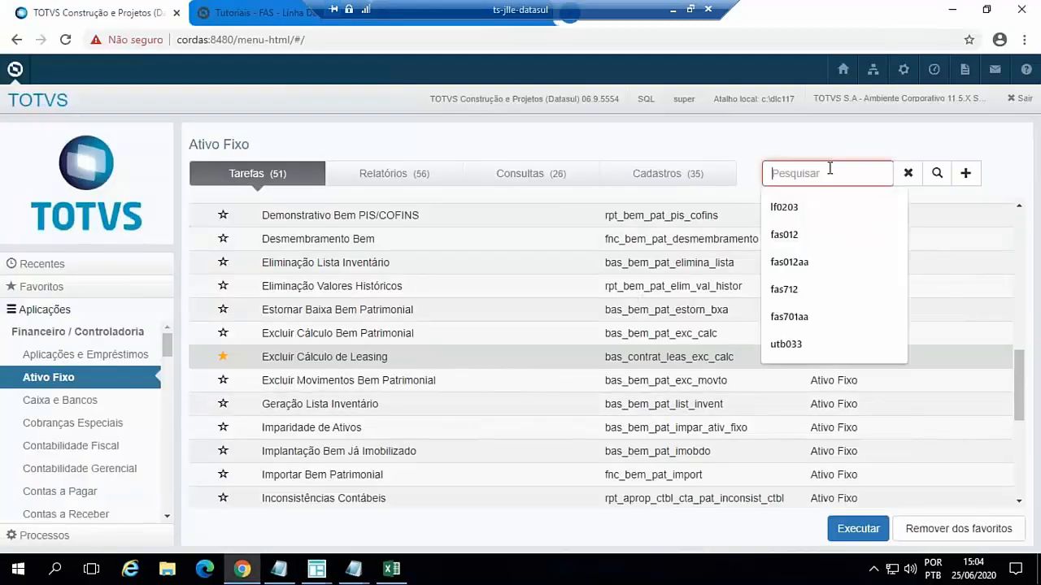
{"action": "type", "text": "fs213"}
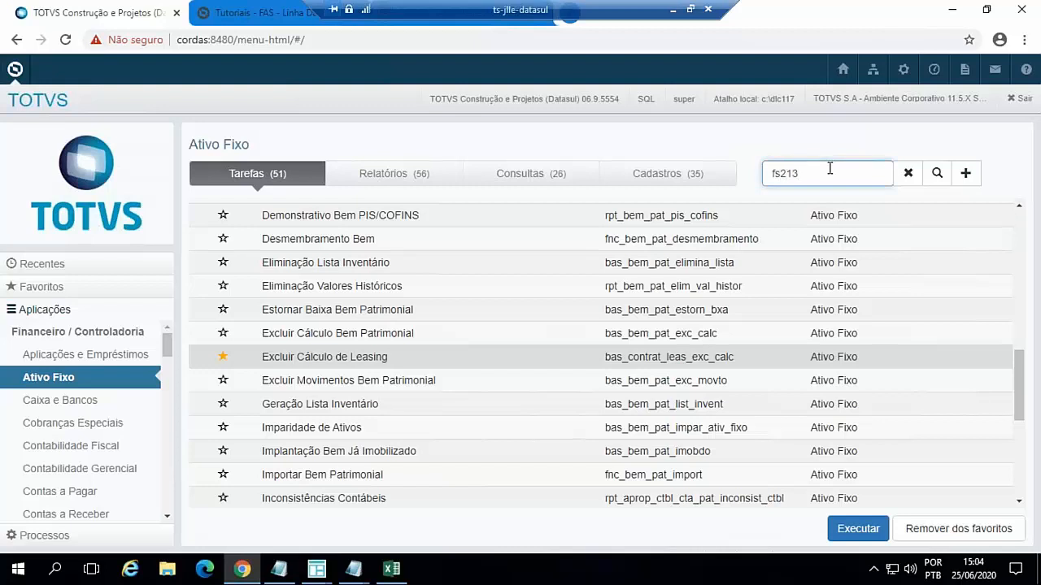
{"action": "key", "text": "BackSpace"}
{"action": "key", "text": "BackSpace"}
{"action": "key", "text": "BackSpace"}
{"action": "key", "text": "BackSpace"}
{"action": "key", "text": "BackSpace"}
{"action": "type", "text": "f"}
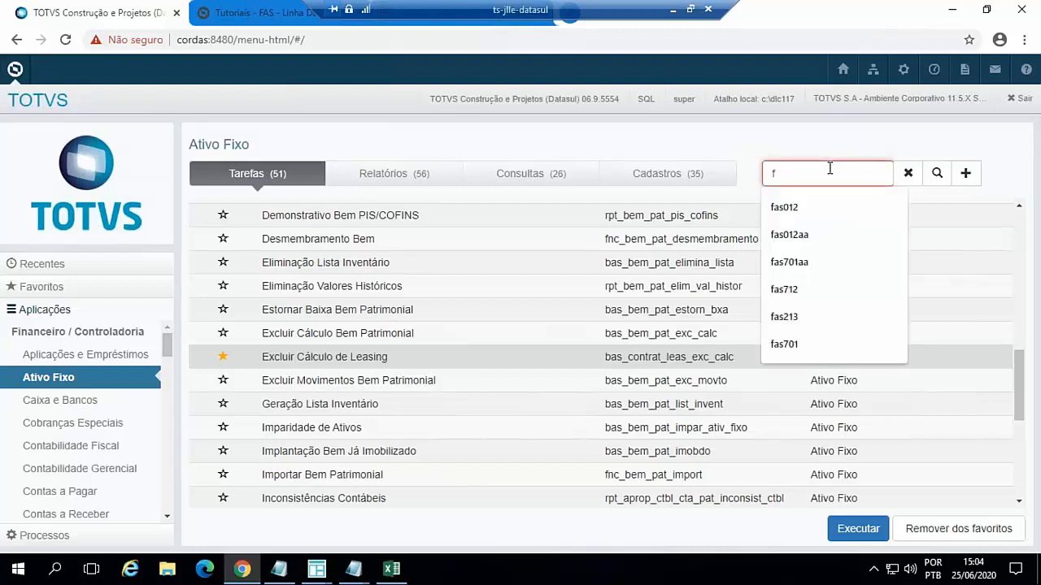
{"action": "type", "text": "as213"}
{"action": "key", "text": "Return"}
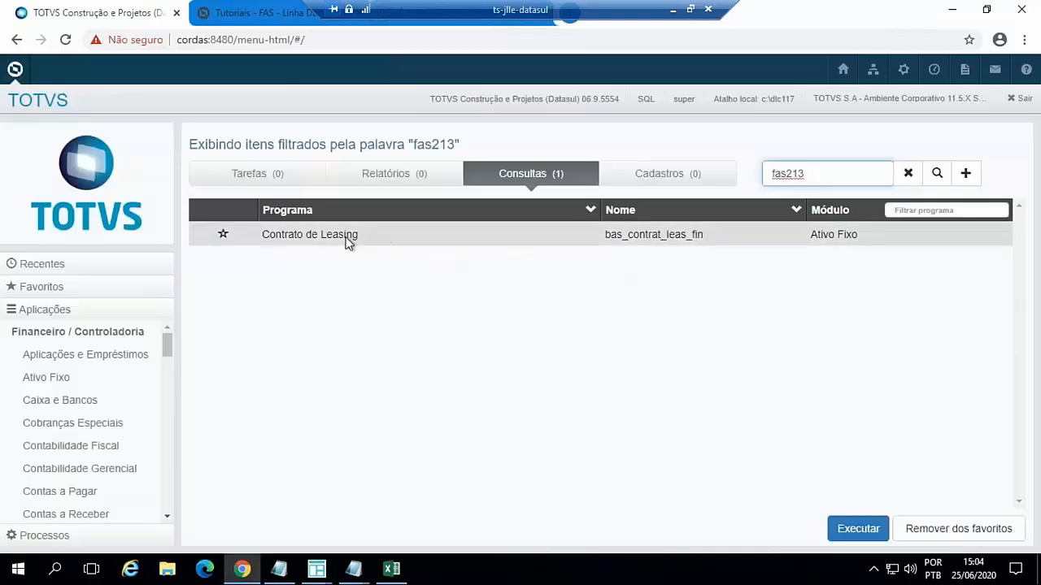
{"action": "double_click", "coordinate": [351, 235]}
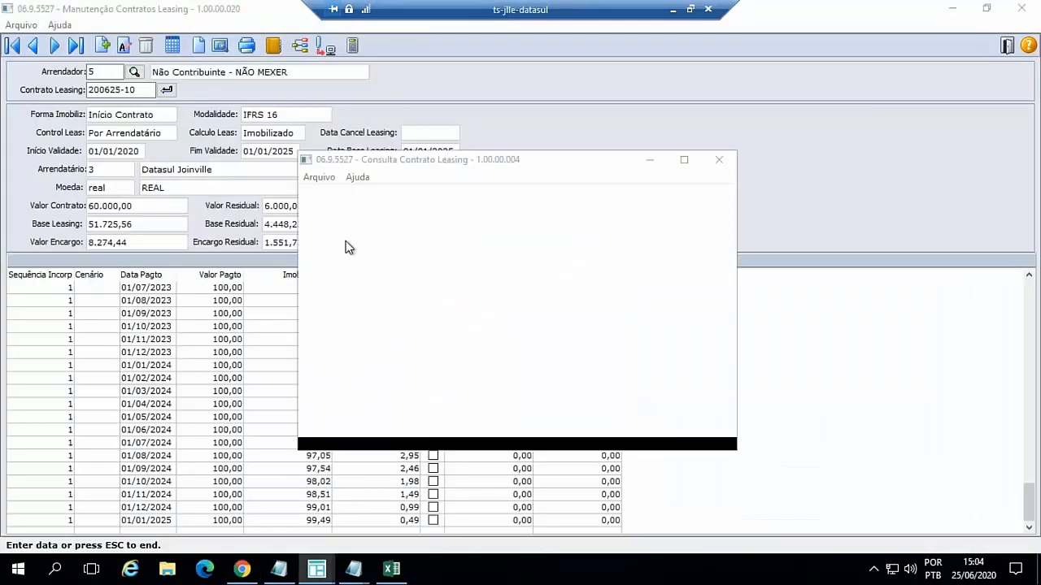
- Examine the leasing contract's appropriation instalments for sequences 0 and 1, then its Reajuste records
{"action": "left_click", "coordinate": [683, 161]}
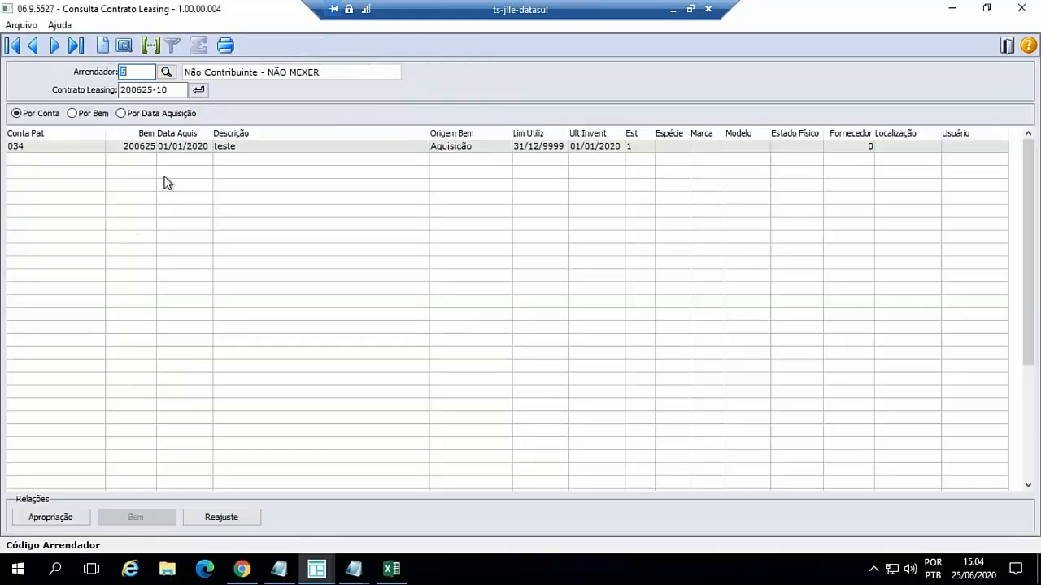
{"action": "left_click", "coordinate": [59, 519]}
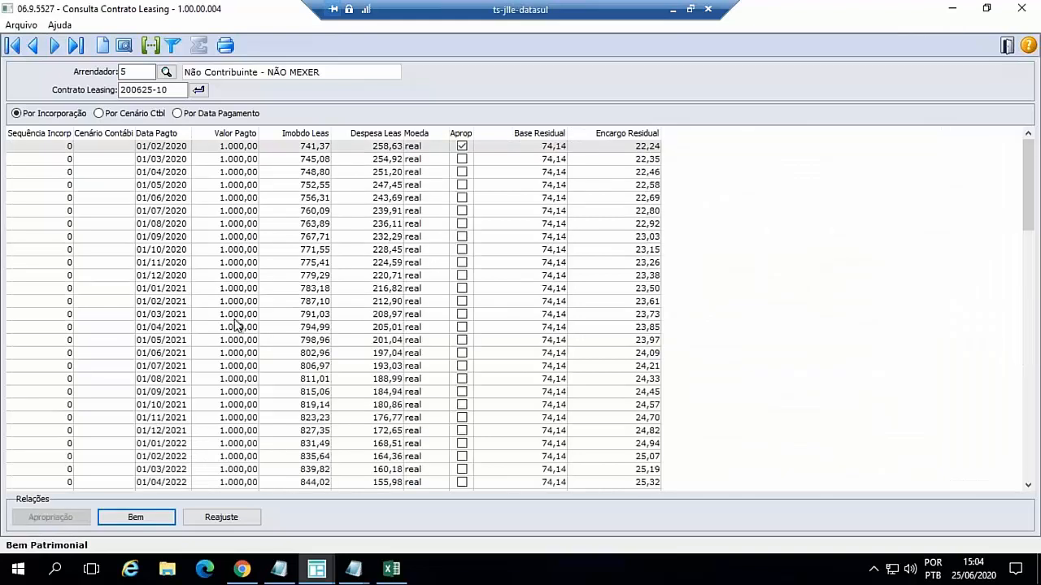
{"action": "scroll", "coordinate": [240, 333], "scroll_direction": "down", "scroll_amount": 4}
{"action": "scroll", "coordinate": [240, 333], "scroll_direction": "down", "scroll_amount": 16}
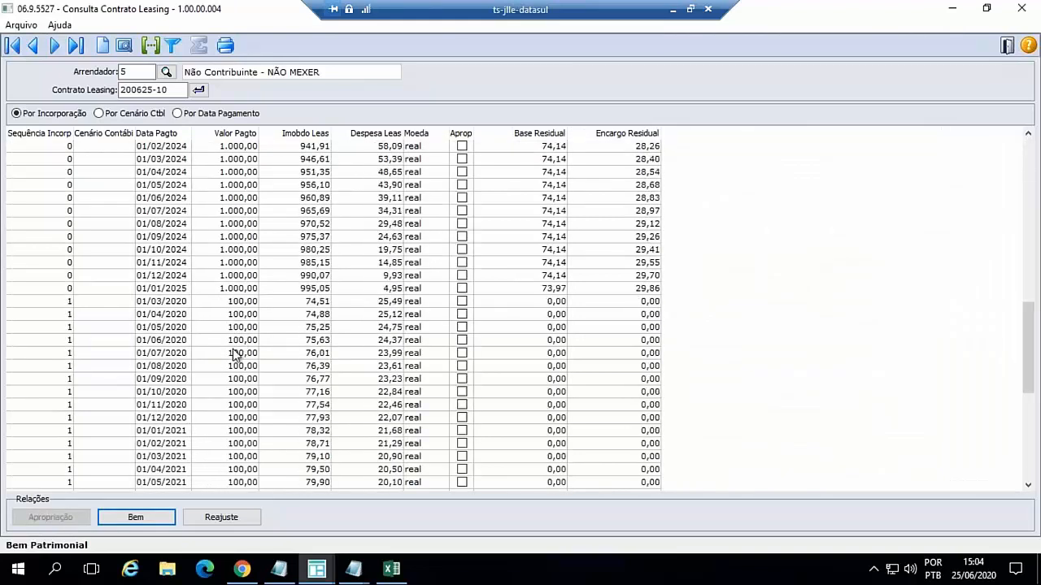
{"action": "left_click", "coordinate": [231, 518]}
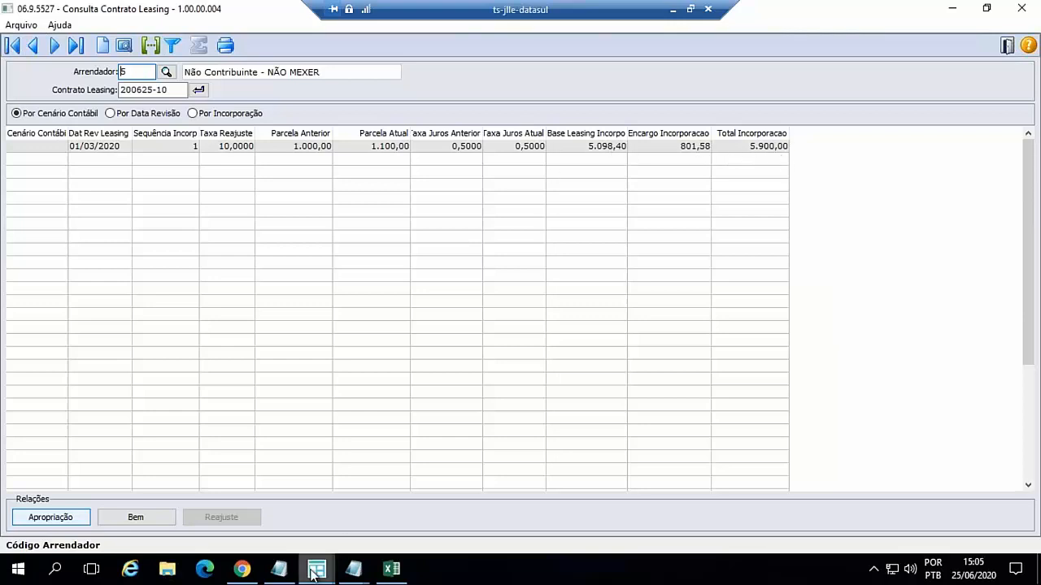
- Switch to the Consulta Bem window and reload asset 200625-10 to examine its calculation entries following the readjustment
{"action": "mouse_move", "coordinate": [316, 571]}
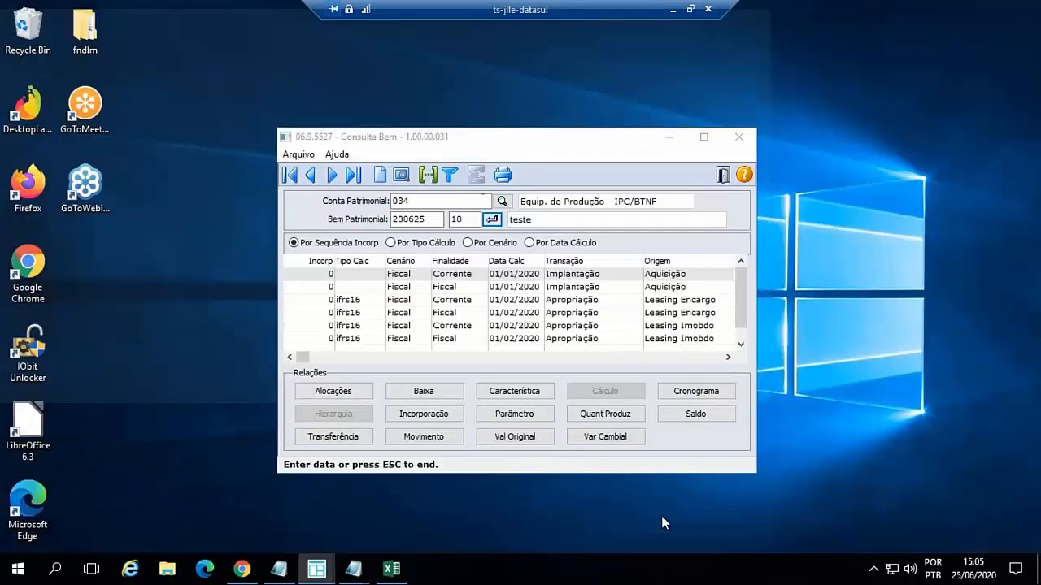
{"action": "left_click", "coordinate": [662, 517]}
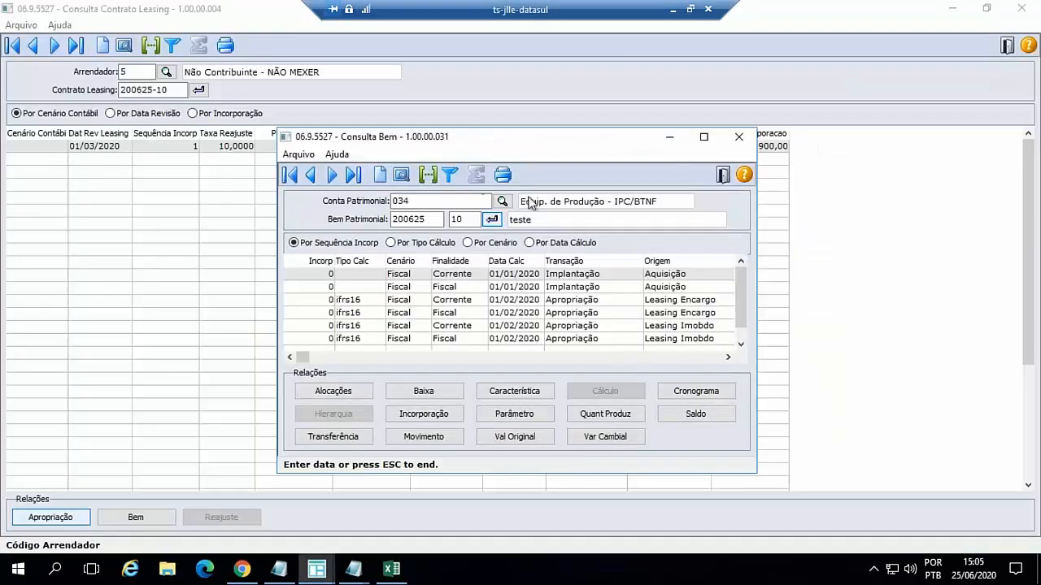
{"action": "left_click", "coordinate": [704, 138]}
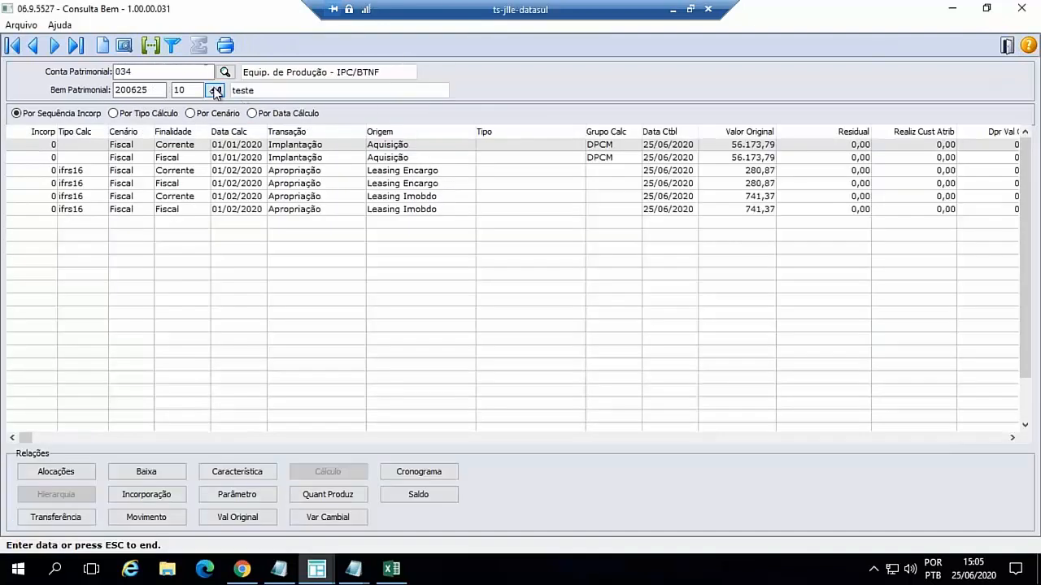
{"action": "left_click", "coordinate": [215, 90]}
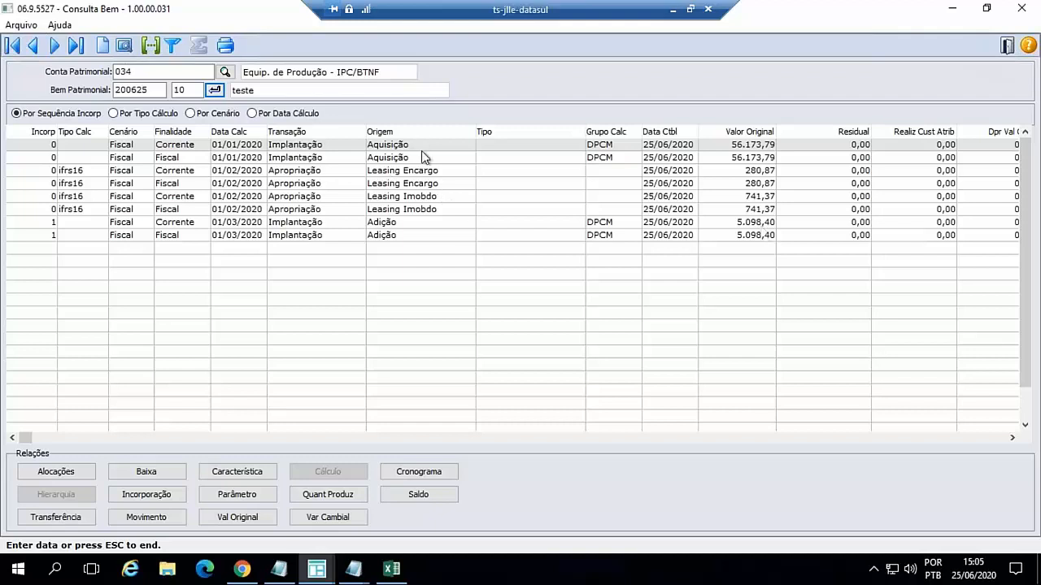
- Run the Cálculo Apropriação Contrato Leasing online for contract 200625-10 with Data Fim Cálculo 01/03/2020, closing the resulting log and calculation window
{"action": "left_click", "coordinate": [318, 568]}
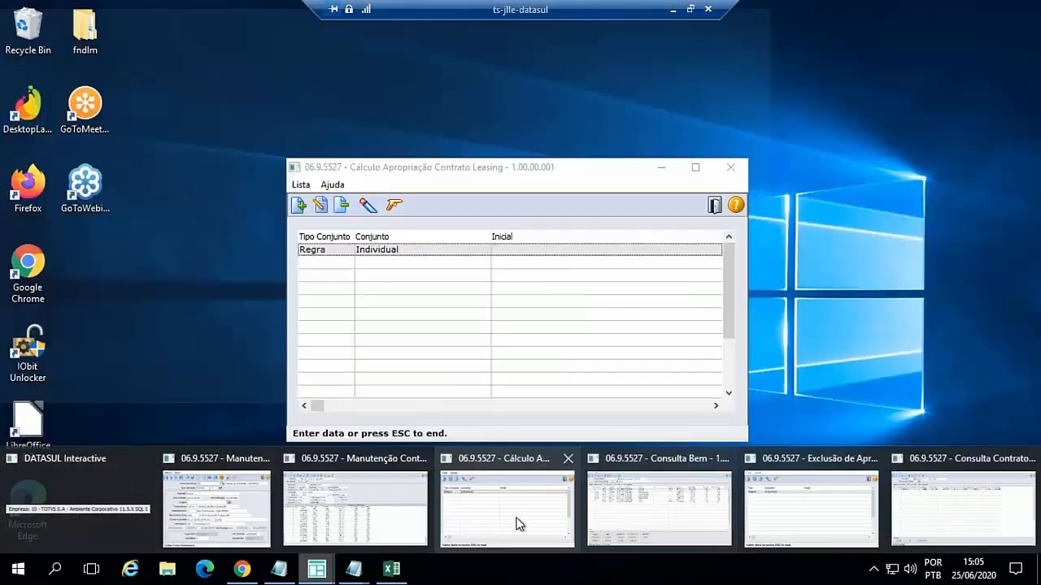
{"action": "left_click", "coordinate": [520, 522]}
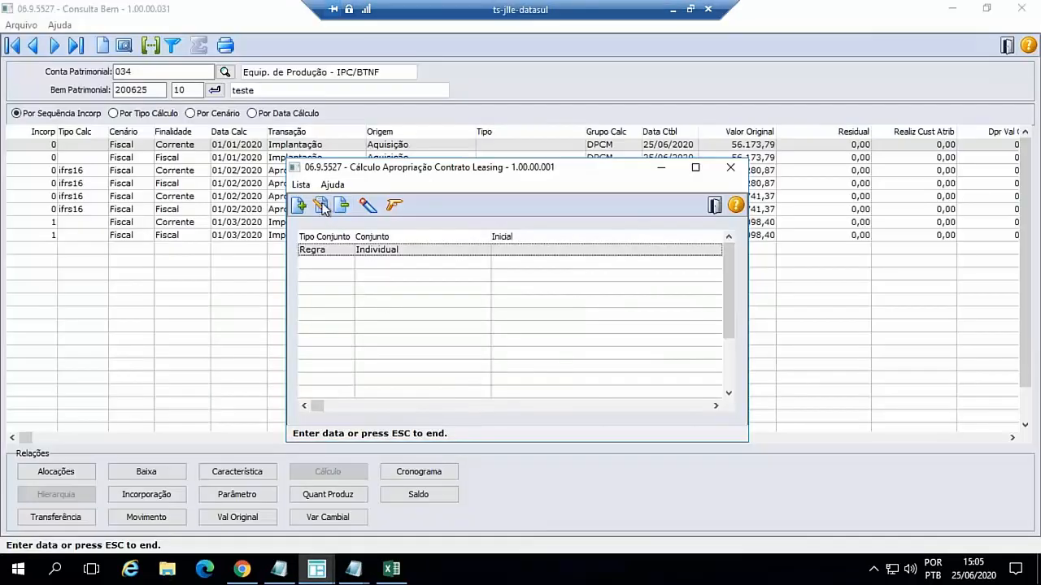
{"action": "left_click", "coordinate": [322, 206]}
{"action": "left_click", "coordinate": [435, 359]}
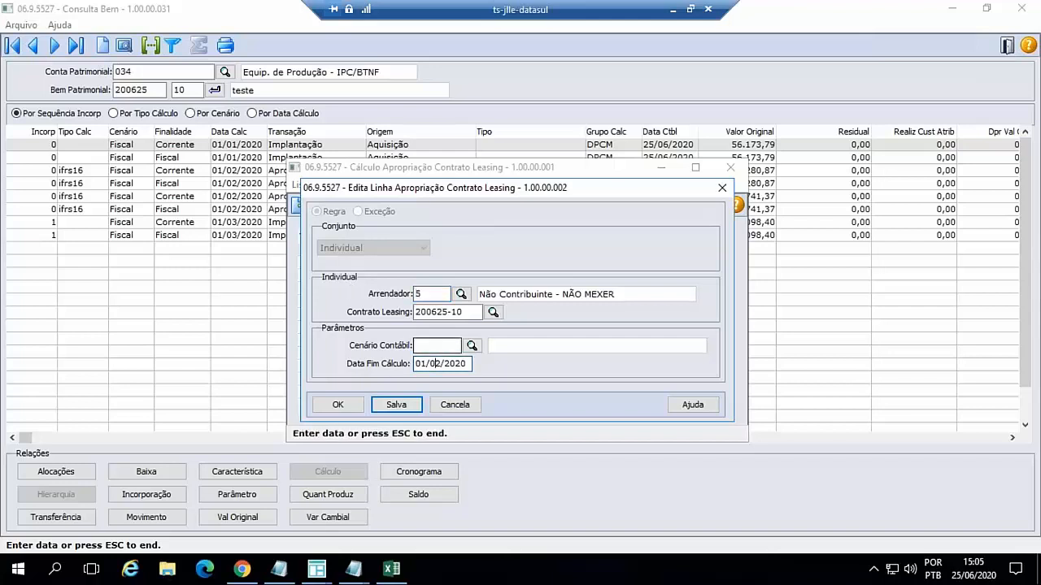
{"action": "type", "text": "3"}
{"action": "left_click", "coordinate": [343, 406]}
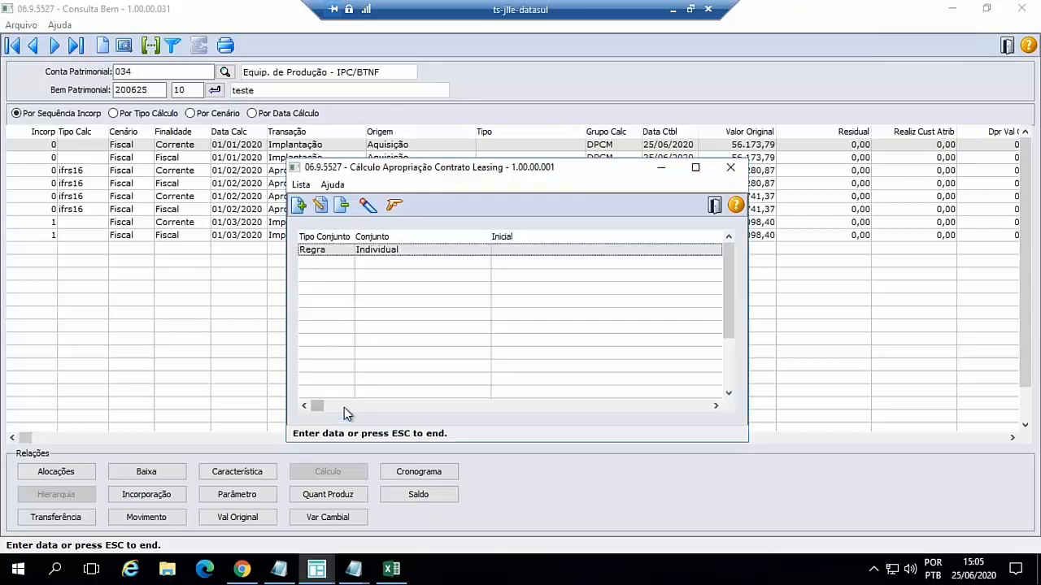
{"action": "left_click", "coordinate": [394, 208]}
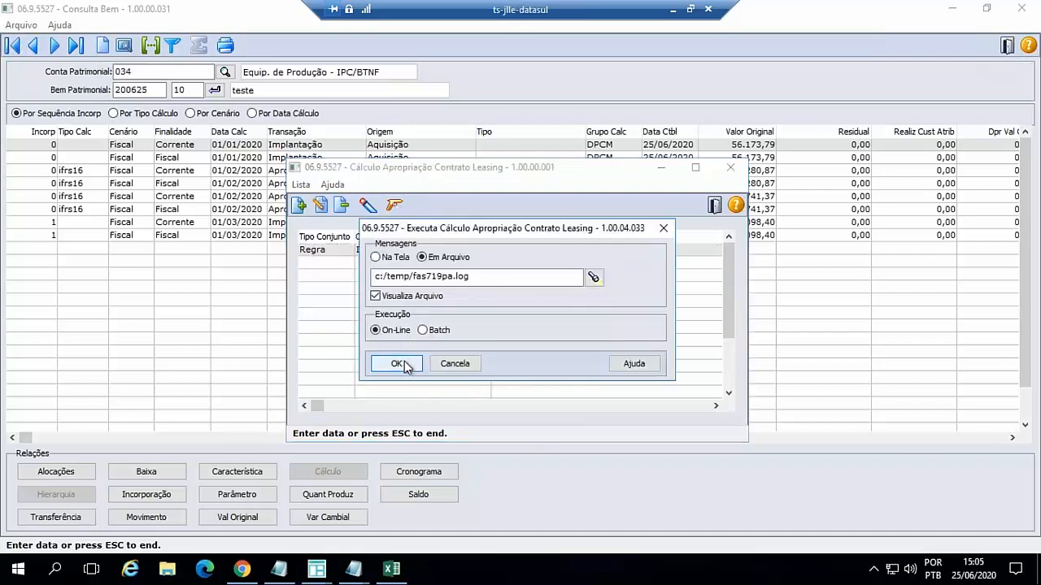
{"action": "left_click", "coordinate": [401, 362]}
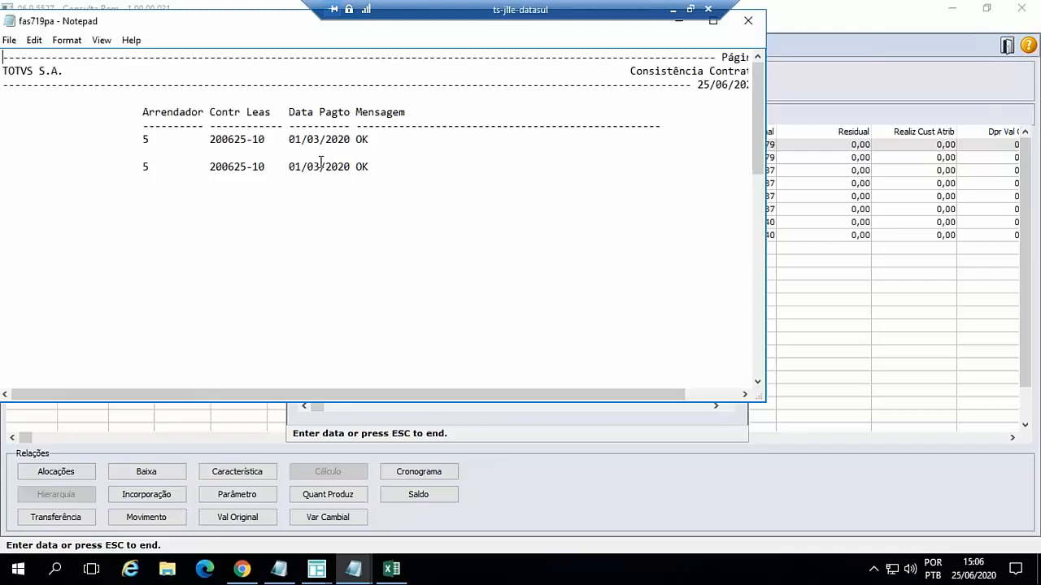
{"action": "left_click", "coordinate": [748, 20]}
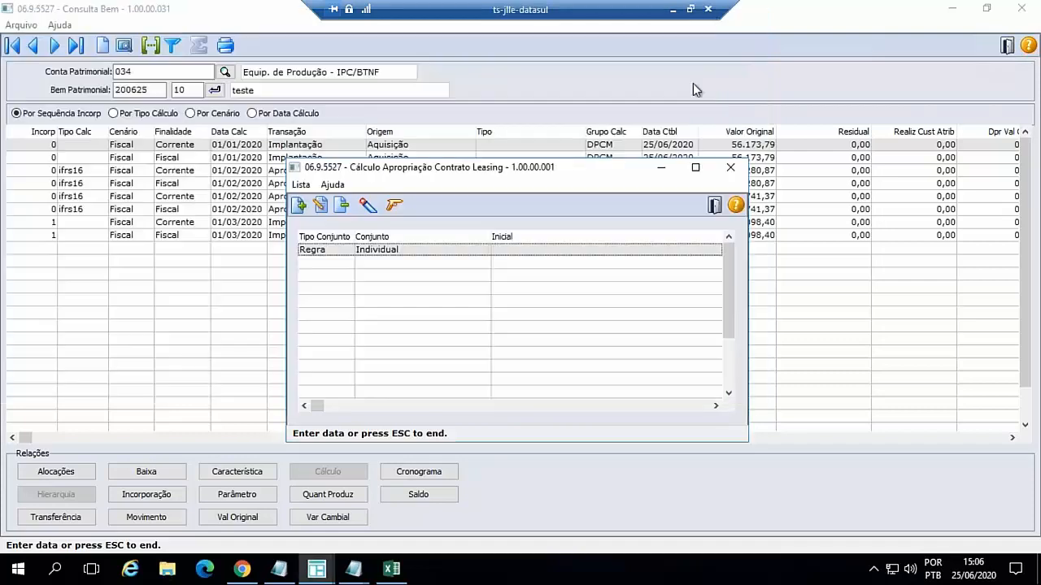
{"action": "left_click", "coordinate": [730, 167]}
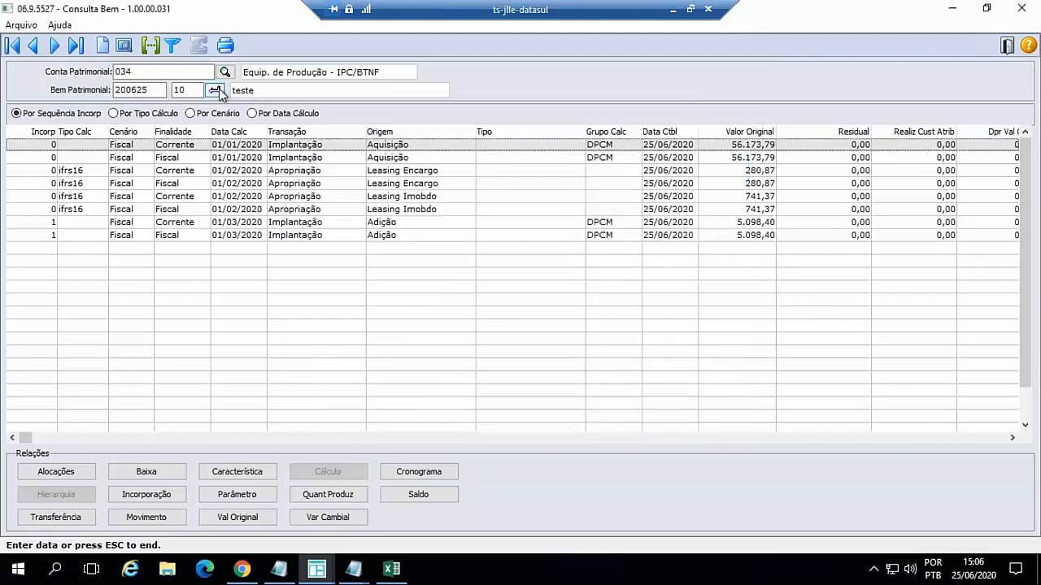
- Reload the asset's calculation entries and consult the Sem parâmetro sheet of accounting entries in Excel
{"action": "left_click", "coordinate": [215, 90]}
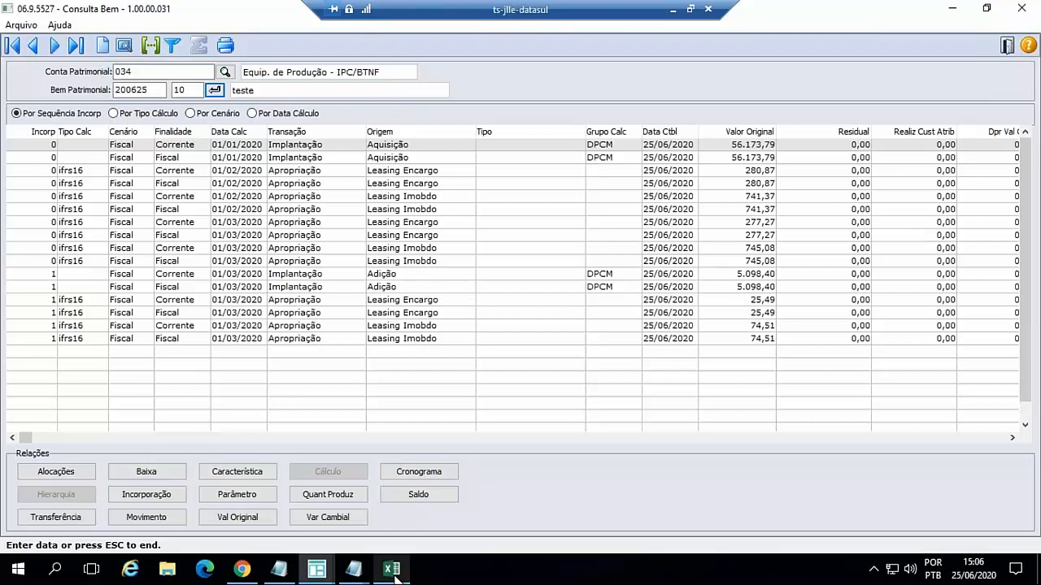
{"action": "left_click", "coordinate": [391, 570]}
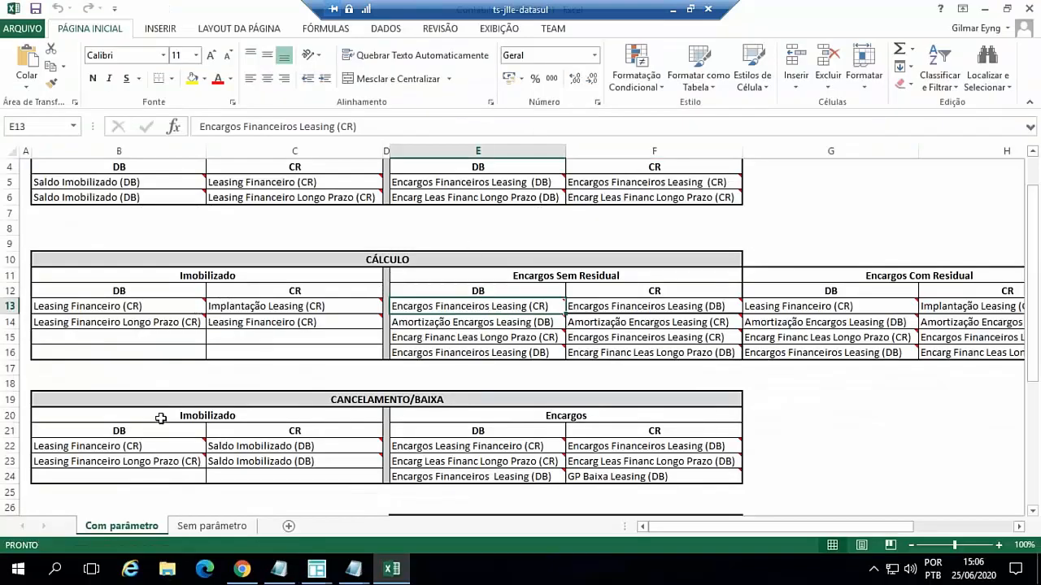
{"action": "left_click", "coordinate": [213, 526]}
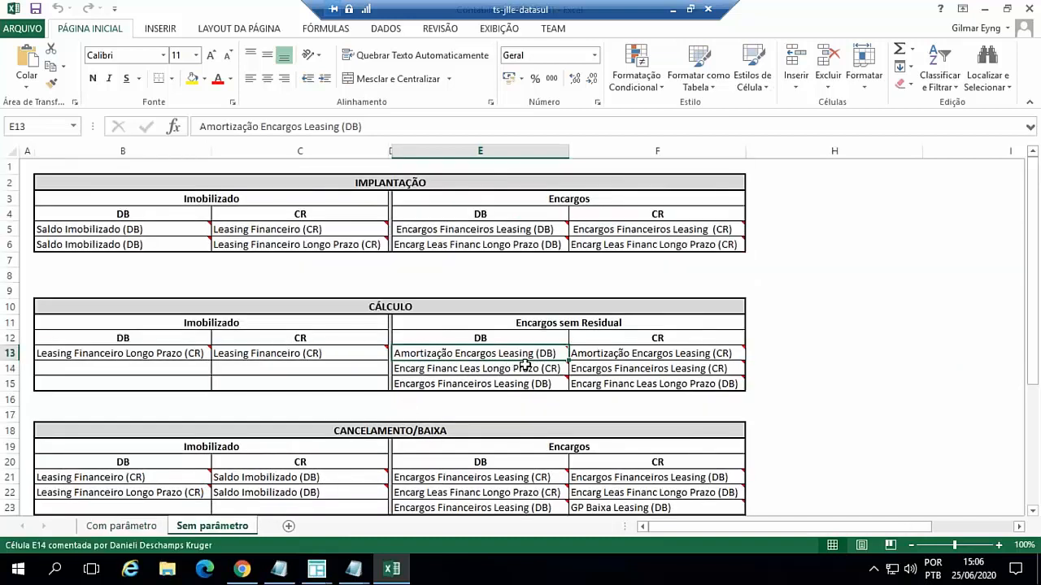
{"action": "mouse_move", "coordinate": [525, 365]}
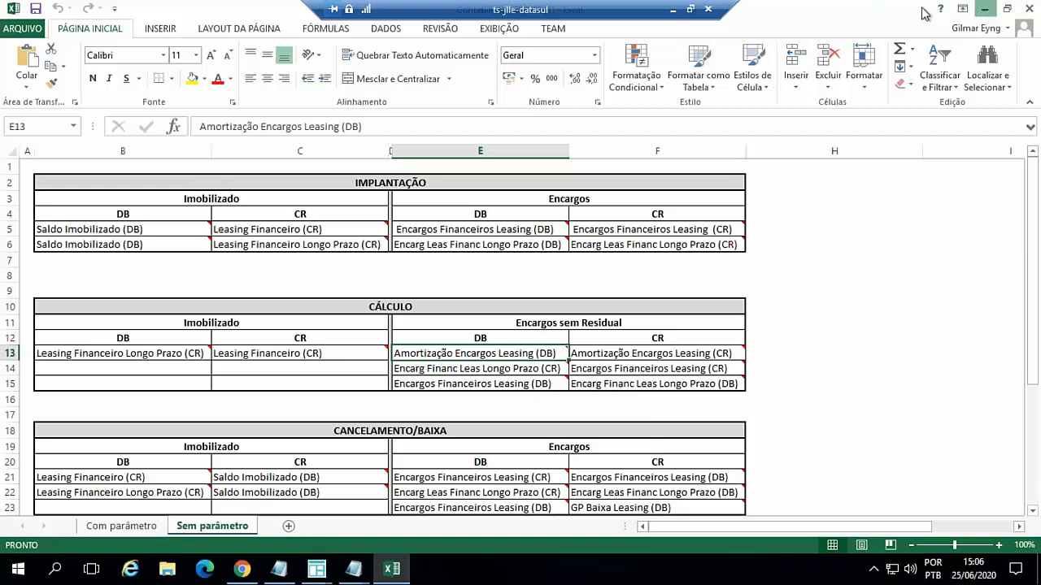
{"action": "left_click", "coordinate": [984, 15]}
{"action": "mouse_move", "coordinate": [243, 574]}
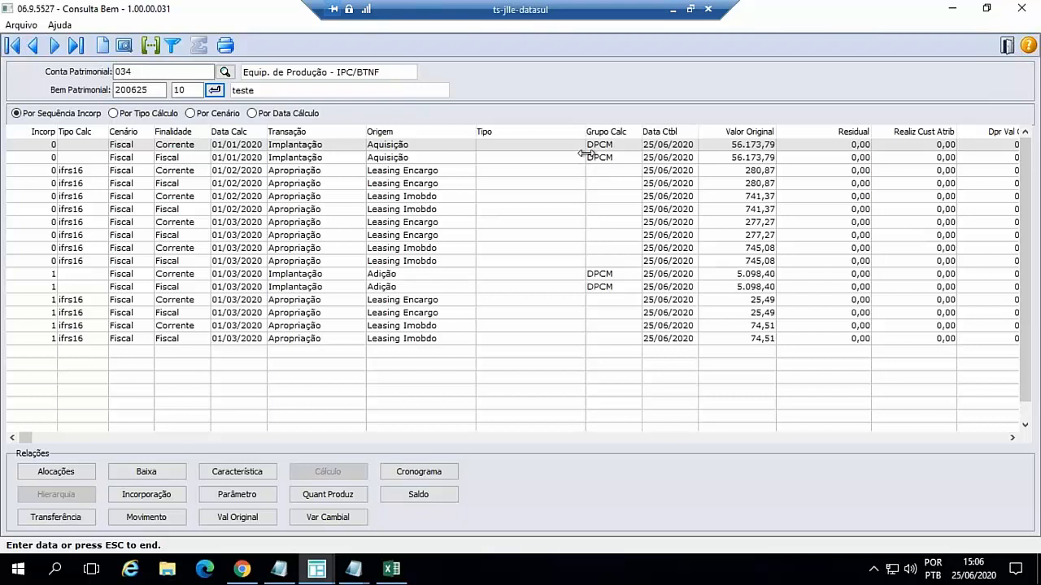
{"action": "left_click", "coordinate": [242, 569]}
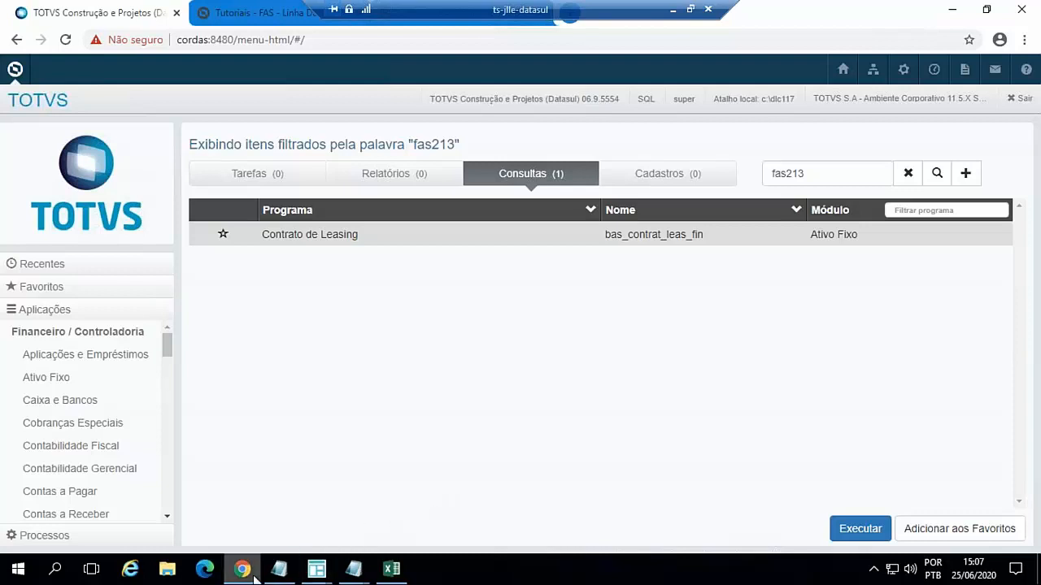
{"action": "mouse_move", "coordinate": [249, 576]}
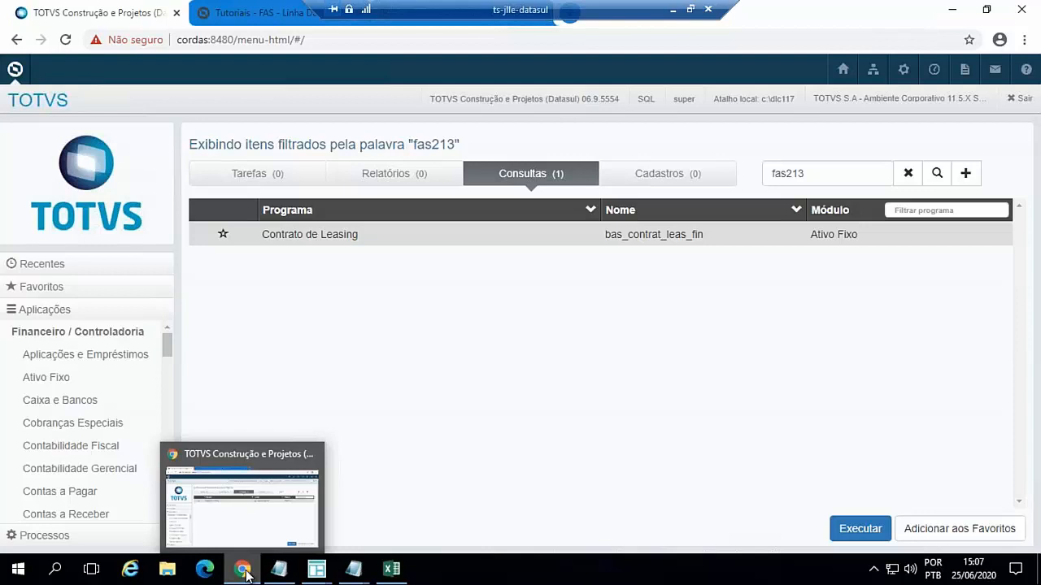
{"action": "left_click", "coordinate": [954, 13]}
- Switch to the TOTVS menu in Chrome, search for program apb704aa, and run Registrar Título no Contas a Pagar
{"action": "mouse_move", "coordinate": [242, 571]}
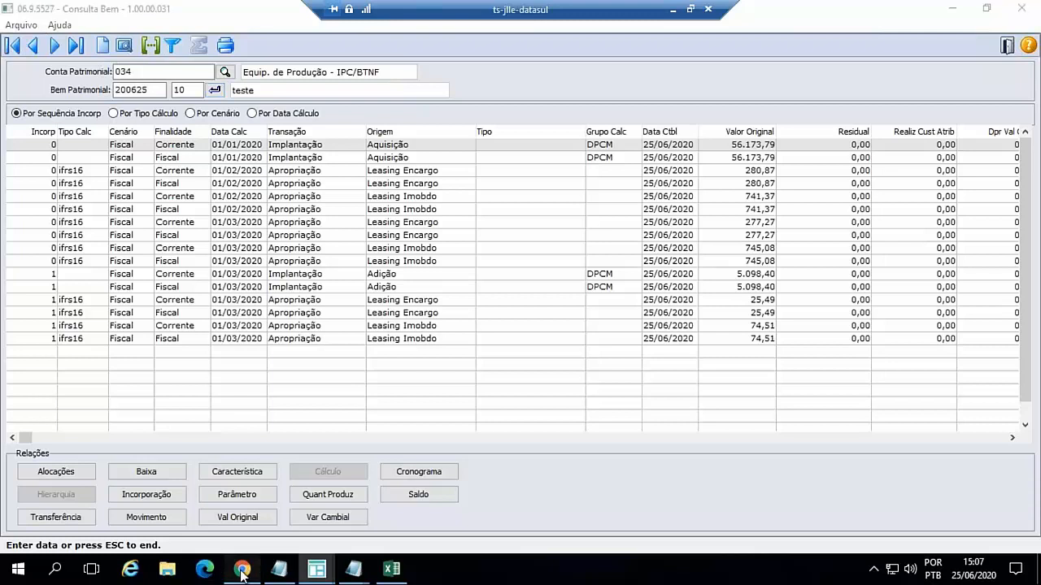
{"action": "left_click", "coordinate": [242, 571]}
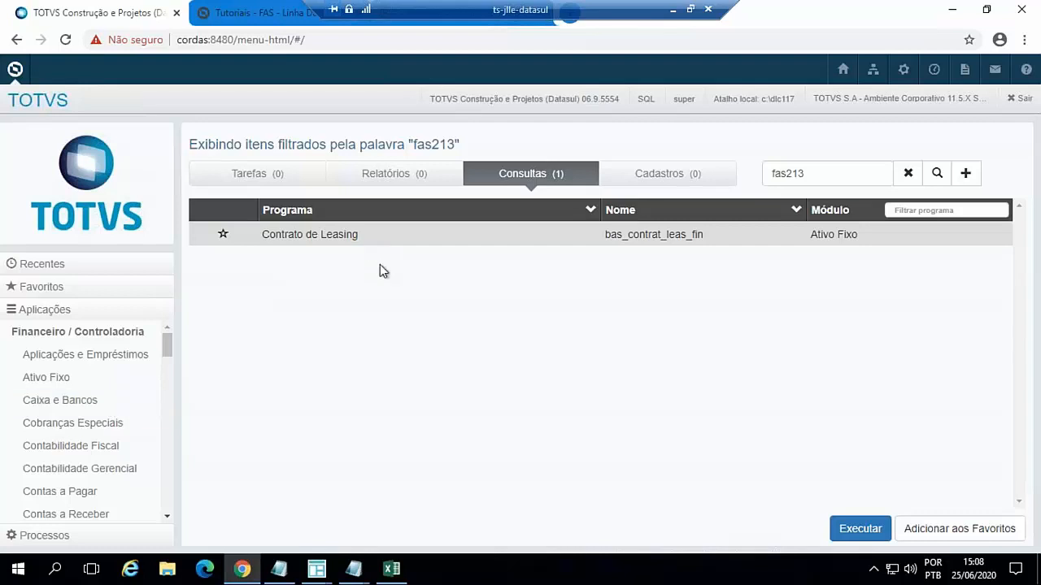
{"action": "mouse_move", "coordinate": [315, 574]}
{"action": "left_click_drag", "start_coordinate": [815, 173], "coordinate": [738, 175]}
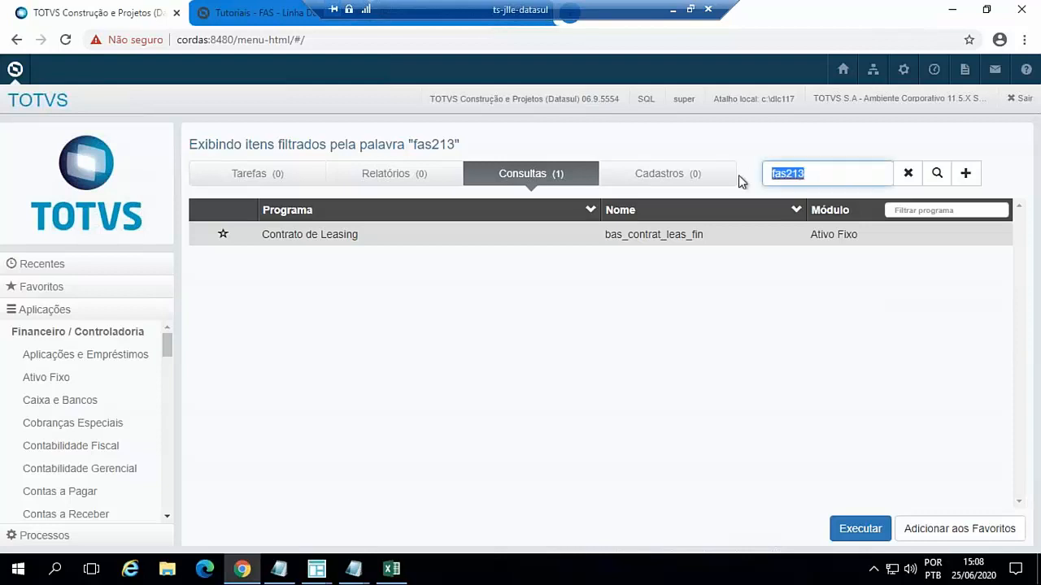
{"action": "type", "text": "apb704aa"}
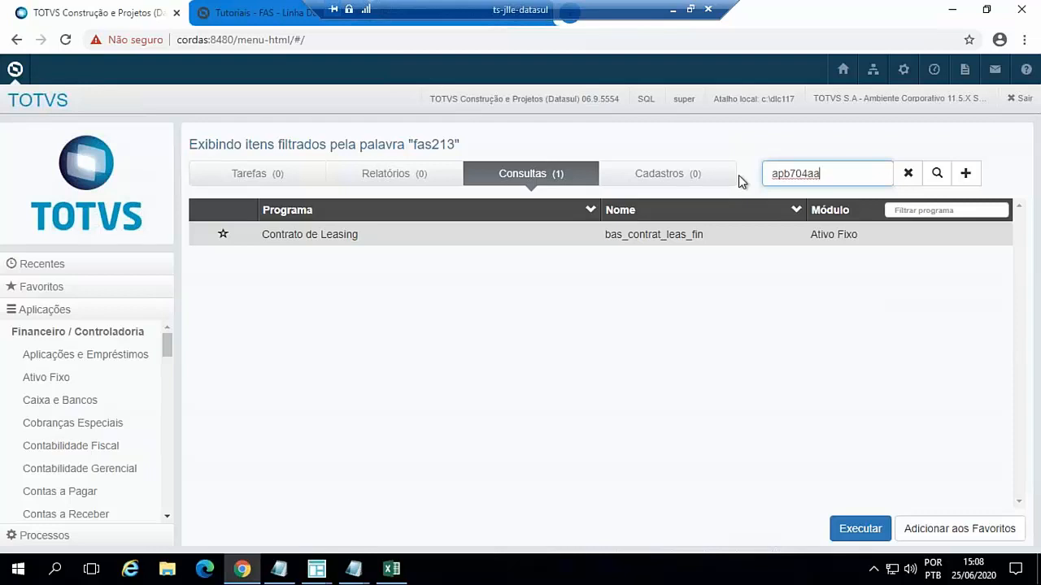
{"action": "key", "text": "Return"}
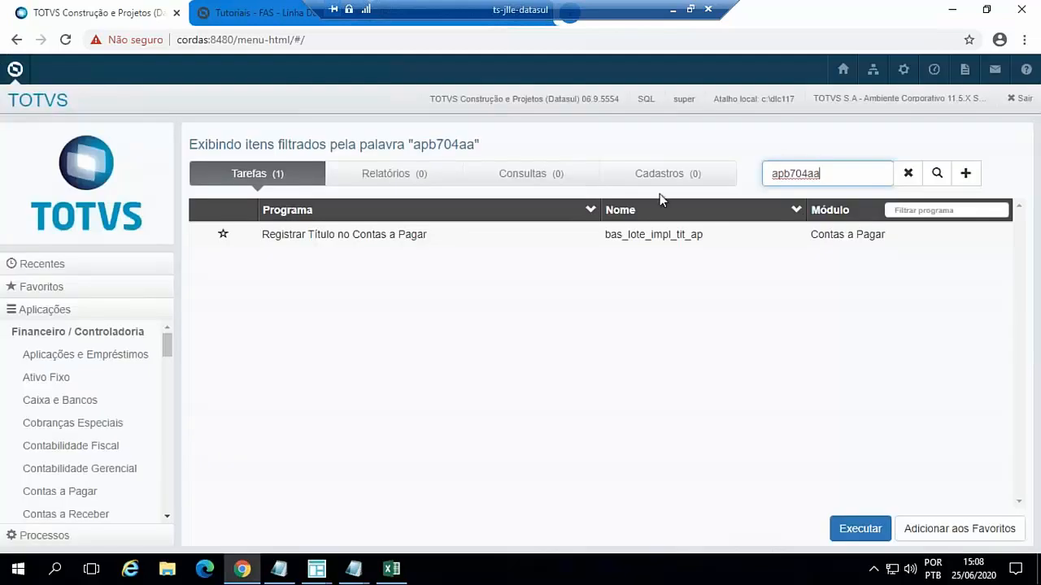
{"action": "double_click", "coordinate": [398, 237]}
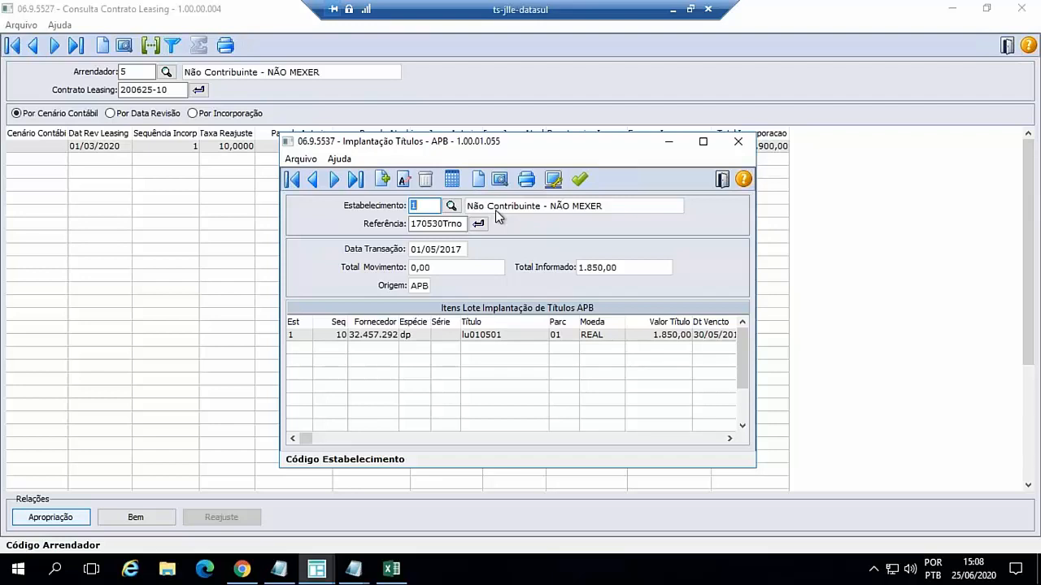
- Create an APB title implantation batch for Estabelecimento 1 with Data Transação 01/04/2020, keeping the default reference and Total Movimento
{"action": "left_click", "coordinate": [383, 179]}
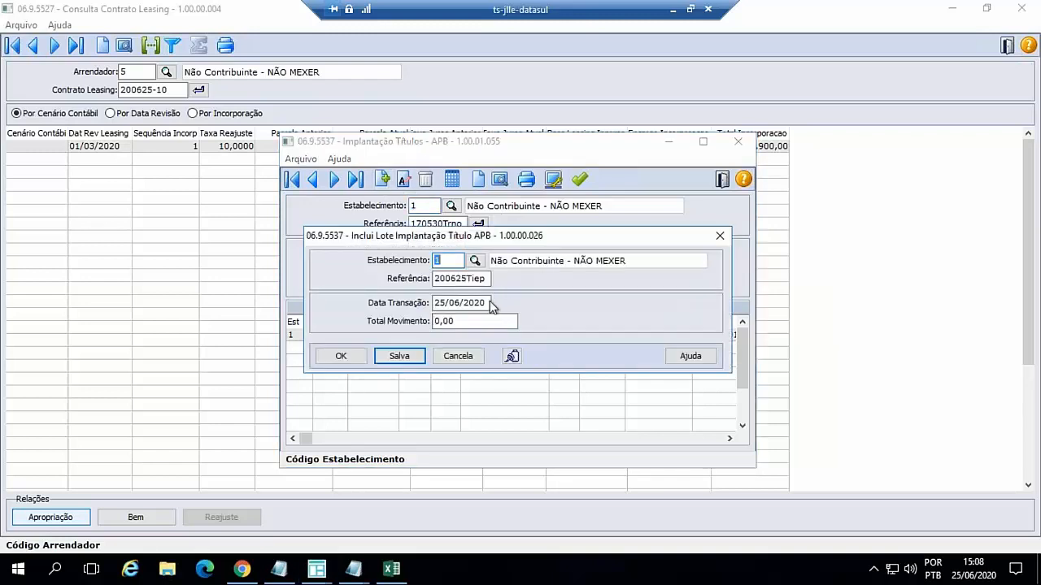
{"action": "left_click", "coordinate": [463, 302]}
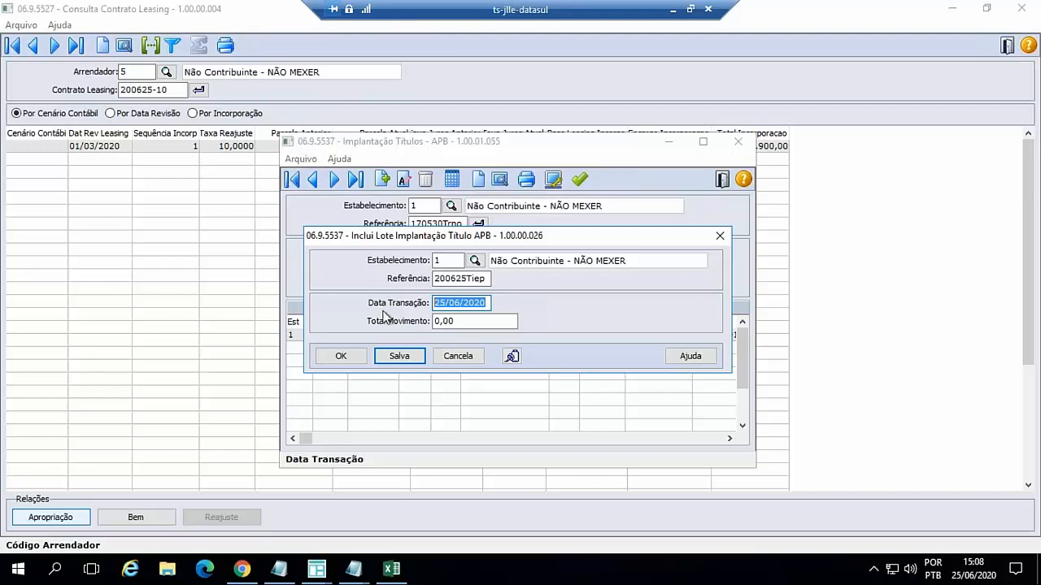
{"action": "type", "text": "01/03/2020"}
{"action": "key", "text": "Tab"}
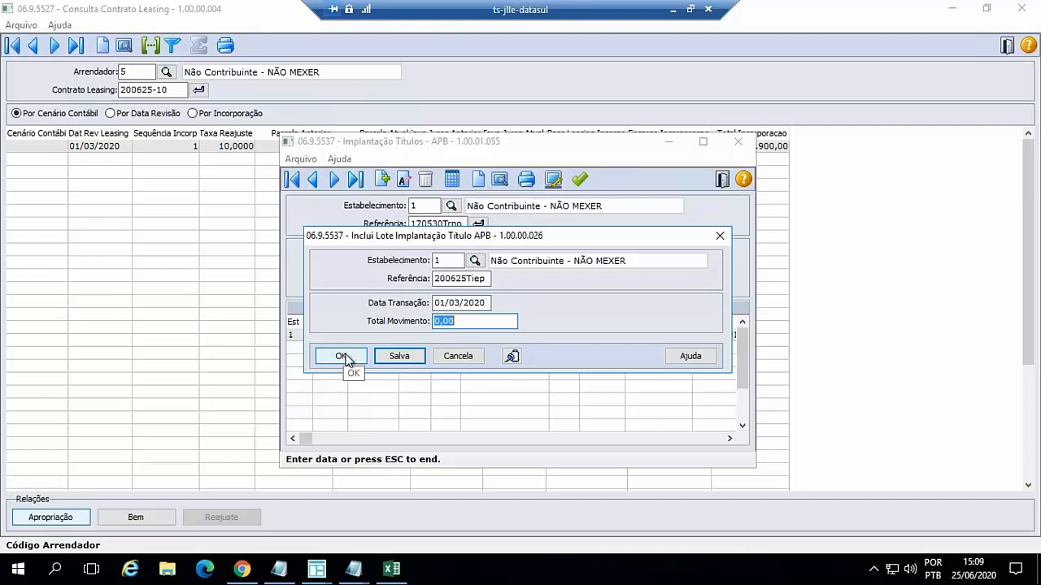
{"action": "left_click", "coordinate": [485, 303]}
{"action": "double_click", "coordinate": [485, 303]}
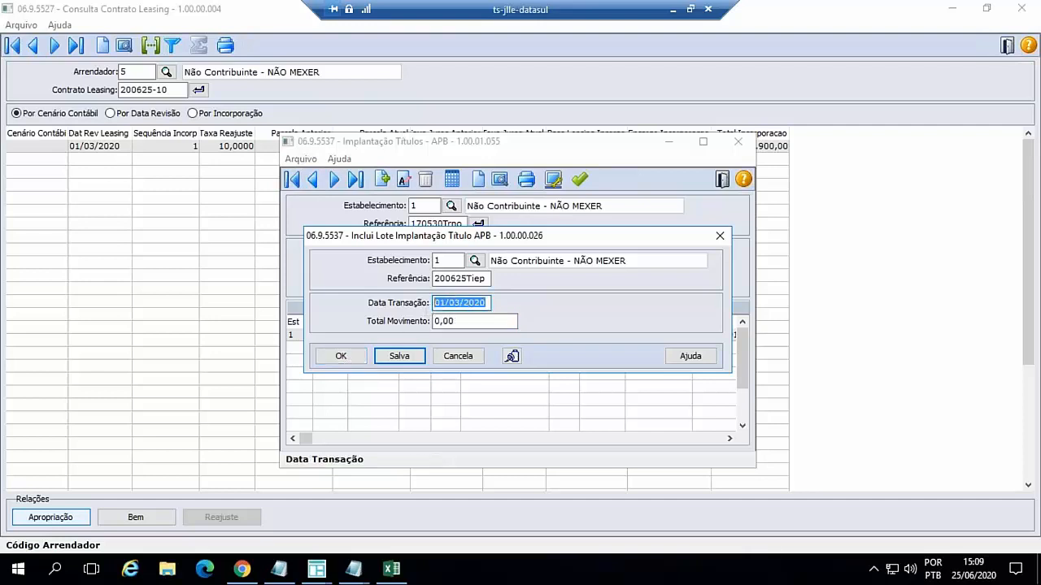
{"action": "type", "text": "01042020"}
{"action": "key", "text": "Tab"}
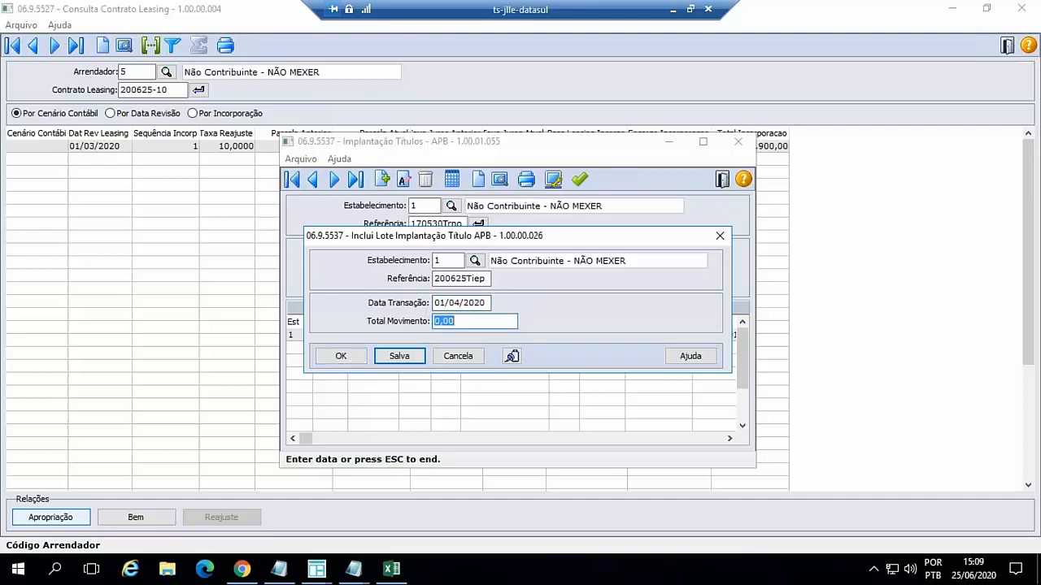
{"action": "left_click", "coordinate": [341, 355]}
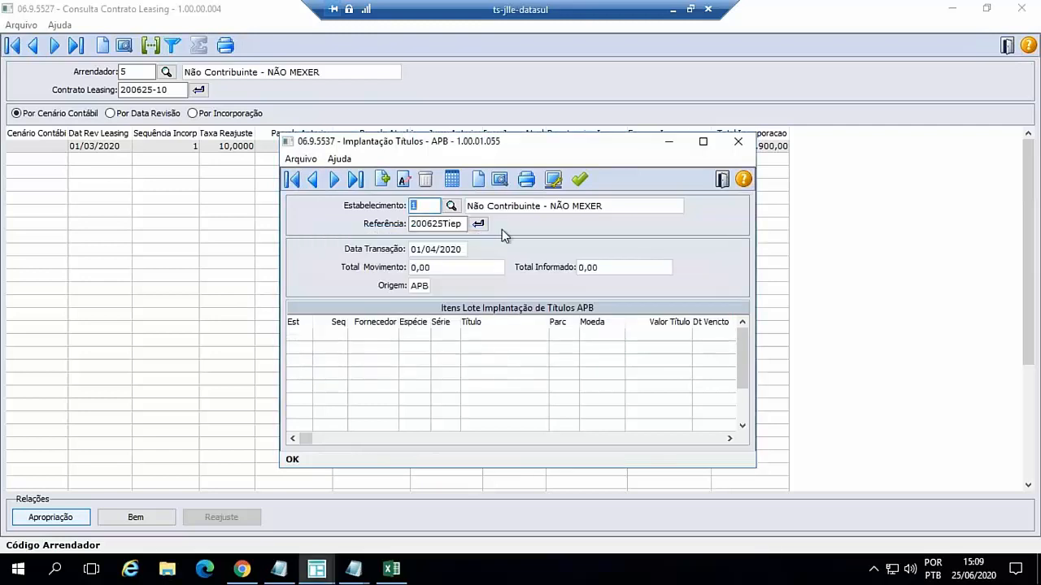
- Add an item to the title batch for Fornecedor 1 with Espécie dp and Série un
{"action": "left_click", "coordinate": [459, 181]}
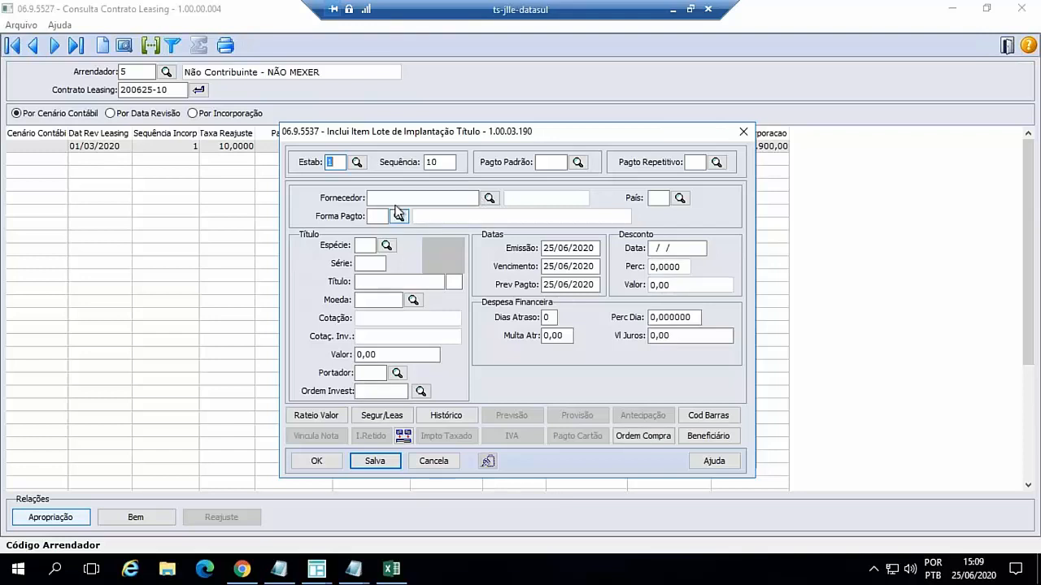
{"action": "left_click", "coordinate": [390, 198]}
{"action": "type", "text": "1"}
{"action": "key", "text": "Tab"}
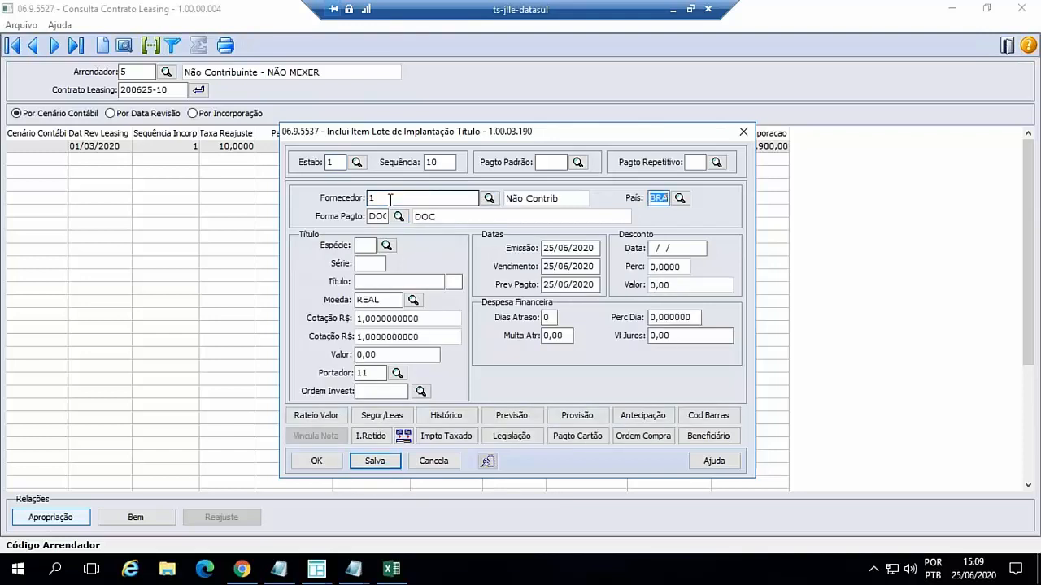
{"action": "key", "text": "Tab"}
{"action": "type", "text": "dp"}
{"action": "key", "text": "Tab"}
{"action": "key", "text": "Tab"}
{"action": "type", "text": "un"}
- Identify the title as gil-2006, parcela 01, and set its Valor to 1.000,00, keeping the default Moeda and Portador
{"action": "key", "text": "Tab"}
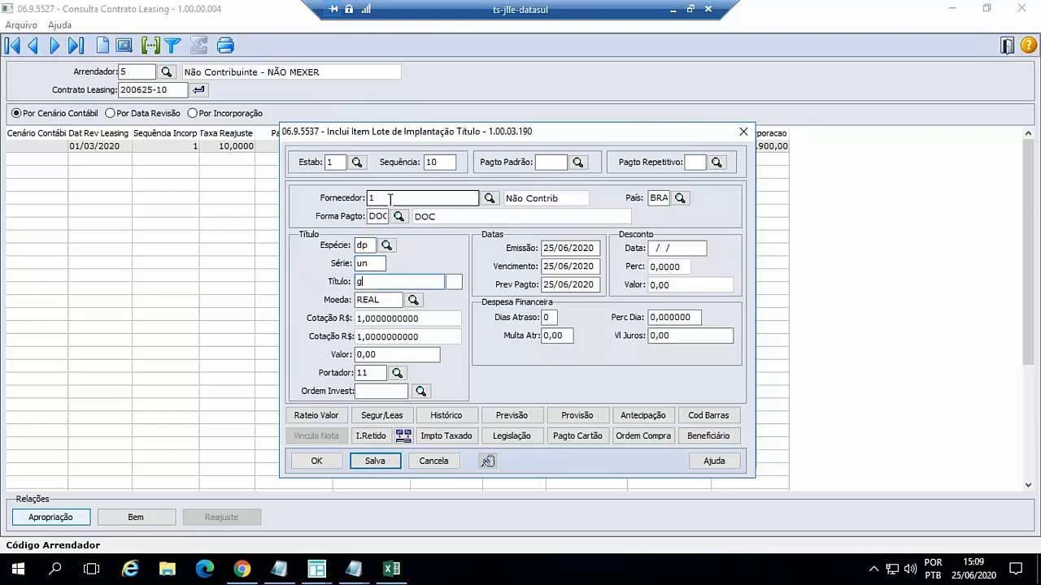
{"action": "type", "text": "gil-2006"}
{"action": "key", "text": "Tab"}
{"action": "type", "text": "01"}
{"action": "key", "text": "Tab"}
{"action": "key", "text": "Tab"}
{"action": "key", "text": "Tab"}
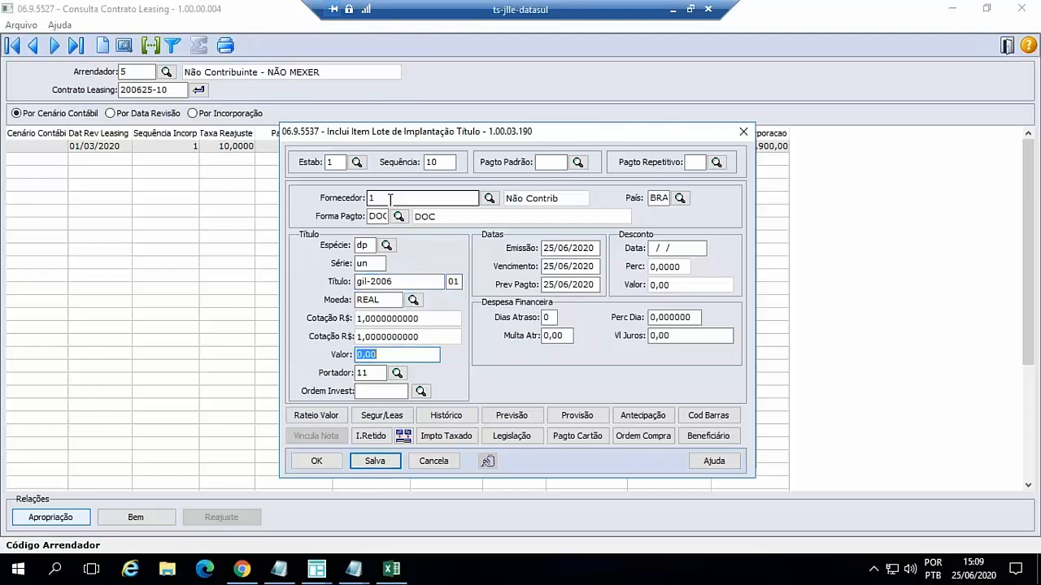
{"action": "type", "text": "1000"}
{"action": "key", "text": "Tab"}
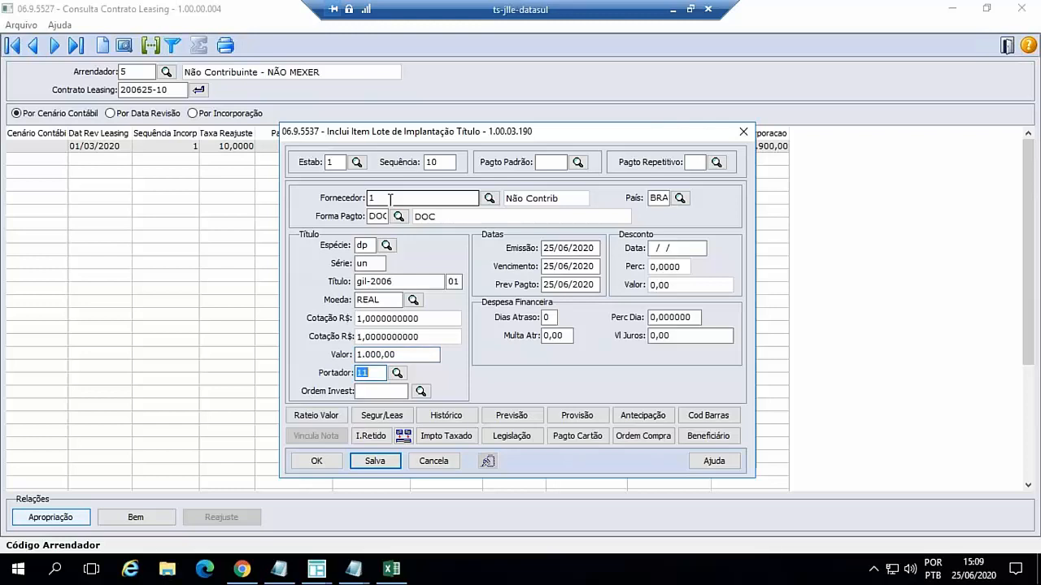
{"action": "key", "text": "Tab"}
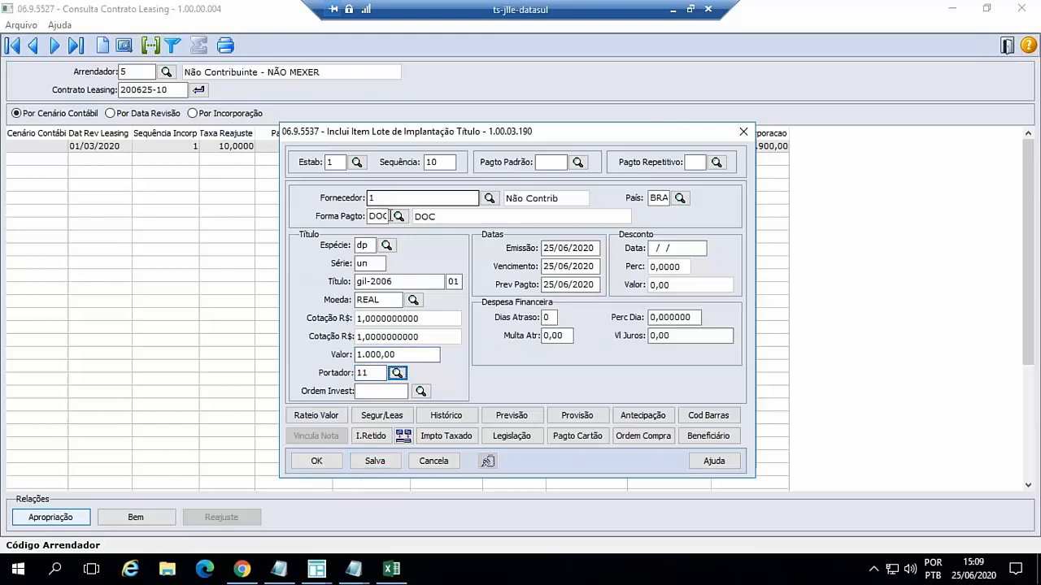
- Add a Rateio Valor item with Tipo Fluxo 1.1.1 and try to save it with the suggested Conta Contábil
{"action": "left_click", "coordinate": [327, 415]}
{"action": "left_click", "coordinate": [326, 415]}
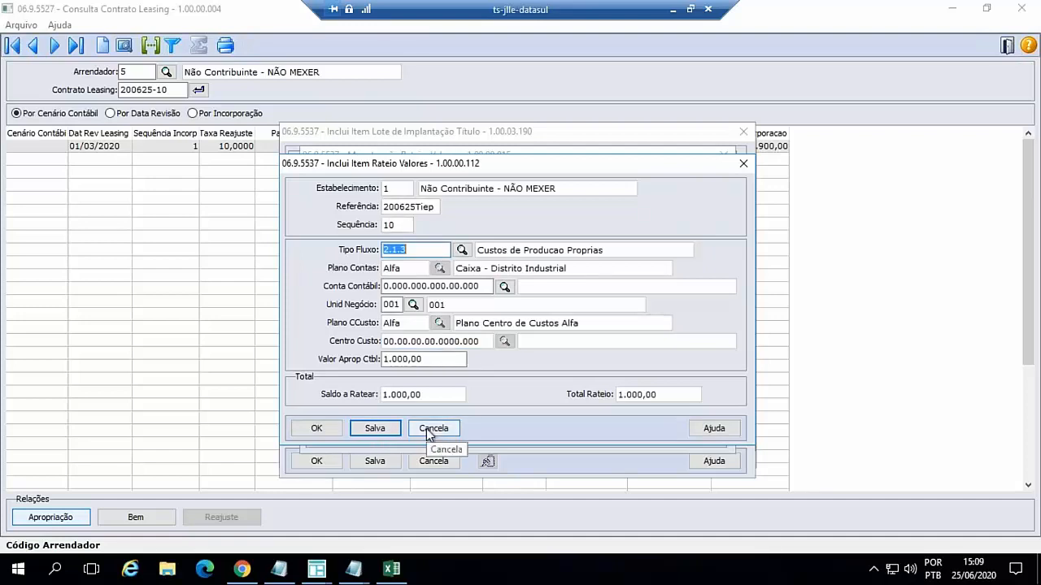
{"action": "type", "text": "1.1.1"}
{"action": "key", "text": "Tab"}
{"action": "key", "text": "Tab"}
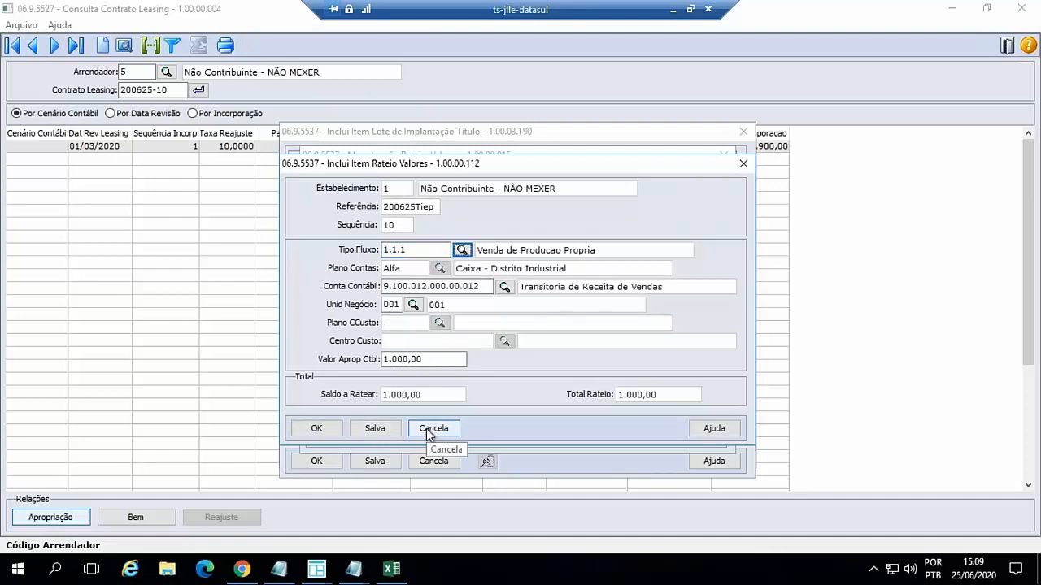
{"action": "left_click", "coordinate": [319, 433]}
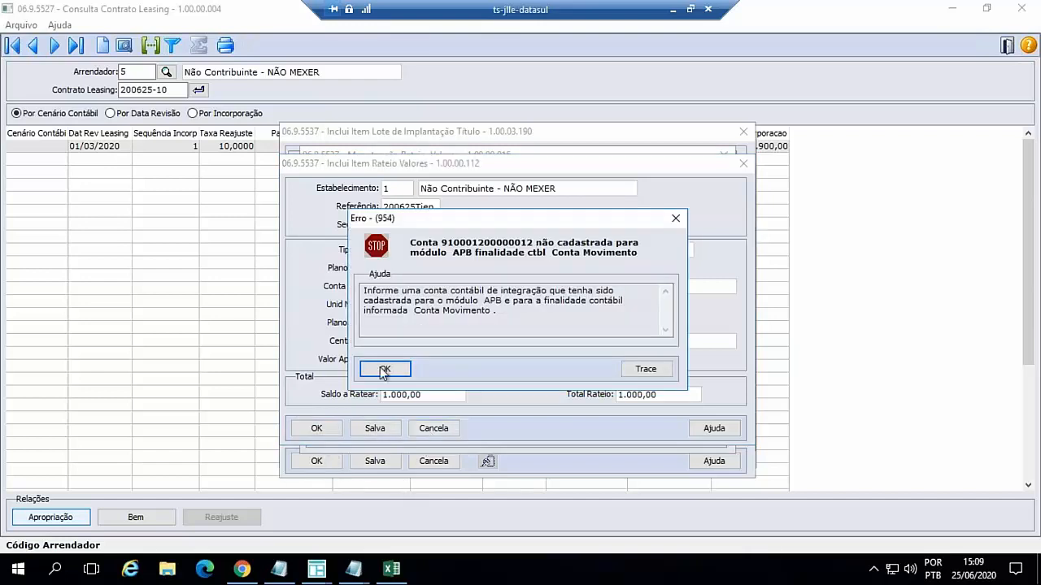
{"action": "left_click", "coordinate": [385, 370]}
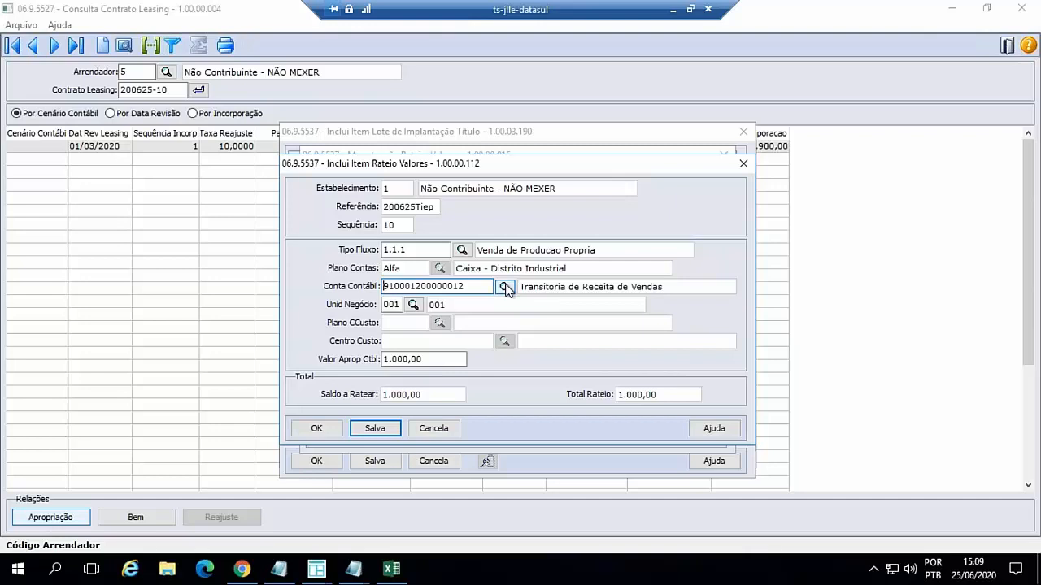
- Try to save the rateio item with the Caixa integration account
{"action": "left_click", "coordinate": [504, 289]}
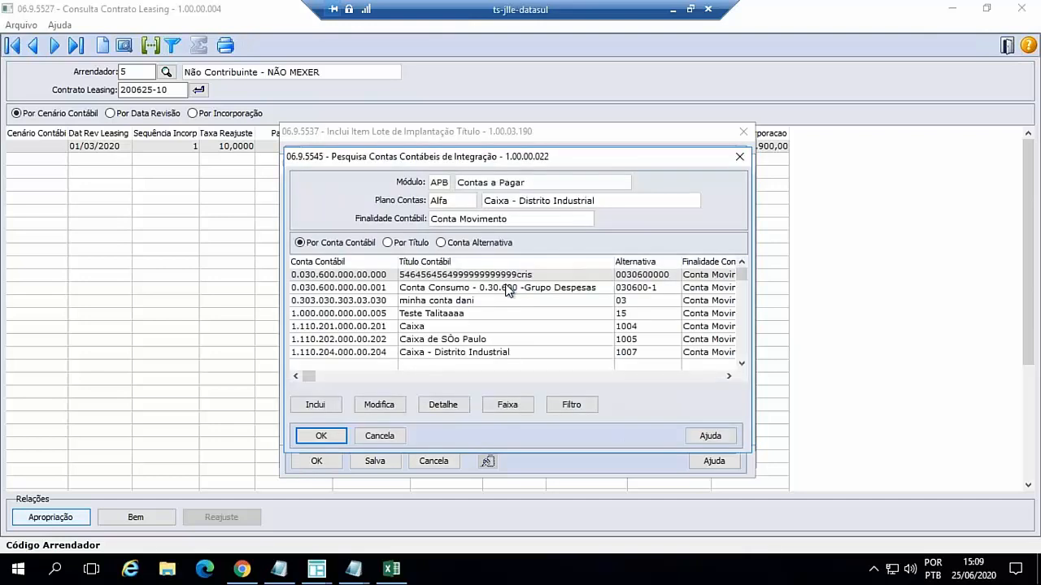
{"action": "double_click", "coordinate": [457, 327]}
{"action": "left_click", "coordinate": [317, 430]}
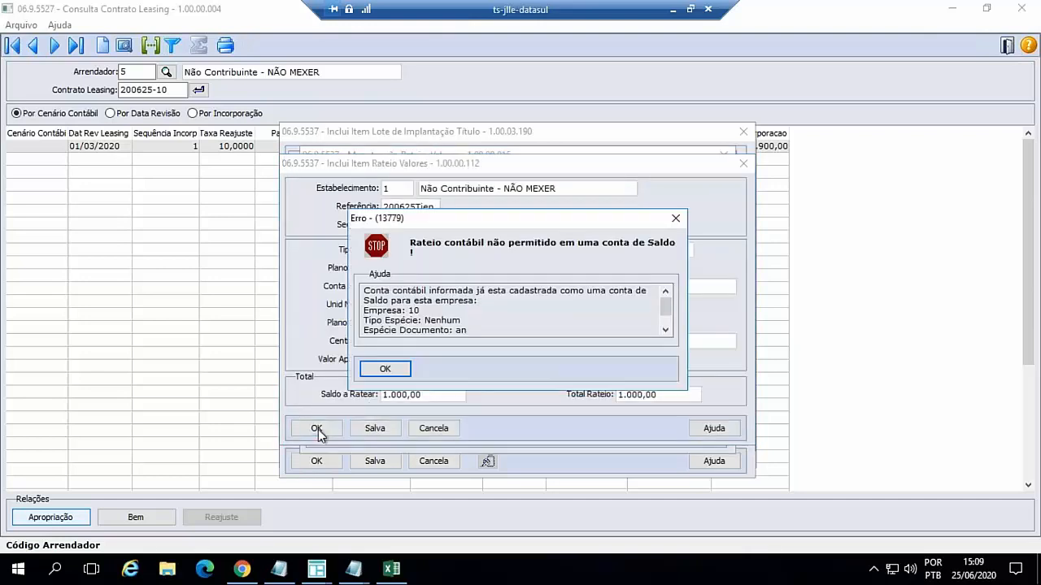
{"action": "left_click", "coordinate": [387, 370]}
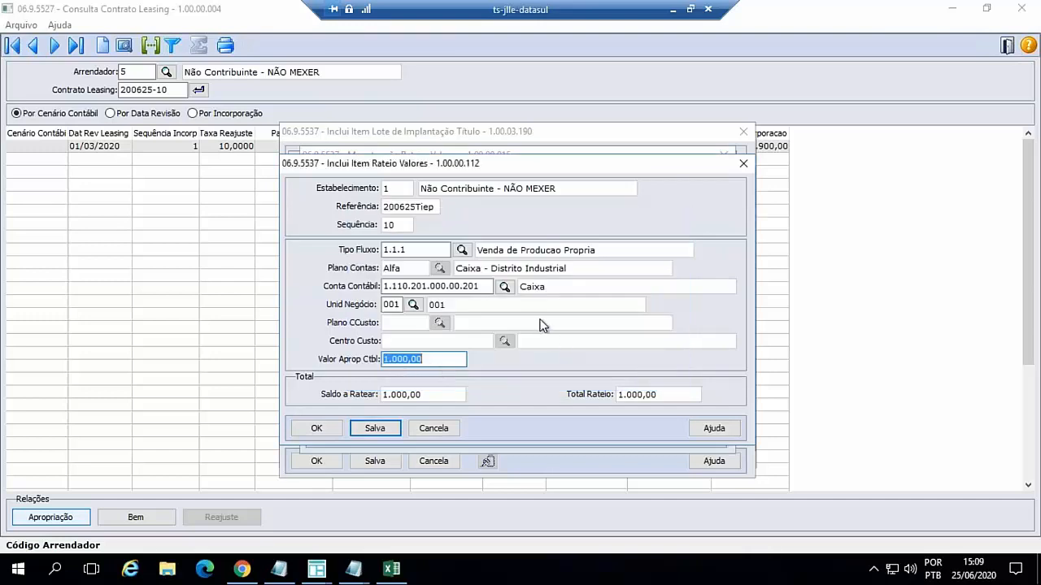
- Set the rateio item's Conta Contábil to Caixa - Distrito Industrial and save the value allocation
{"action": "left_click", "coordinate": [504, 287]}
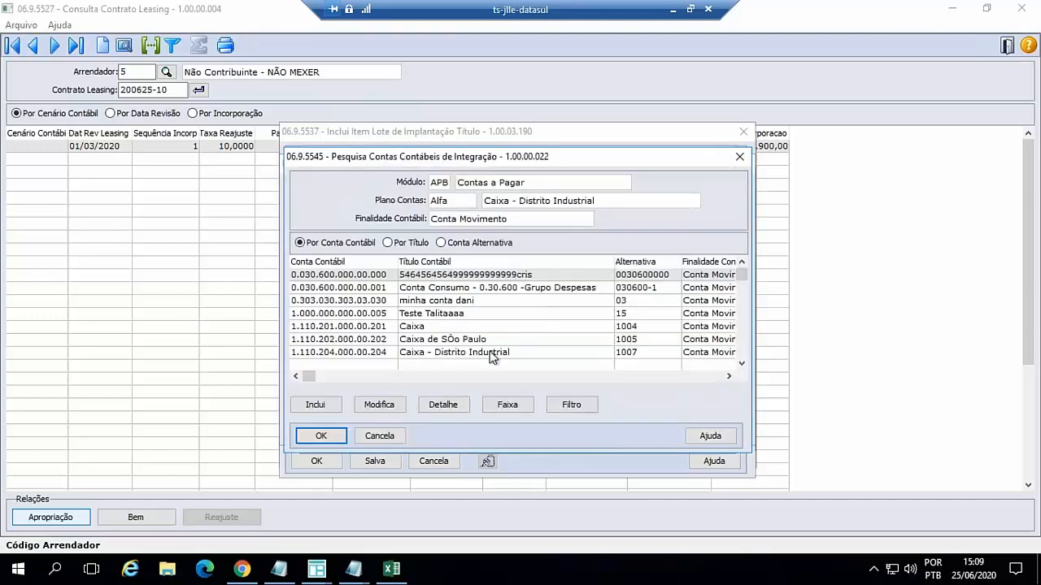
{"action": "left_click", "coordinate": [491, 355]}
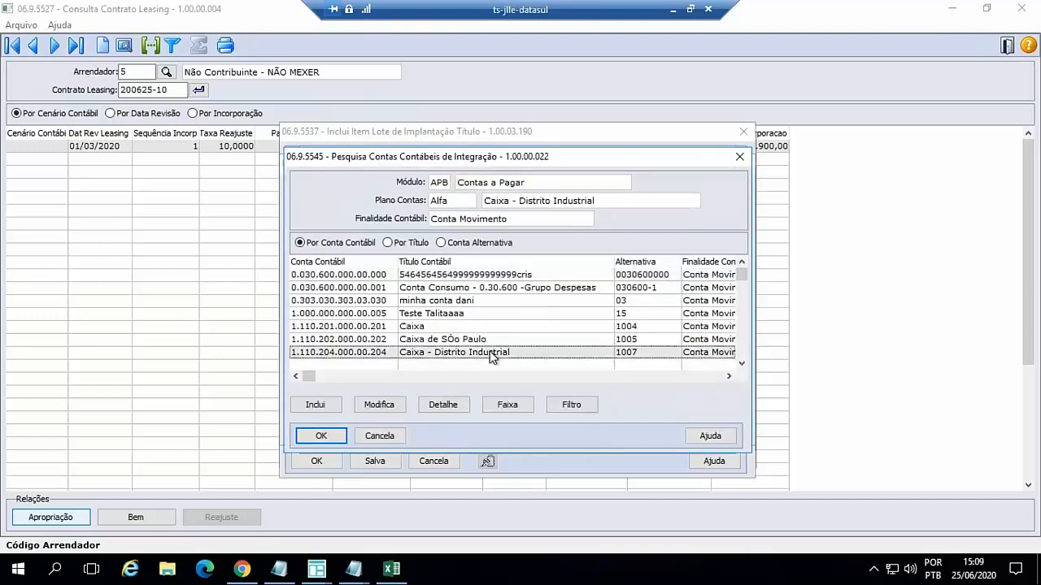
{"action": "left_click", "coordinate": [335, 437]}
{"action": "left_click", "coordinate": [320, 430]}
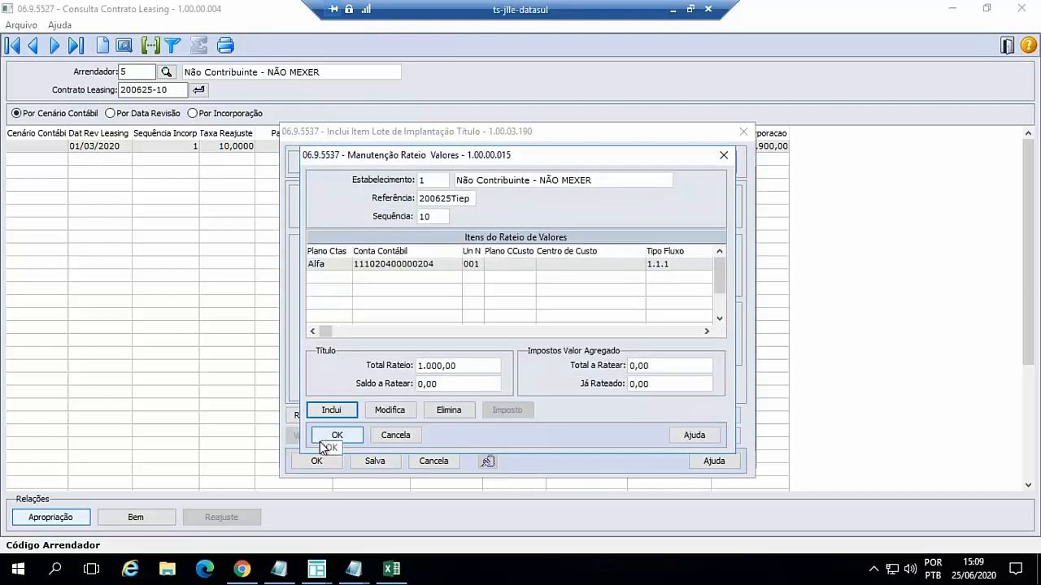
{"action": "left_click", "coordinate": [326, 435]}
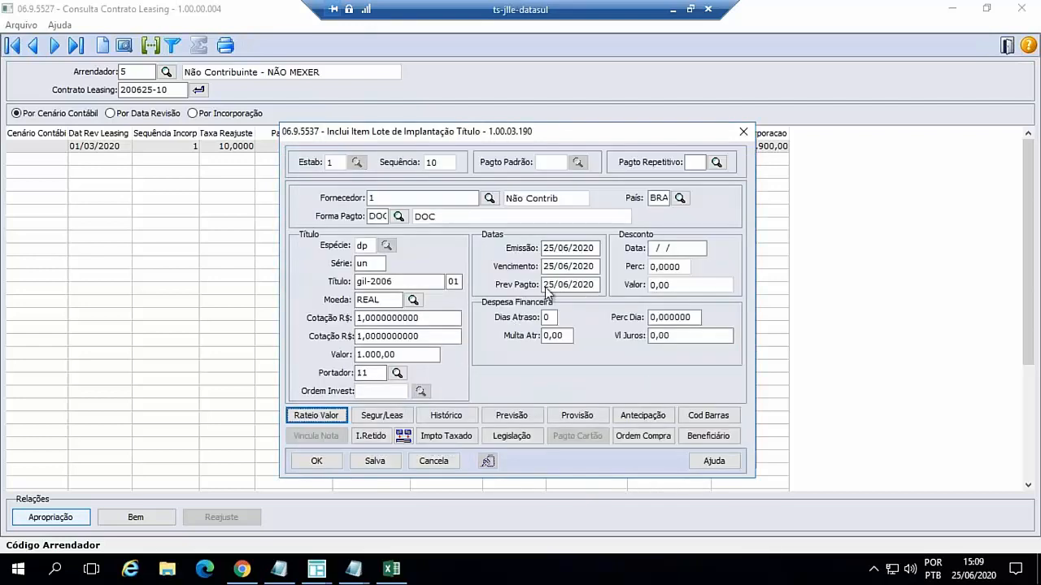
- Set the title's Emissão and Vencimento dates to 01/04/2020
{"action": "left_click_drag", "start_coordinate": [596, 248], "coordinate": [542, 249]}
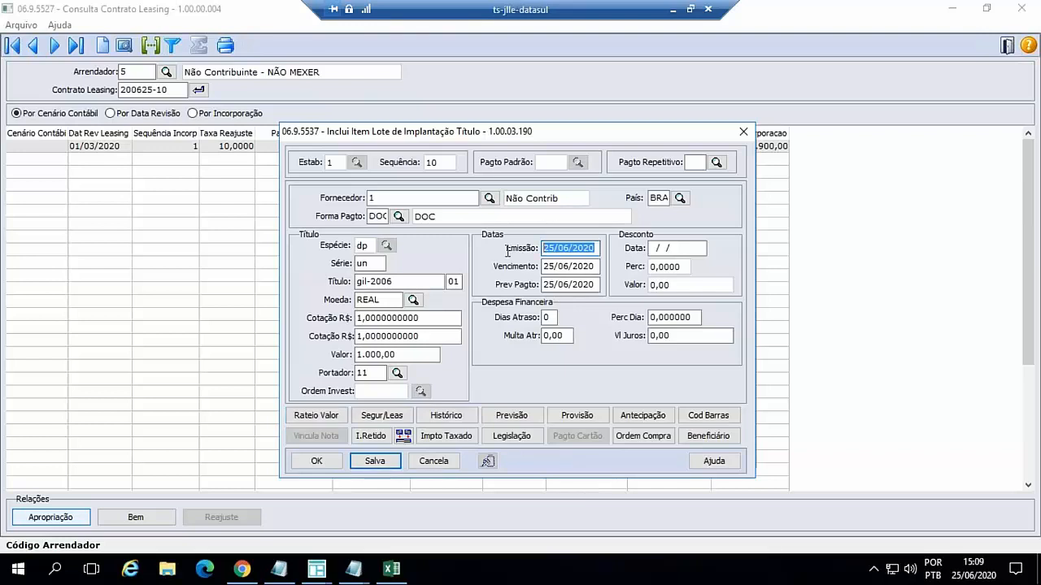
{"action": "type", "text": "01042020"}
{"action": "key", "text": "Tab"}
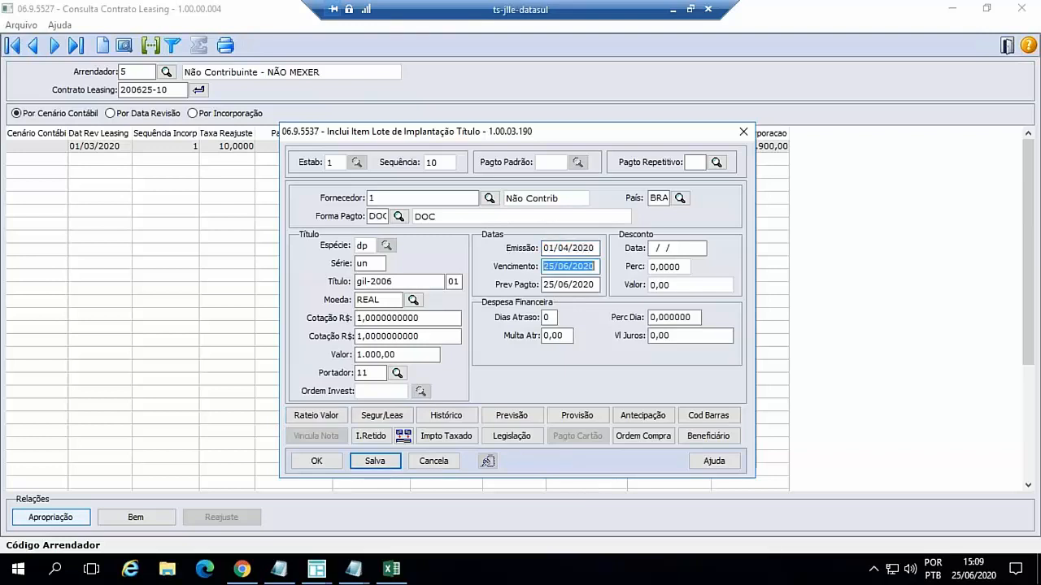
{"action": "type", "text": "01042020"}
{"action": "key", "text": "Tab"}
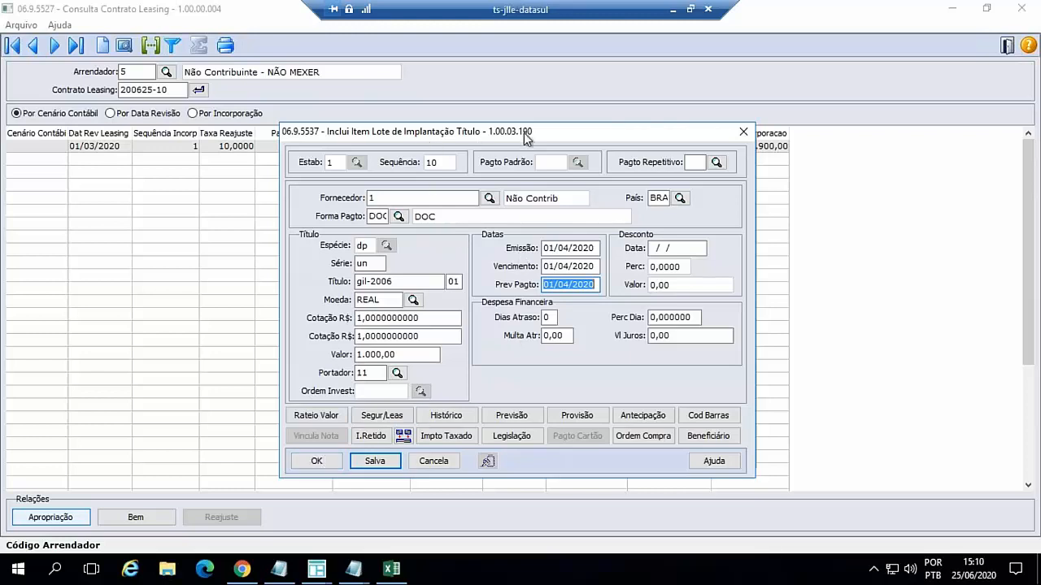
- Link the title to leasing contract 200625-10 of Arrendador 5 through the Segur/Leas data, choosing the Leasing option
{"action": "left_click_drag", "start_coordinate": [526, 138], "coordinate": [520, 122]}
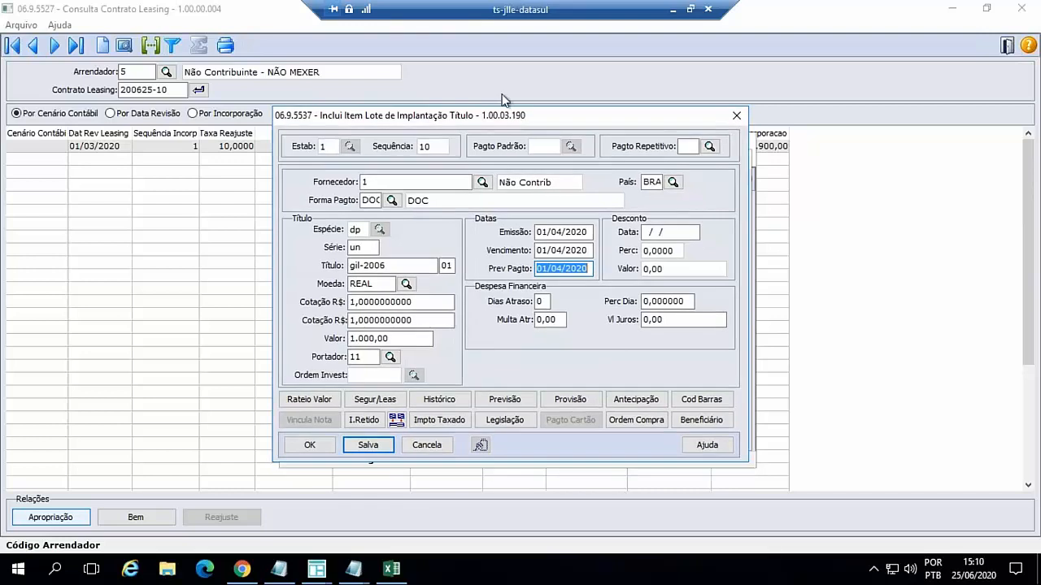
{"action": "left_click", "coordinate": [378, 400]}
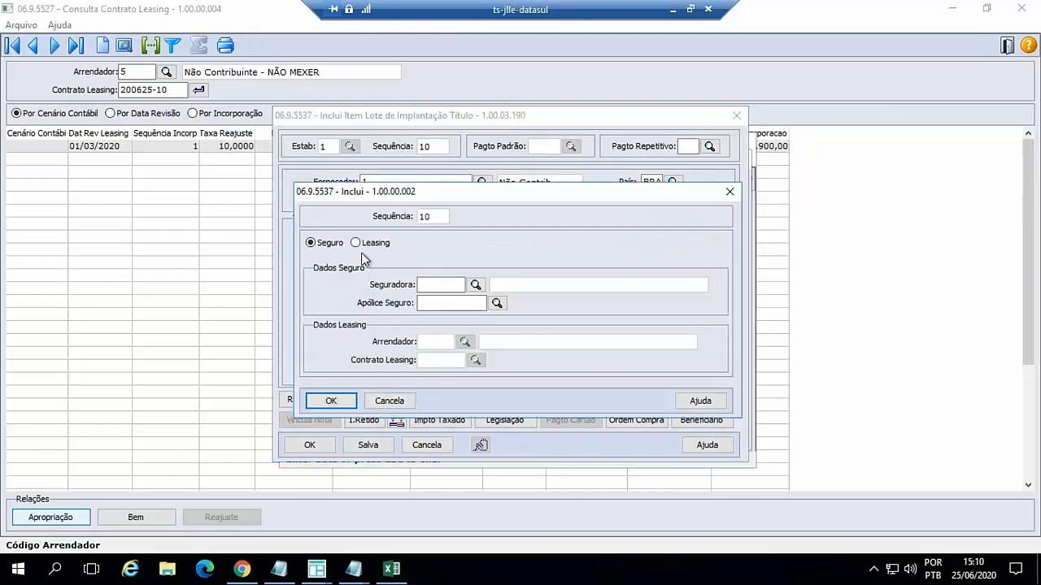
{"action": "left_click", "coordinate": [356, 242]}
{"action": "left_click", "coordinate": [425, 341]}
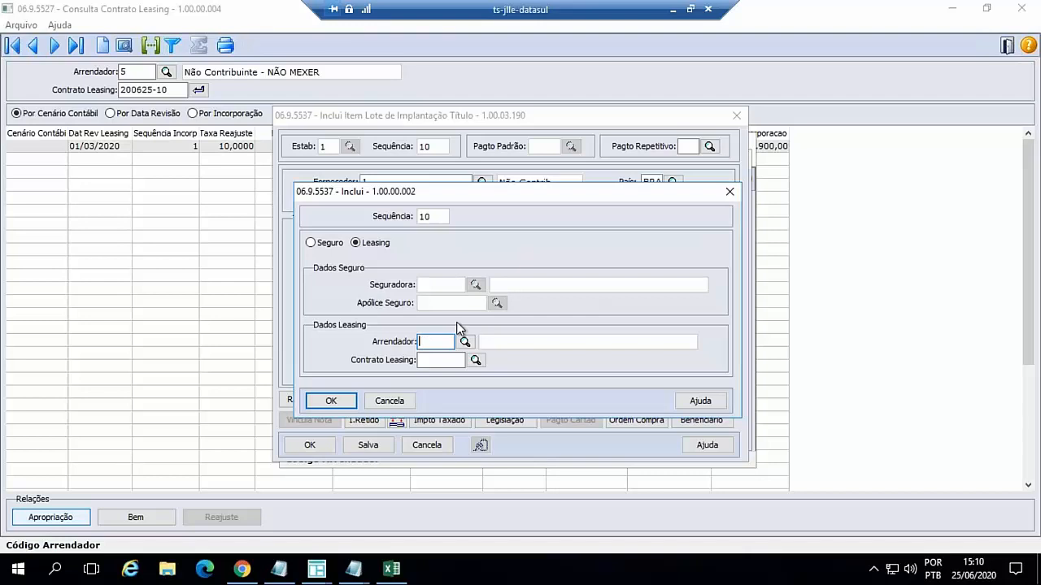
{"action": "type", "text": "5"}
{"action": "key", "text": "Tab"}
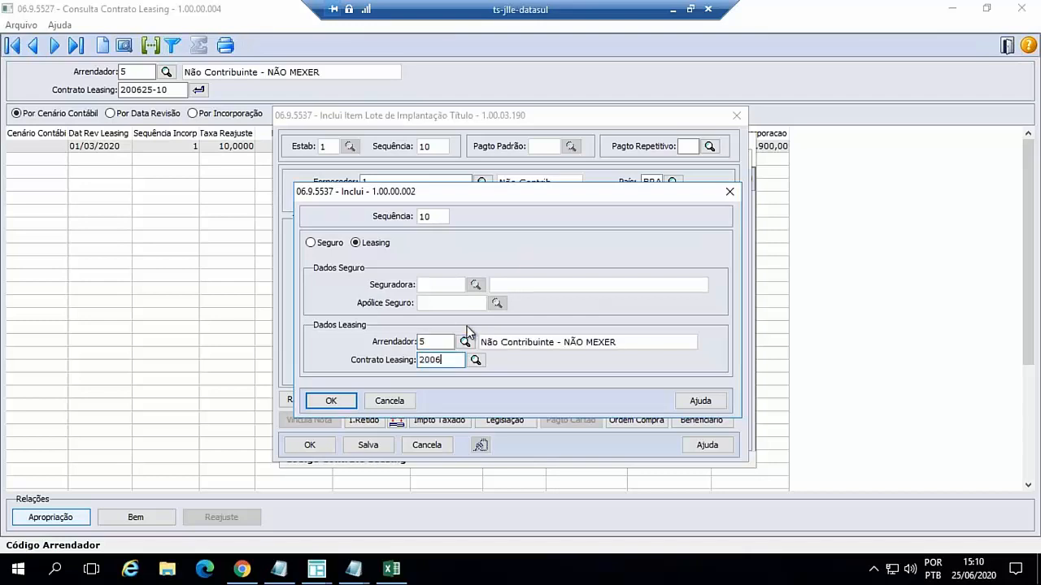
{"action": "type", "text": "200625-10"}
{"action": "key", "text": "Tab"}
{"action": "left_click", "coordinate": [331, 401]}
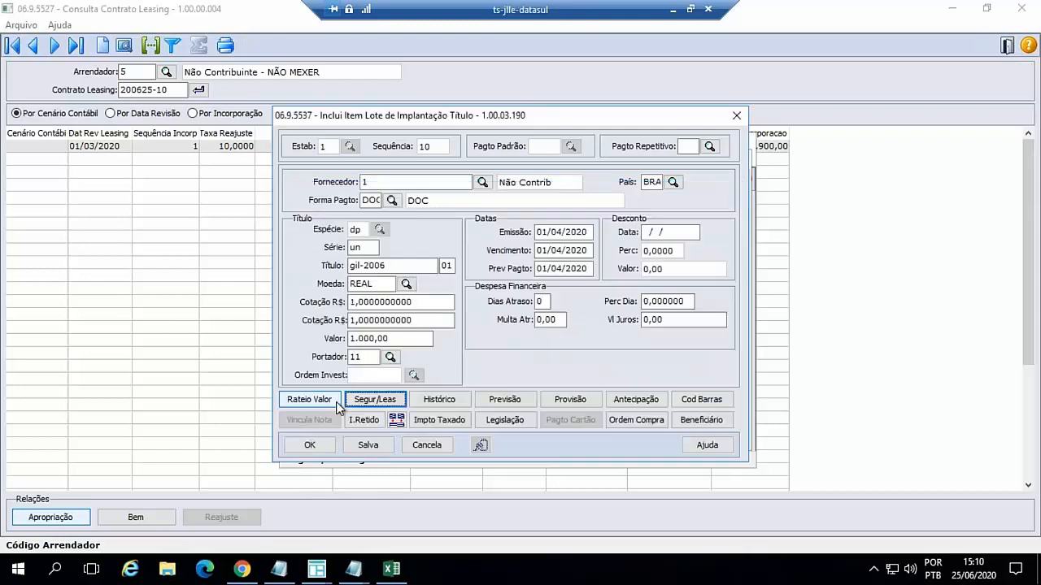
- Save the title item in the batch, accepting the questions about mandatory taxes, open antecipação and open previsão
{"action": "left_click", "coordinate": [312, 447]}
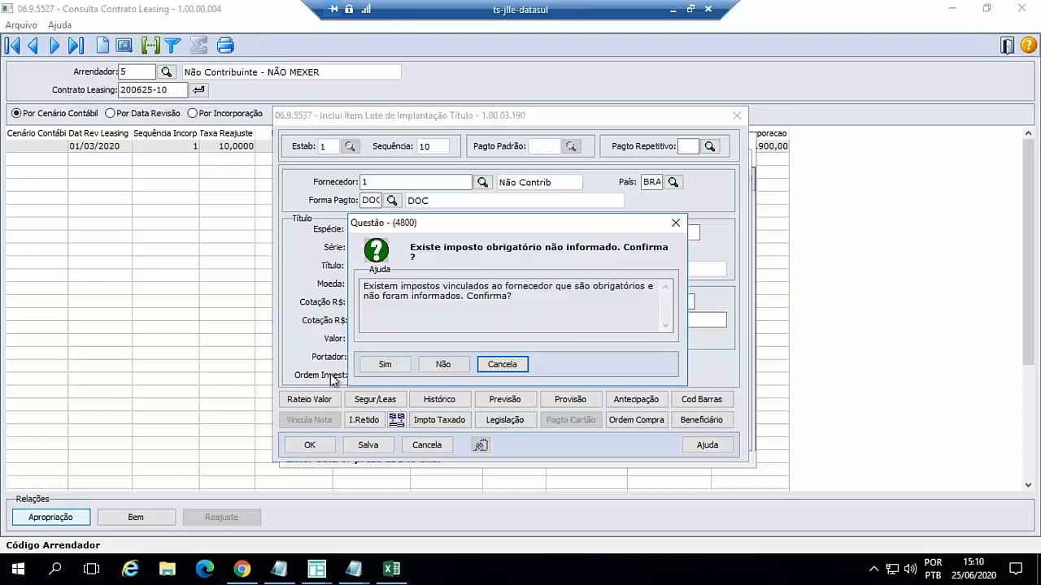
{"action": "left_click", "coordinate": [381, 368]}
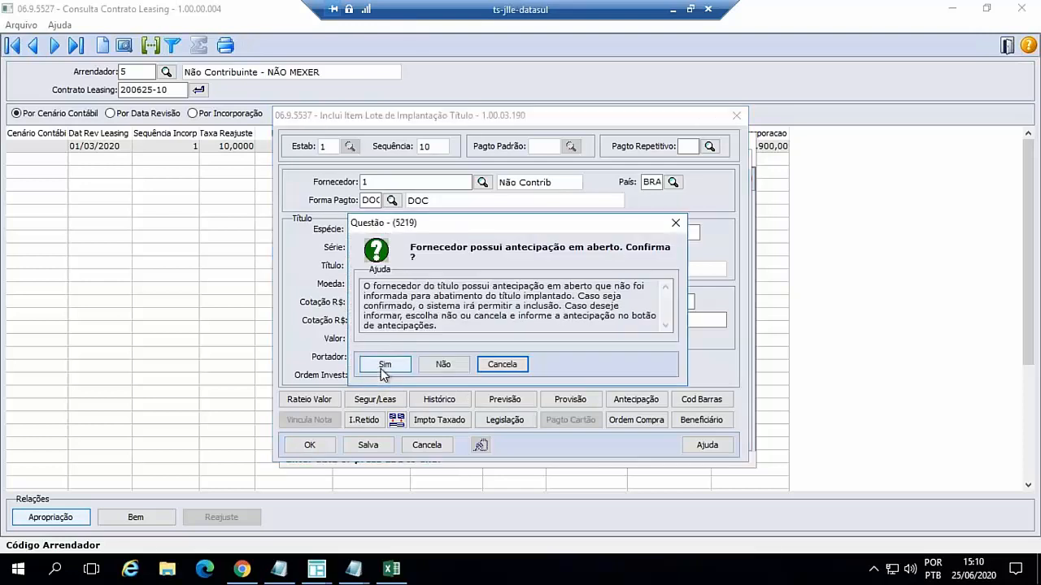
{"action": "left_click", "coordinate": [380, 368]}
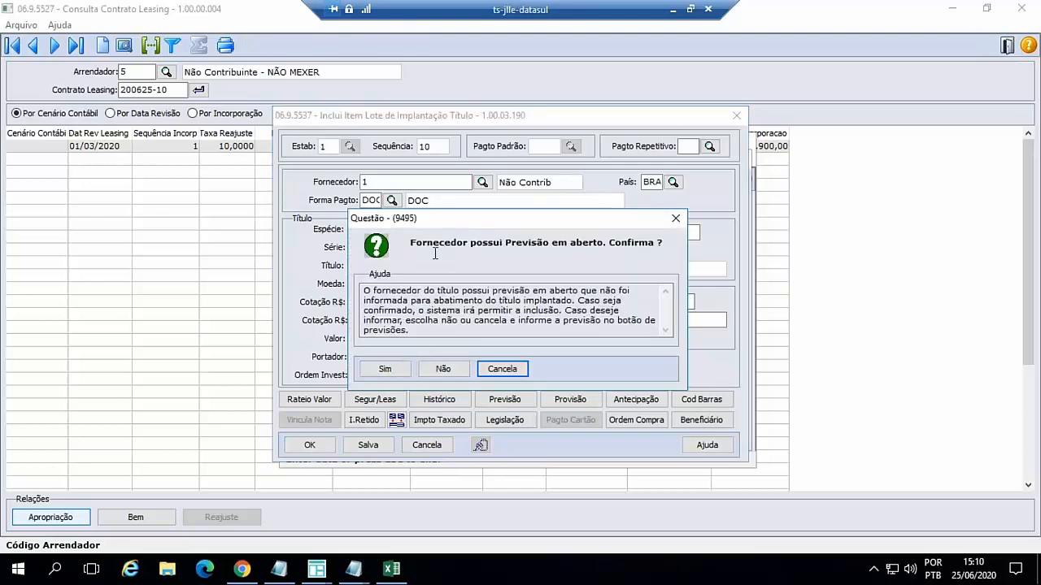
{"action": "left_click", "coordinate": [399, 368]}
{"action": "left_click", "coordinate": [396, 370]}
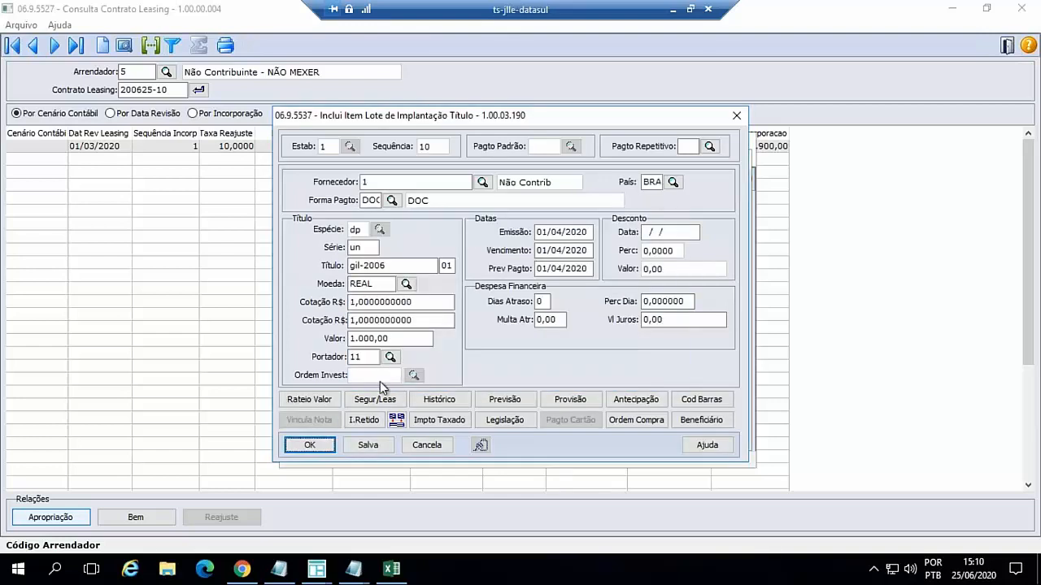
{"action": "left_click", "coordinate": [317, 445]}
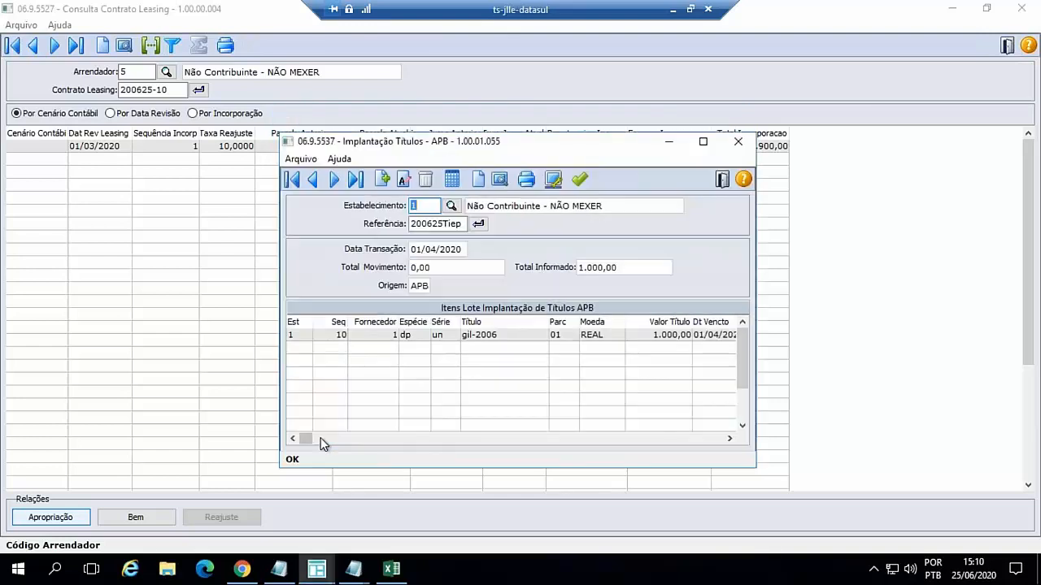
- Update the APB title batch (Atualiza) and minimize the Implantação Títulos window
{"action": "left_click", "coordinate": [580, 179]}
{"action": "left_click", "coordinate": [431, 336]}
{"action": "left_click", "coordinate": [498, 336]}
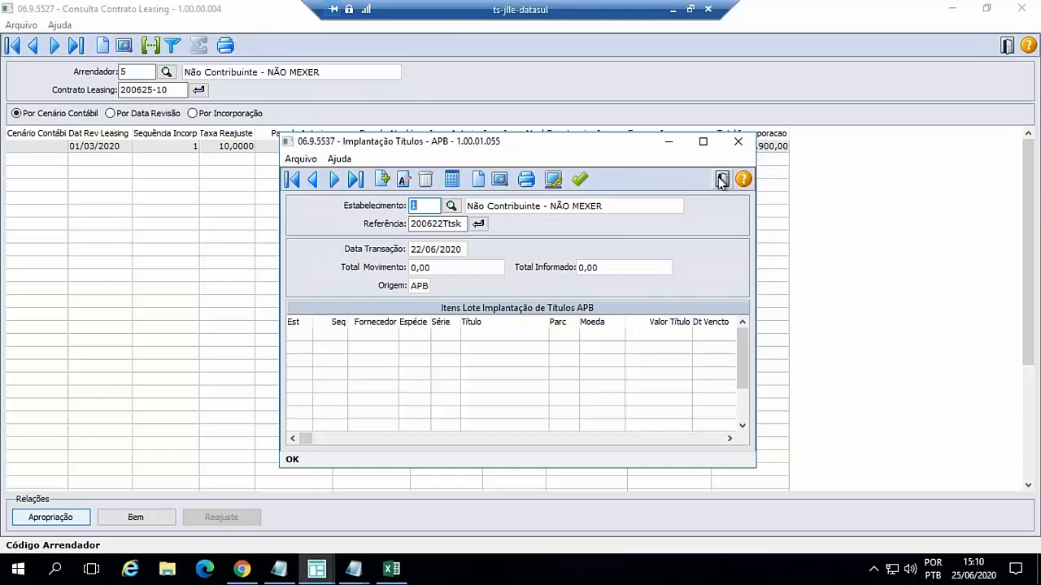
{"action": "left_click", "coordinate": [668, 142]}
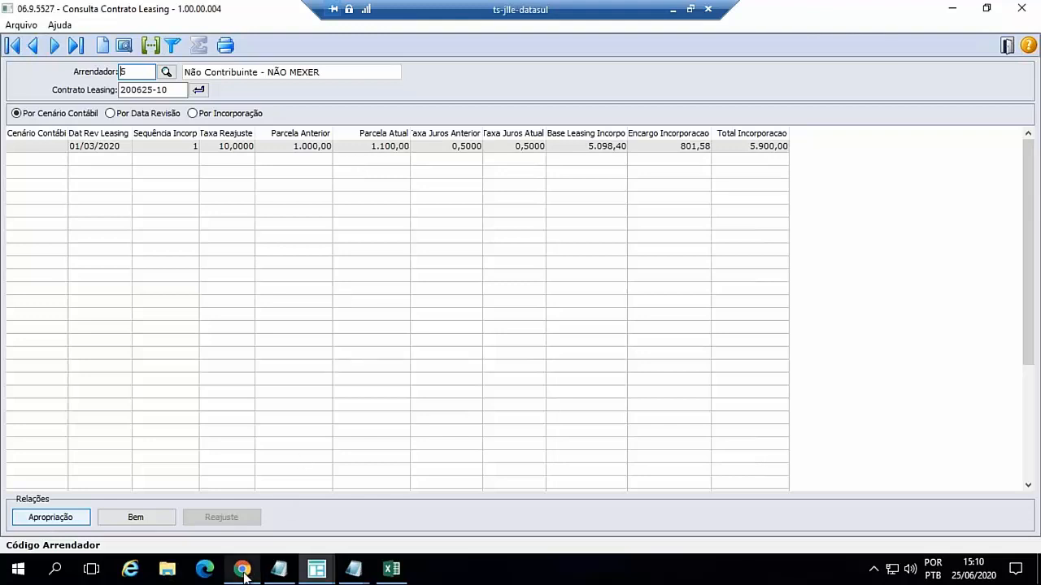
{"action": "mouse_move", "coordinate": [244, 576]}
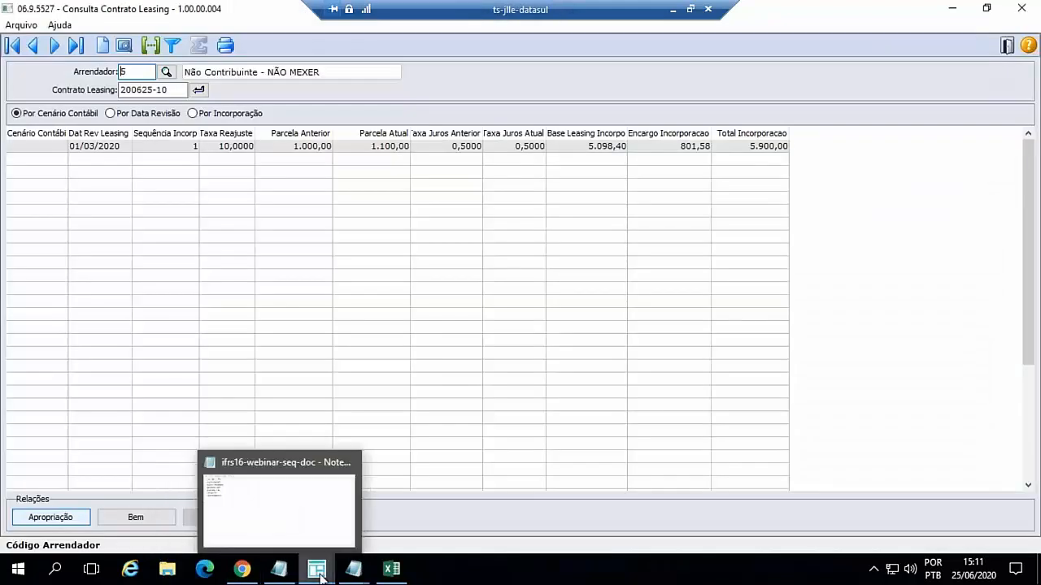
{"action": "mouse_move", "coordinate": [317, 572]}
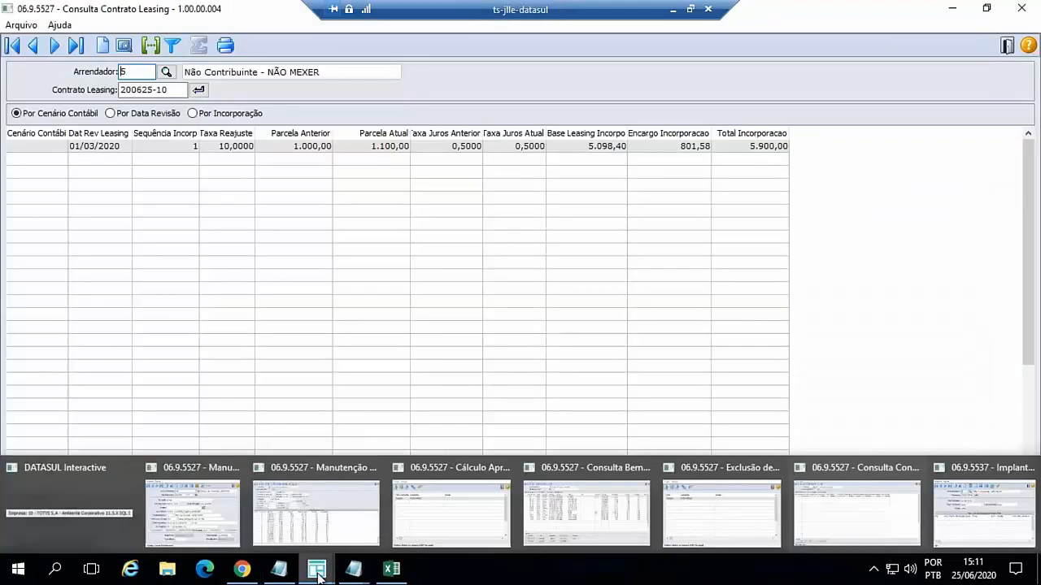
- Switch to the TOTVS menu in Chrome, search for program apb222aa and run Título do Contas a Pagar
{"action": "left_click", "coordinate": [241, 573]}
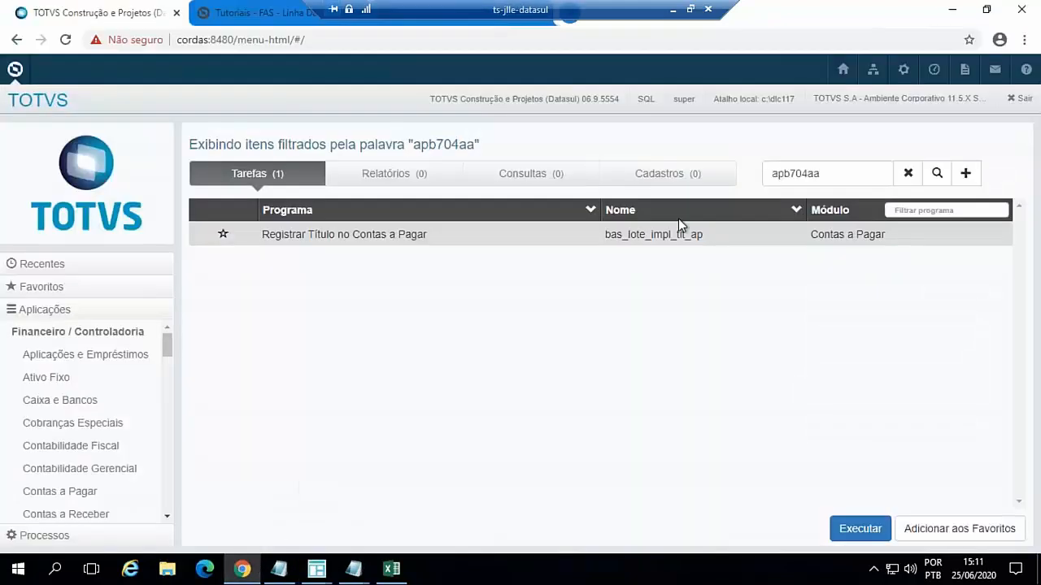
{"action": "left_click", "coordinate": [827, 173]}
{"action": "key", "text": "BackSpace"}
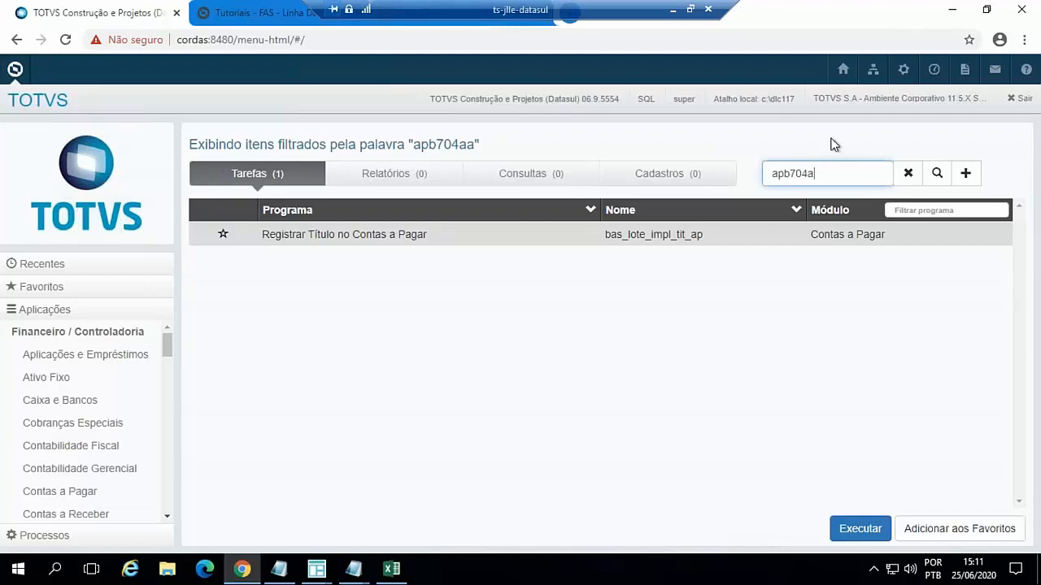
{"action": "left_click", "coordinate": [318, 571]}
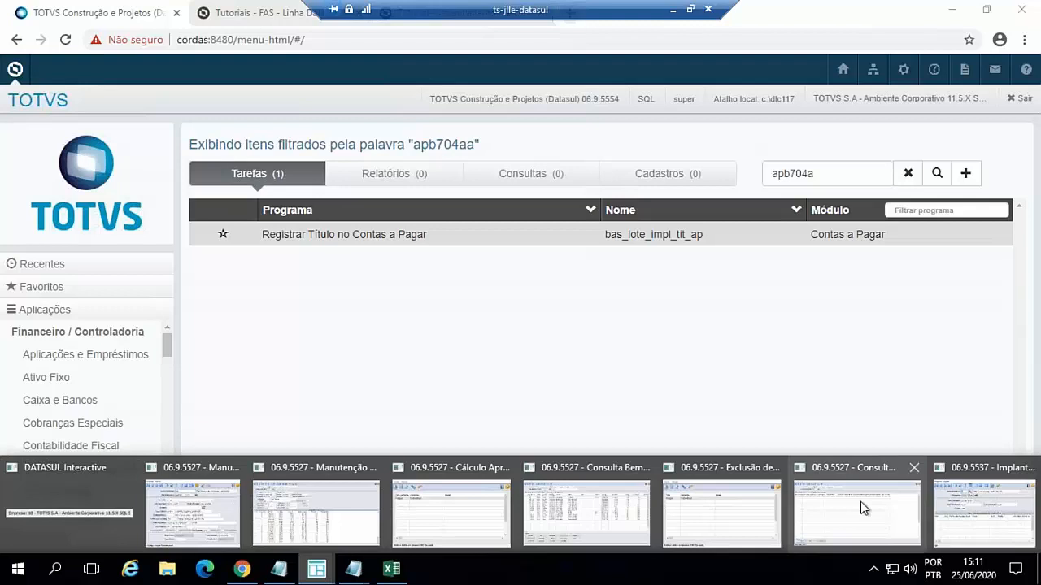
{"action": "mouse_move", "coordinate": [860, 504]}
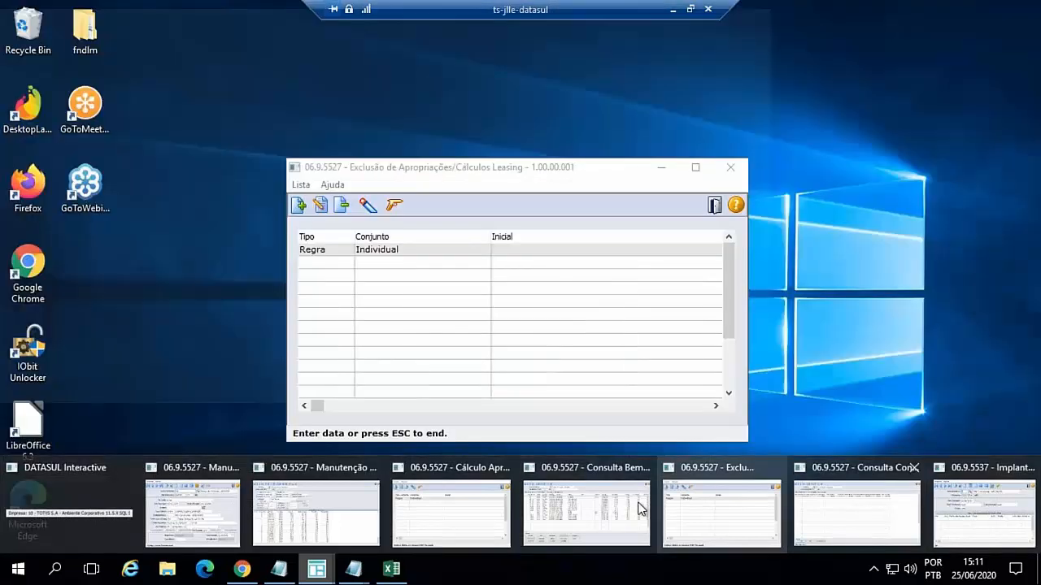
{"action": "key", "text": "BackSpace"}
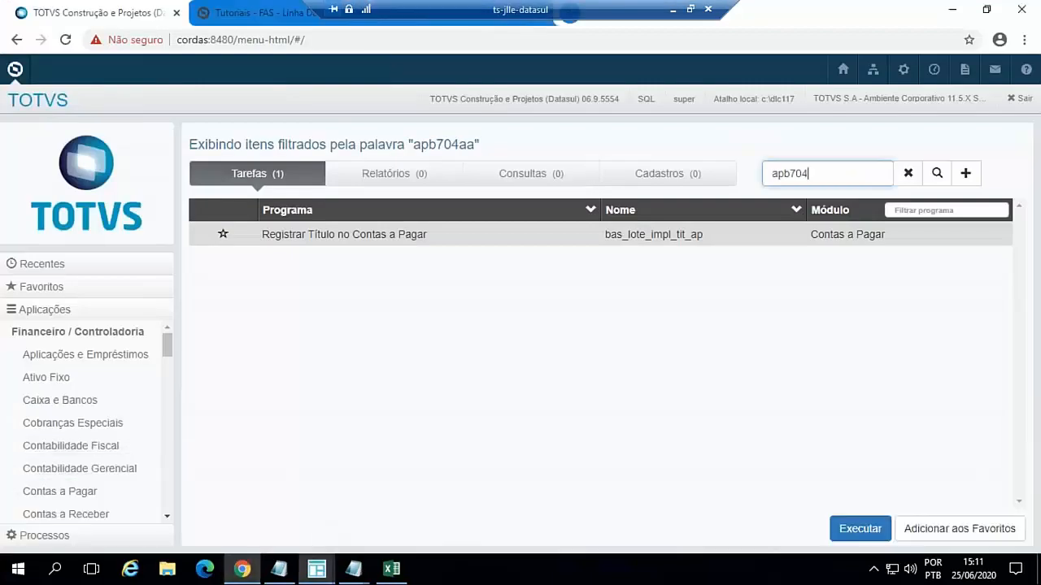
{"action": "key", "text": "BackSpace"}
{"action": "key", "text": "BackSpace"}
{"action": "key", "text": "BackSpace"}
{"action": "type", "text": "222aa"}
{"action": "key", "text": "Return"}
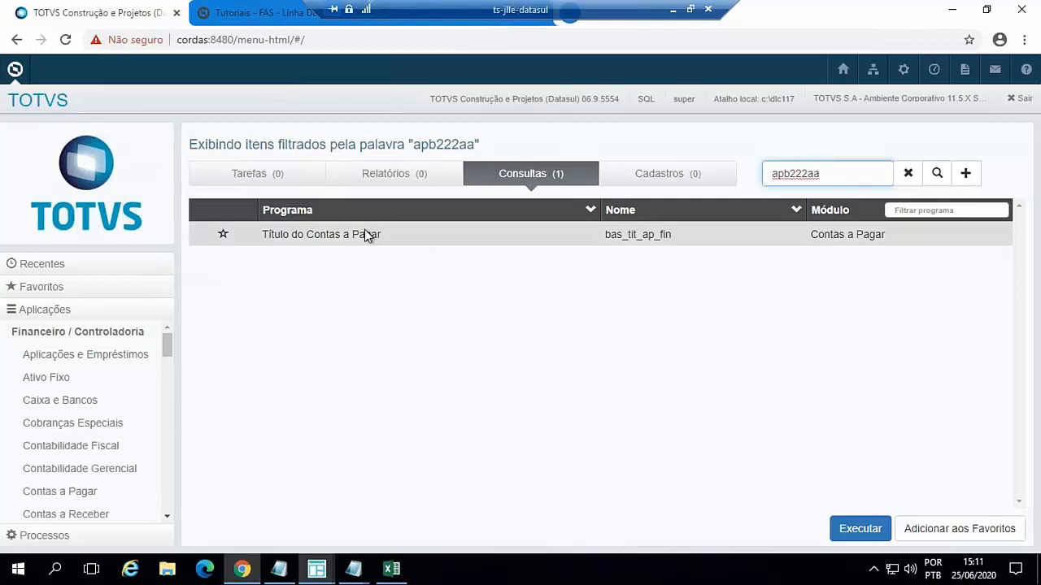
{"action": "double_click", "coordinate": [363, 232]}
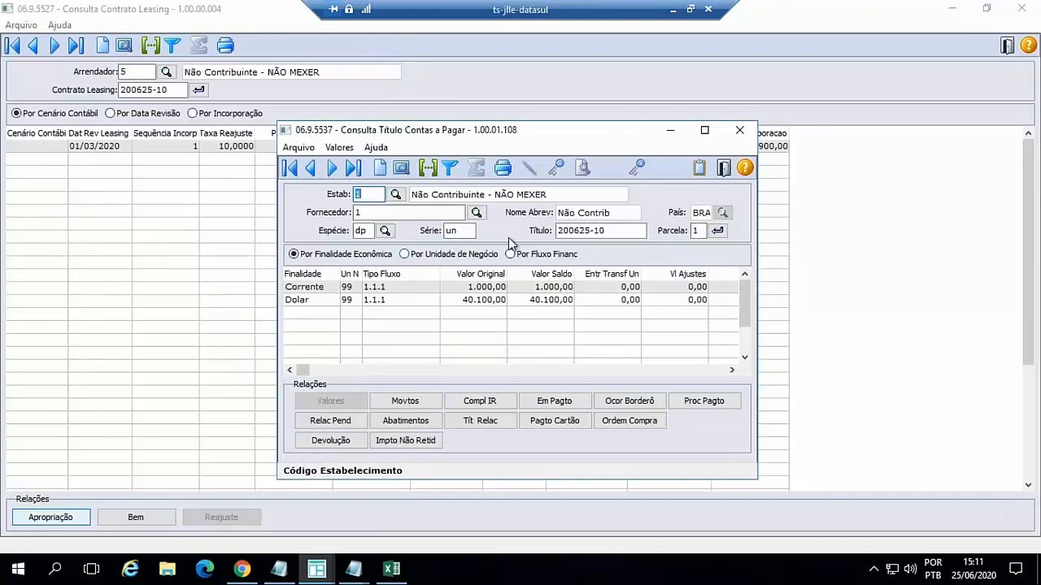
- Look up title gil-2006, parcela 01, of Fornecedor 1 in the Contas a Pagar query and maximize the query window
{"action": "left_click_drag", "start_coordinate": [608, 230], "coordinate": [556, 230]}
{"action": "key", "text": "BackSpace"}
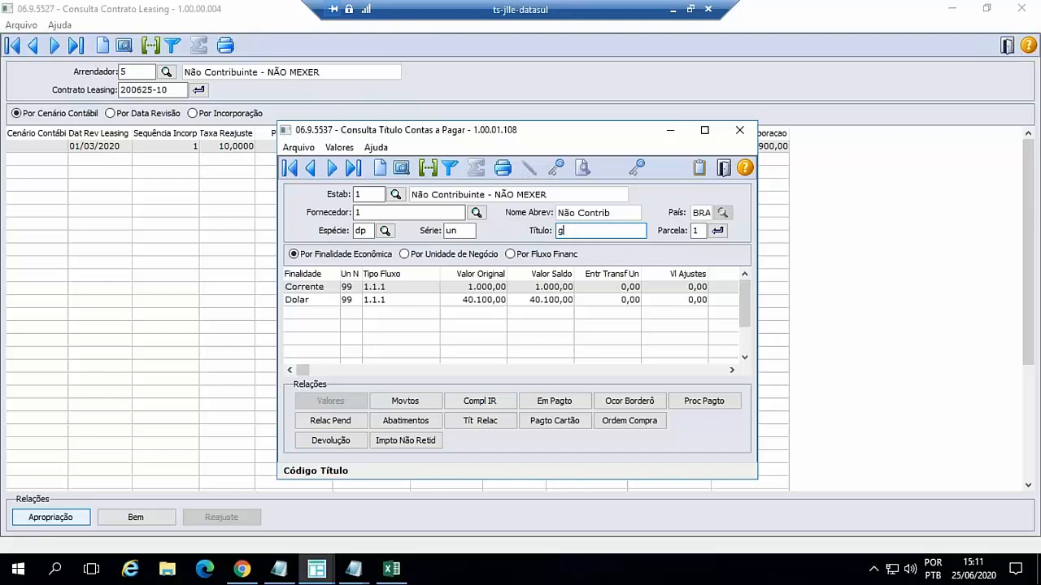
{"action": "type", "text": "gil-2006"}
{"action": "key", "text": "Tab"}
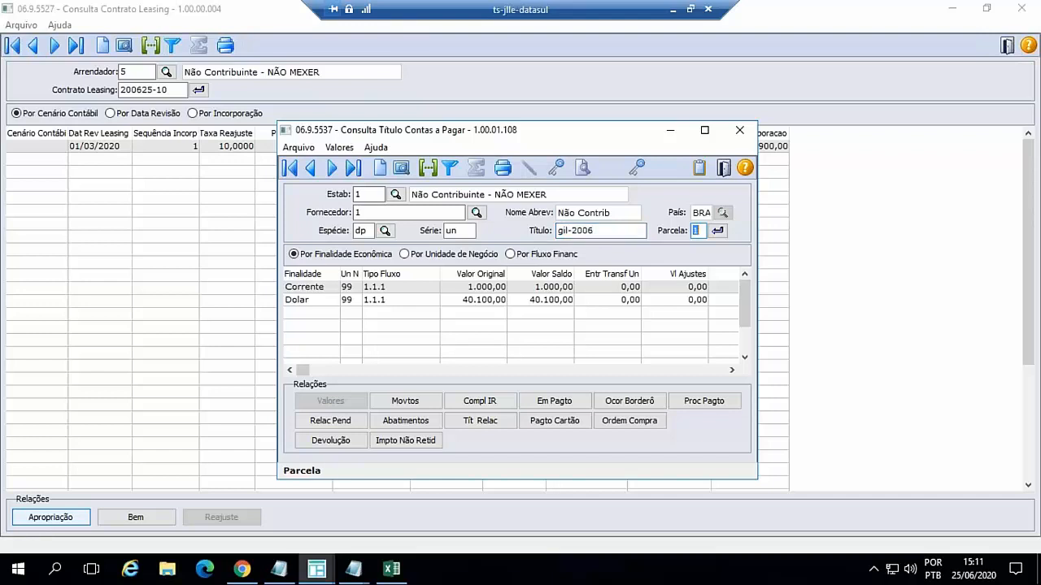
{"action": "key", "text": "Tab"}
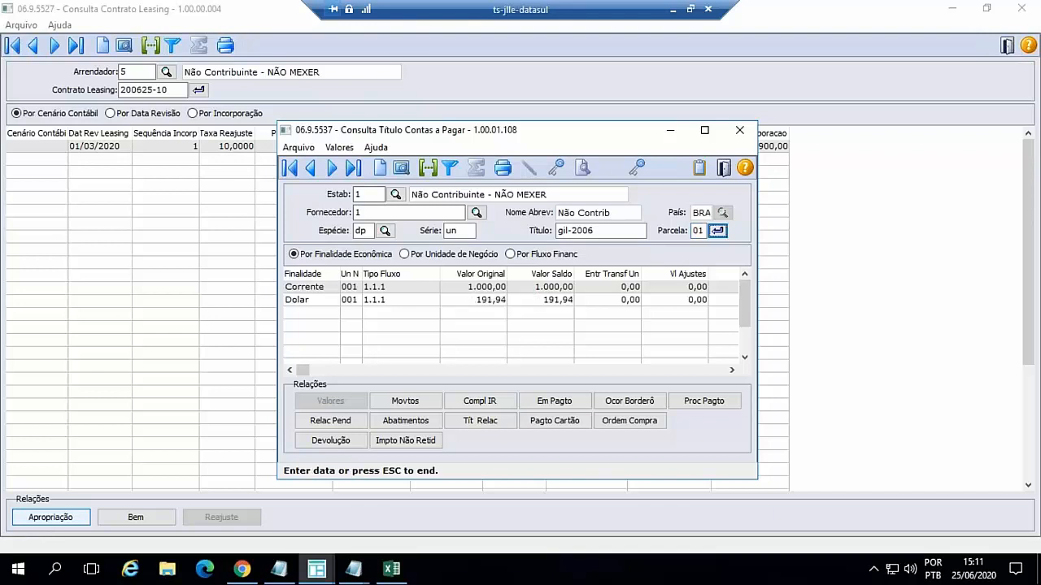
{"action": "left_click", "coordinate": [704, 130]}
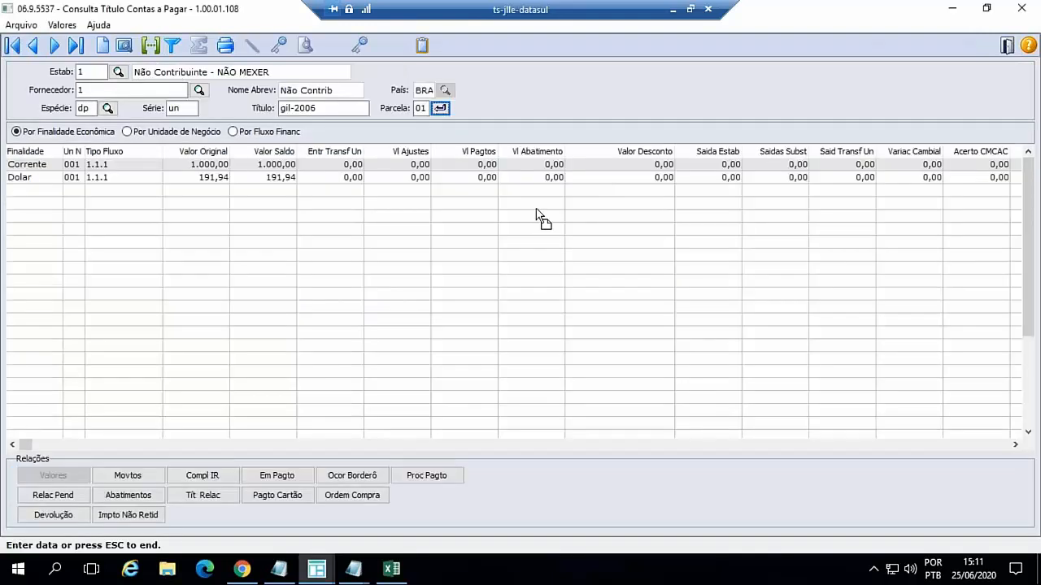
- Examine the title's Implantação movement and its appropriations by conta contábil, and close both the appropriation and detail windows
{"action": "left_click", "coordinate": [143, 475]}
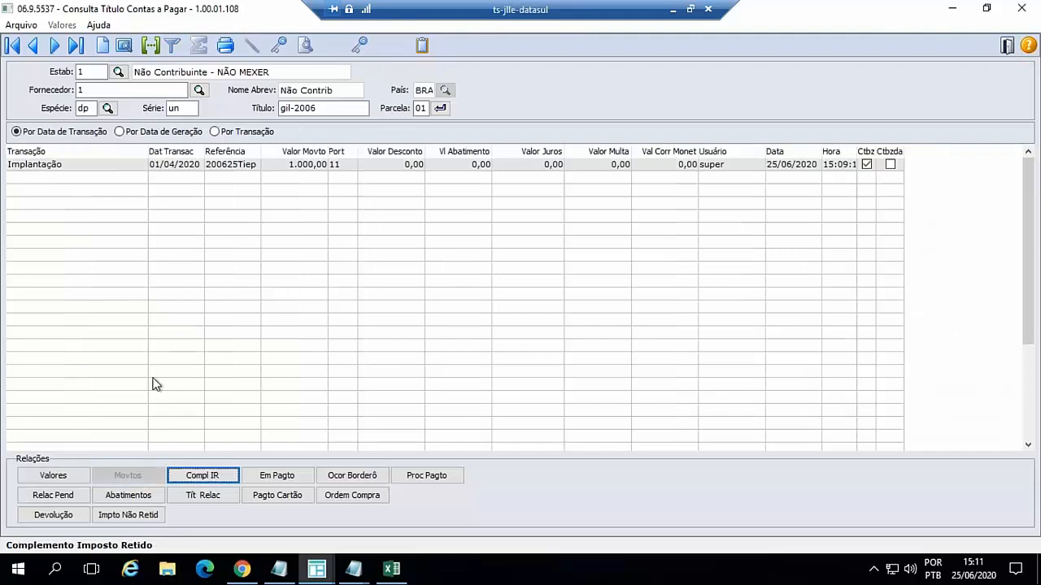
{"action": "double_click", "coordinate": [183, 173]}
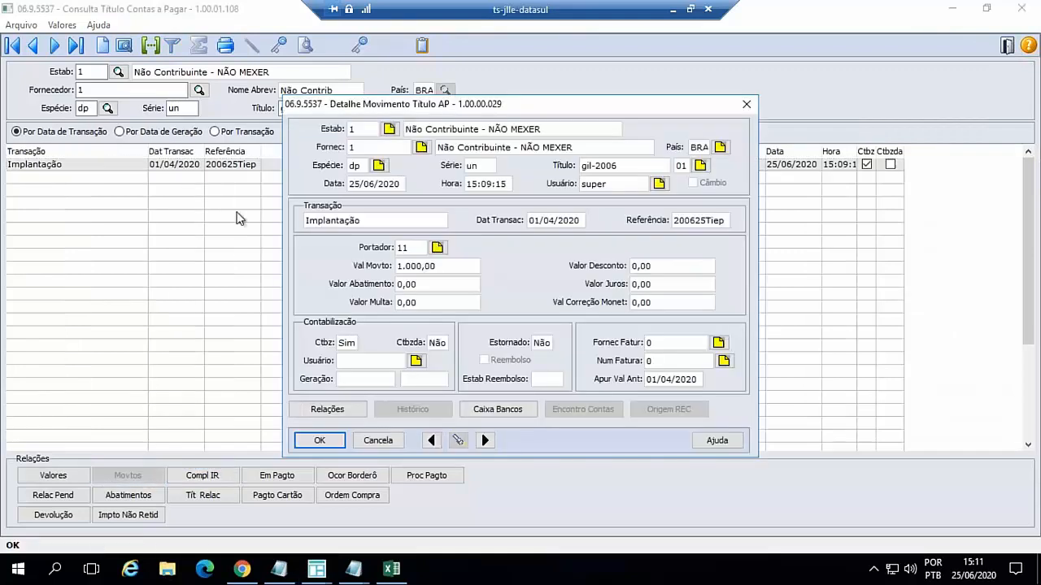
{"action": "left_click", "coordinate": [337, 409]}
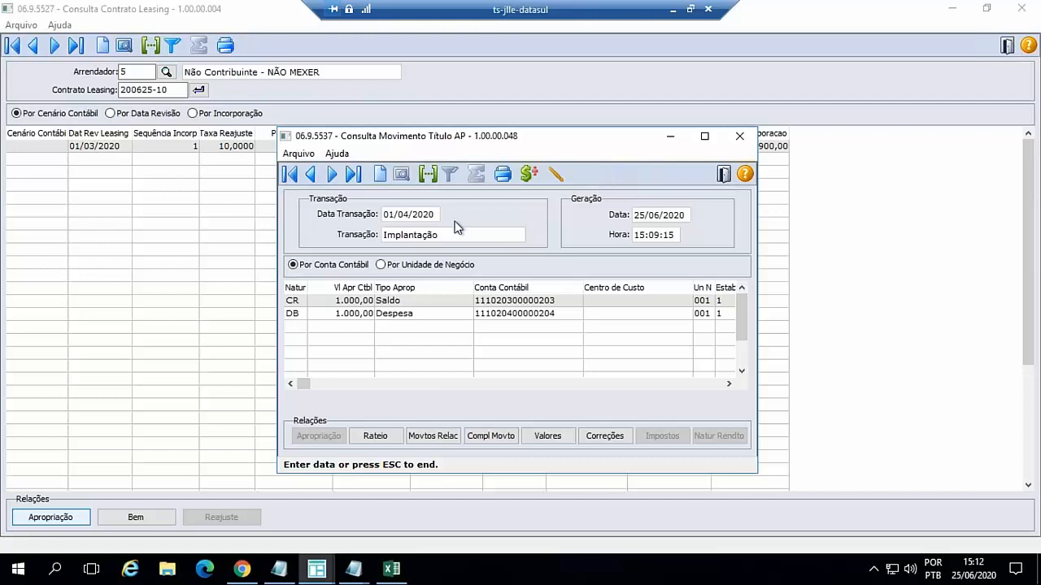
{"action": "left_click", "coordinate": [724, 176]}
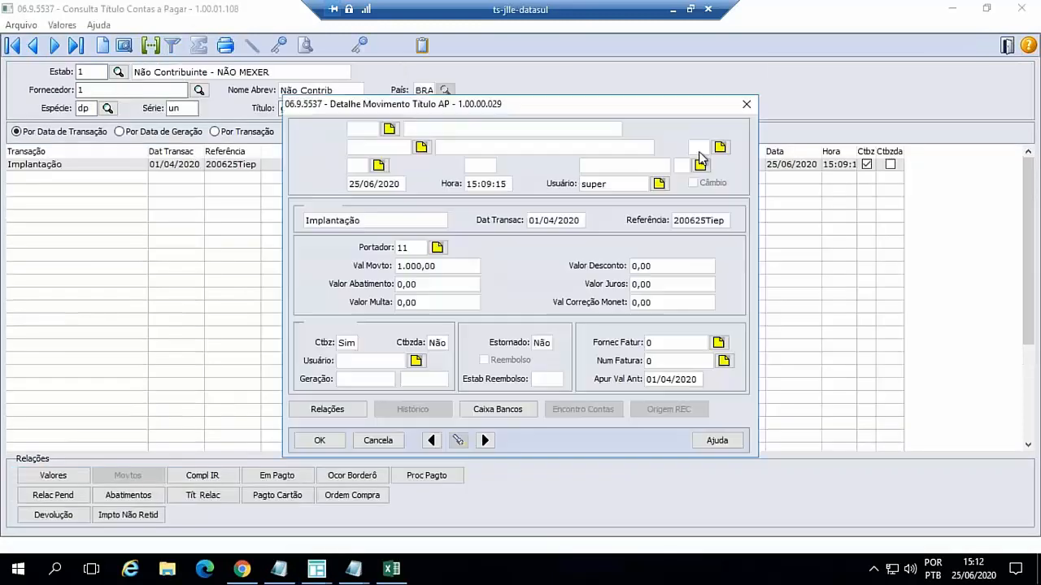
{"action": "left_click", "coordinate": [388, 441]}
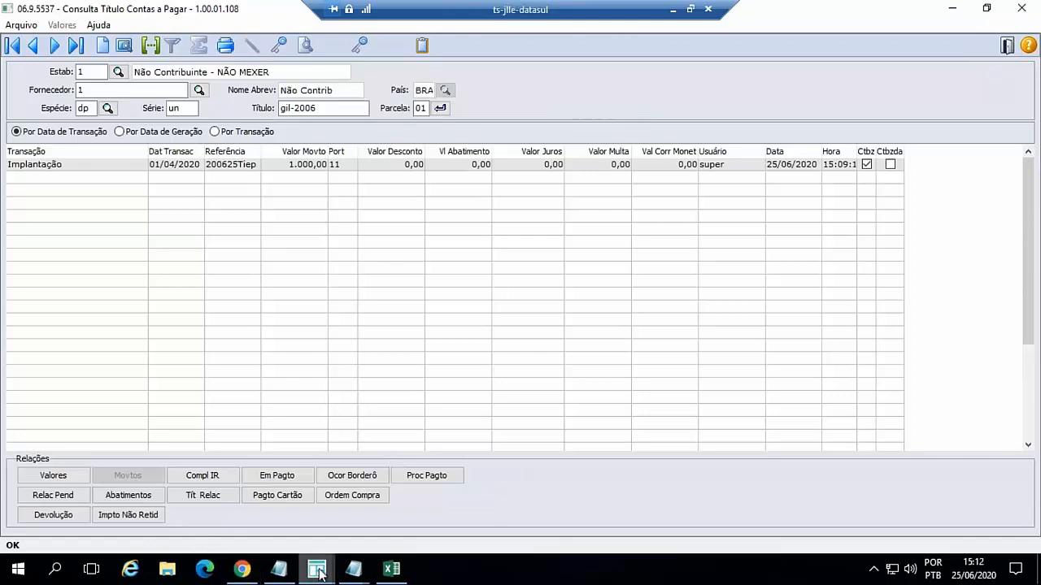
- Return to the TOTVS menu and run Conta Contábil x Grupo Fornecedor (Modo Clássico) from the Contas a Pagar cadastros
{"action": "left_click", "coordinate": [242, 572]}
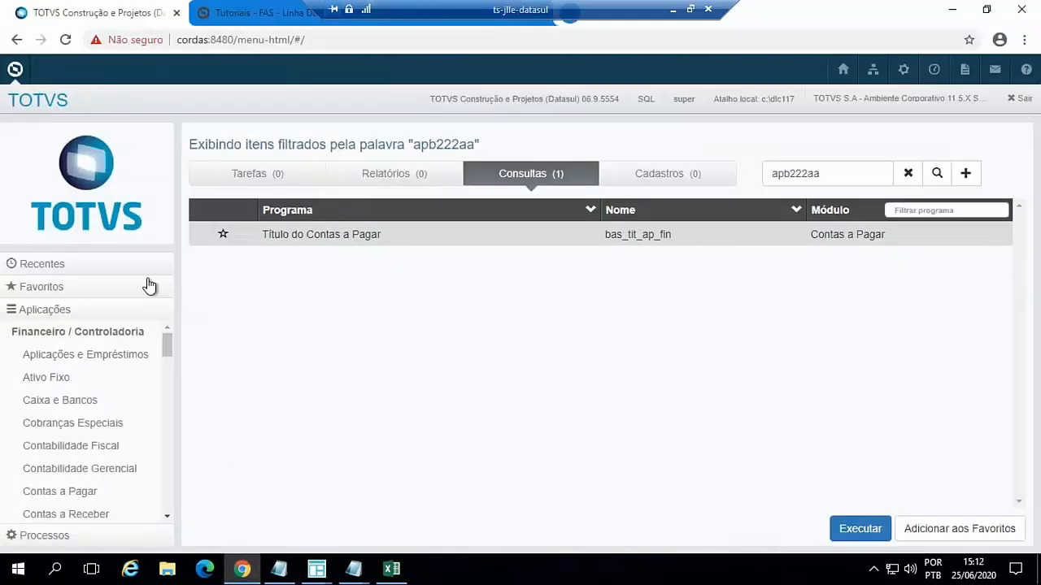
{"action": "left_click", "coordinate": [92, 493]}
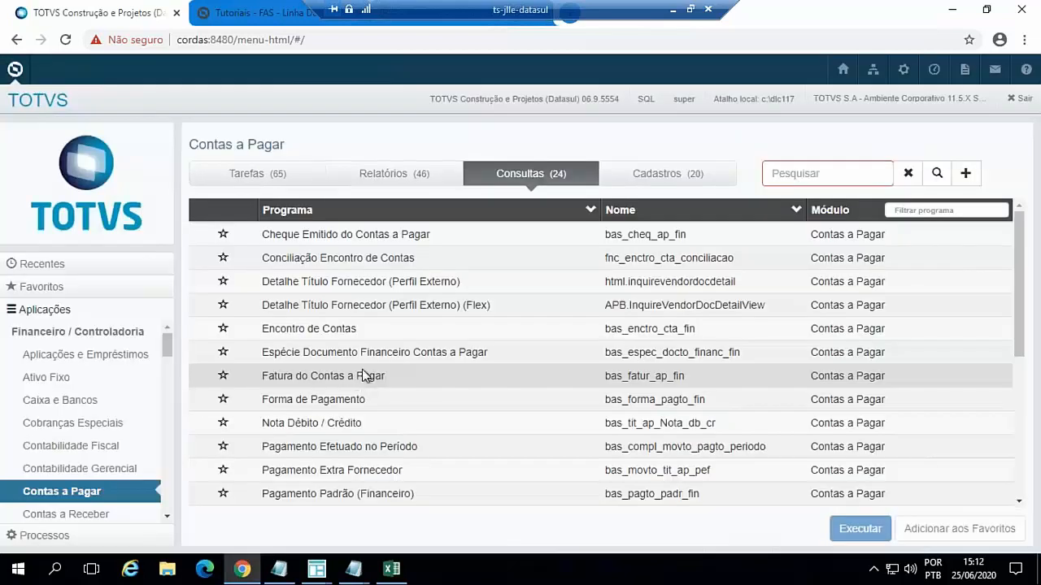
{"action": "left_click", "coordinate": [657, 178]}
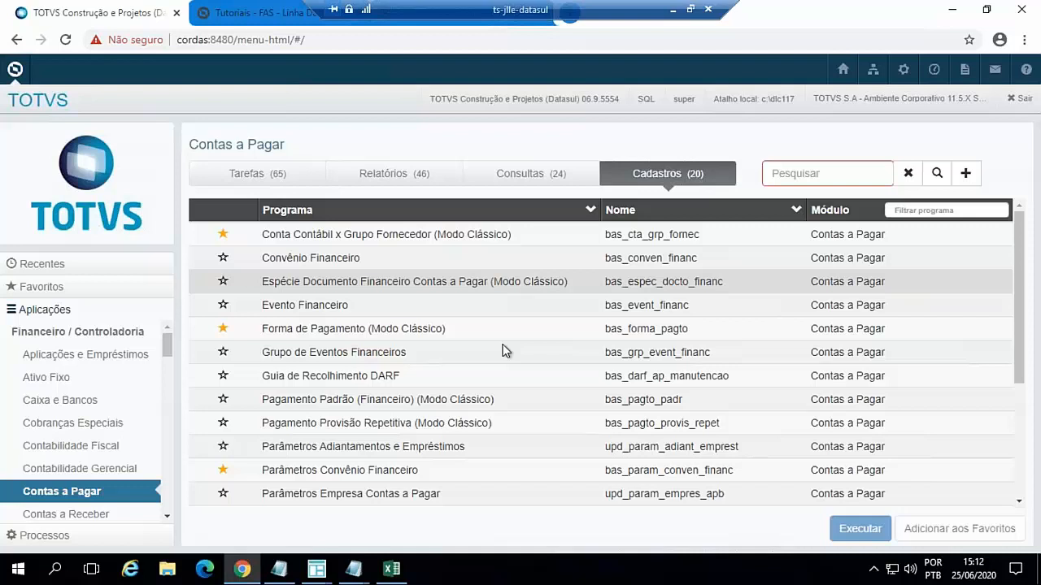
{"action": "double_click", "coordinate": [444, 239]}
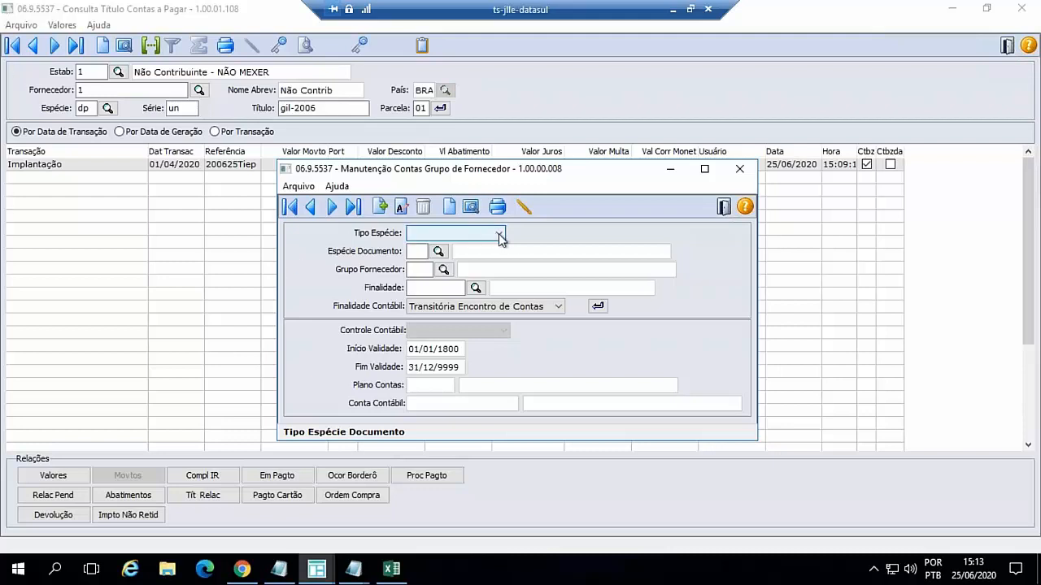
- Select Redutora de Fornecedor as the Finalidade Contábil, and change the selection to Redutora Despesa Aluguel
{"action": "left_click", "coordinate": [558, 306]}
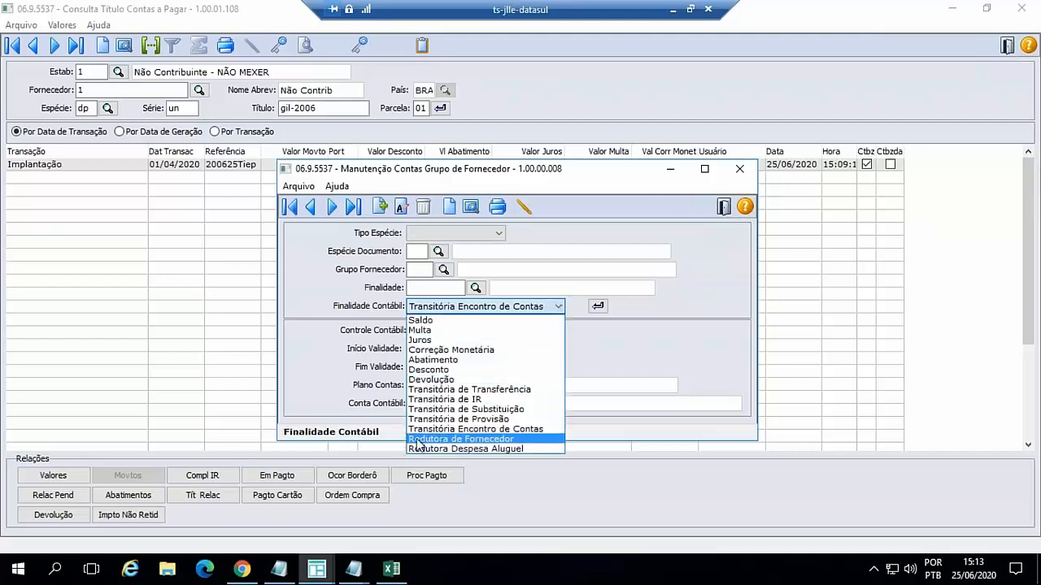
{"action": "left_click", "coordinate": [511, 439]}
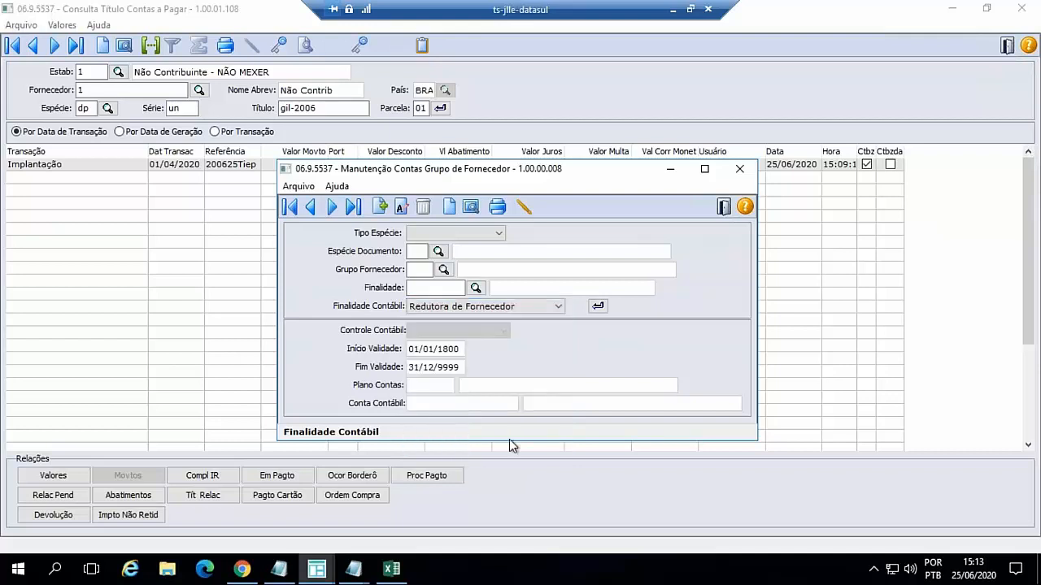
{"action": "left_click", "coordinate": [556, 306]}
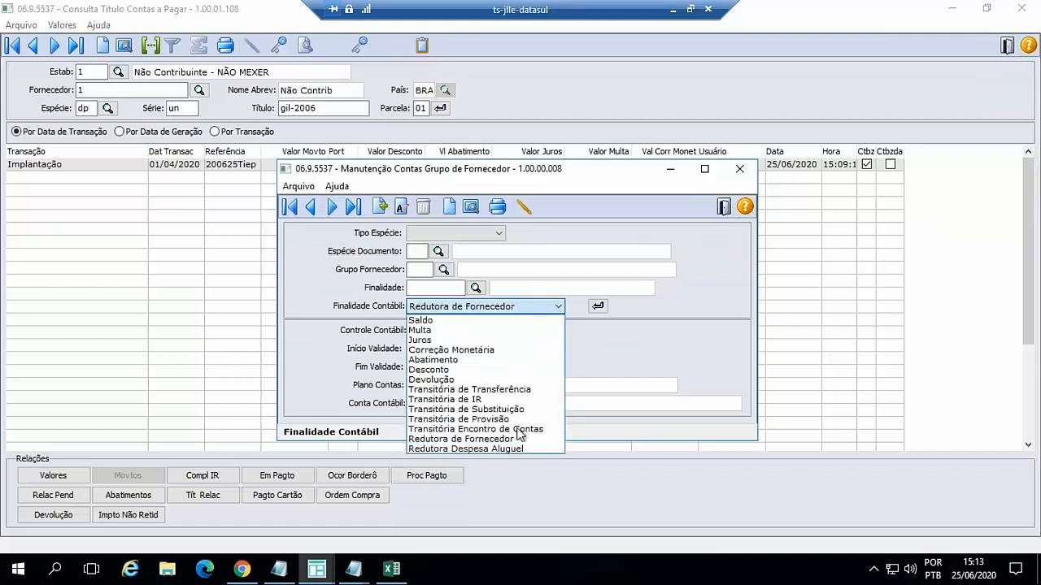
{"action": "left_click", "coordinate": [516, 449]}
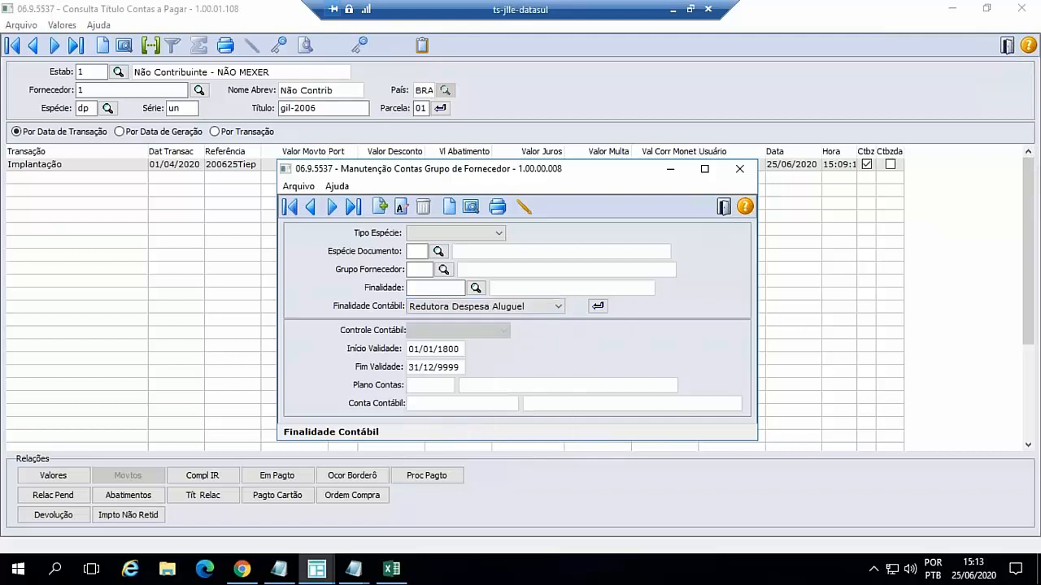
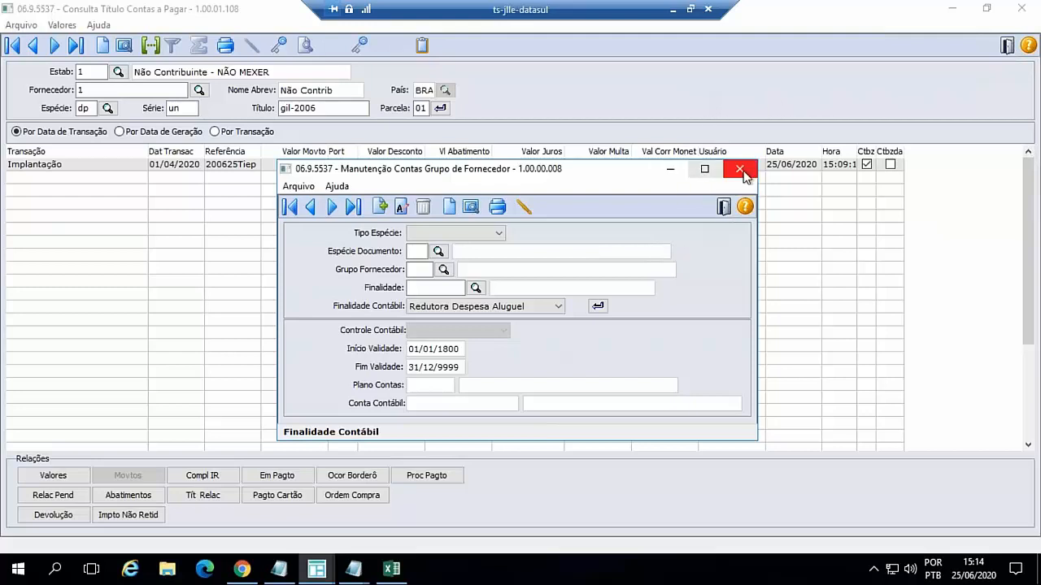
- Close the Manutenção Contas Grupo de Fornecedor window and consult the TDN tutorial on Arrendamento Mercantil - Entrada do Título pelo Recebimento
{"action": "left_click", "coordinate": [724, 208]}
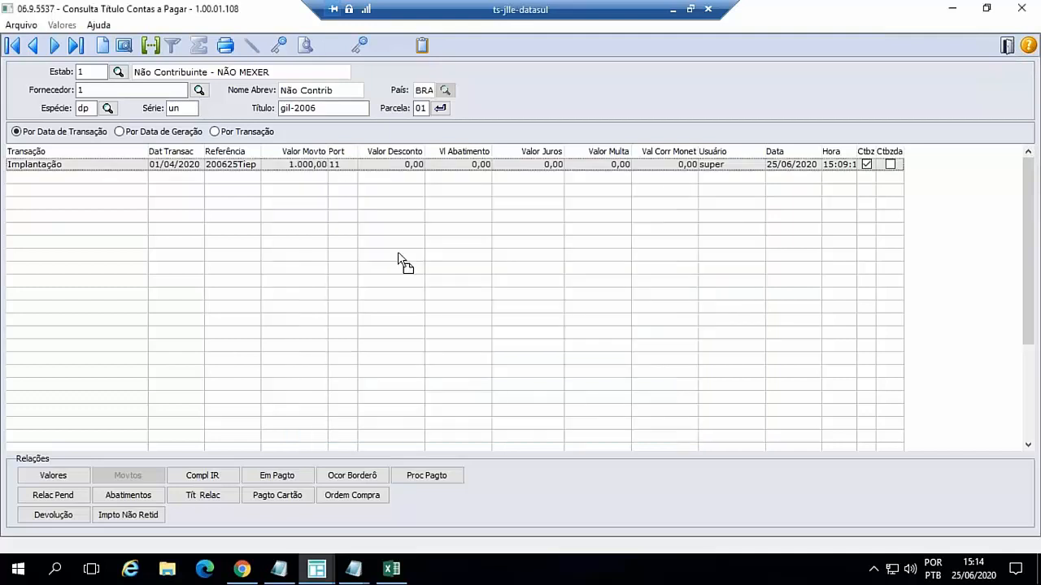
{"action": "left_click", "coordinate": [243, 569]}
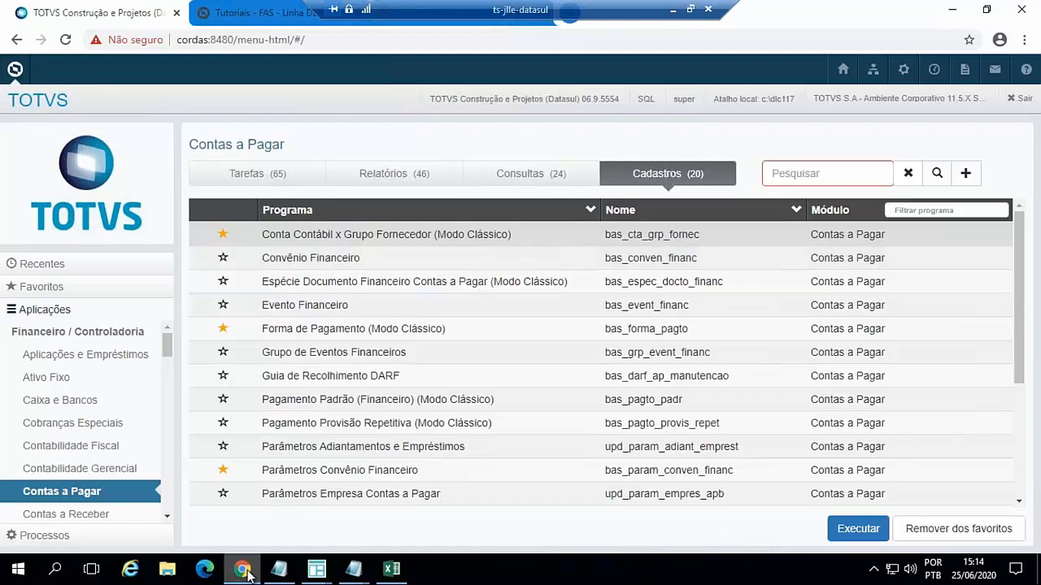
{"action": "mouse_move", "coordinate": [243, 569]}
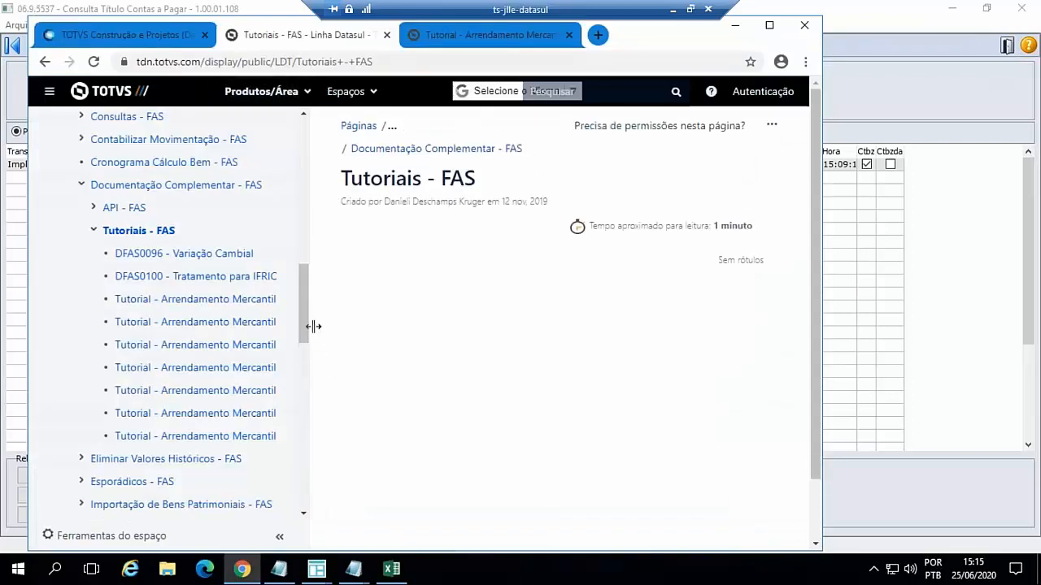
{"action": "left_click_drag", "start_coordinate": [313, 328], "coordinate": [611, 344]}
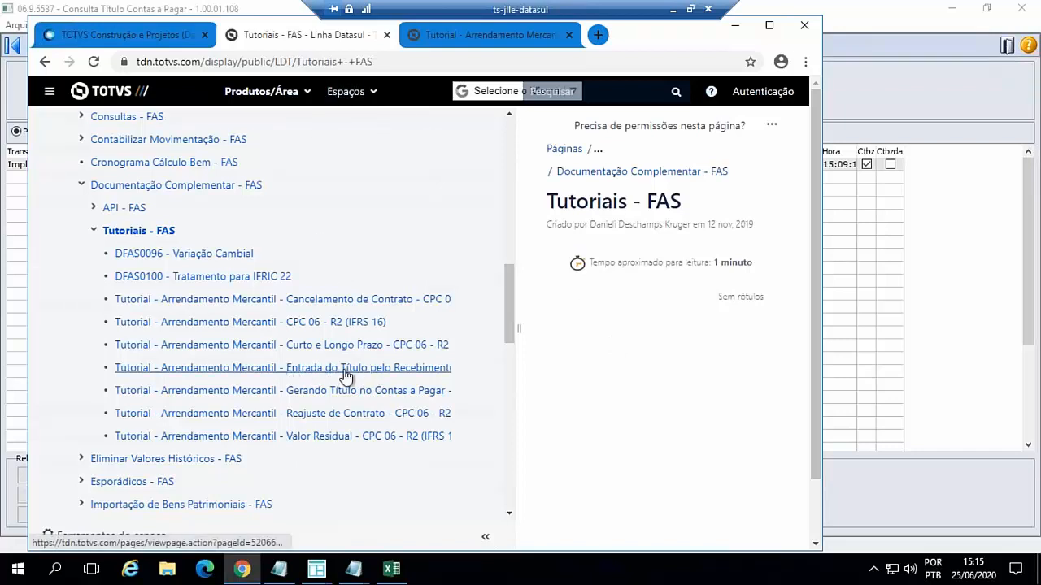
{"action": "left_click", "coordinate": [309, 369]}
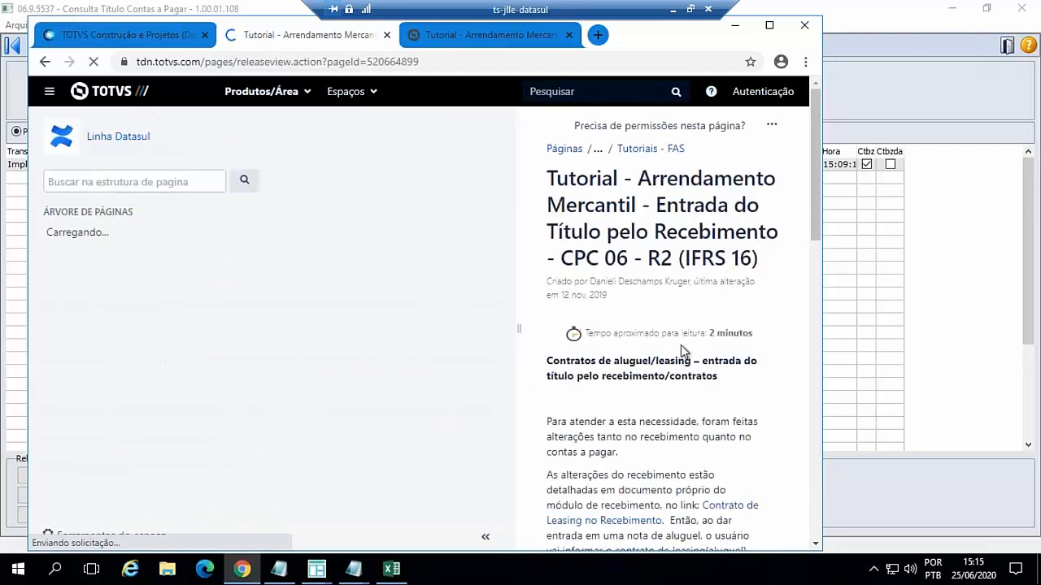
{"action": "scroll", "coordinate": [665, 429], "scroll_direction": "down", "scroll_amount": 3}
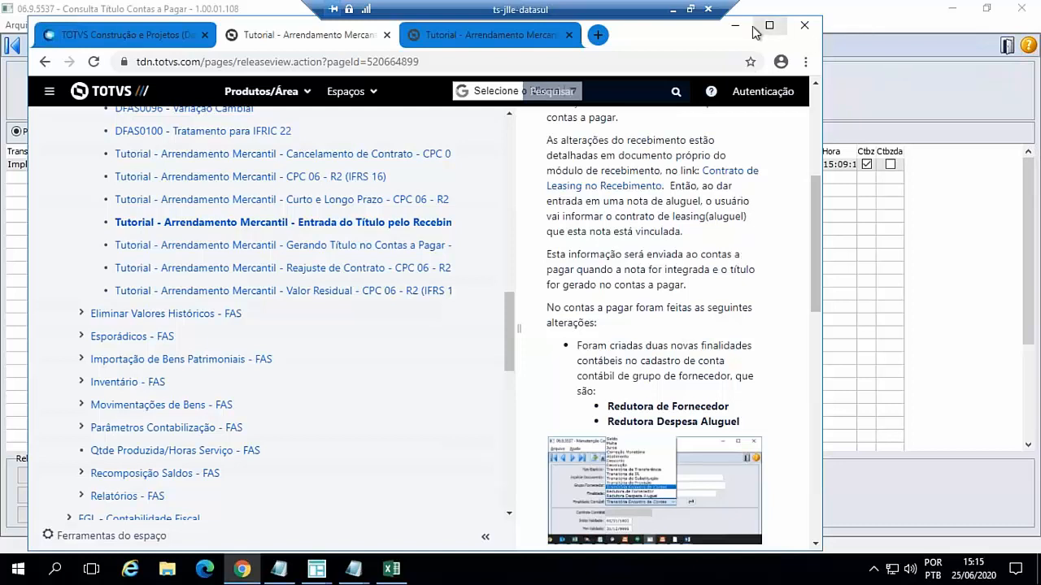
- Return to the TOTVS menu, select the Ativo Fixo application in the maximized browser, and search for program fas702
{"action": "left_click", "coordinate": [152, 43]}
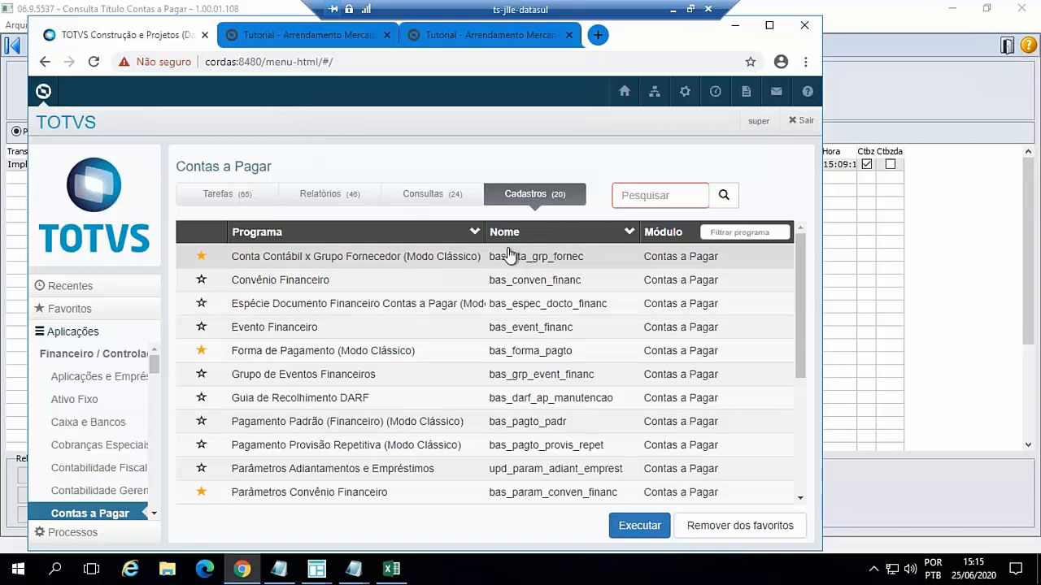
{"action": "left_click", "coordinate": [95, 403]}
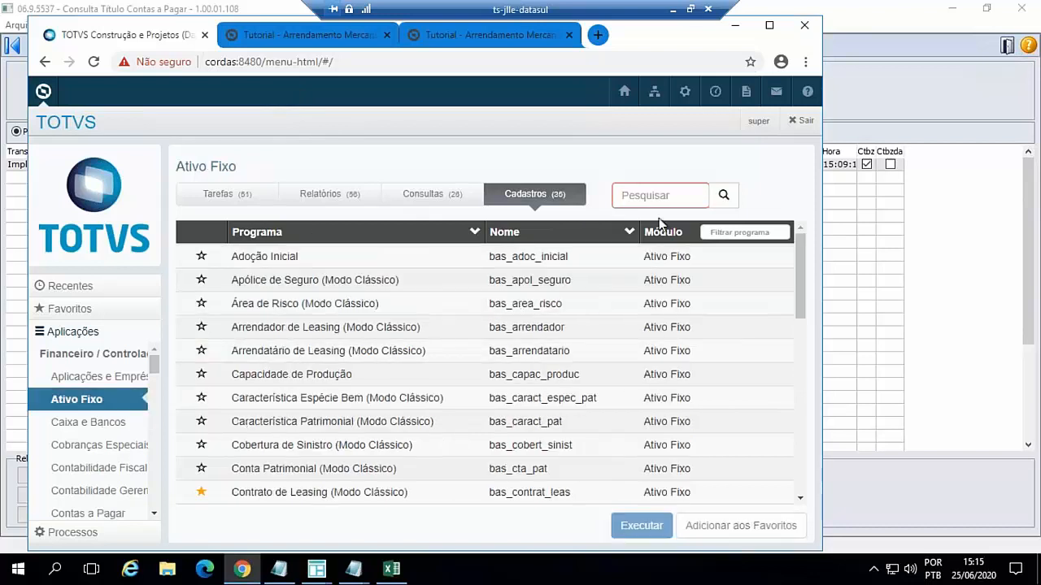
{"action": "left_click", "coordinate": [770, 27]}
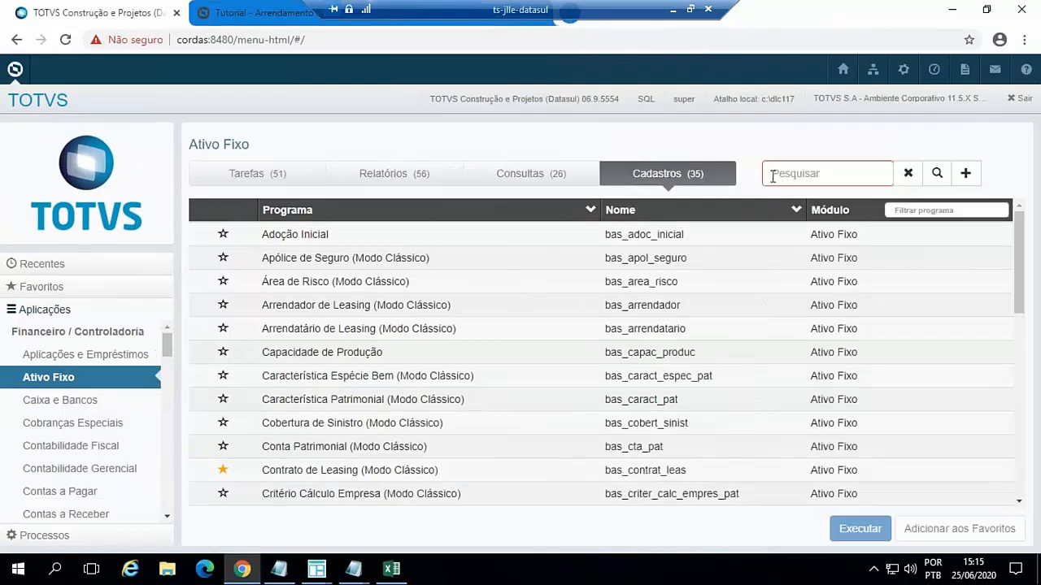
{"action": "left_click", "coordinate": [765, 169]}
{"action": "type", "text": "fas"}
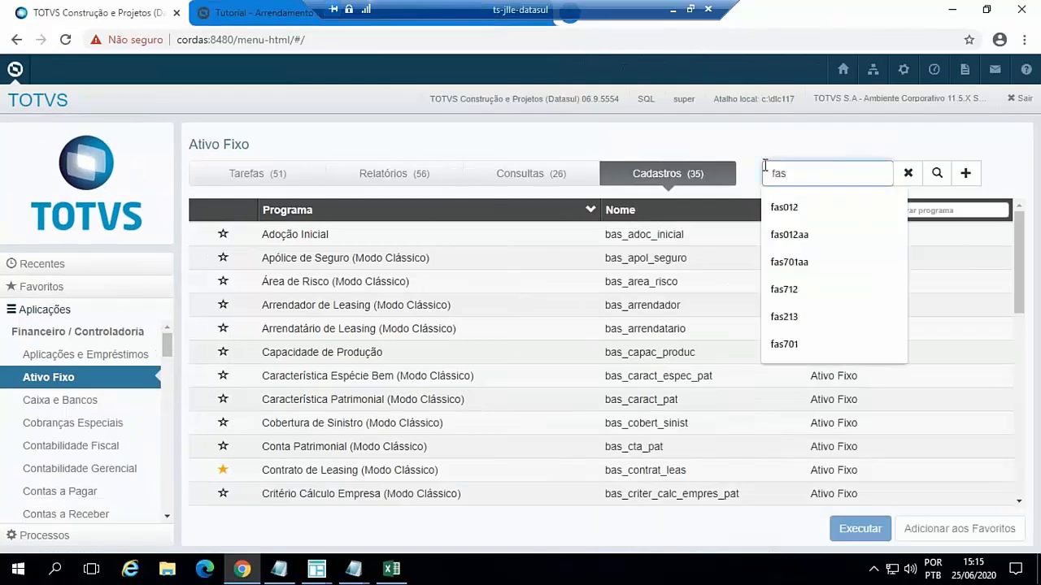
{"action": "type", "text": "702"}
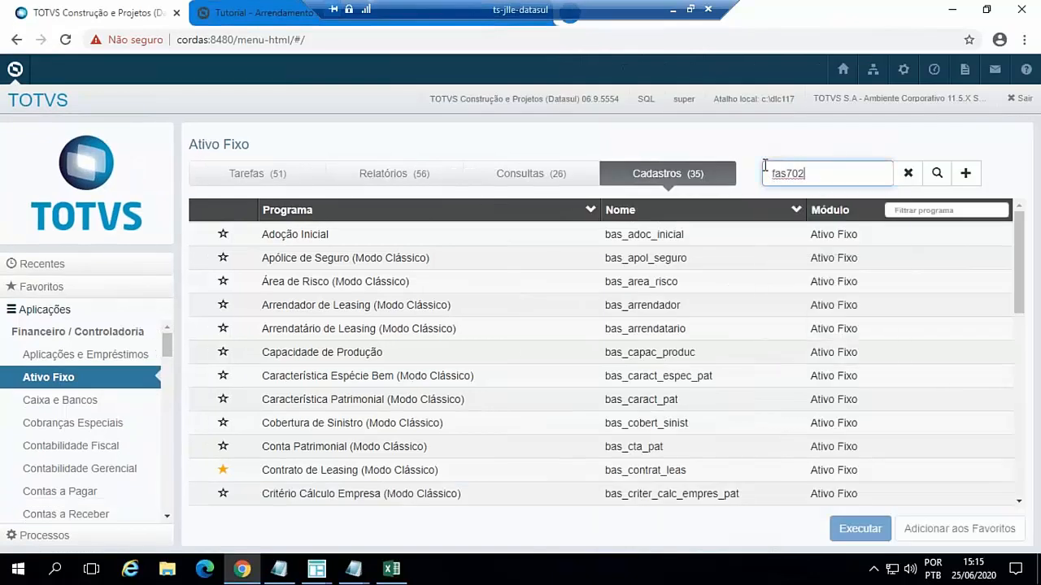
{"action": "key", "text": "Return"}
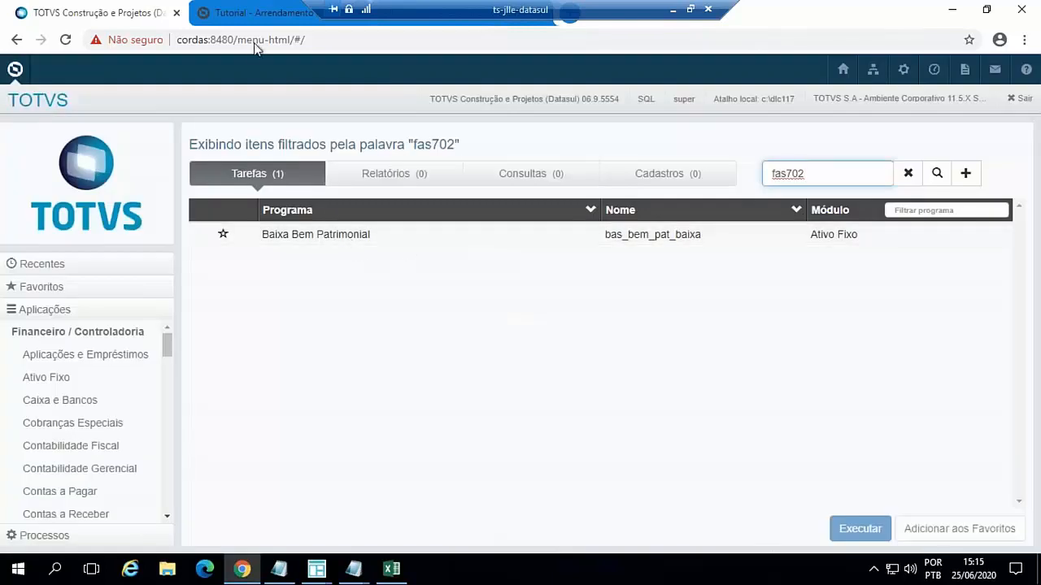
- Load the Arrendamento Mercantil - Cancelamento de Contrato tutorial, and run Baixa Bem Patrimonial from the TOTVS menu
{"action": "left_click", "coordinate": [255, 15]}
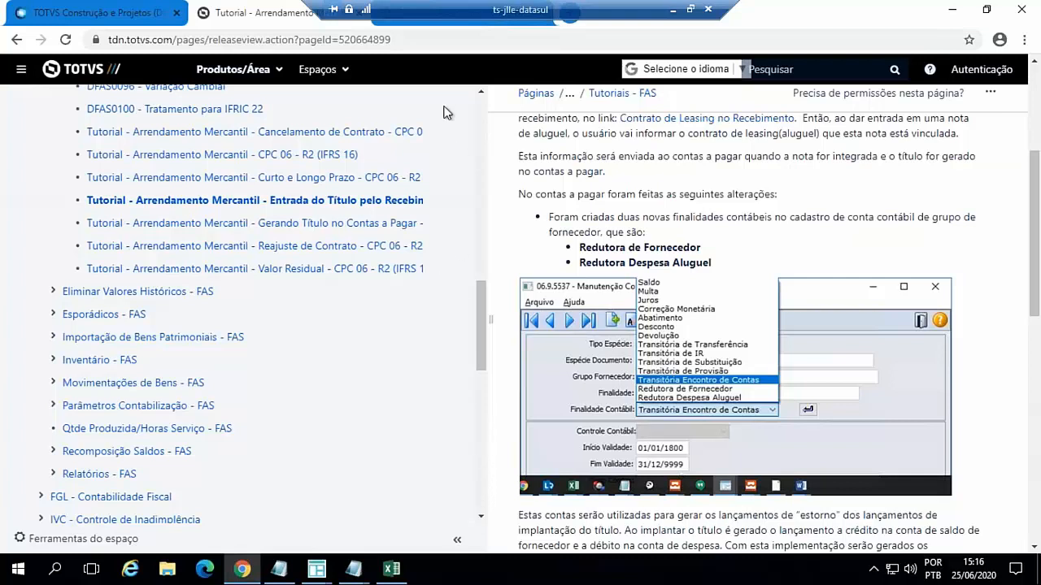
{"action": "left_click", "coordinate": [368, 133]}
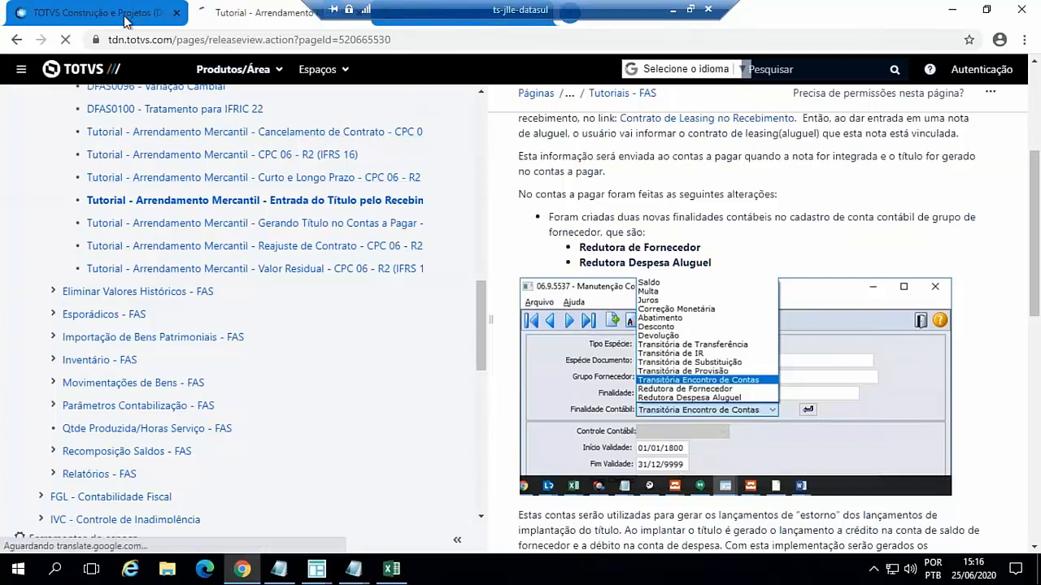
{"action": "left_click", "coordinate": [121, 16]}
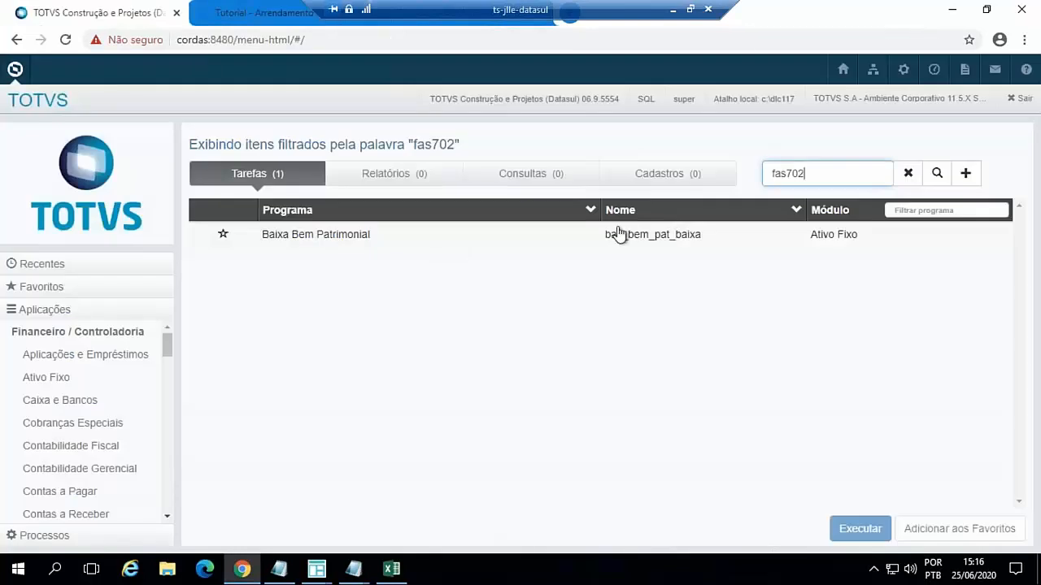
{"action": "double_click", "coordinate": [347, 234]}
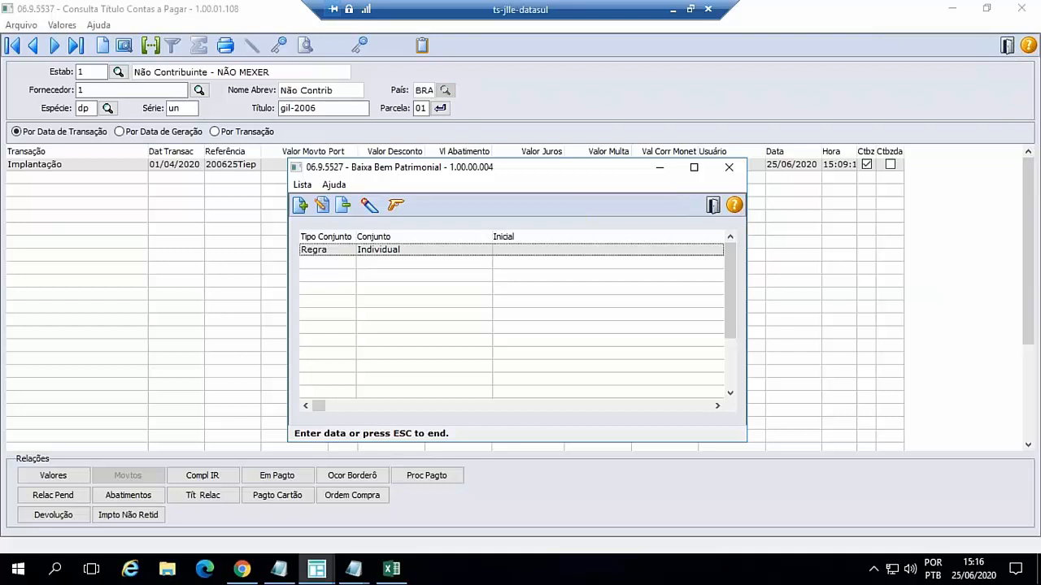
- Edit the Individual rule of the baixa to target Bem Patrimonial 200625, sequence 10
{"action": "left_click", "coordinate": [322, 204]}
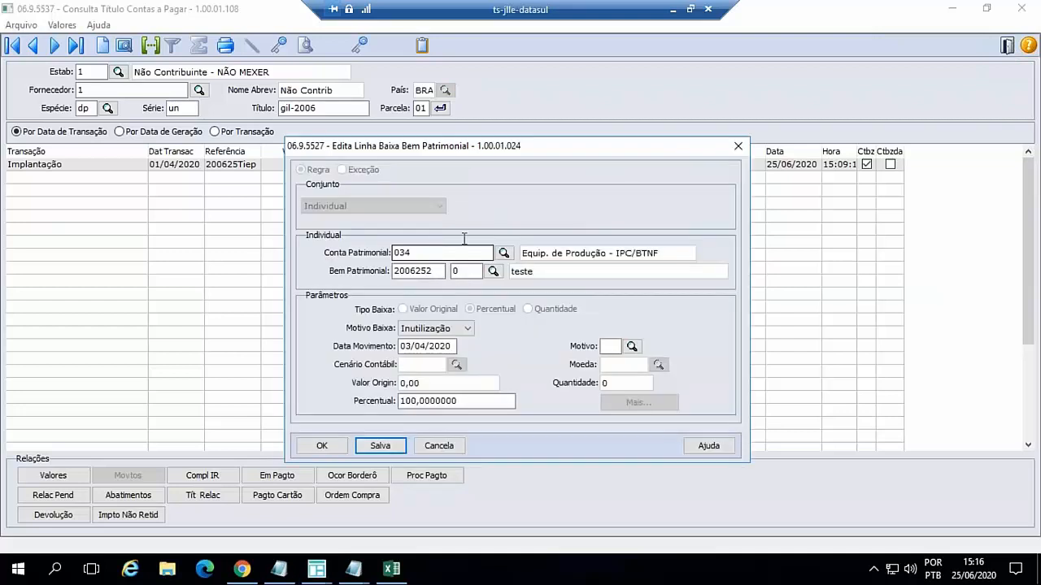
{"action": "left_click", "coordinate": [437, 271]}
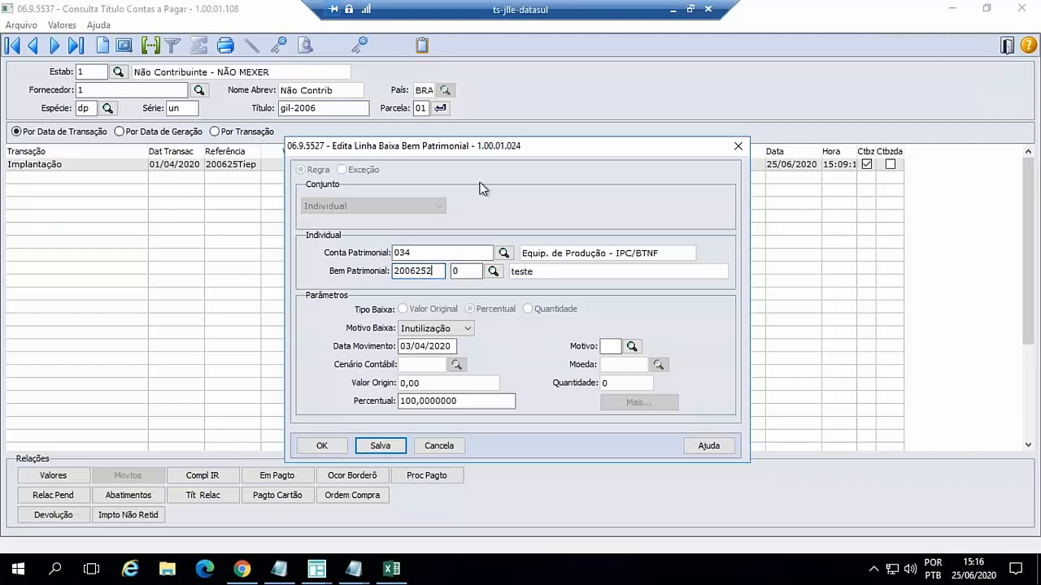
{"action": "key", "text": "Tab"}
{"action": "type", "text": "10"}
{"action": "key", "text": "Tab"}
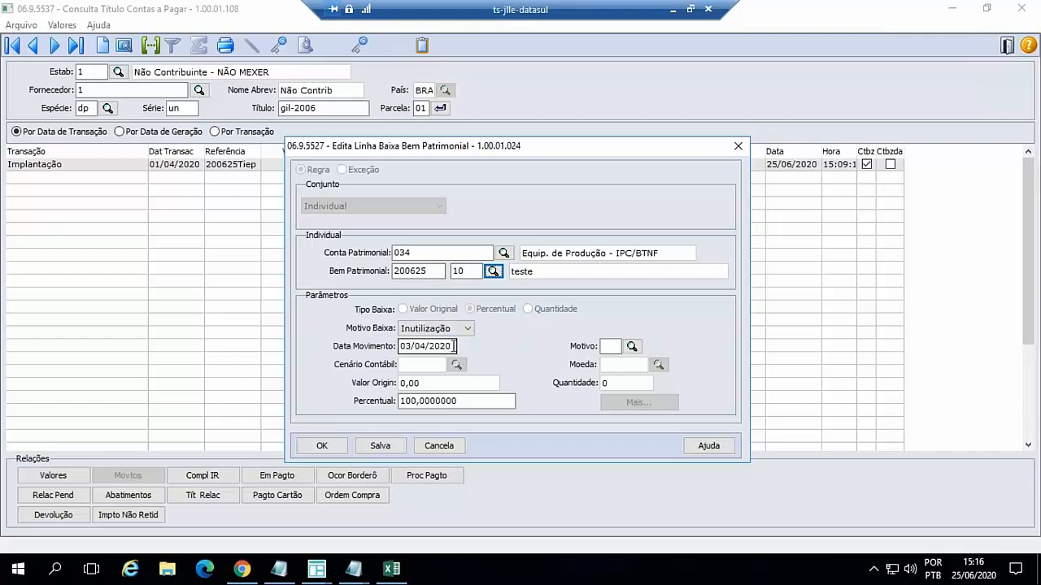
- Try to confirm the baixa rule with Data Movimento 03/04/2020, read the error's help text and dismiss it
{"action": "left_click_drag", "start_coordinate": [466, 155], "coordinate": [461, 139]}
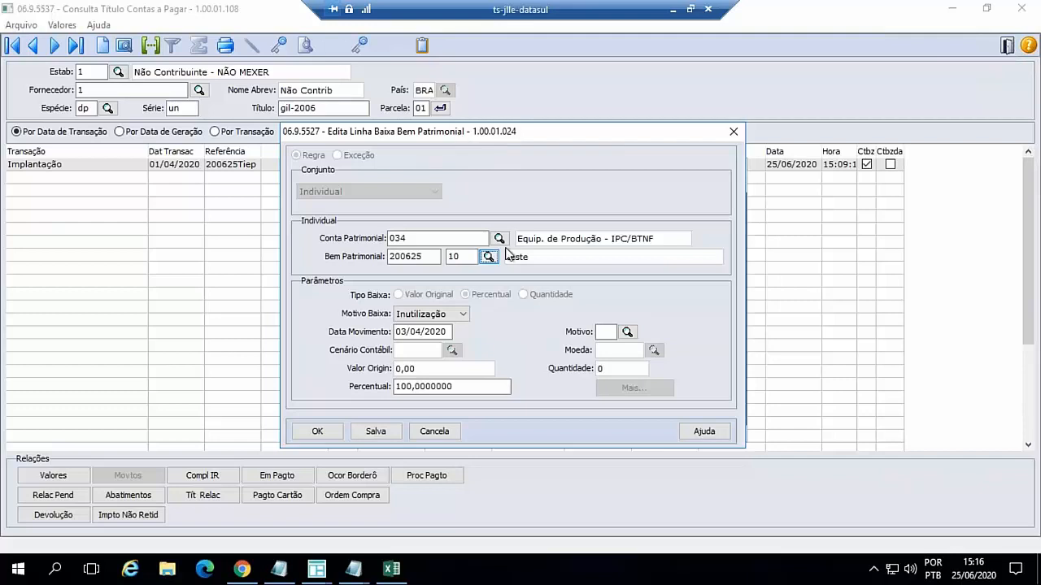
{"action": "left_click", "coordinate": [328, 423]}
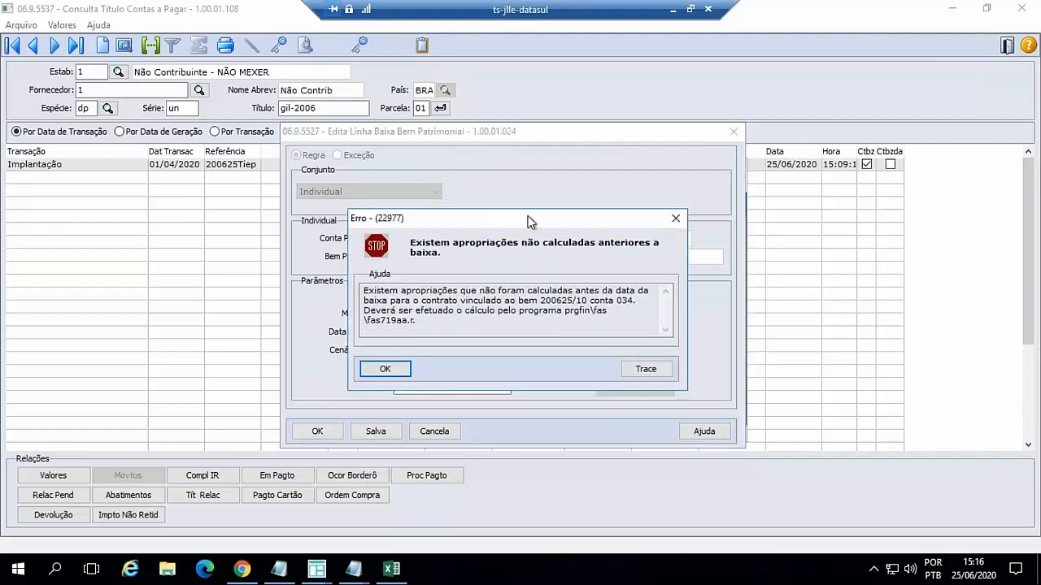
{"action": "left_click_drag", "start_coordinate": [529, 220], "coordinate": [525, 209]}
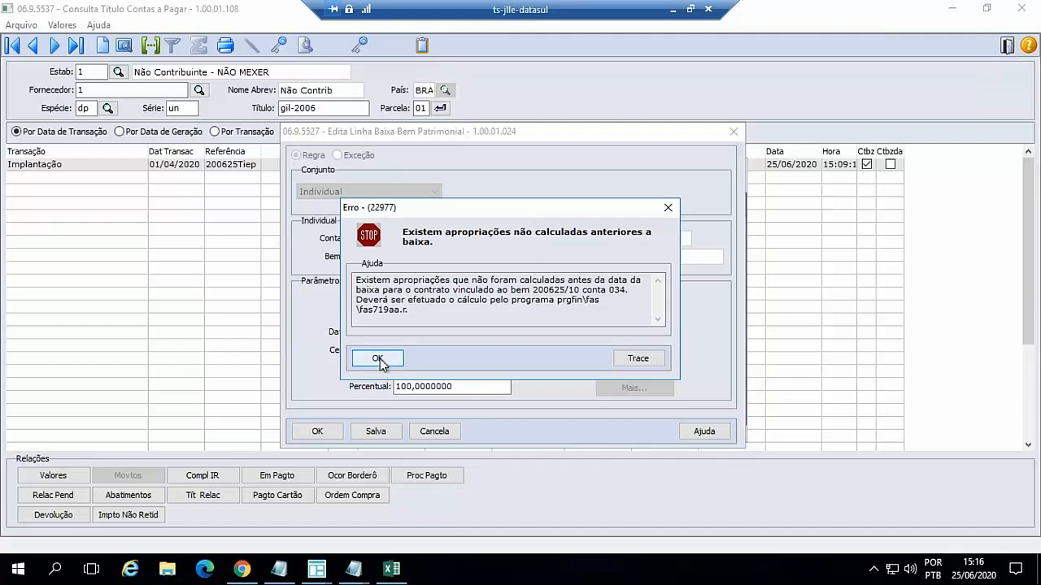
{"action": "left_click_drag", "start_coordinate": [482, 213], "coordinate": [575, 223]}
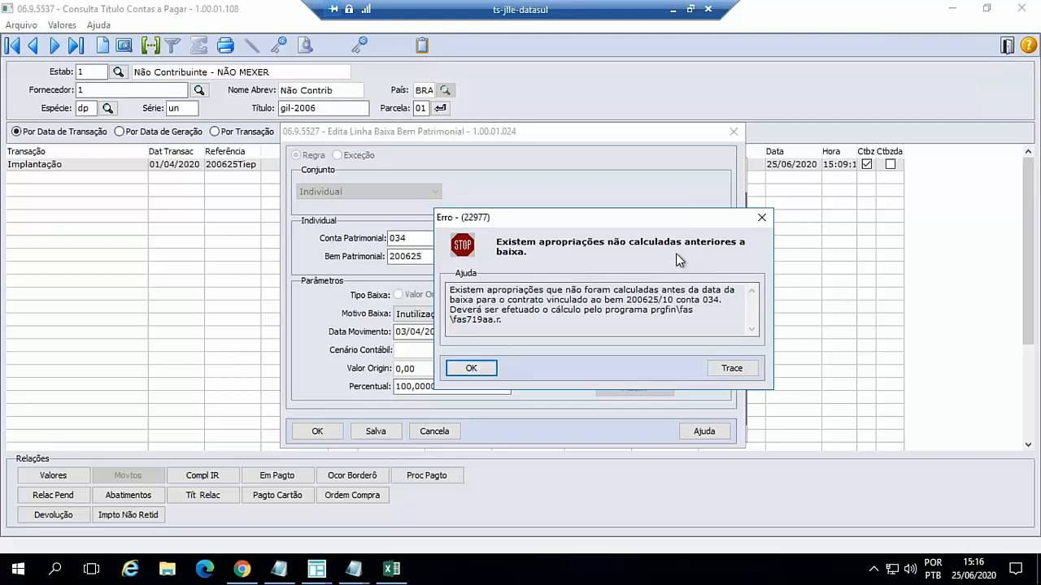
{"action": "left_click", "coordinate": [483, 367]}
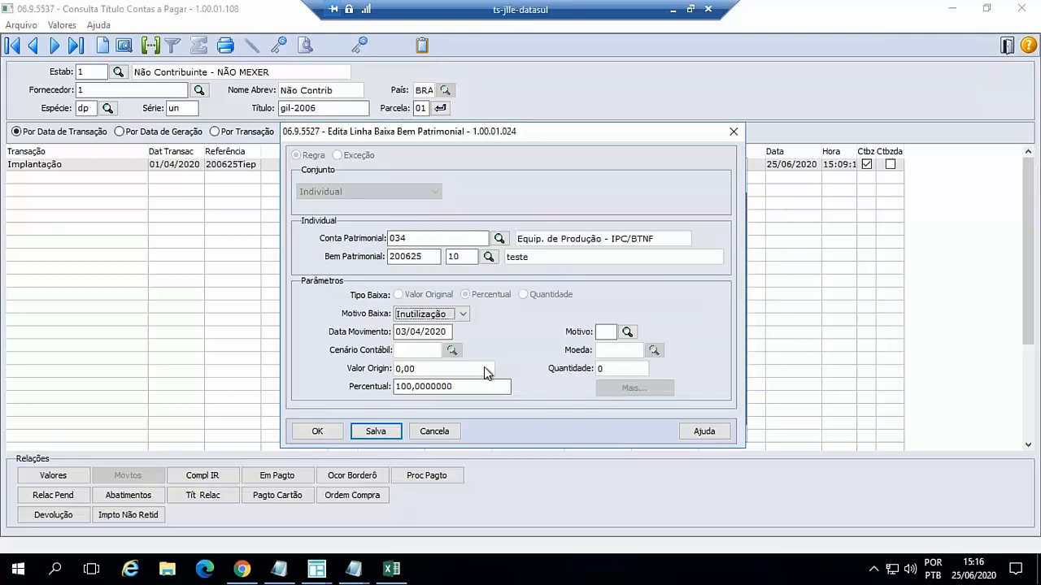
- Set the baixa's Data Movimento to 15/03/2020 and confirm the rule
{"action": "left_click_drag", "start_coordinate": [447, 332], "coordinate": [368, 326]}
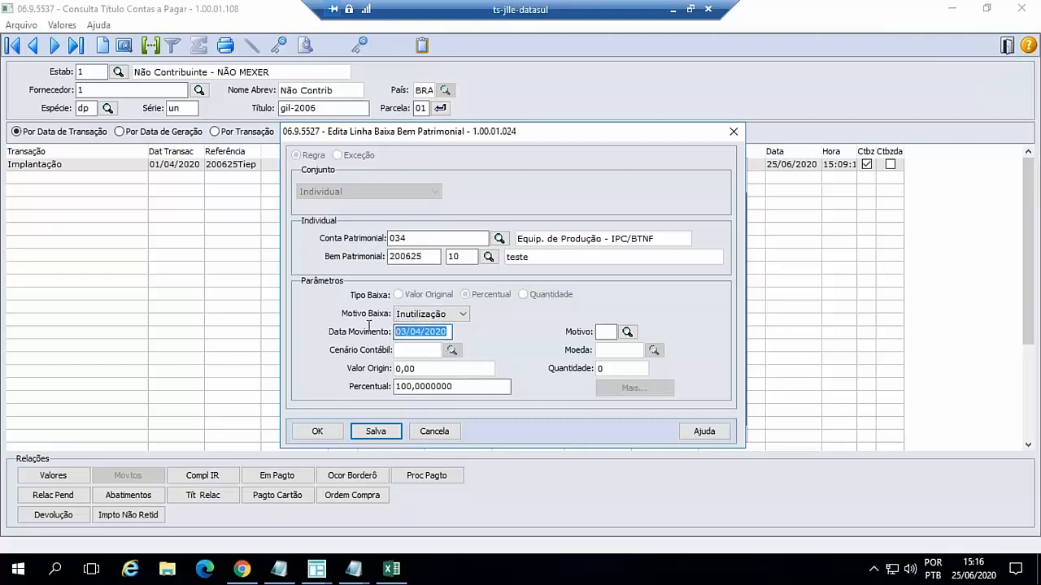
{"action": "type", "text": "1503"}
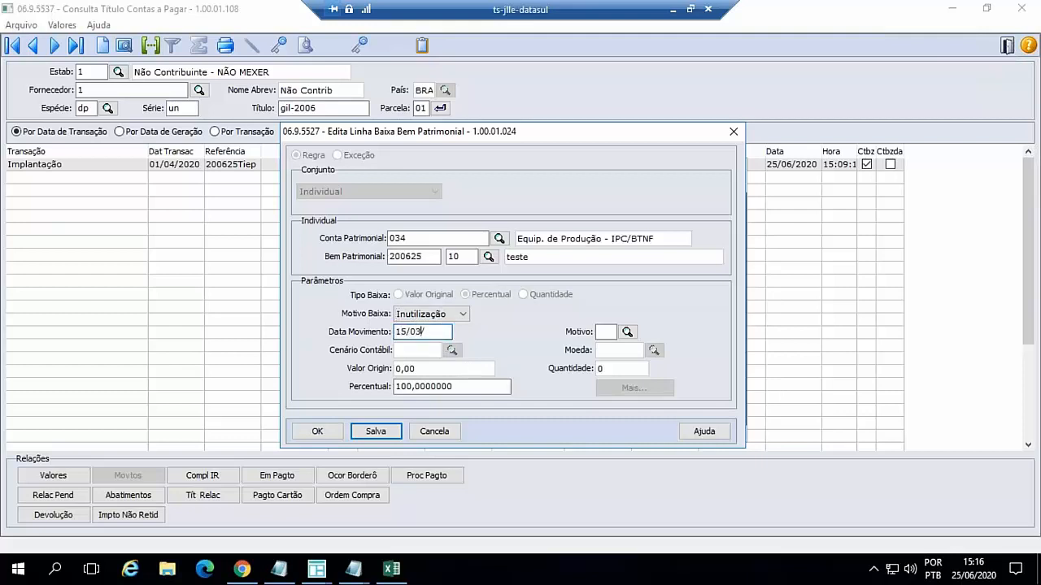
{"action": "type", "text": "2020"}
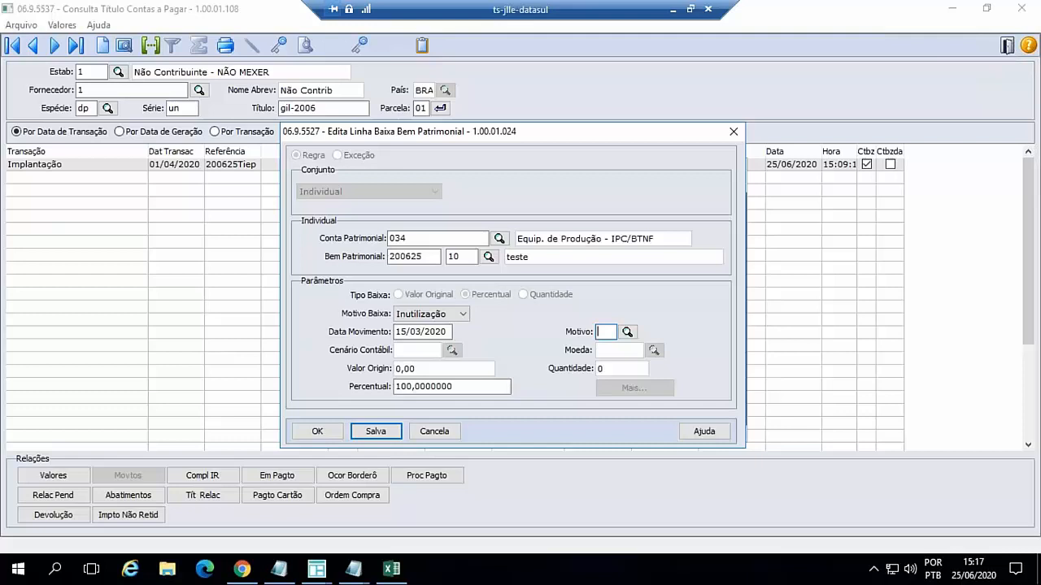
{"action": "left_click", "coordinate": [318, 431]}
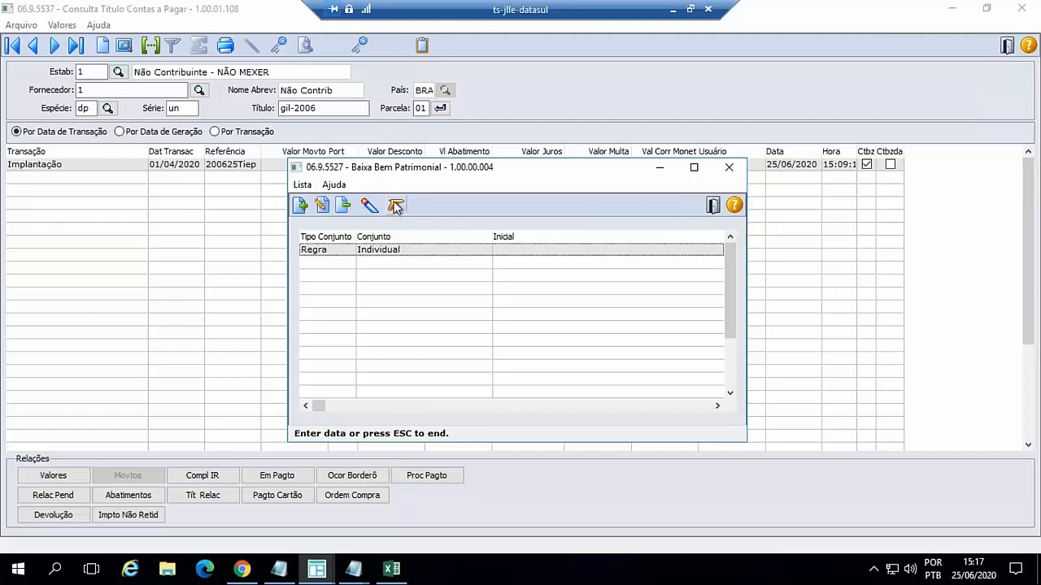
- Execute the asset baixa On-Line with messages written to c:/temp/fas702pa.log, review the full log report and close it
{"action": "left_click", "coordinate": [396, 206]}
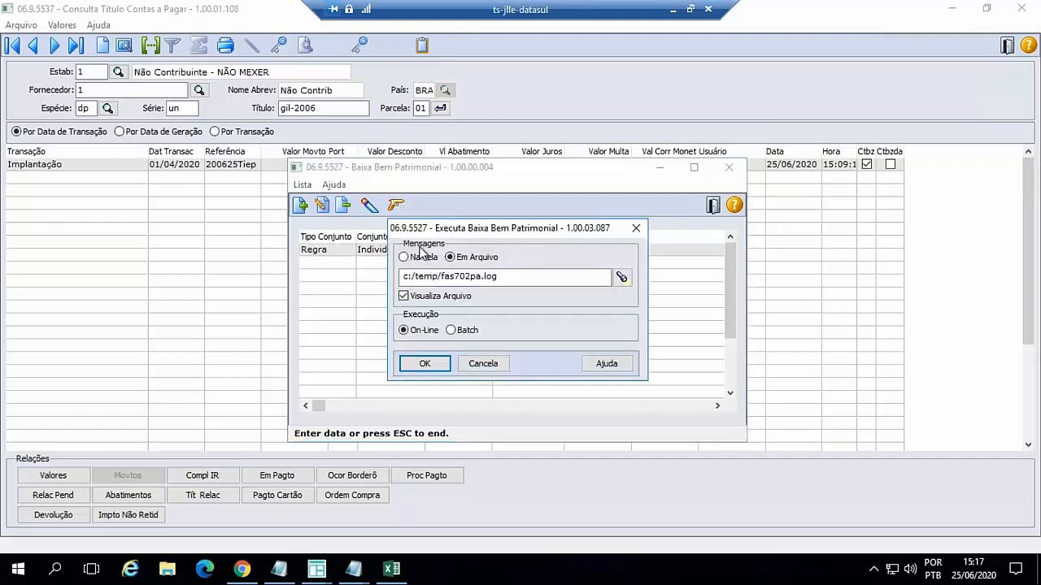
{"action": "left_click", "coordinate": [427, 362]}
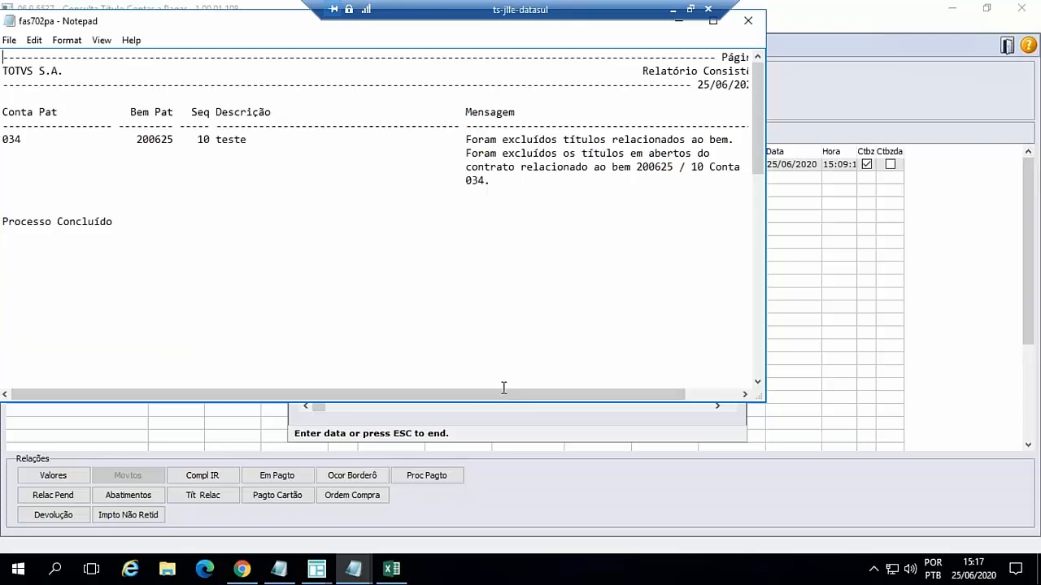
{"action": "left_click_drag", "start_coordinate": [549, 395], "coordinate": [603, 394]}
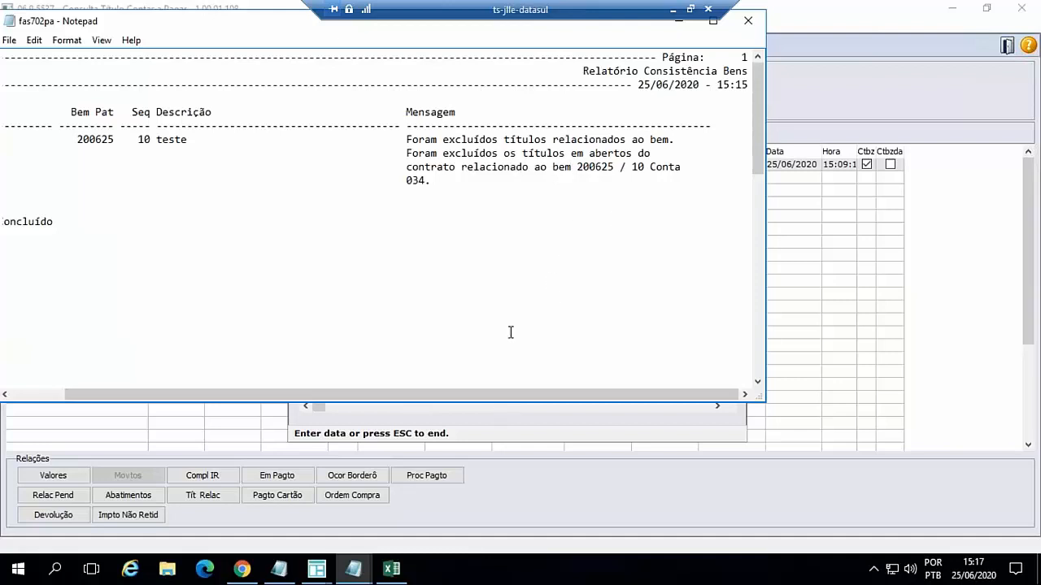
{"action": "left_click_drag", "start_coordinate": [489, 403], "coordinate": [379, 402]}
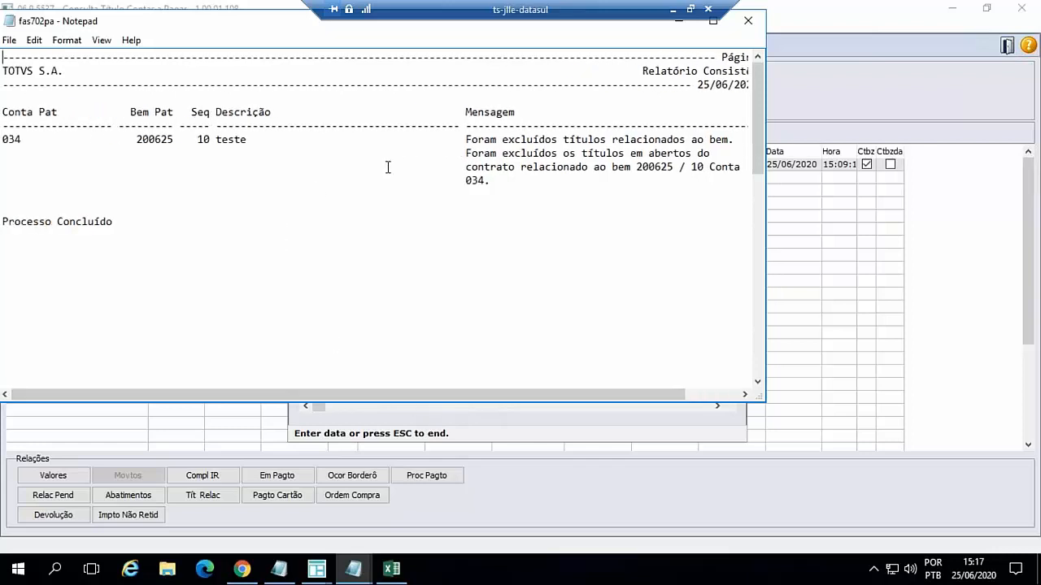
{"action": "left_click", "coordinate": [748, 25]}
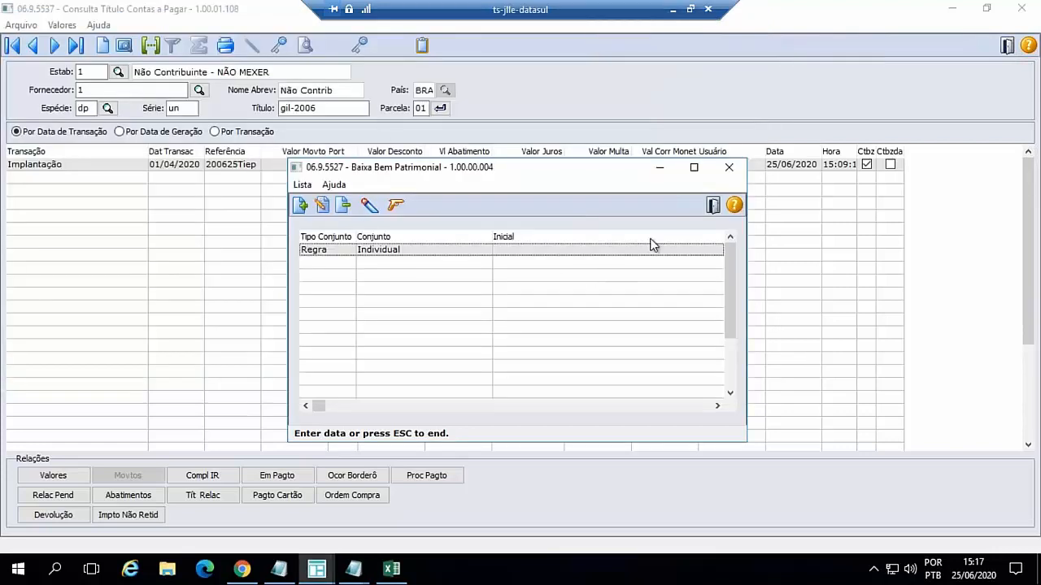
- Minimize the Baixa Bem Patrimonial window, review the details of leasing contract 200625-10 in Consulta Contrato Leasing, and close them
{"action": "left_click", "coordinate": [657, 166]}
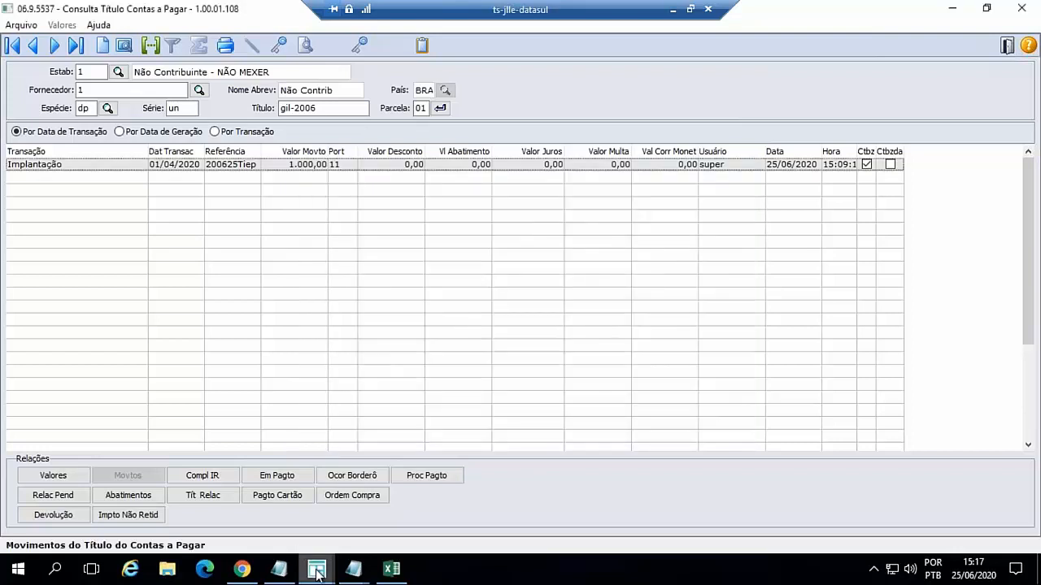
{"action": "mouse_move", "coordinate": [316, 572]}
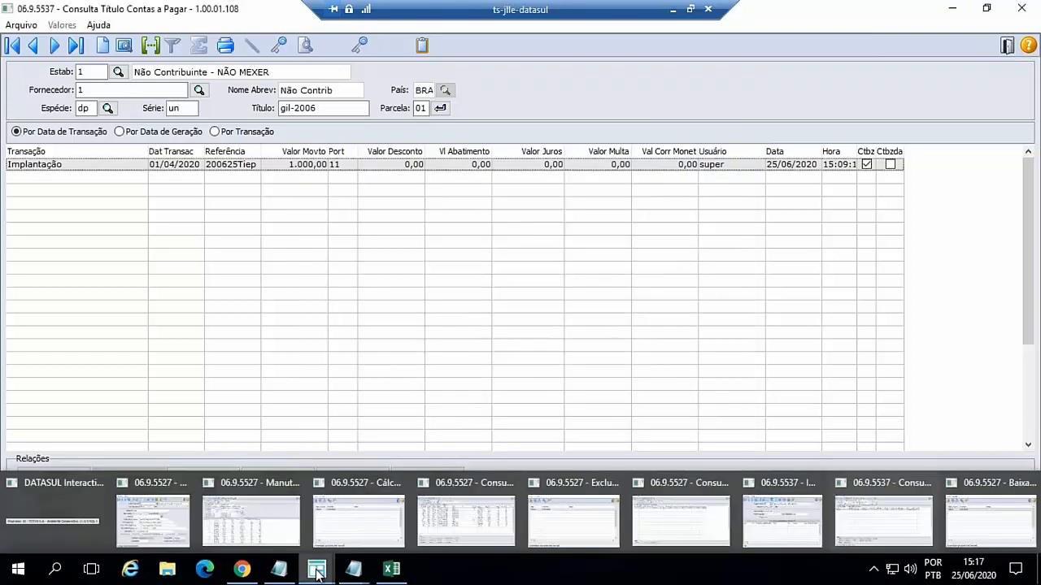
{"action": "left_click", "coordinate": [475, 530]}
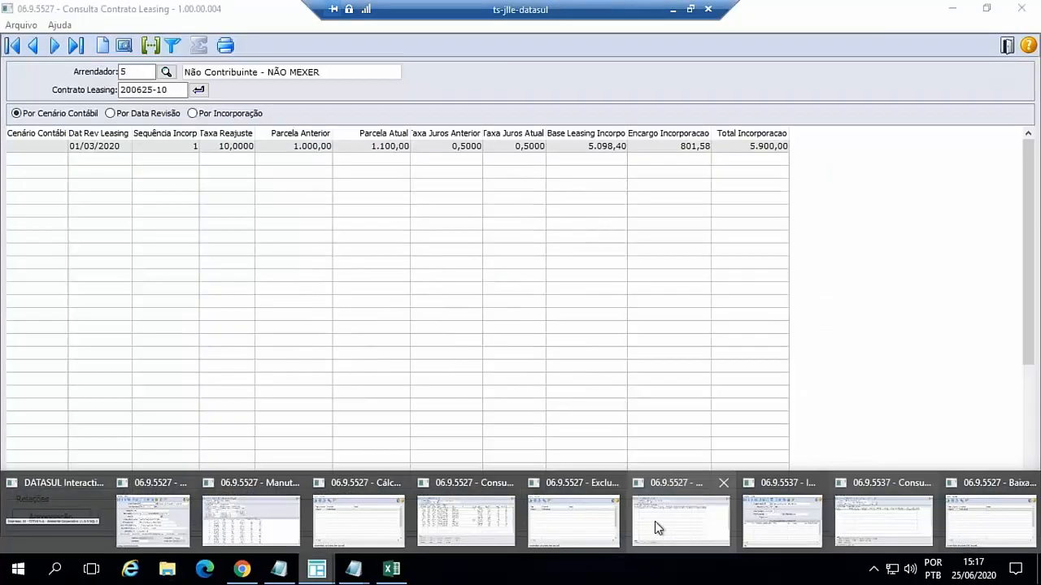
{"action": "left_click", "coordinate": [654, 521]}
{"action": "left_click", "coordinate": [198, 89]}
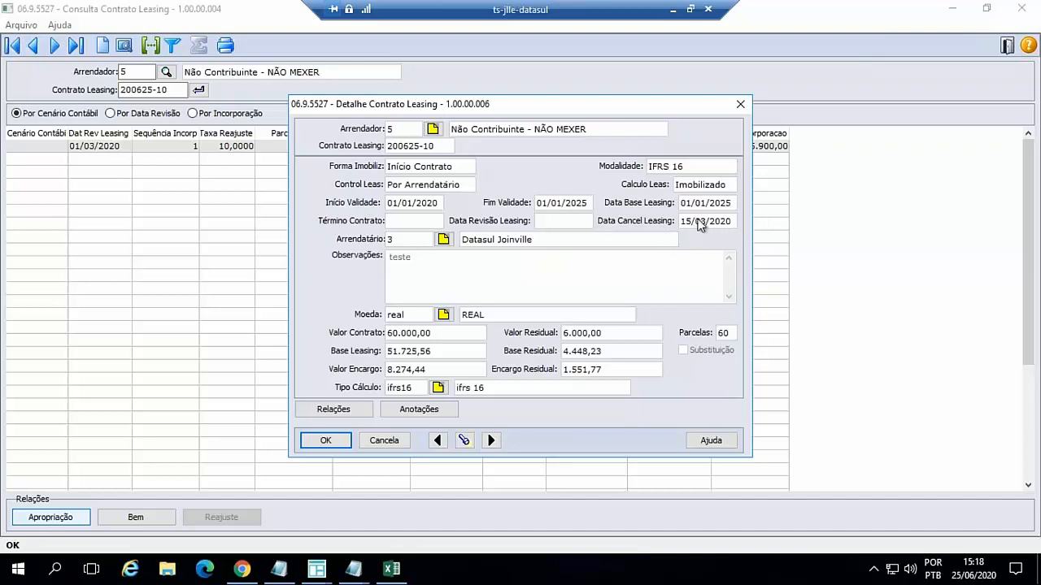
{"action": "left_click", "coordinate": [384, 441]}
- Reload asset 200625, sequence 10, in Consulta Bem and find its Baixa calculation records
{"action": "mouse_move", "coordinate": [334, 560]}
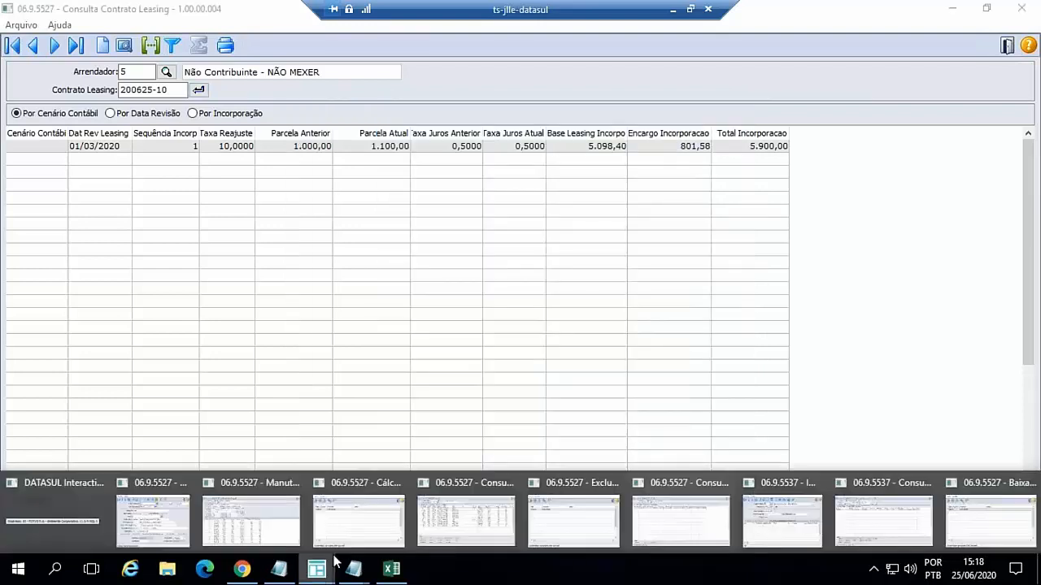
{"action": "left_click", "coordinate": [473, 498]}
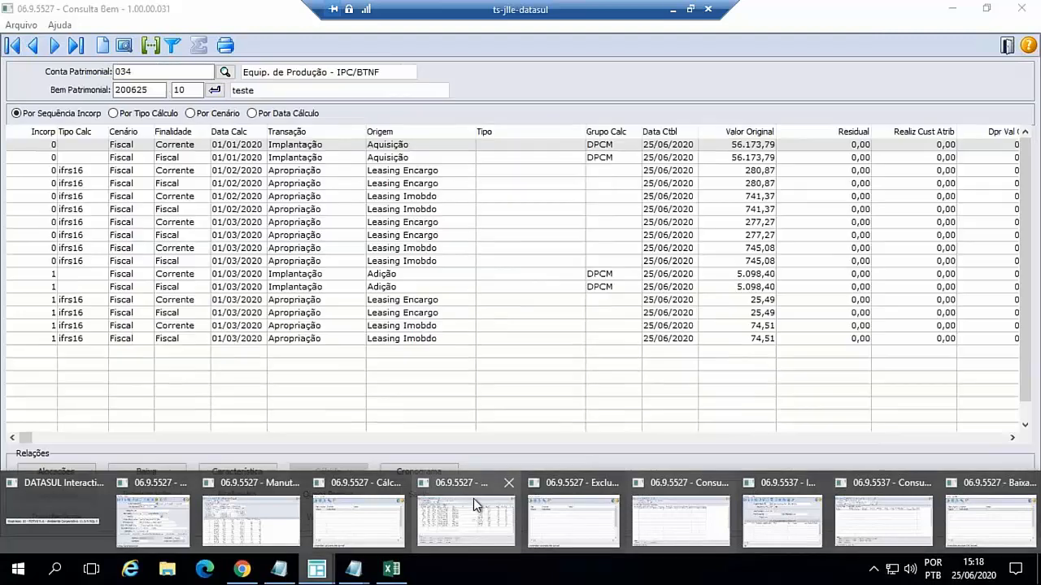
{"action": "left_click", "coordinate": [216, 91]}
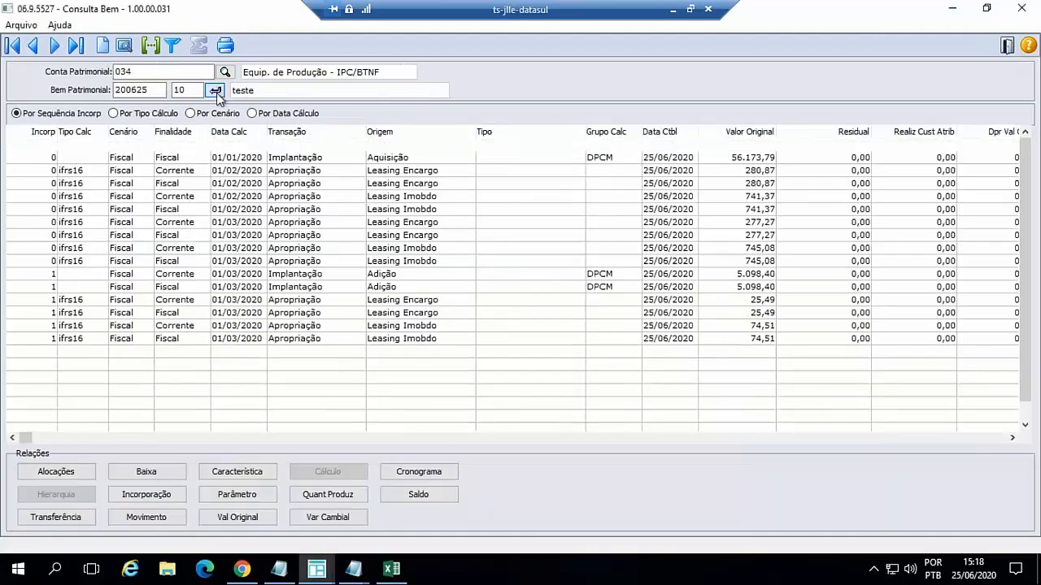
{"action": "scroll", "coordinate": [643, 284], "scroll_direction": "down", "scroll_amount": 3}
{"action": "scroll", "coordinate": [642, 284], "scroll_direction": "down", "scroll_amount": 1}
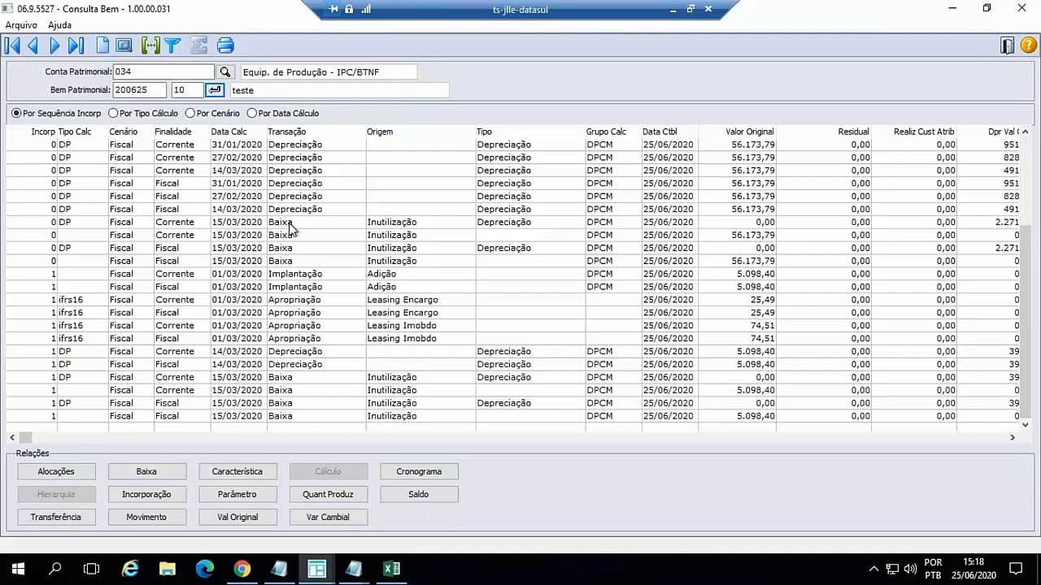
- Open the Corrente Baixa record without Tipo Cálculo, dated 15/03/2020 for incorporation 0, and show its accounting appropriations in a maximized window
{"action": "left_click", "coordinate": [281, 235]}
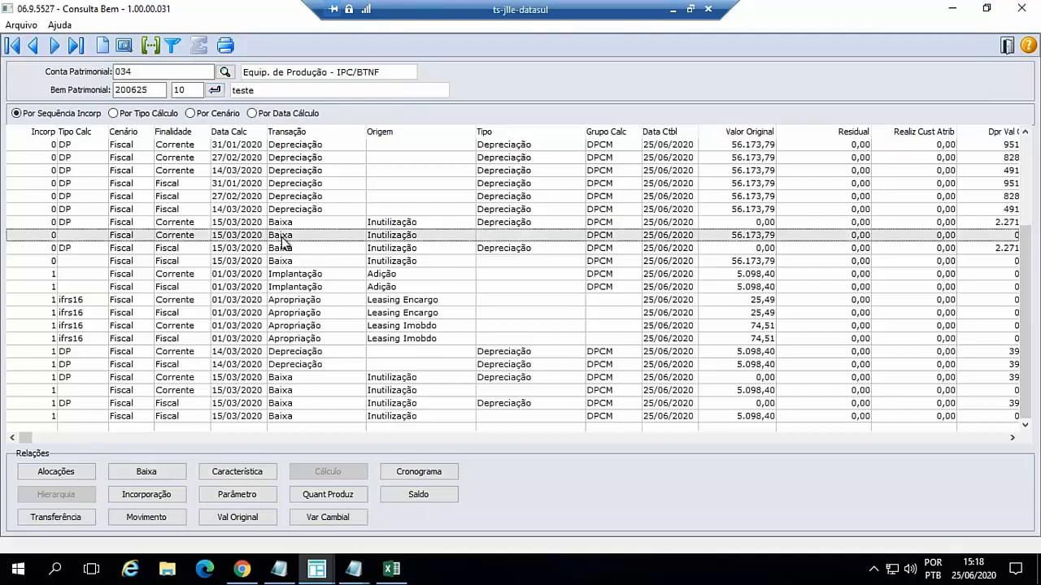
{"action": "double_click", "coordinate": [282, 241]}
{"action": "left_click", "coordinate": [342, 403]}
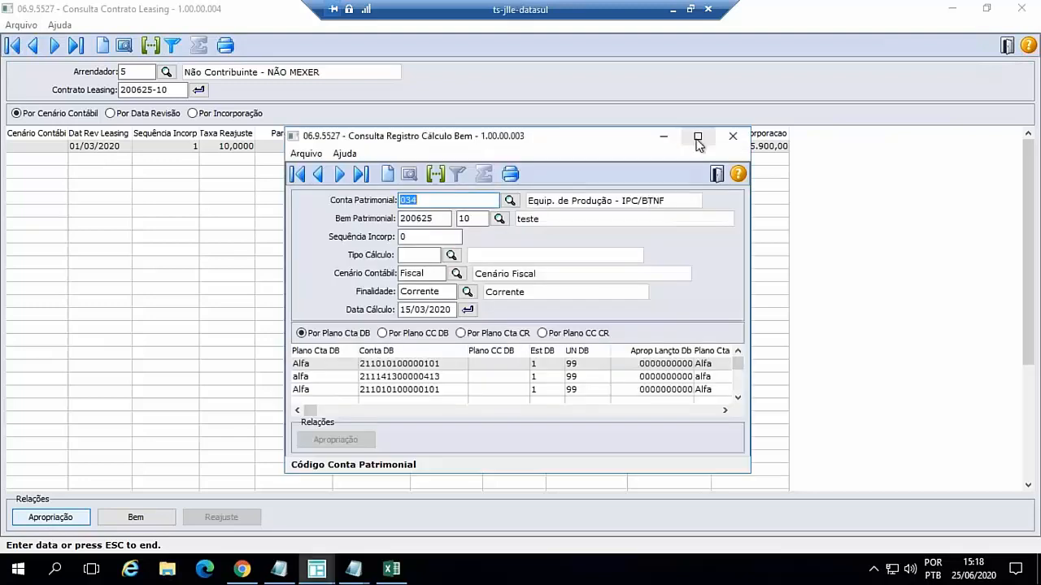
{"action": "left_click", "coordinate": [697, 137]}
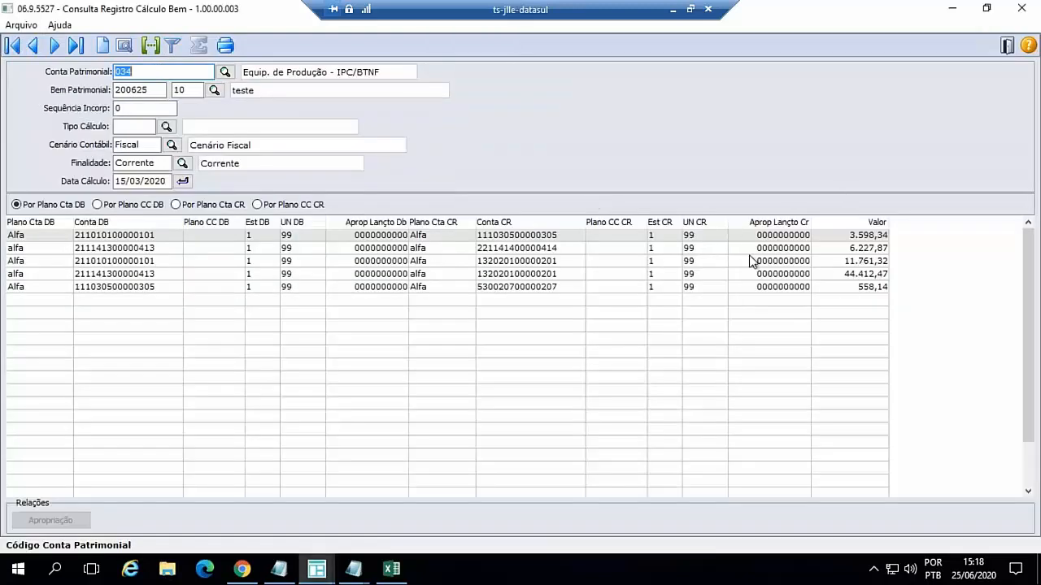
- Examine the accounts, value and history of the last accounting appropriation, then close the details and minimize Consulta Bem
{"action": "left_click", "coordinate": [491, 288]}
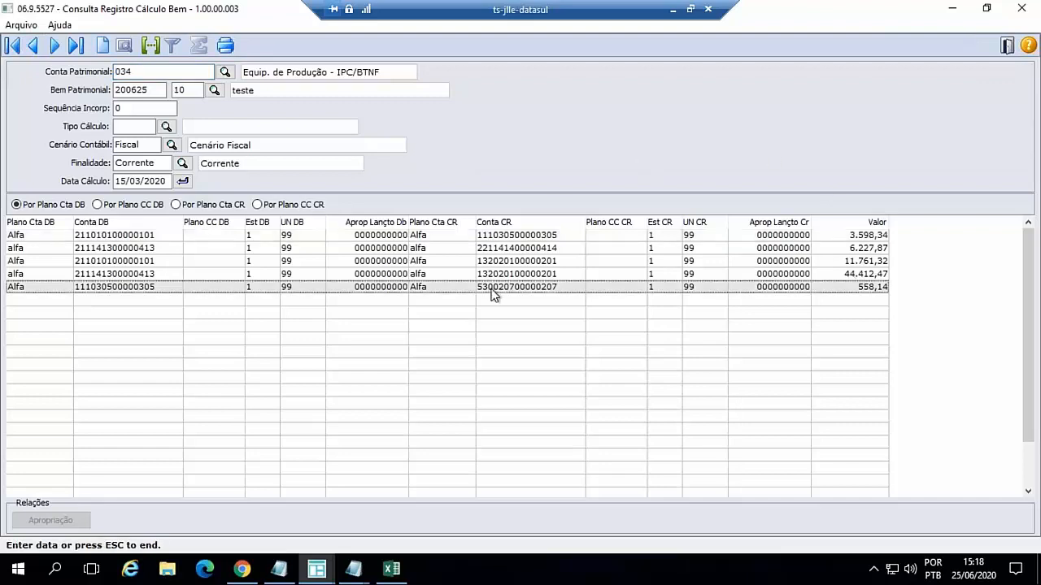
{"action": "double_click", "coordinate": [492, 290]}
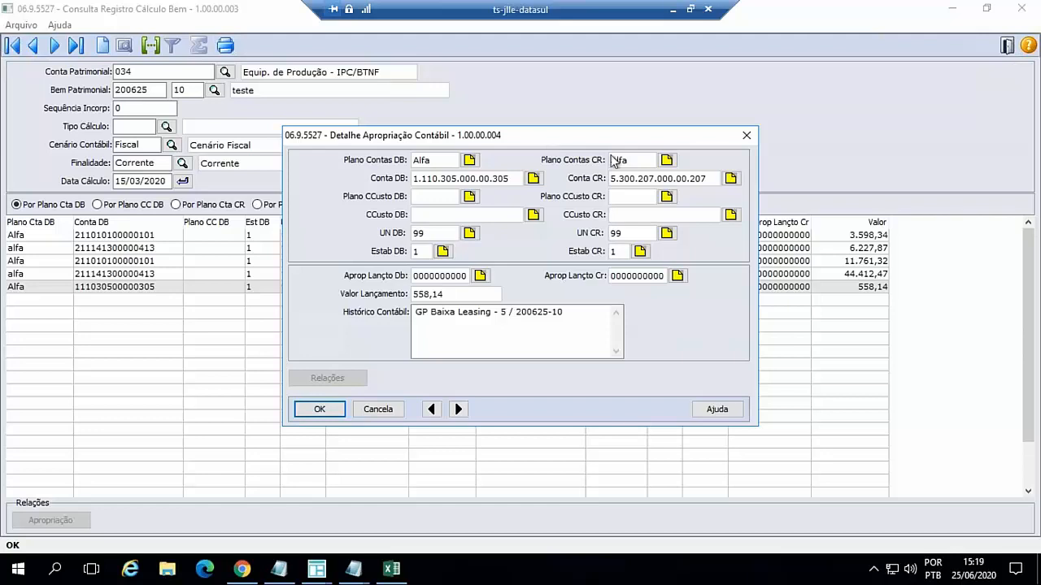
{"action": "left_click", "coordinate": [394, 409]}
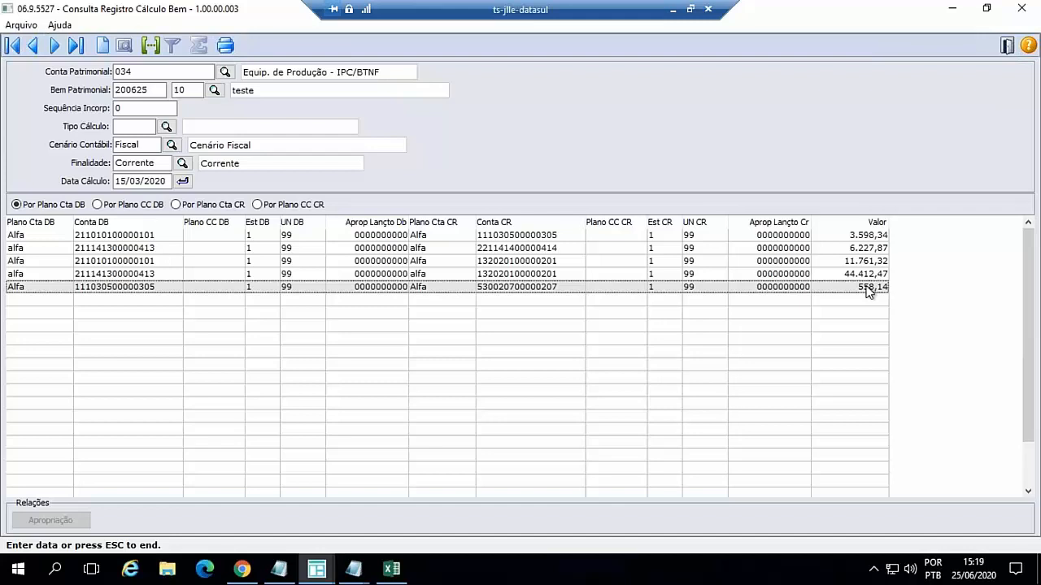
{"action": "double_click", "coordinate": [359, 290]}
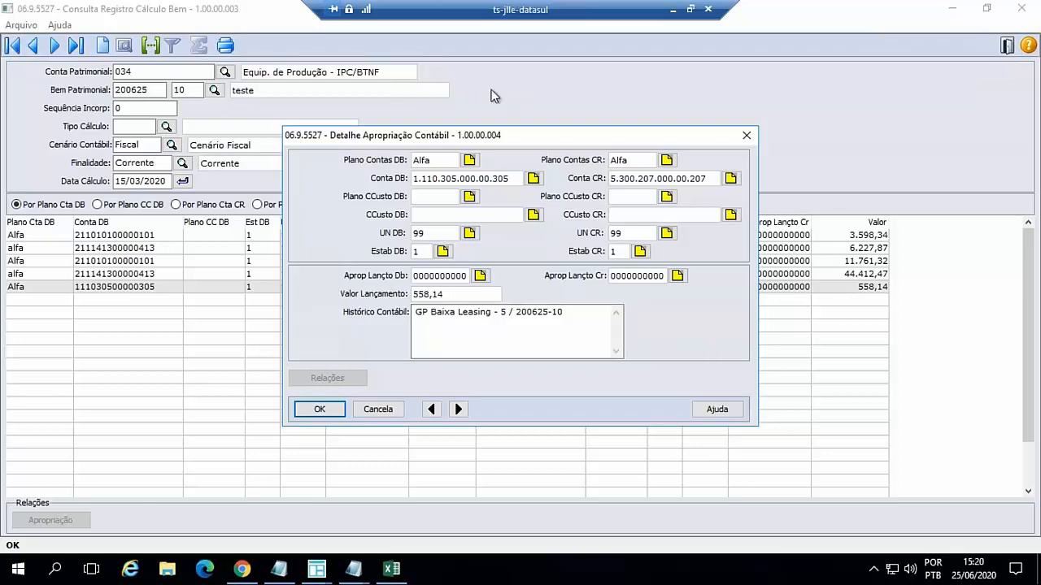
{"action": "left_click", "coordinate": [378, 409]}
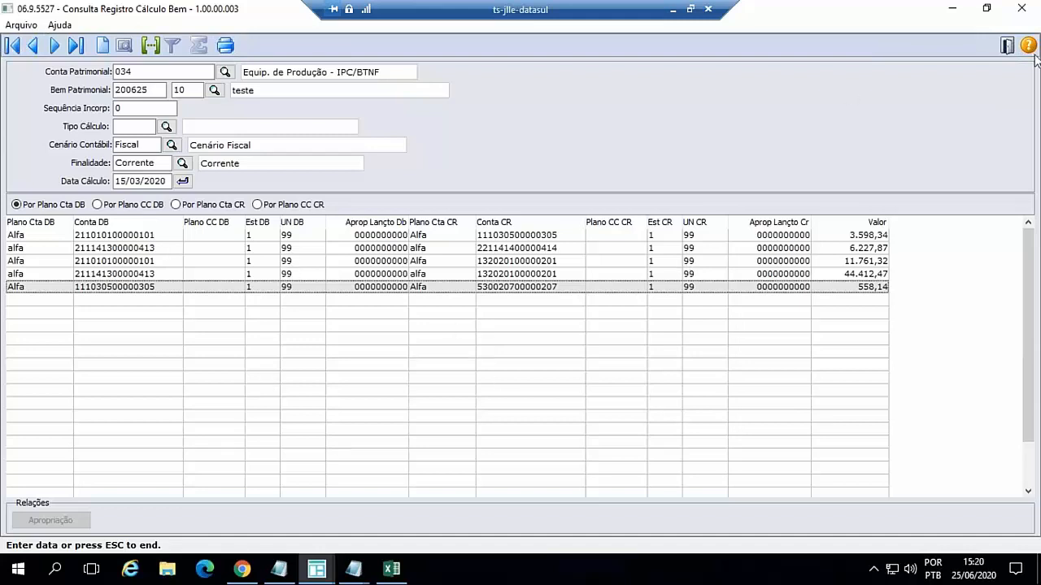
{"action": "left_click", "coordinate": [1007, 45]}
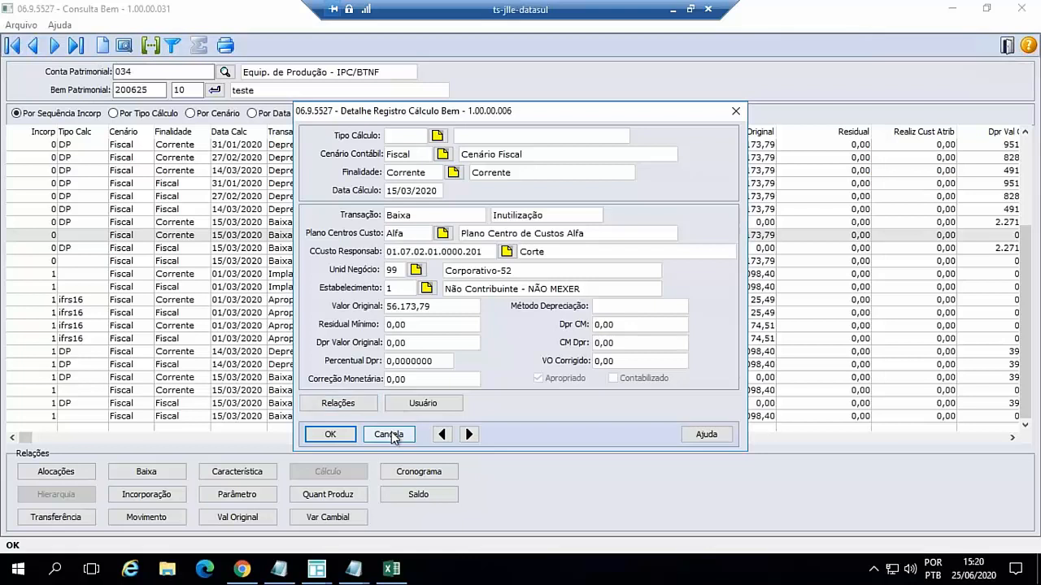
{"action": "left_click", "coordinate": [390, 435]}
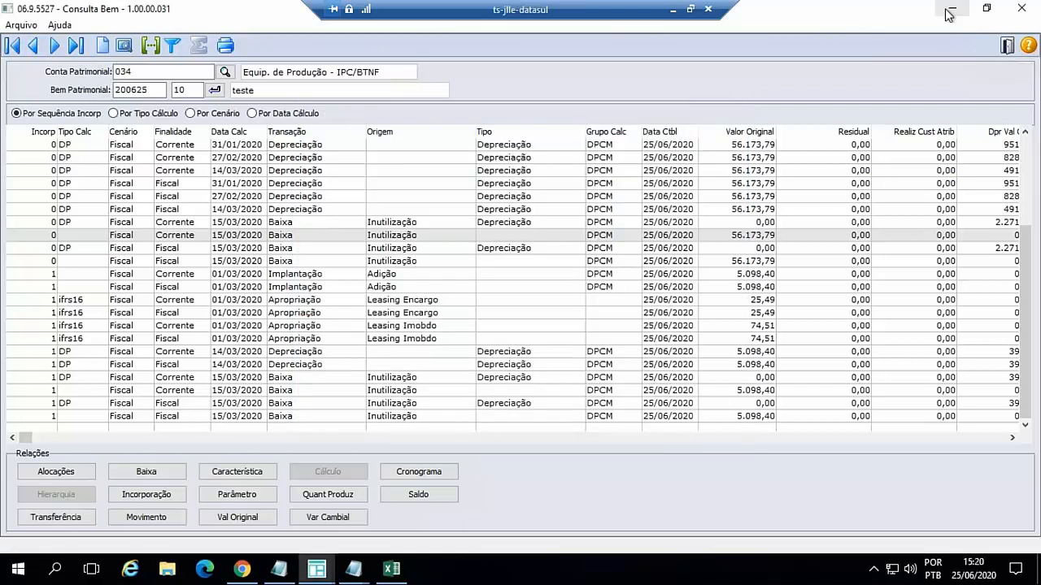
{"action": "left_click", "coordinate": [952, 10]}
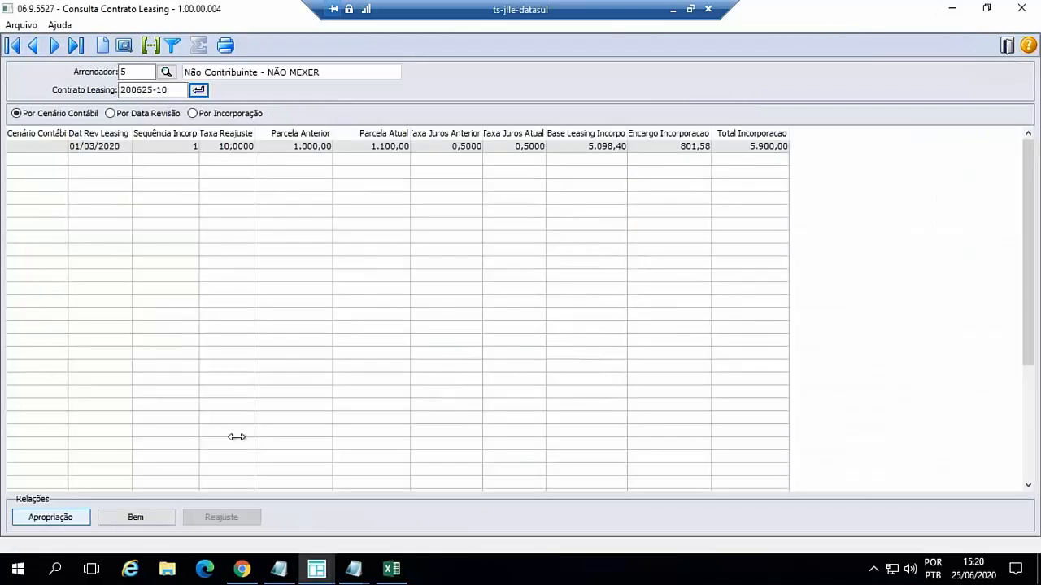
- Browse the Apropriação, Bem and Reajuste relations of leasing contract 200625-10
{"action": "left_click_drag", "start_coordinate": [134, 72], "coordinate": [104, 60]}
{"action": "left_click", "coordinate": [50, 517]}
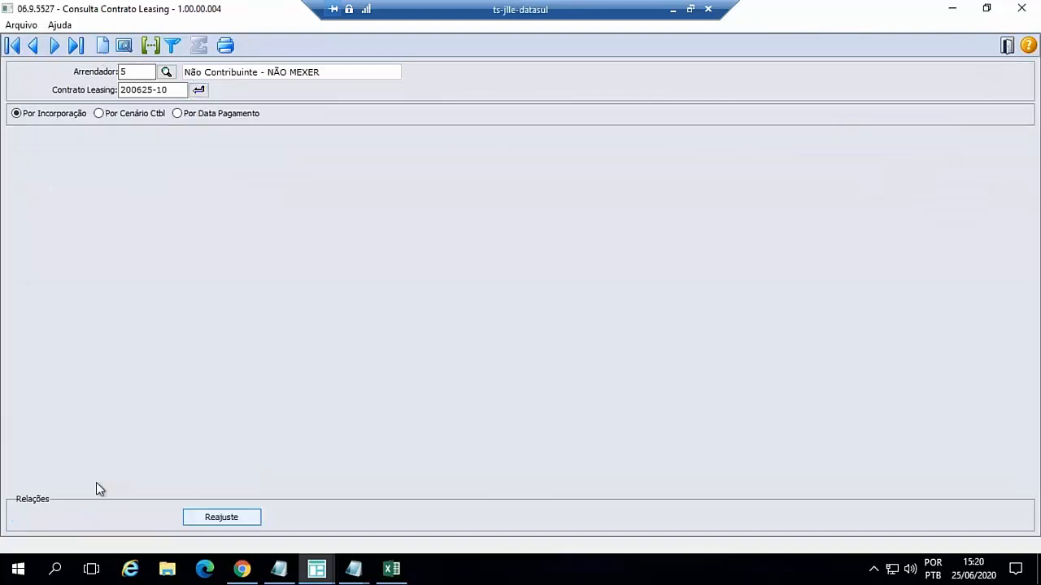
{"action": "left_click", "coordinate": [136, 518]}
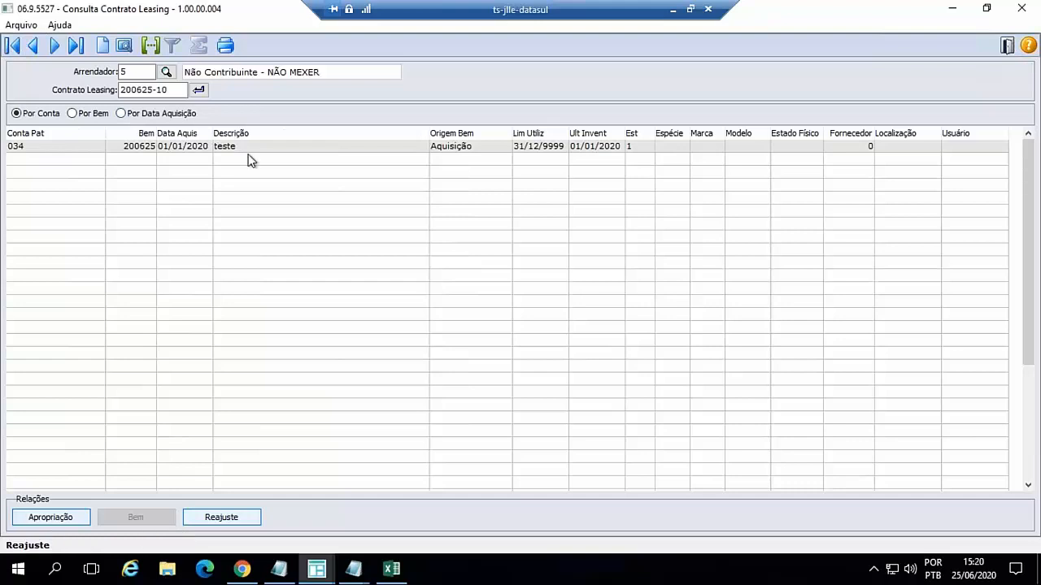
{"action": "left_click", "coordinate": [221, 518]}
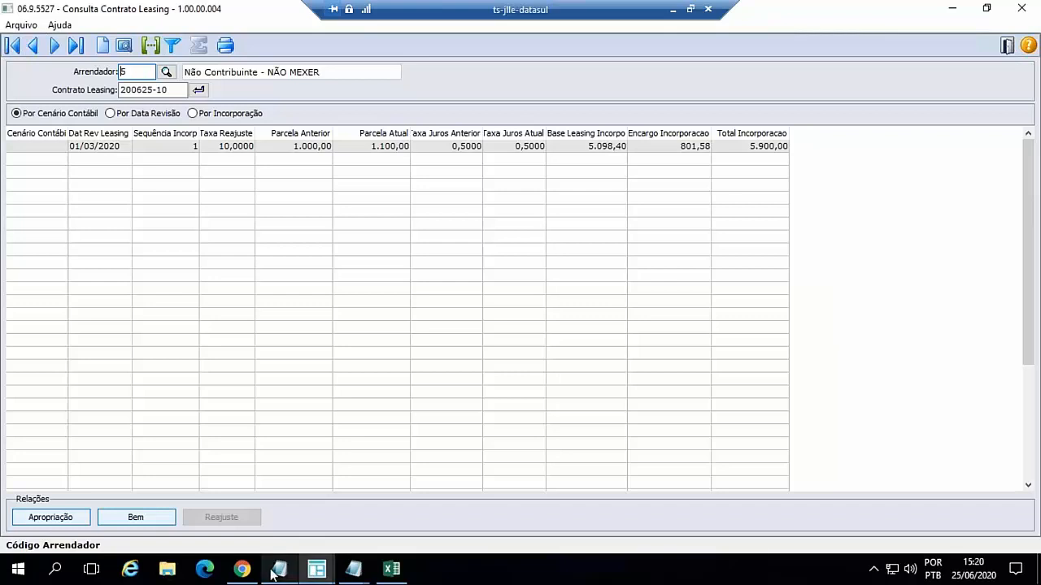
- Switch to the TOTVS menu in Chrome, search for program fas318 and open the Contrato de Leasing report
{"action": "left_click", "coordinate": [241, 569]}
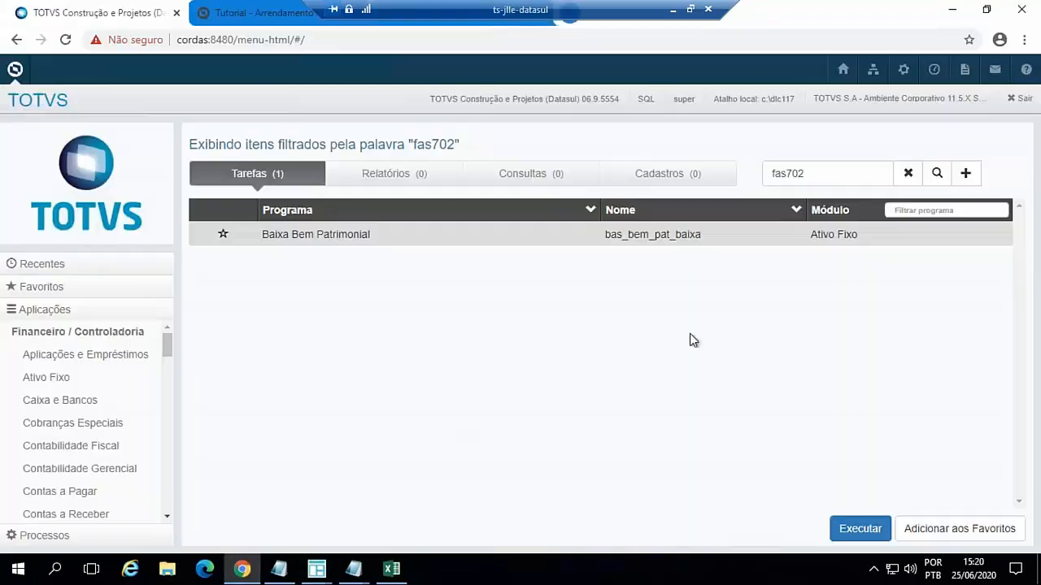
{"action": "left_click", "coordinate": [812, 170]}
{"action": "key", "text": "BackSpace"}
{"action": "key", "text": "BackSpace"}
{"action": "key", "text": "BackSpace"}
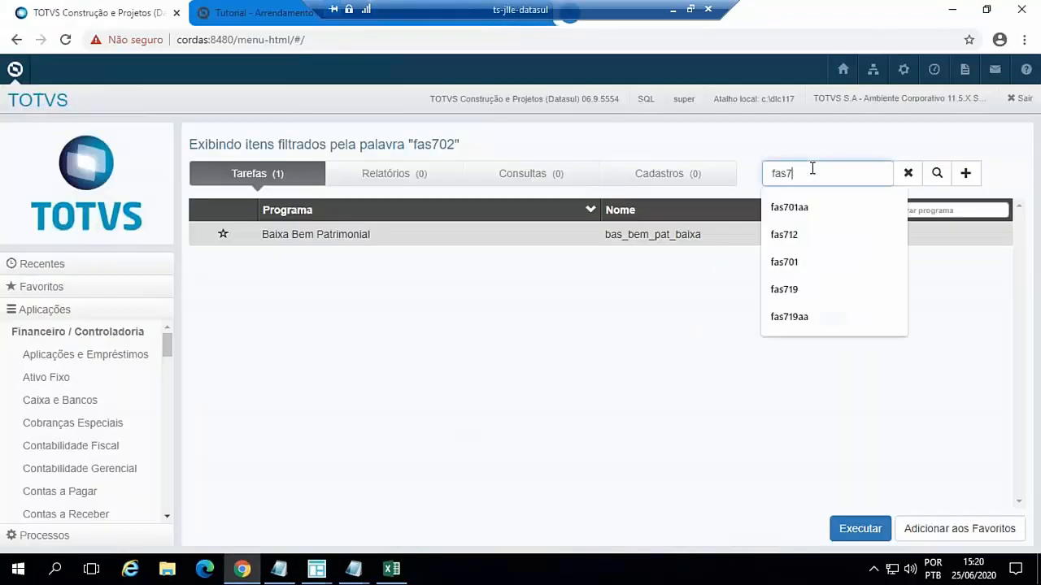
{"action": "type", "text": "318"}
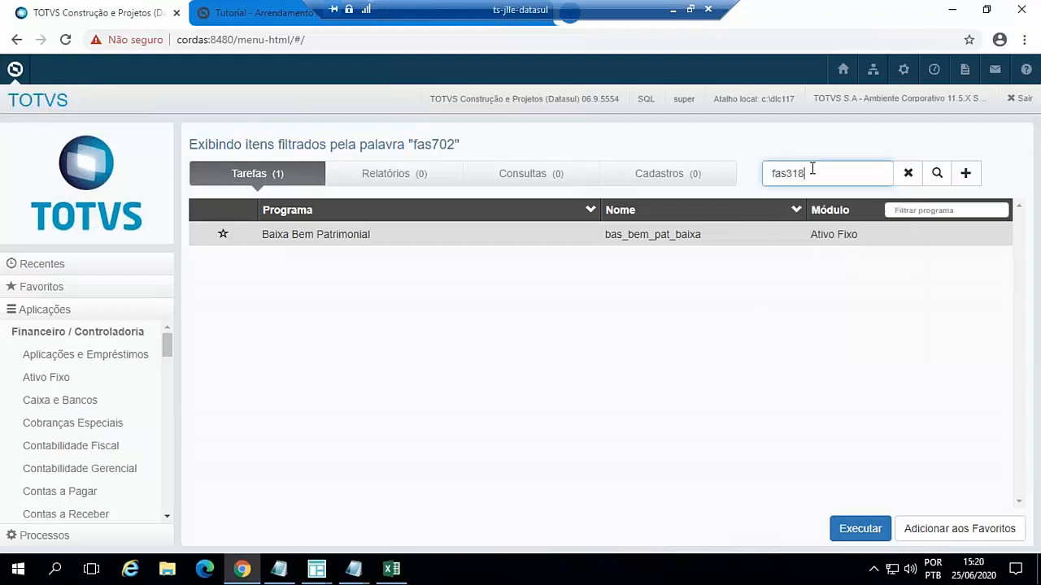
{"action": "key", "text": "Return"}
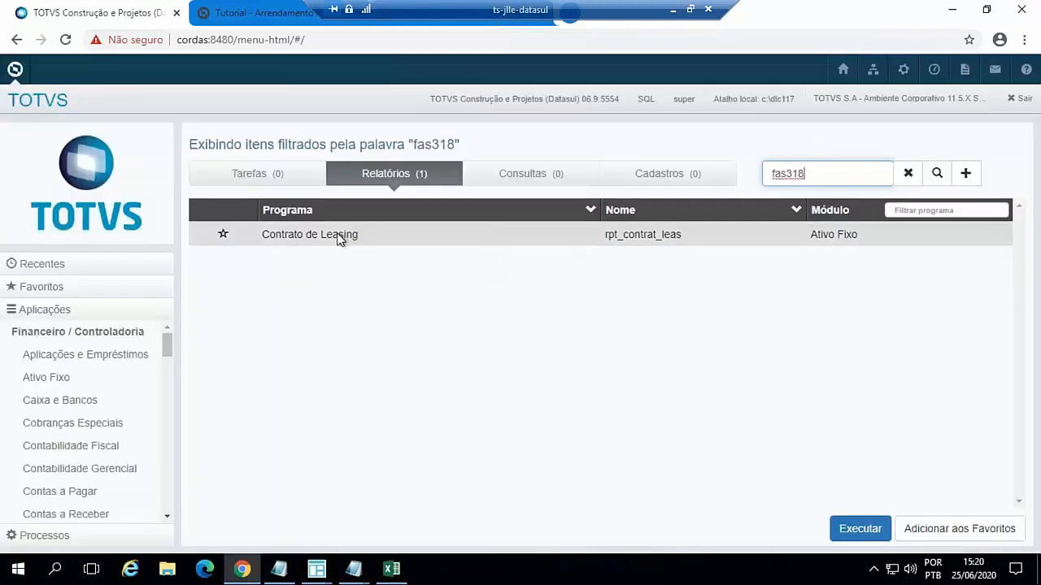
{"action": "double_click", "coordinate": [337, 233]}
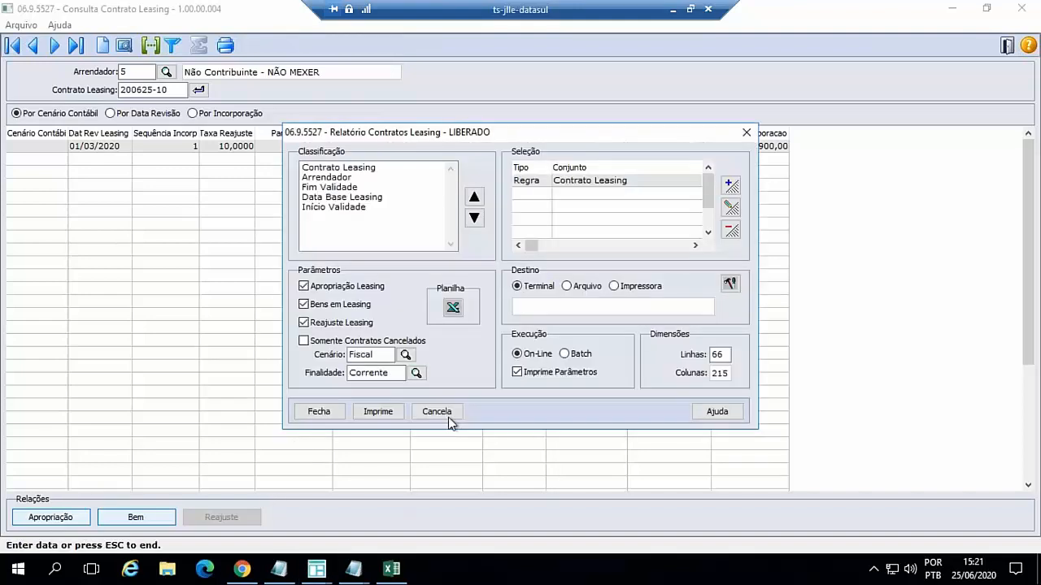
- Edit the report's Contrato Leasing selection rule so both Inicial and Final are 200625-10
{"action": "left_click", "coordinate": [731, 207]}
{"action": "left_click", "coordinate": [488, 301]}
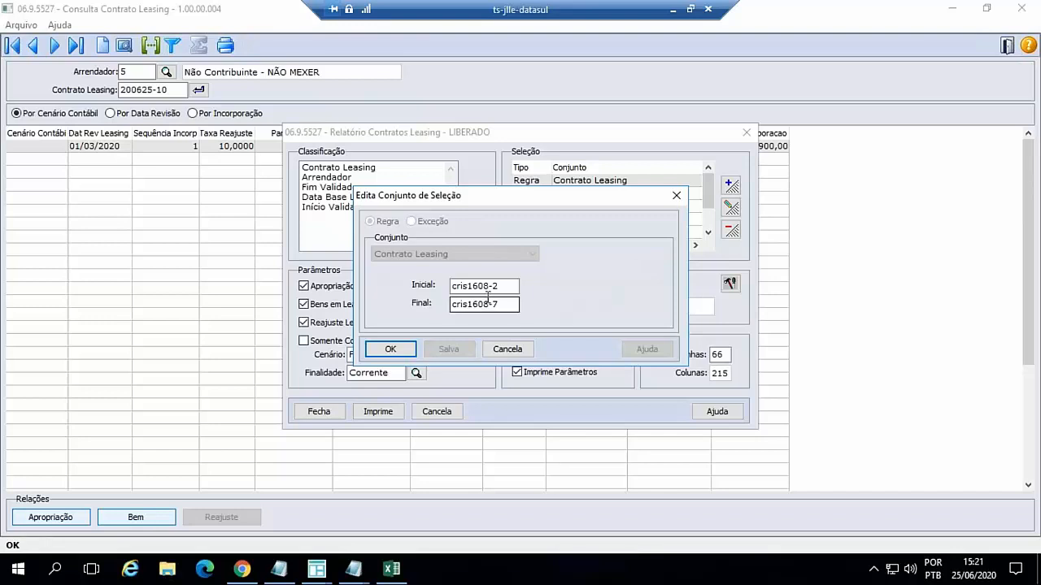
{"action": "key", "text": "shift+Tab"}
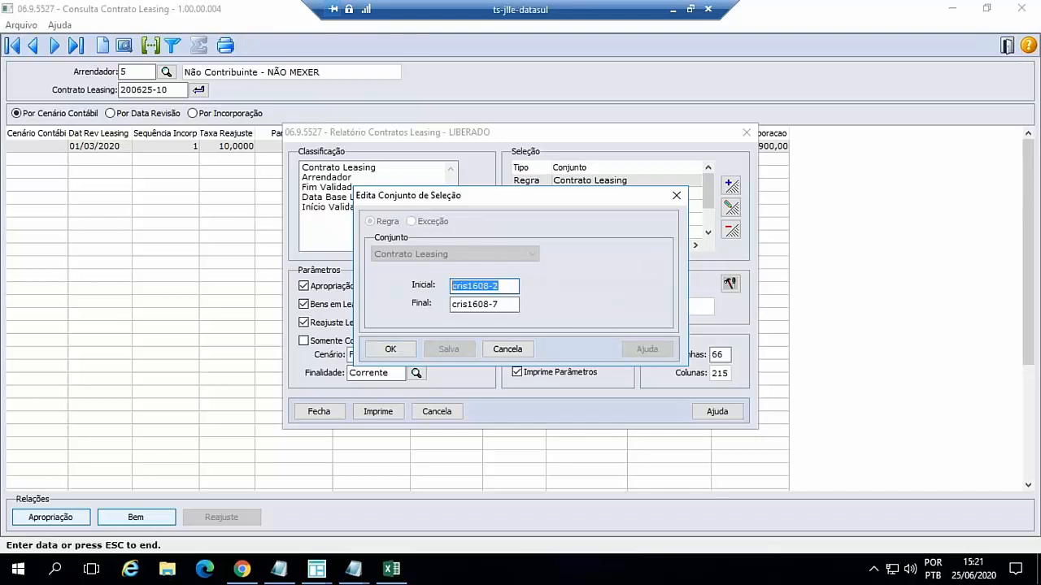
{"action": "type", "text": "200625-10"}
{"action": "key", "text": "Tab"}
{"action": "type", "text": "200625"}
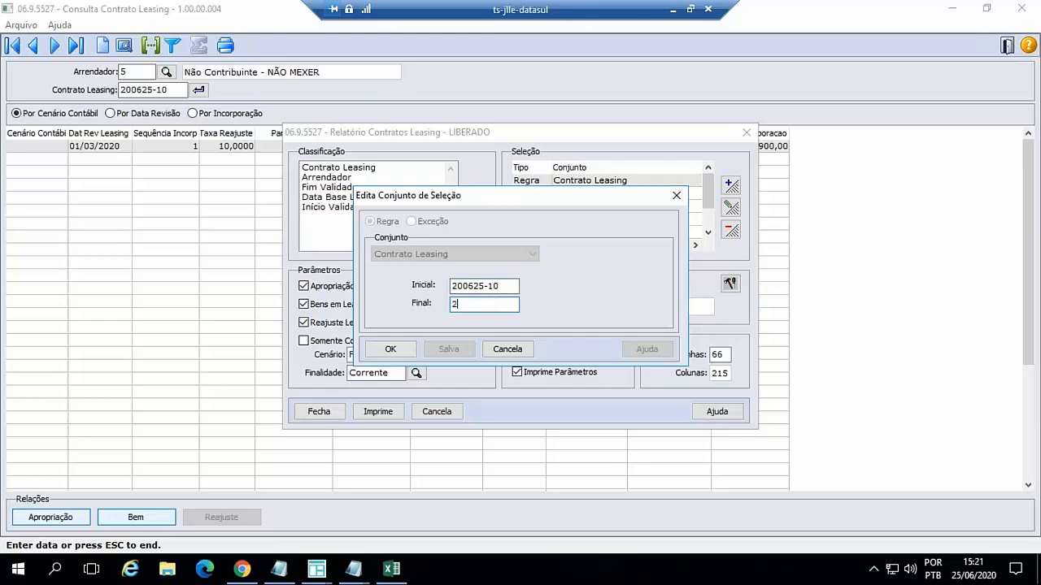
{"action": "type", "text": "-10"}
{"action": "left_click", "coordinate": [385, 350]}
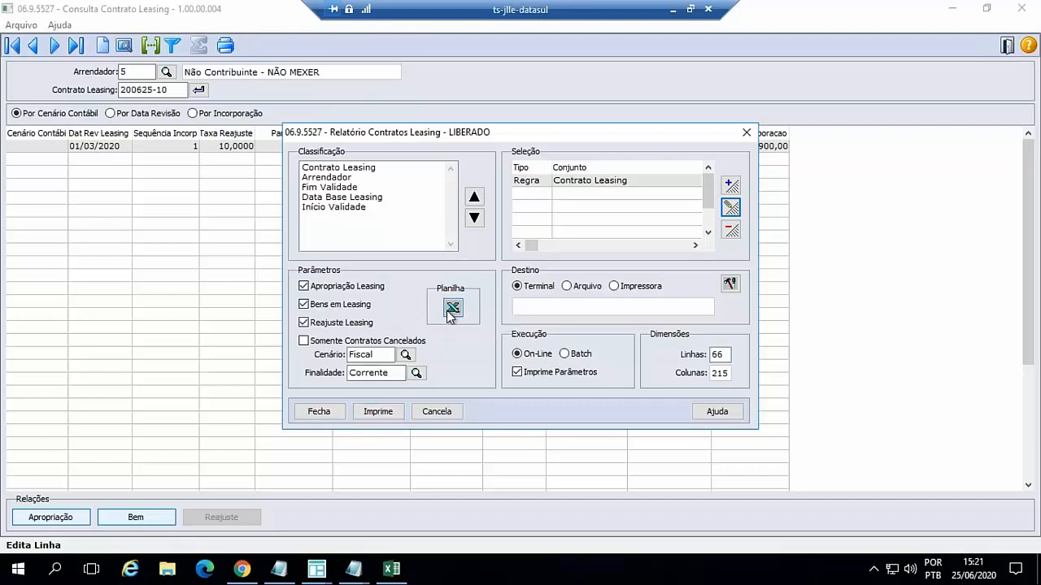
- Print the leasing contract report On-Line to Terminal and review its cancellation date, adjustment and installment appropriations in Notepad
{"action": "left_click", "coordinate": [380, 414]}
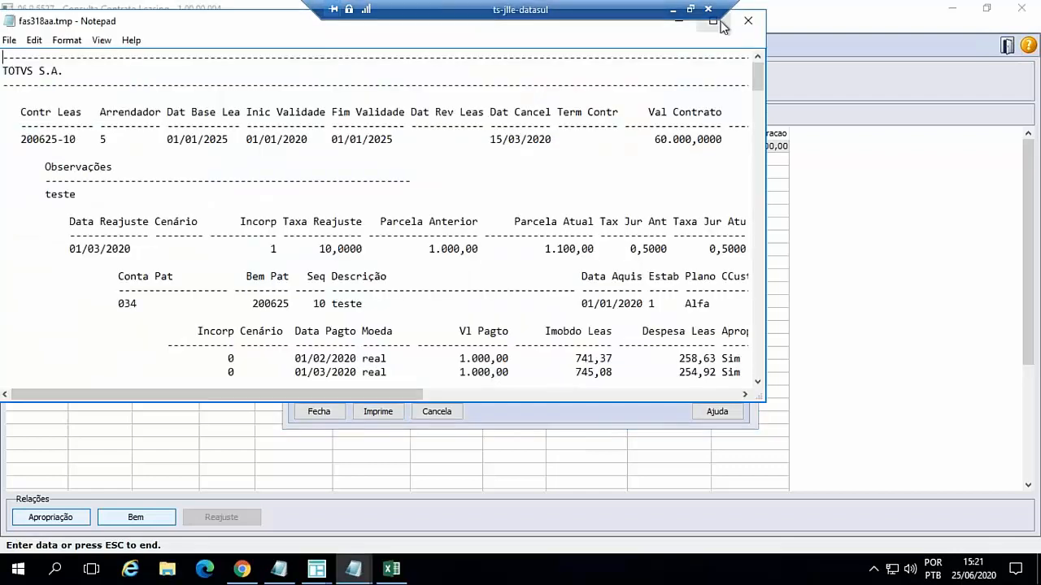
{"action": "left_click", "coordinate": [712, 21]}
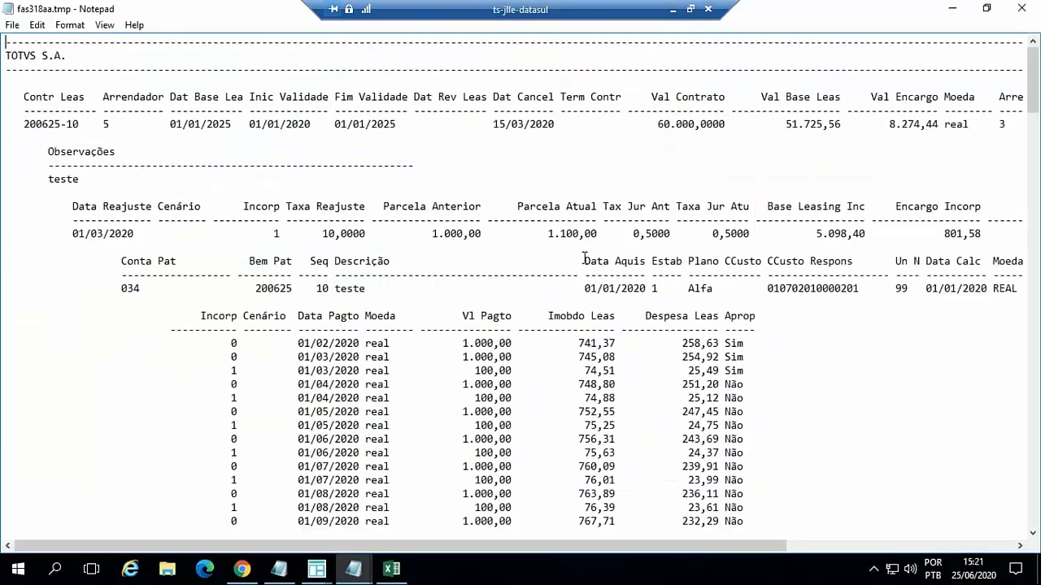
{"action": "scroll", "coordinate": [364, 322], "scroll_direction": "down", "scroll_amount": 9}
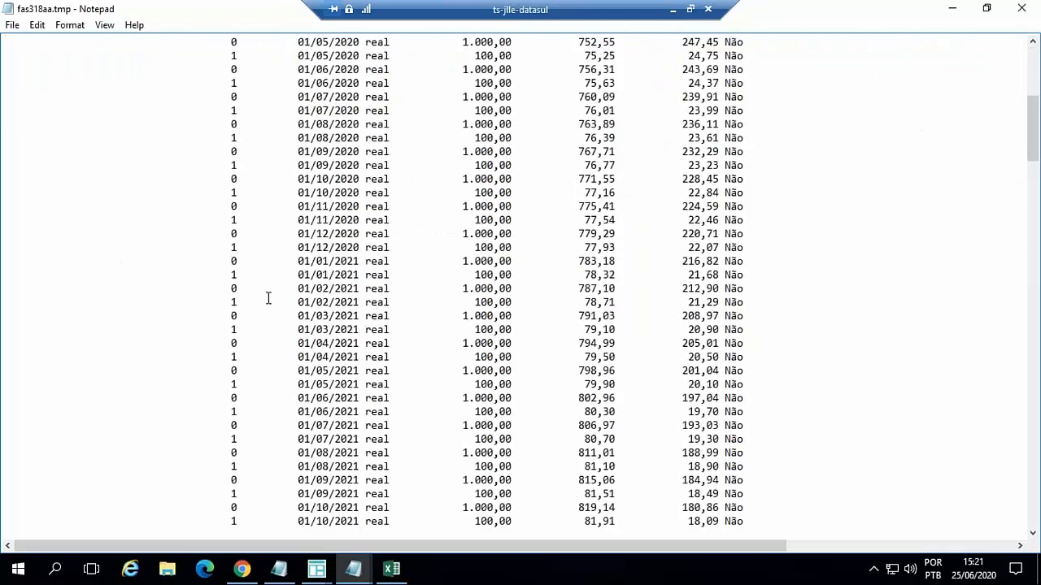
{"action": "scroll", "coordinate": [267, 298], "scroll_direction": "up", "scroll_amount": 7}
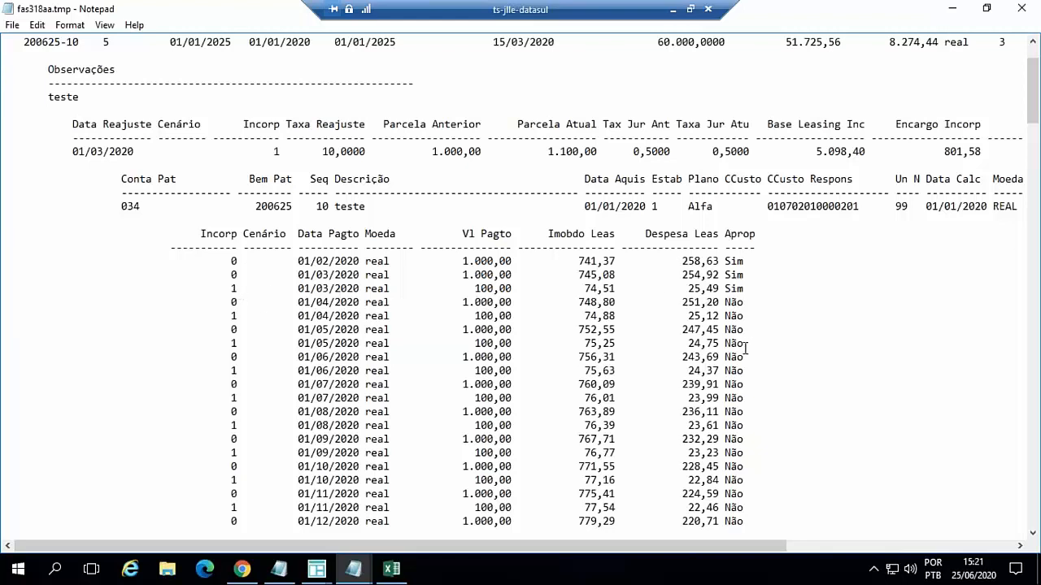
- Review the installment appropriations in the leasing report, highlight contract 200625-10's Dat Cancel value, and minimize the report
{"action": "scroll", "coordinate": [745, 350], "scroll_direction": "down", "scroll_amount": 5}
{"action": "scroll", "coordinate": [744, 354], "scroll_direction": "down", "scroll_amount": 20}
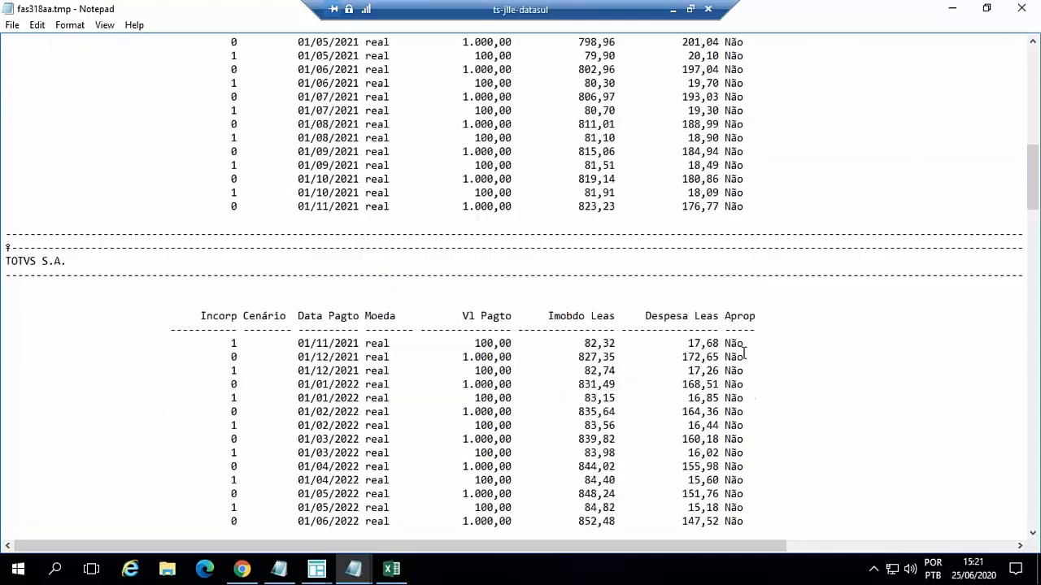
{"action": "scroll", "coordinate": [742, 352], "scroll_direction": "up", "scroll_amount": 20}
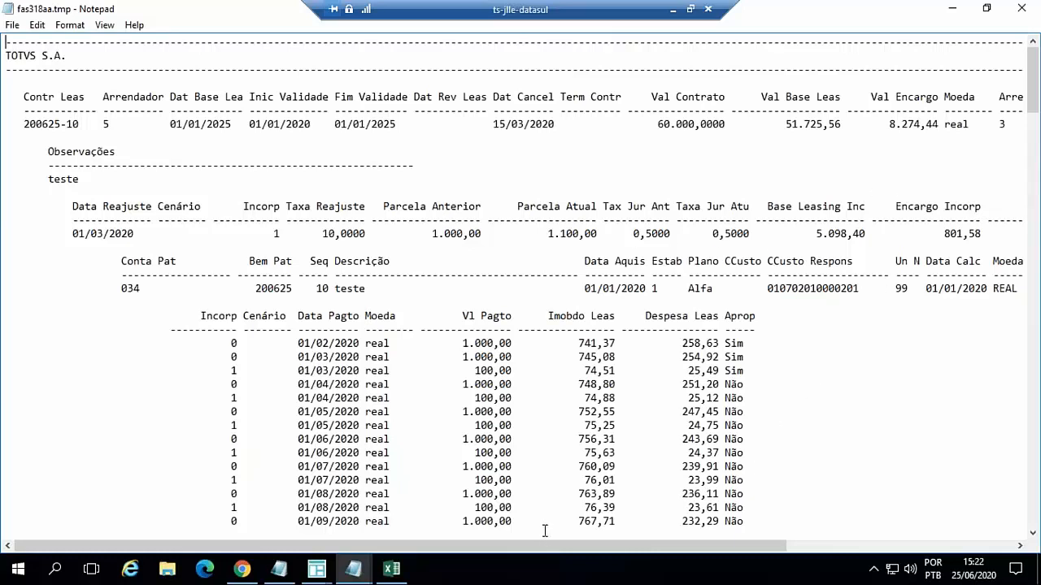
{"action": "left_click_drag", "start_coordinate": [586, 547], "coordinate": [458, 557]}
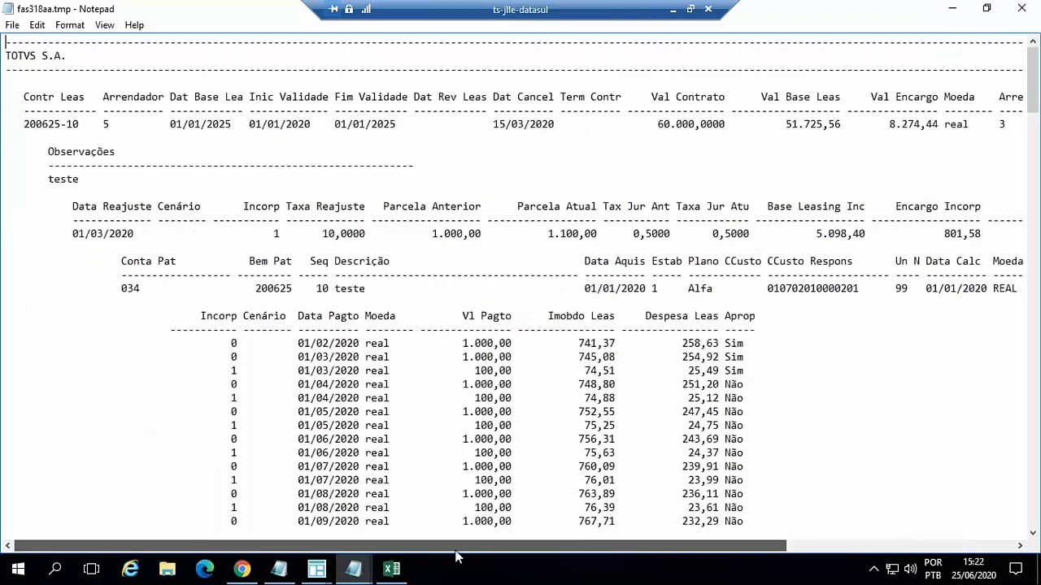
{"action": "left_click", "coordinate": [495, 121]}
{"action": "left_click_drag", "start_coordinate": [495, 120], "coordinate": [555, 124]}
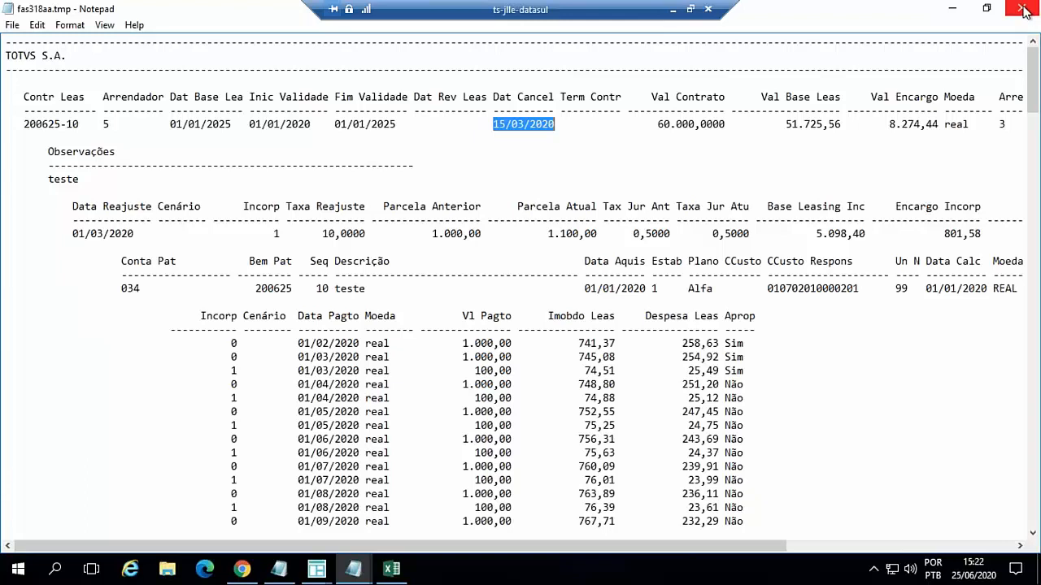
{"action": "left_click", "coordinate": [949, 9]}
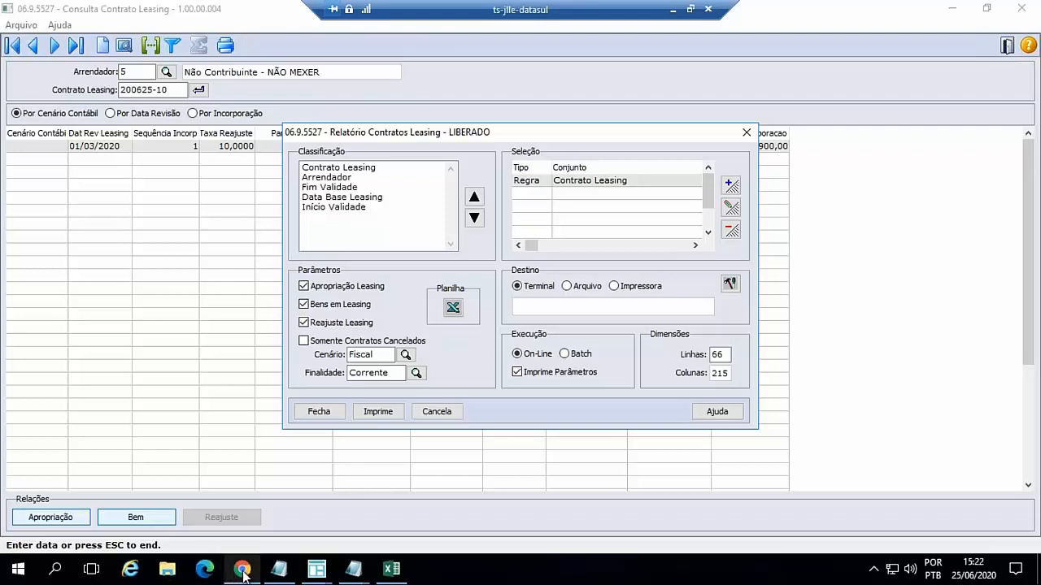
- Minimize the ts-jlle-datasul remote session and return to the IFRS 16 - Webinar presentation in PowerPoint
{"action": "mouse_move", "coordinate": [245, 575]}
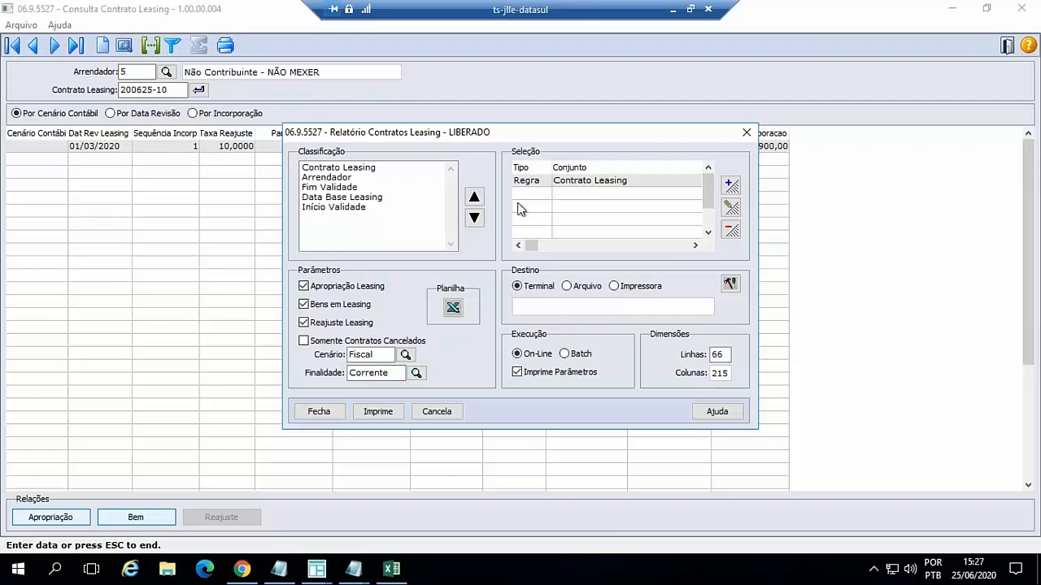
{"action": "left_click", "coordinate": [671, 10]}
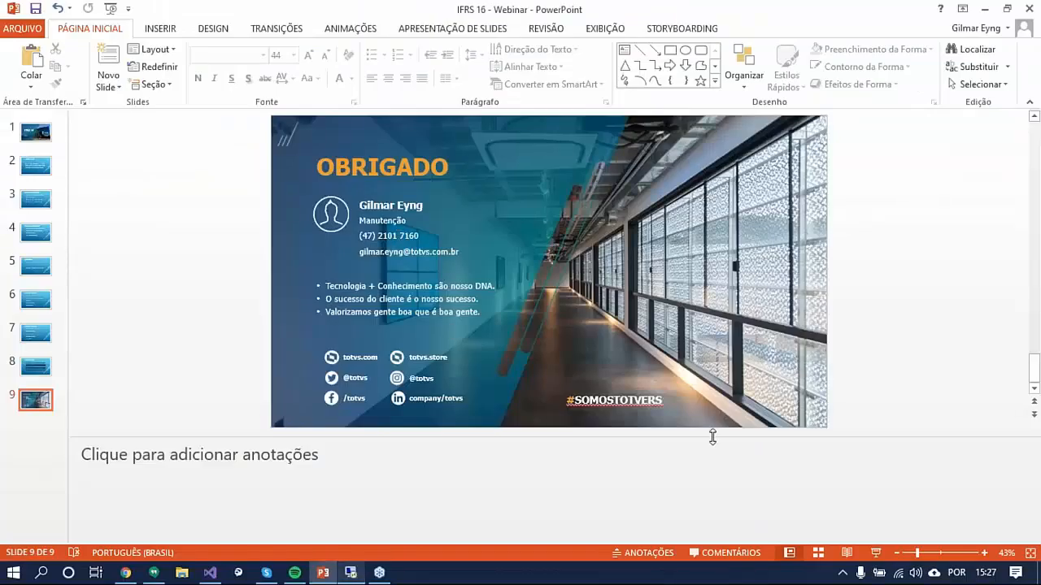